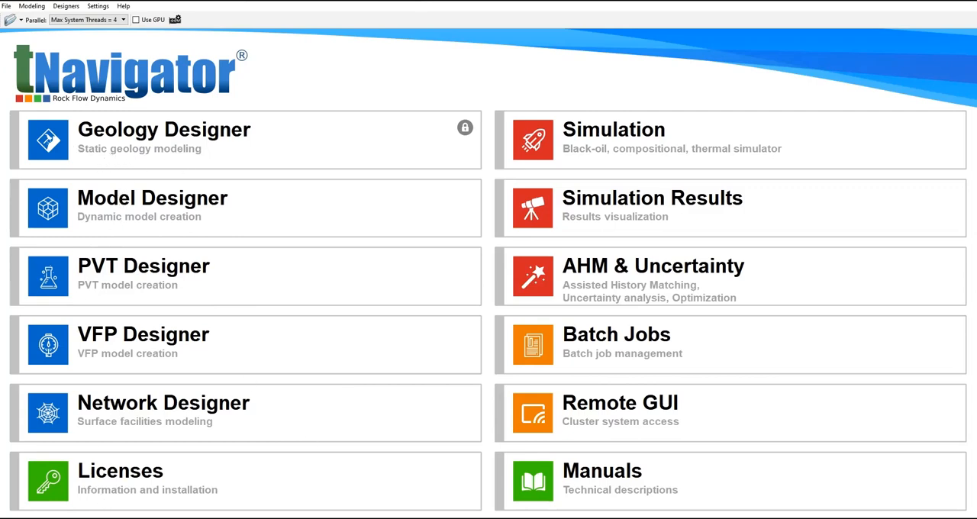
Step: Look over the designer, simulation, history matching, batch job and remote access modules offered on the start screen
left_click(81, 216)
mouse_move(119, 225)
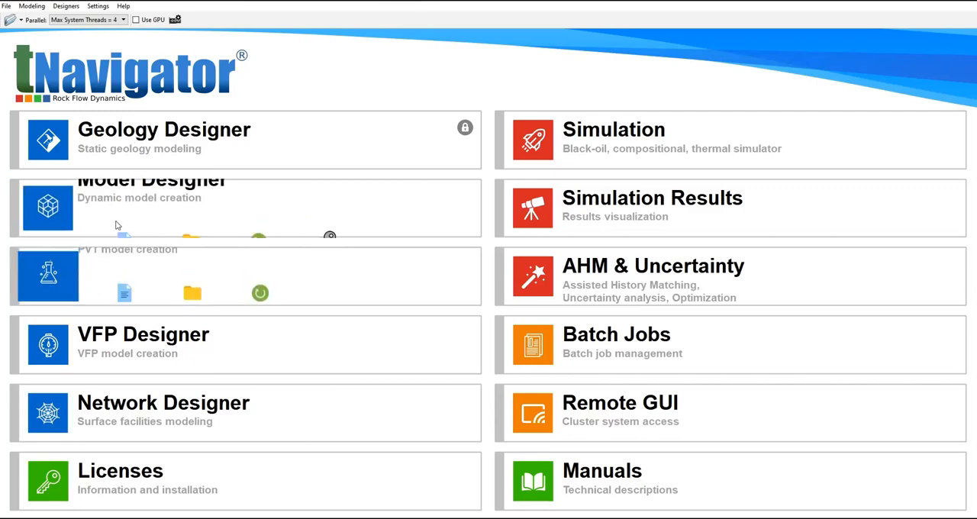
mouse_move(366, 329)
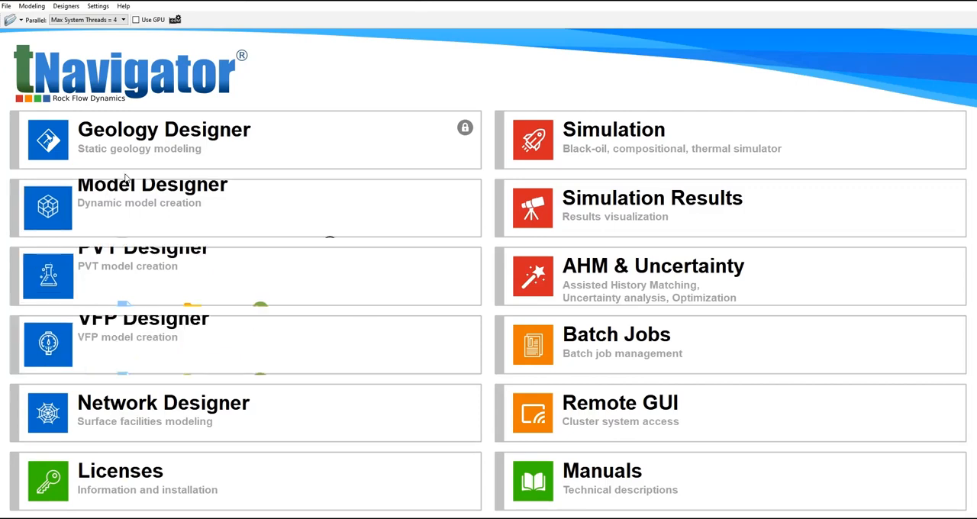
mouse_move(162, 187)
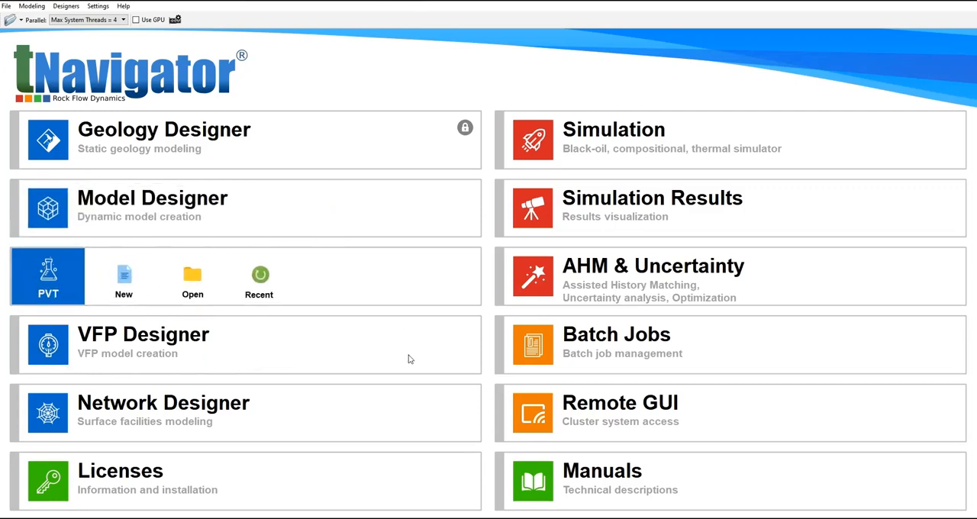
mouse_move(425, 491)
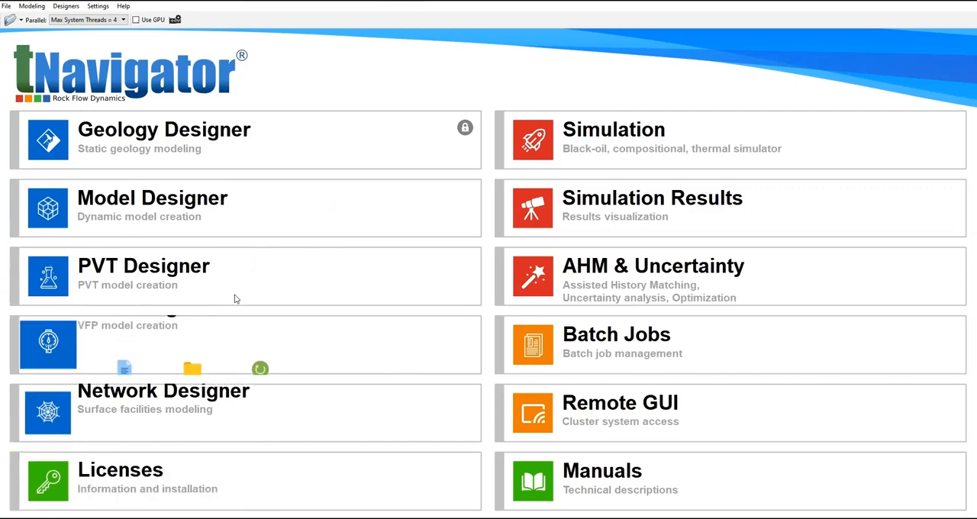
mouse_move(171, 277)
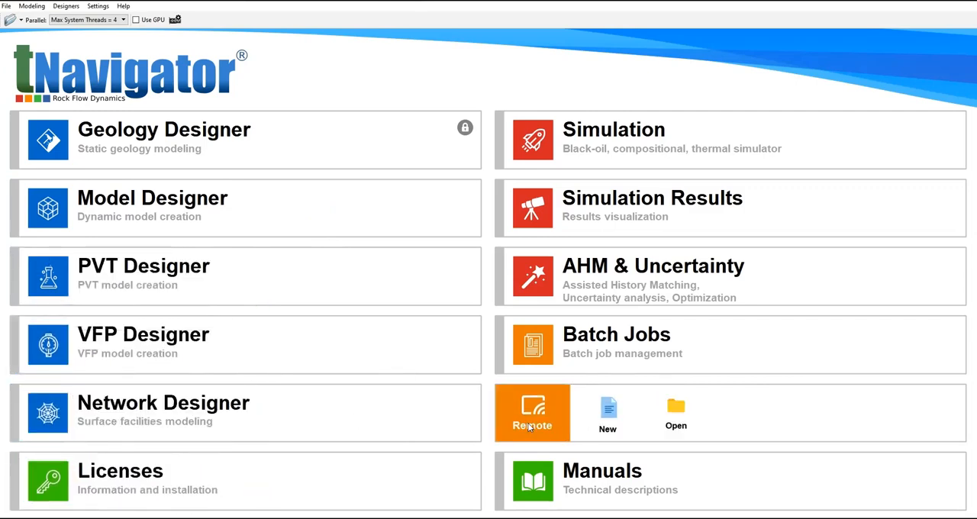
mouse_move(419, 434)
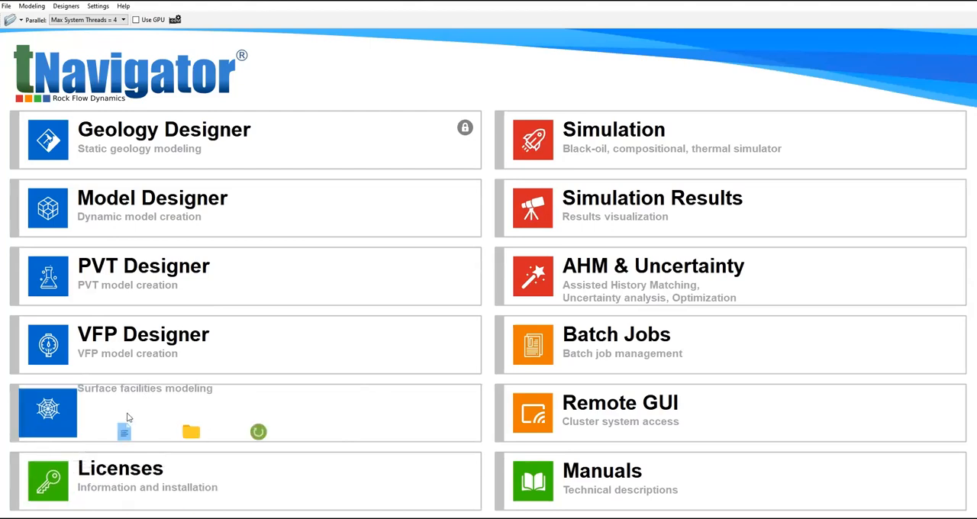
mouse_move(321, 301)
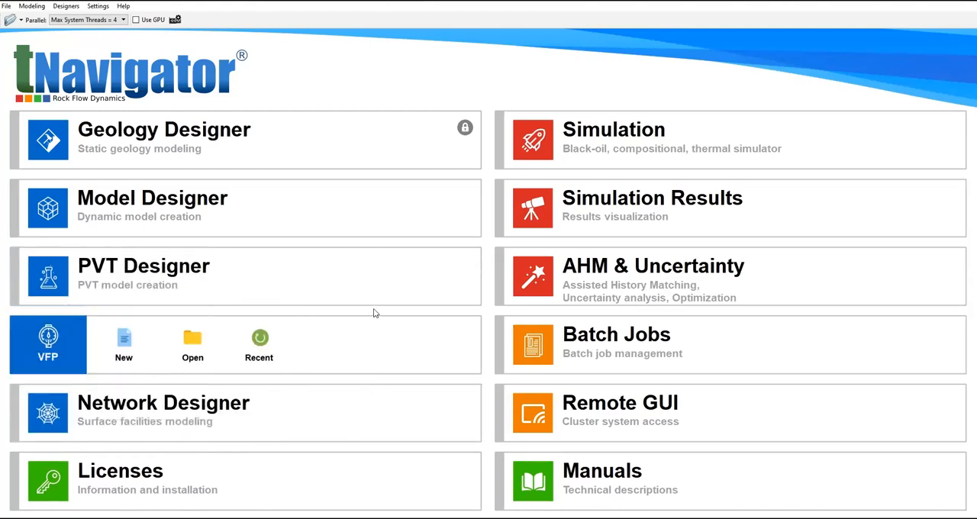
mouse_move(139, 474)
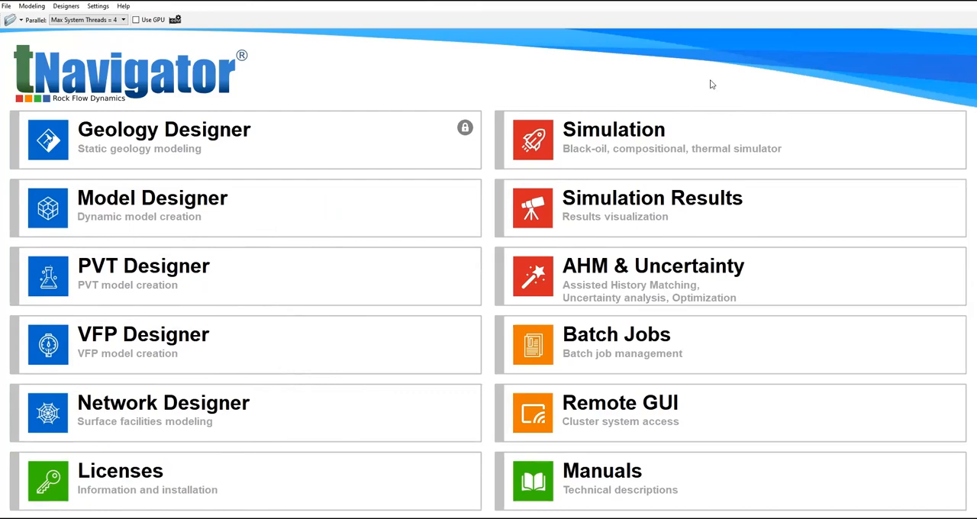
mouse_move(611, 131)
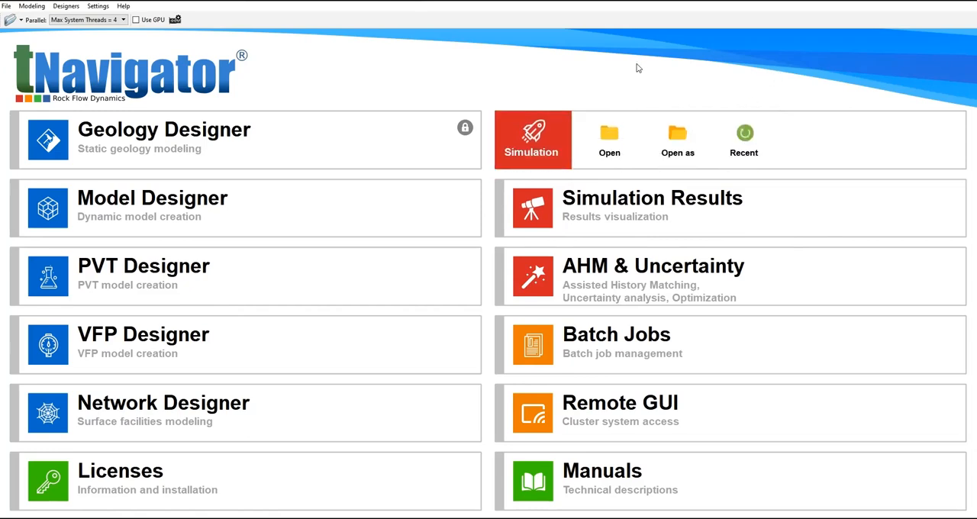
mouse_move(611, 285)
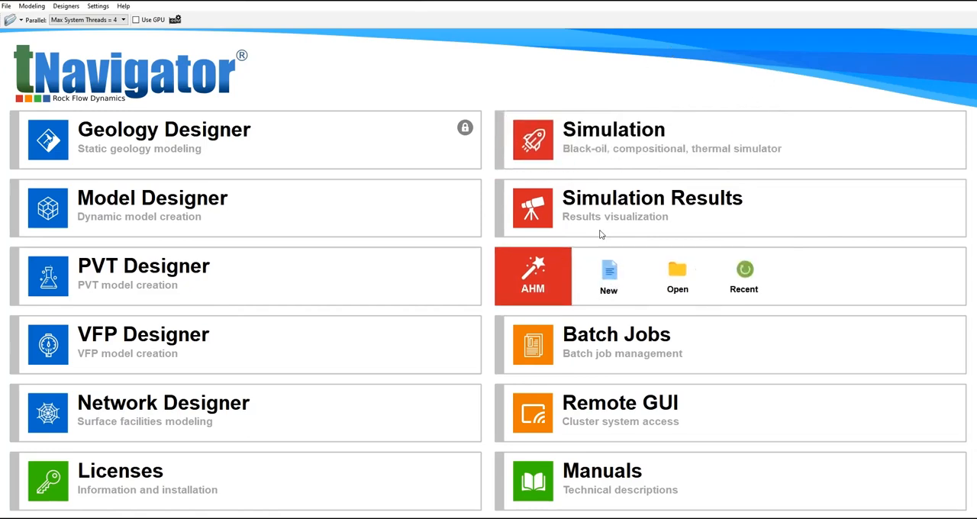
mouse_move(695, 395)
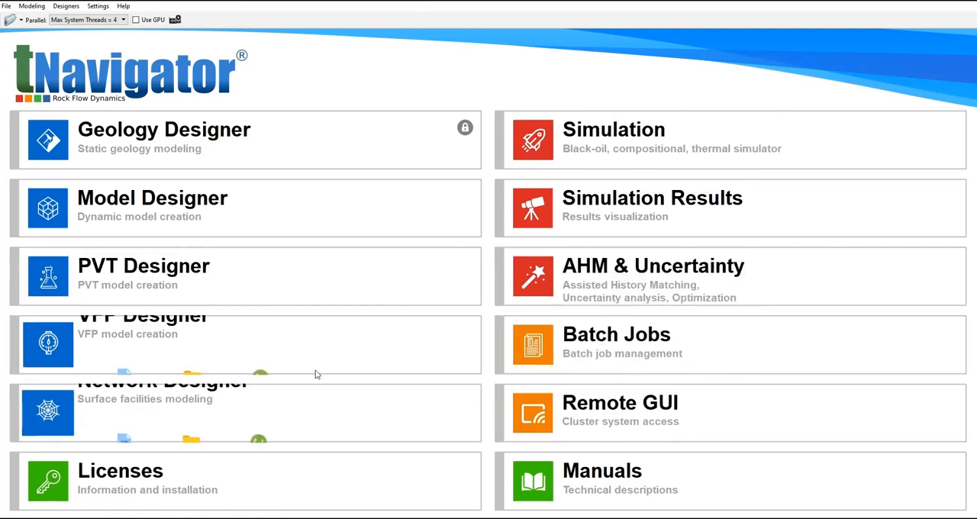
mouse_move(509, 362)
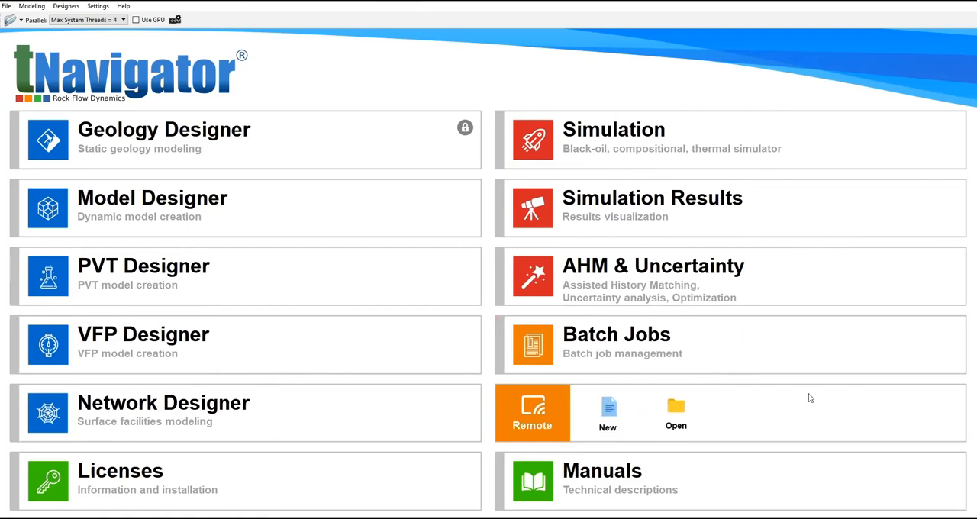
mouse_move(823, 304)
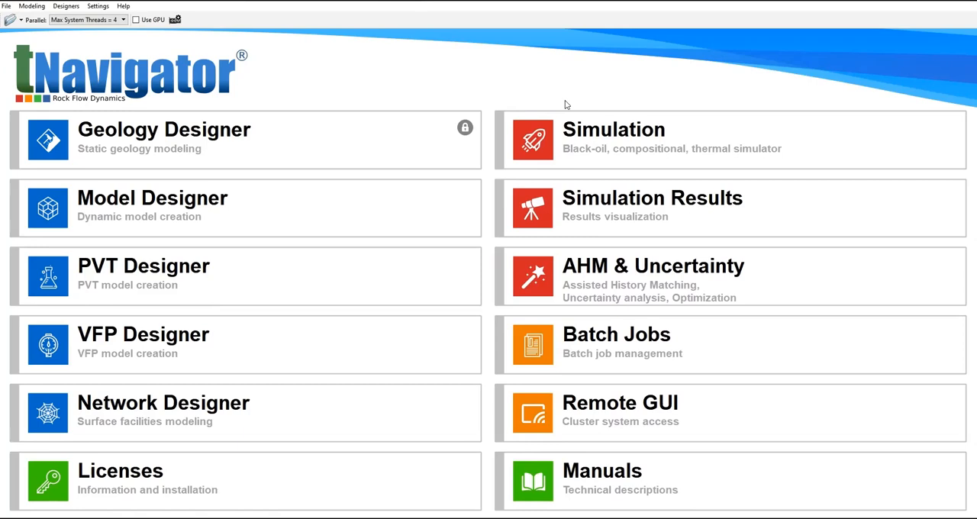
Step: Create a new Model Designer project named Project_Simulation in the PROJECT_SIMULATION folder
mouse_move(120, 219)
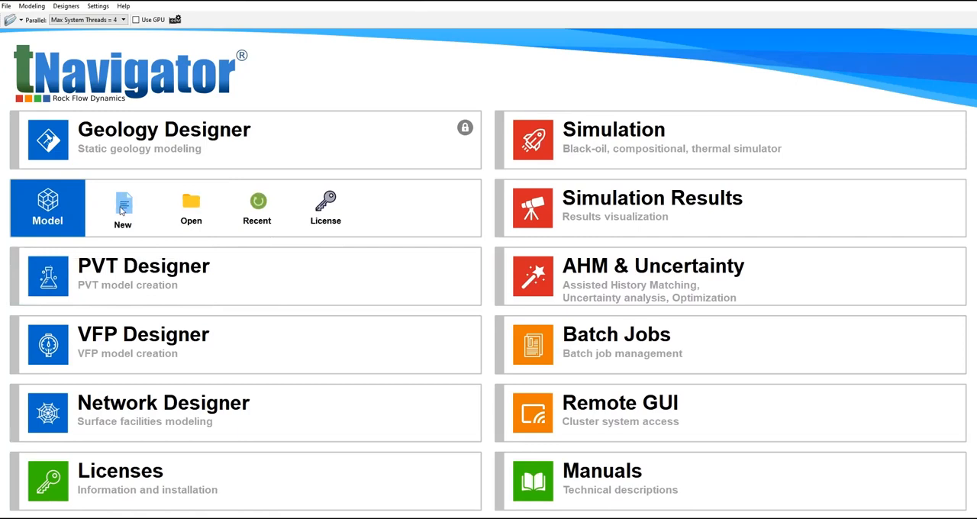
left_click(127, 216)
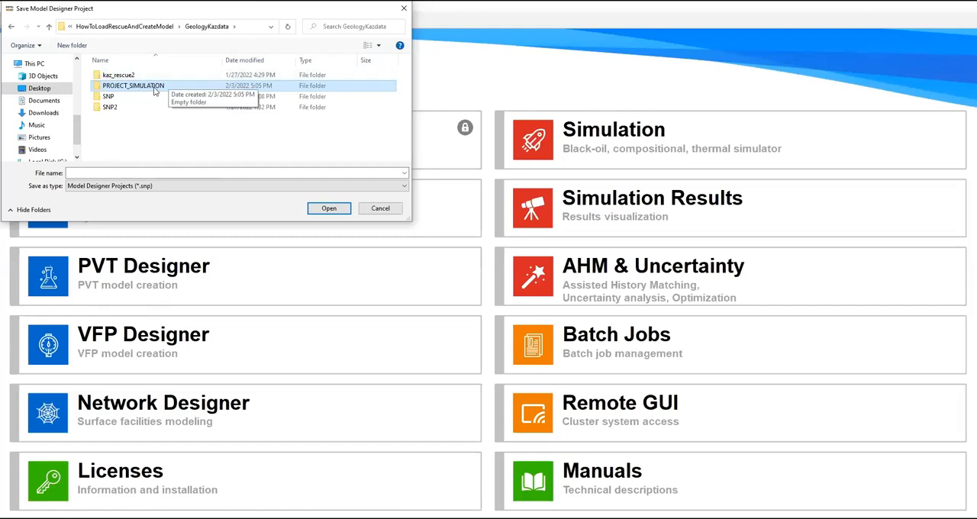
double_click(154, 87)
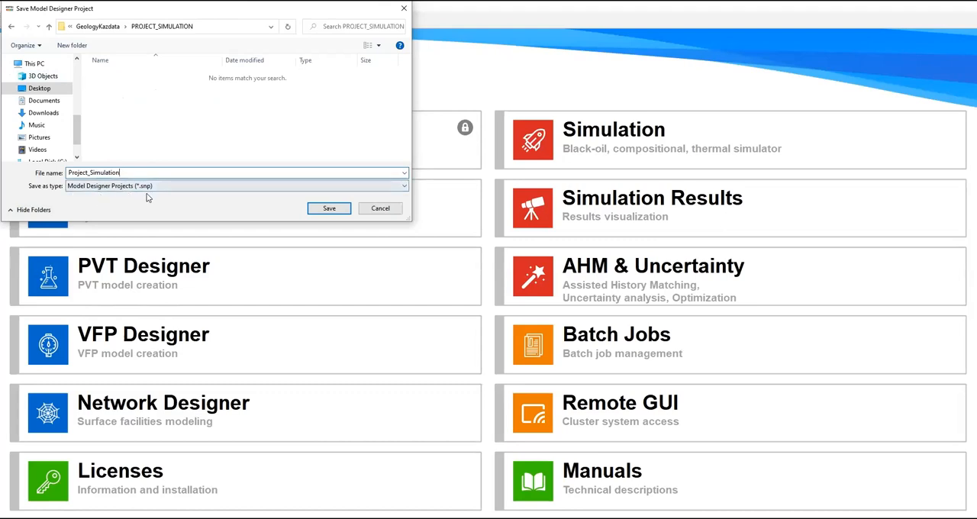
left_click(321, 211)
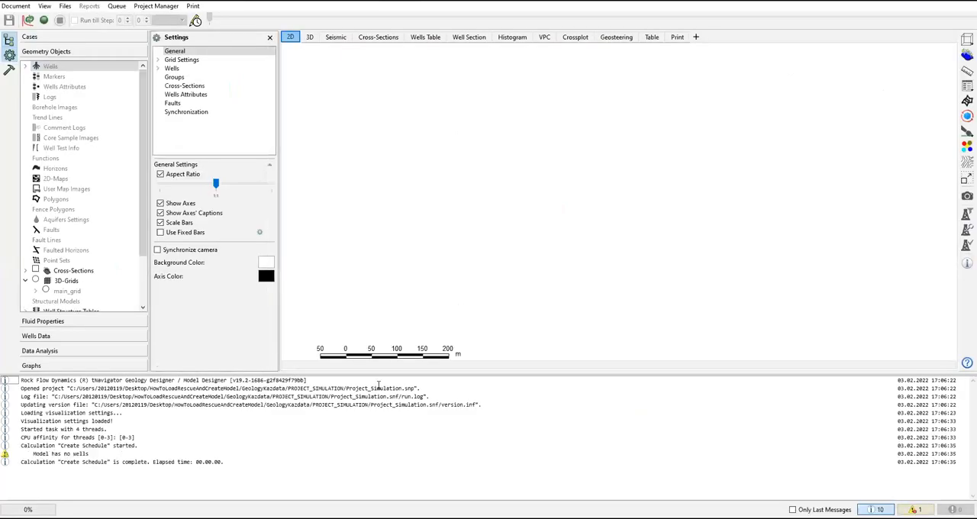
Step: Shrink the message log to enlarge the workspace and view the project's Cases section
left_click_drag(311, 372, 310, 483)
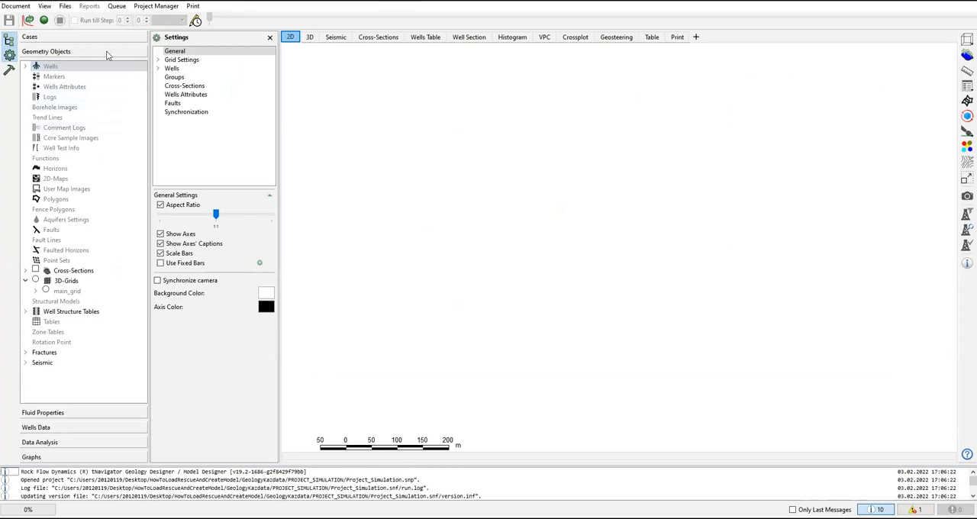
left_click(72, 39)
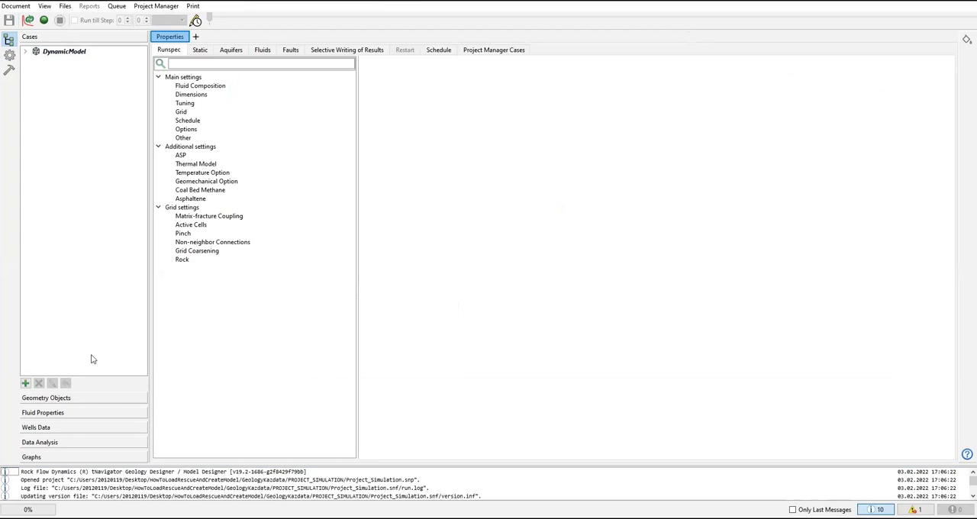
Step: Examine the geometry object types, including wells, markers, well attributes, logs, trend lines and horizons
left_click(64, 403)
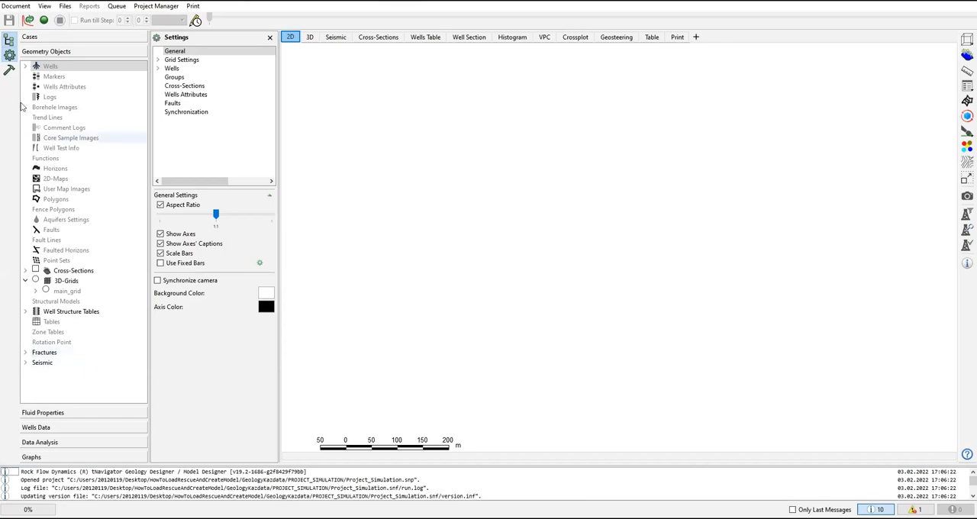
left_click(69, 77)
left_click(61, 88)
left_click(53, 97)
left_click(58, 118)
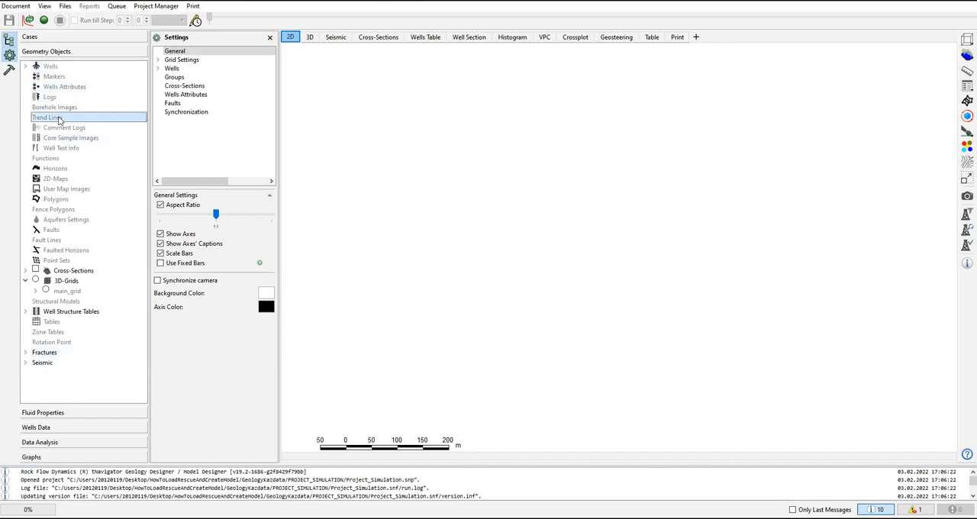
left_click(67, 67)
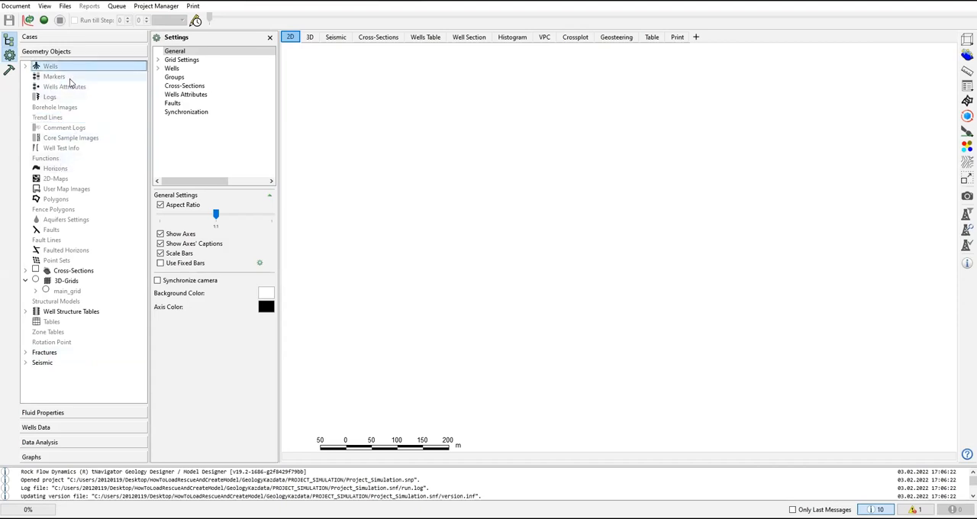
left_click(70, 78)
left_click(73, 88)
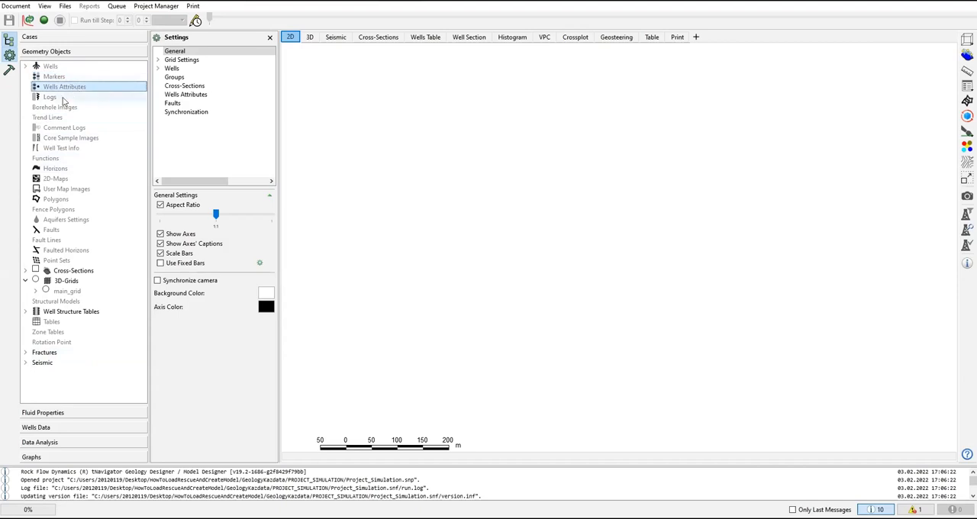
left_click(59, 98)
left_click(58, 117)
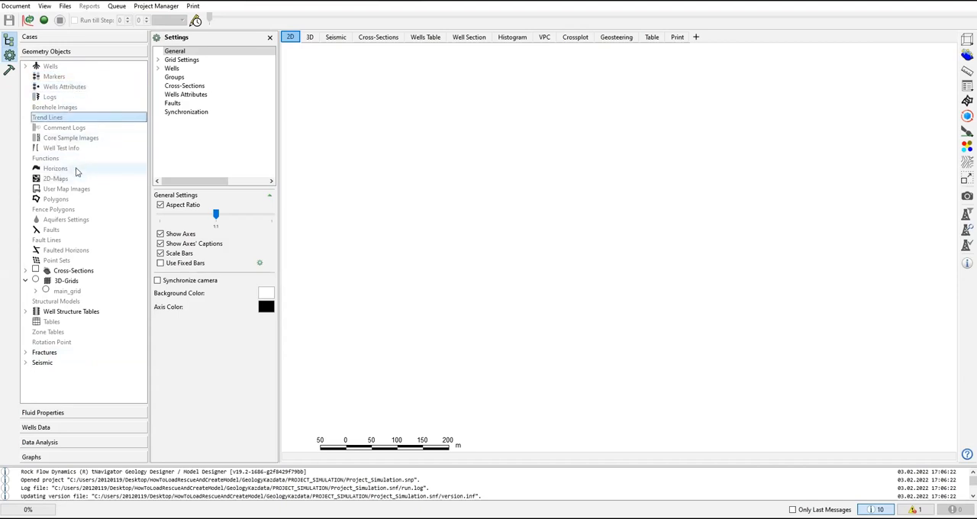
left_click(76, 170)
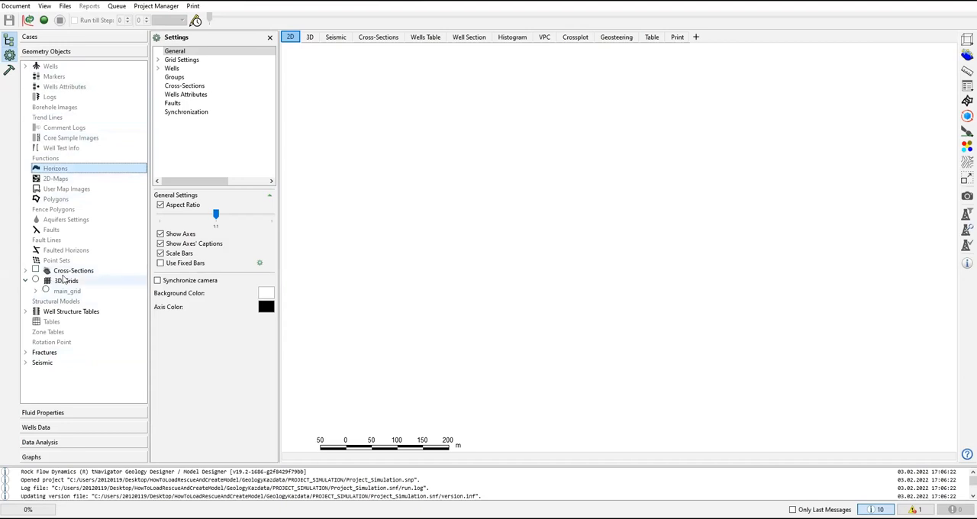
Step: Enable the 3D-Grids display and inspect the contents of main_grid and the well structure tables
left_click(37, 281)
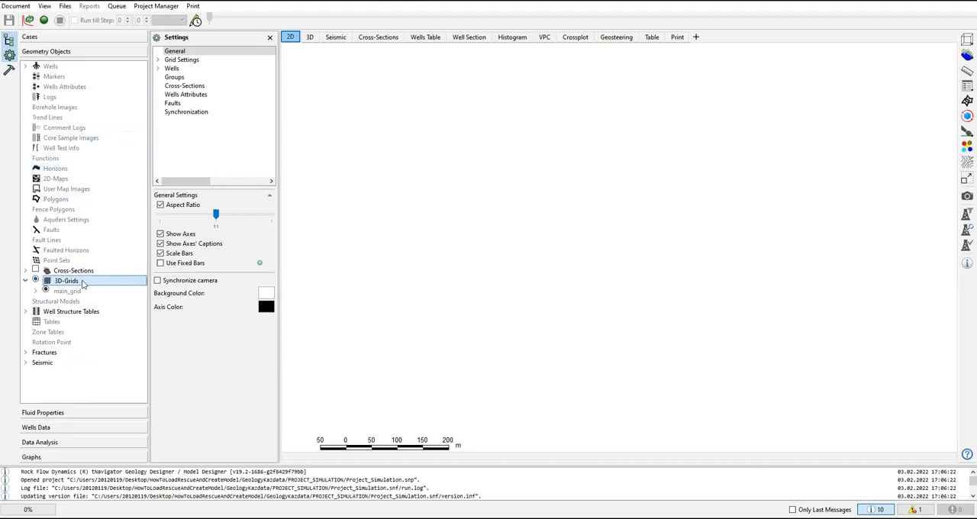
left_click(35, 291)
left_click(45, 302)
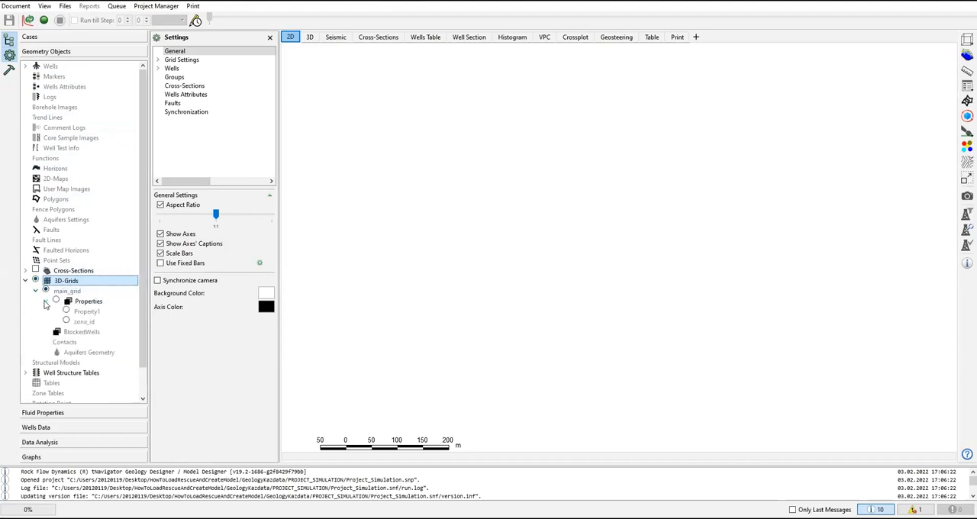
left_click(27, 283)
left_click(27, 283)
left_click(26, 282)
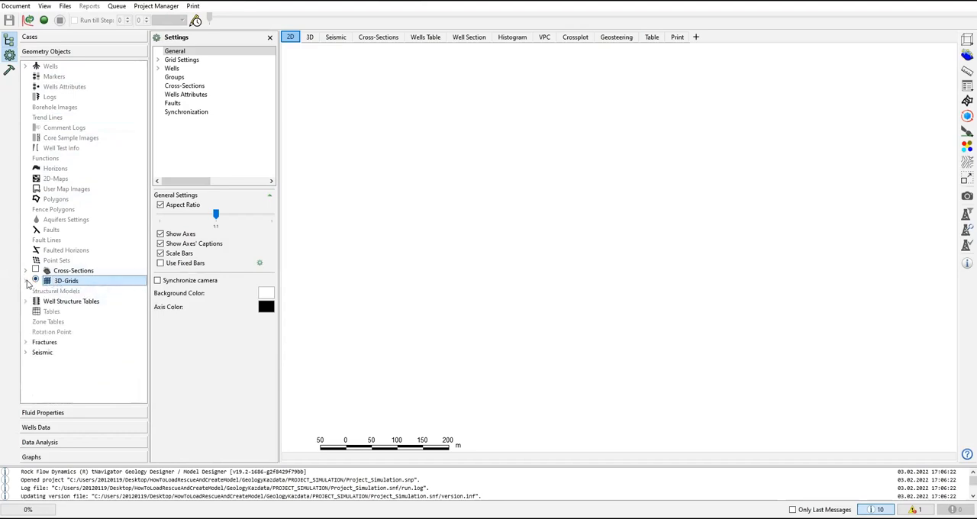
left_click(28, 302)
left_click(27, 302)
left_click(27, 303)
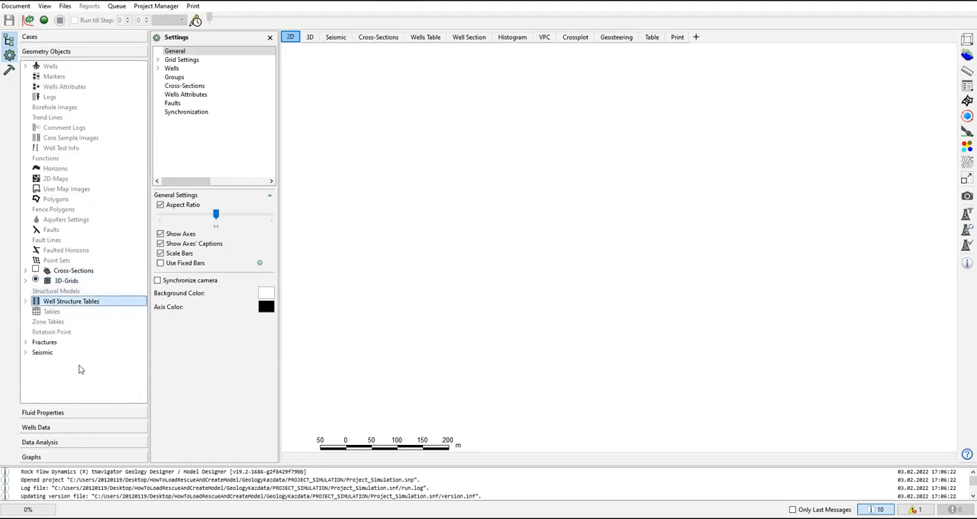
Step: Examine the fluid property categories and view the rock compressibility, relative permeability and black-oil PVT data
left_click(68, 413)
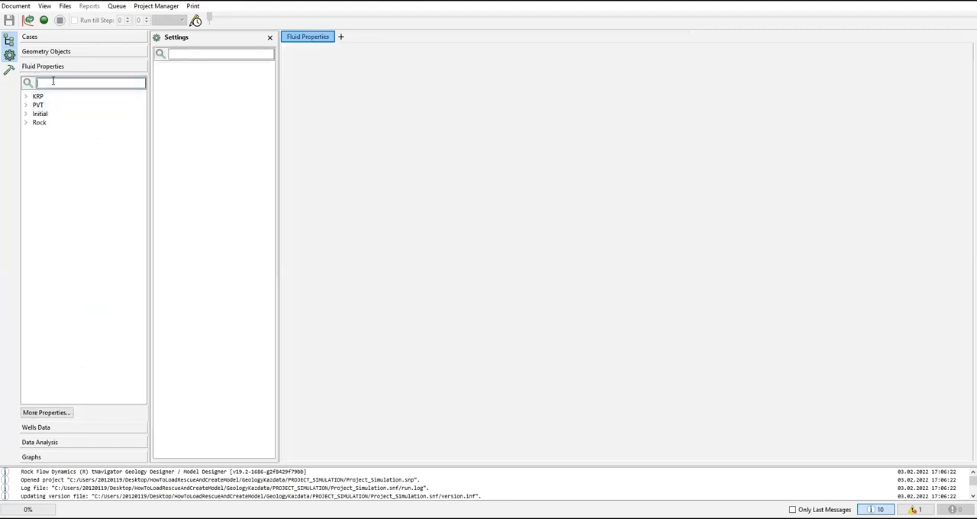
left_click(26, 123)
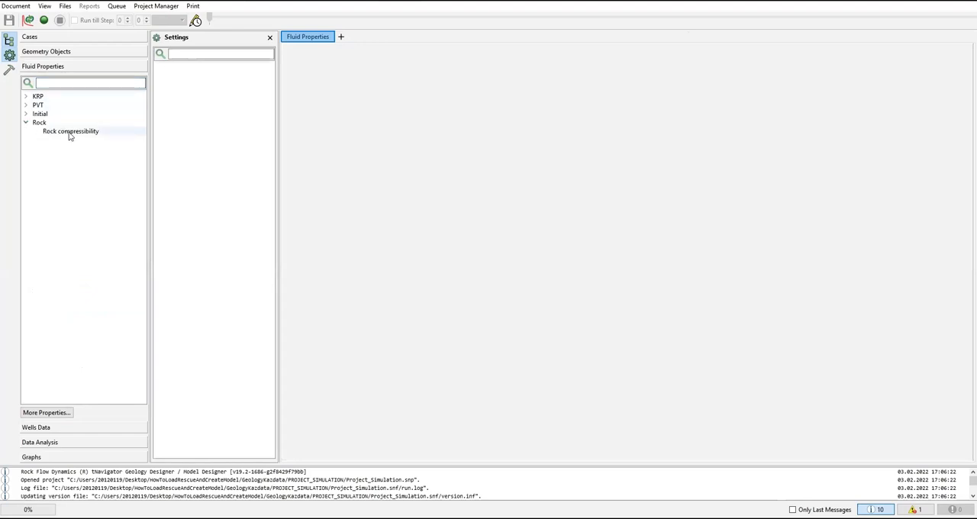
left_click(70, 133)
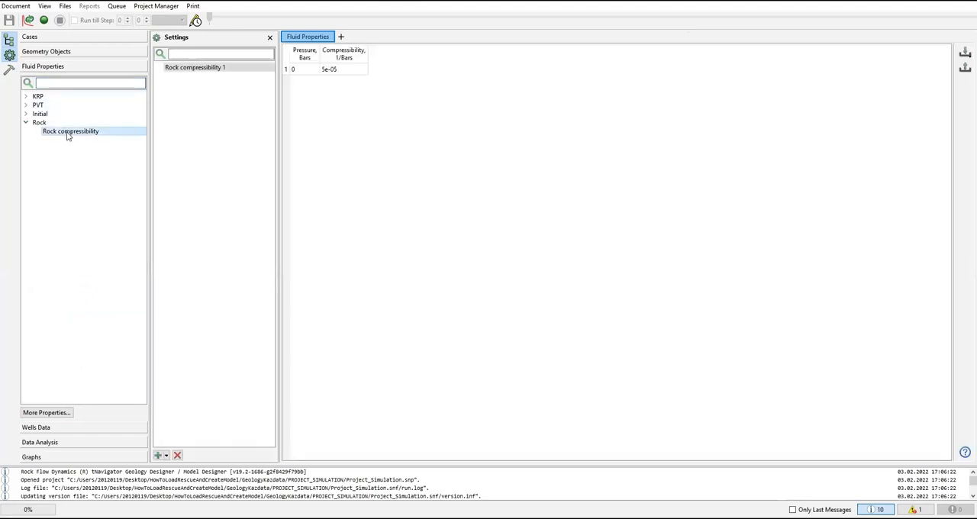
left_click(26, 114)
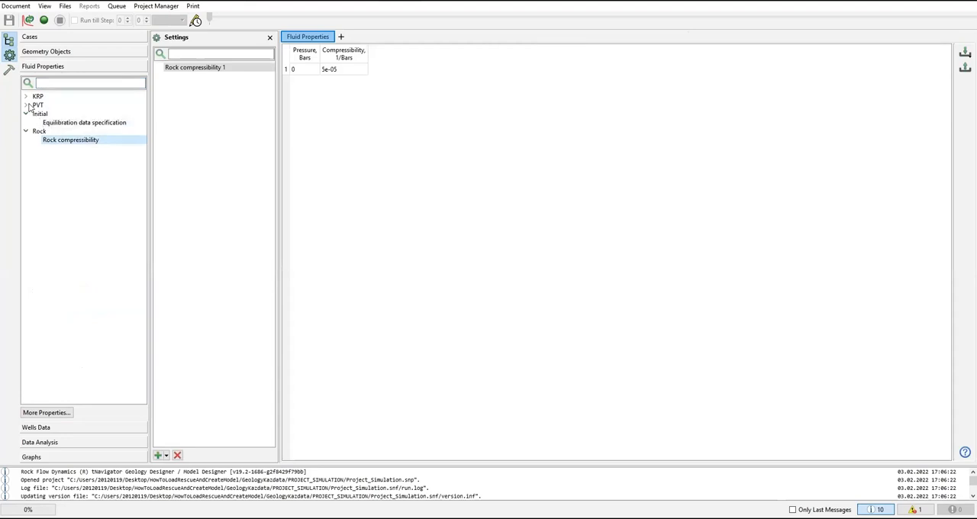
left_click(26, 104)
left_click(25, 96)
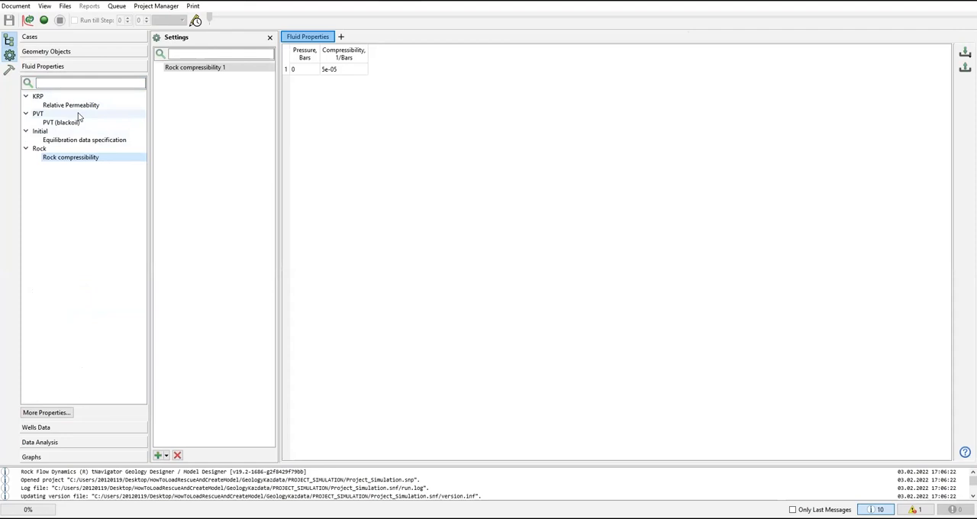
left_click(84, 106)
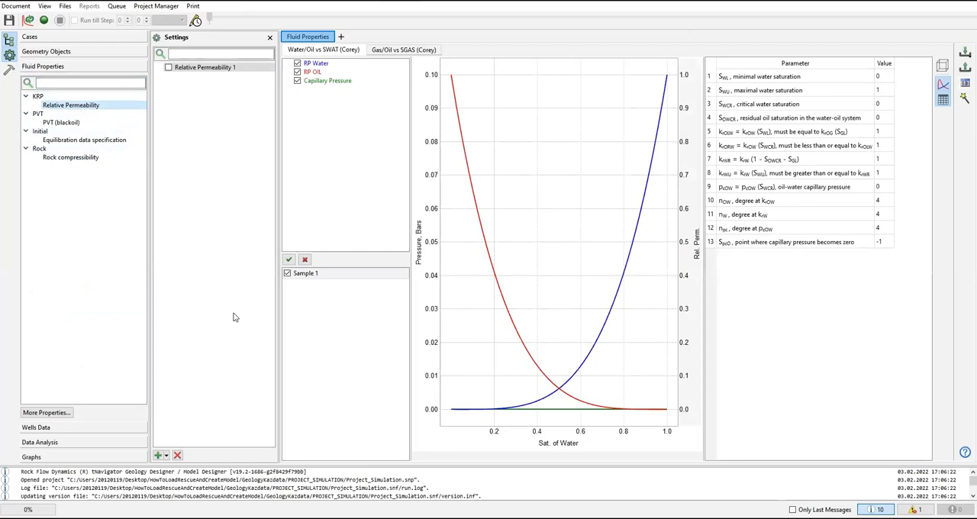
left_click(83, 124)
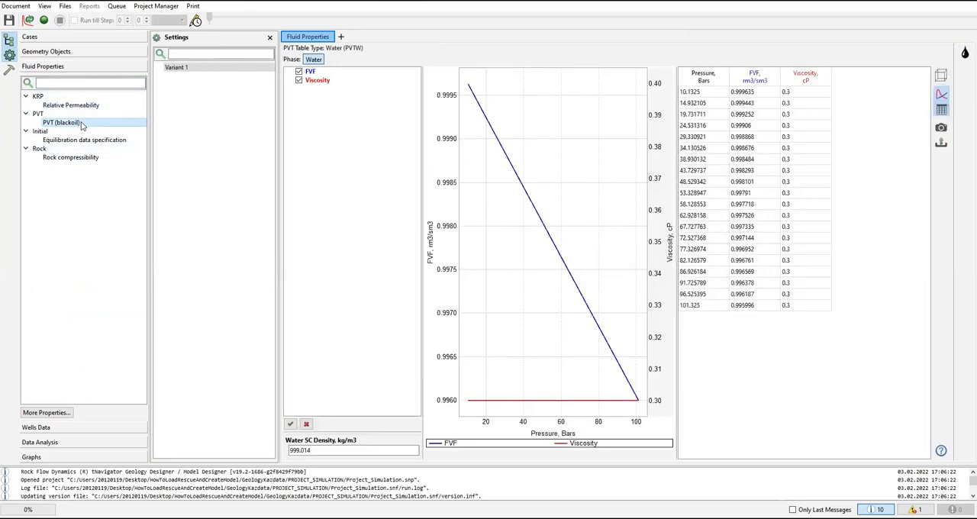
Step: View the equilibration and rock compressibility data and look through the Wells Data, Data Analysis and Graphs sections
left_click(77, 142)
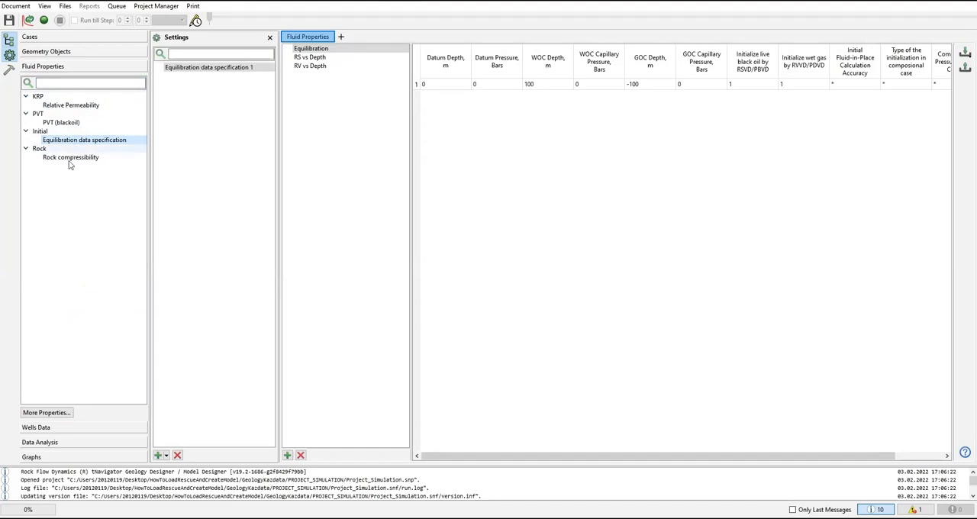
left_click(74, 159)
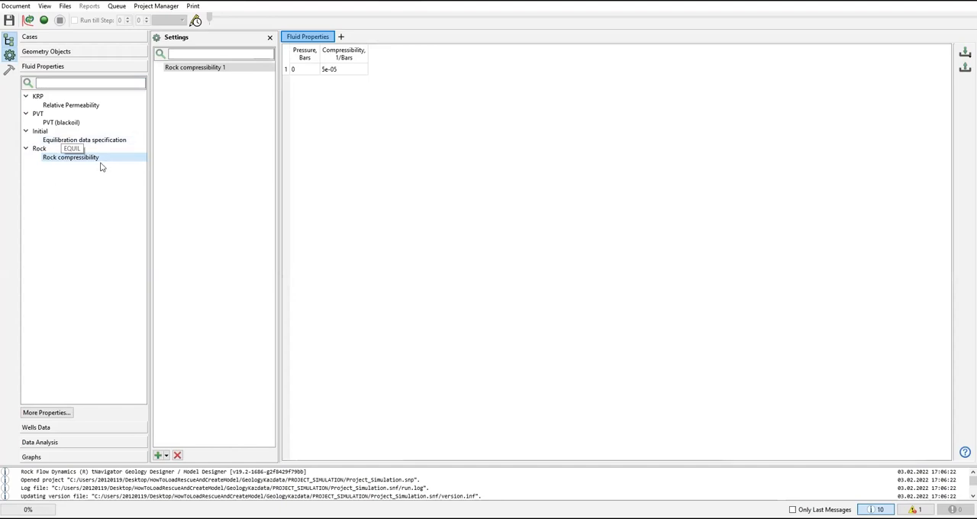
left_click(50, 430)
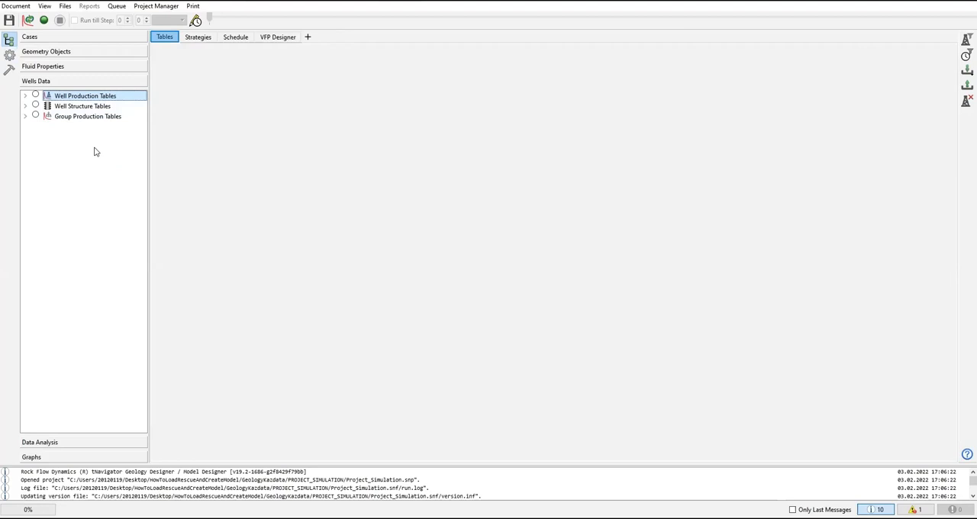
left_click(44, 442)
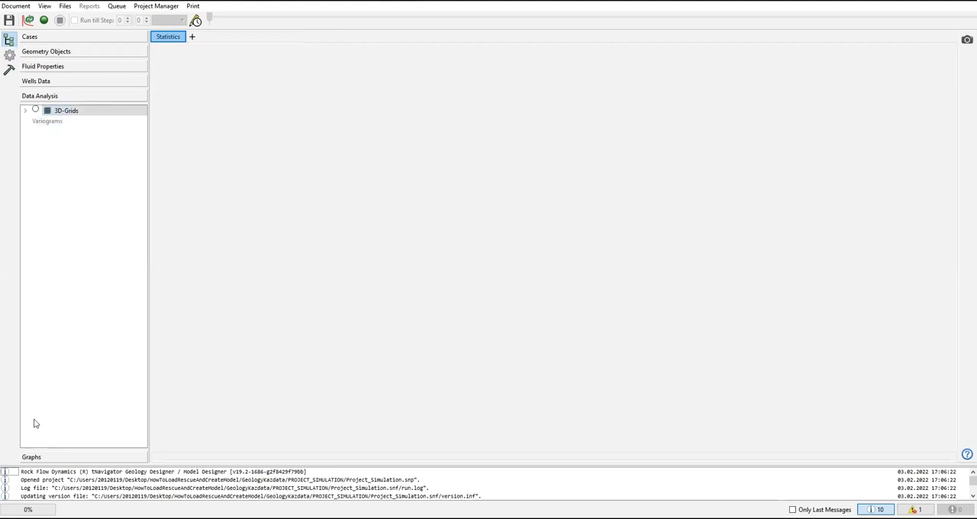
left_click(48, 458)
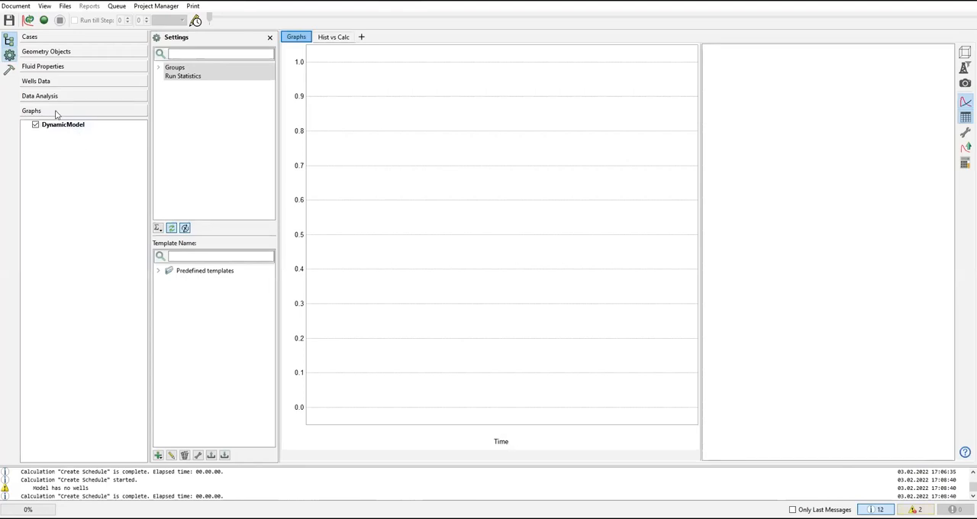
Step: Look through the geometry object views, including 3D, Seismic, Cross-Sections, Wells Table, Well Section, Histogram, VPC, Crossplot, Geosteering and Table
left_click(56, 53)
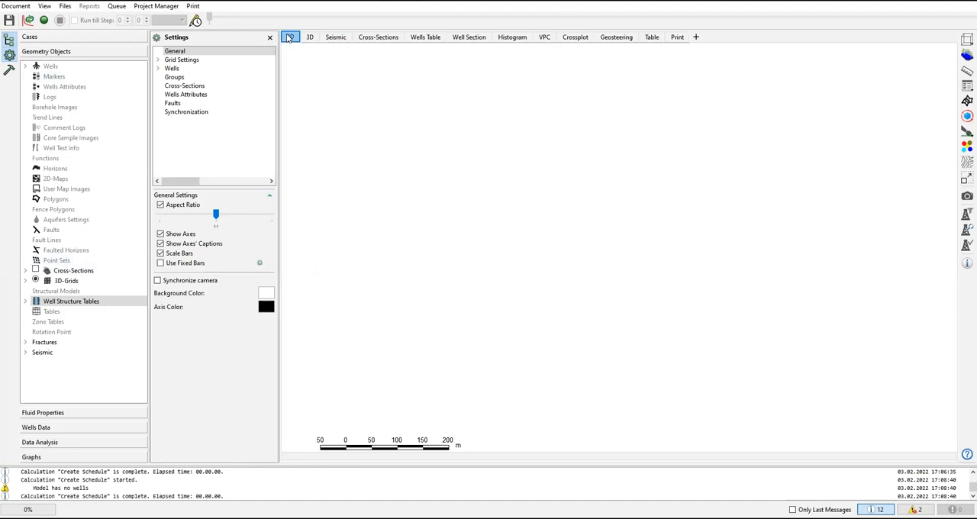
left_click(311, 39)
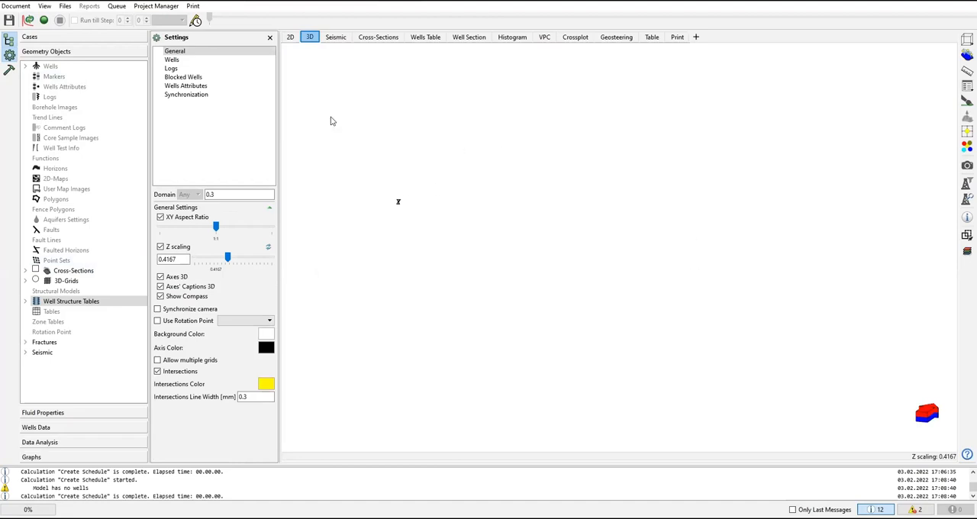
left_click(336, 38)
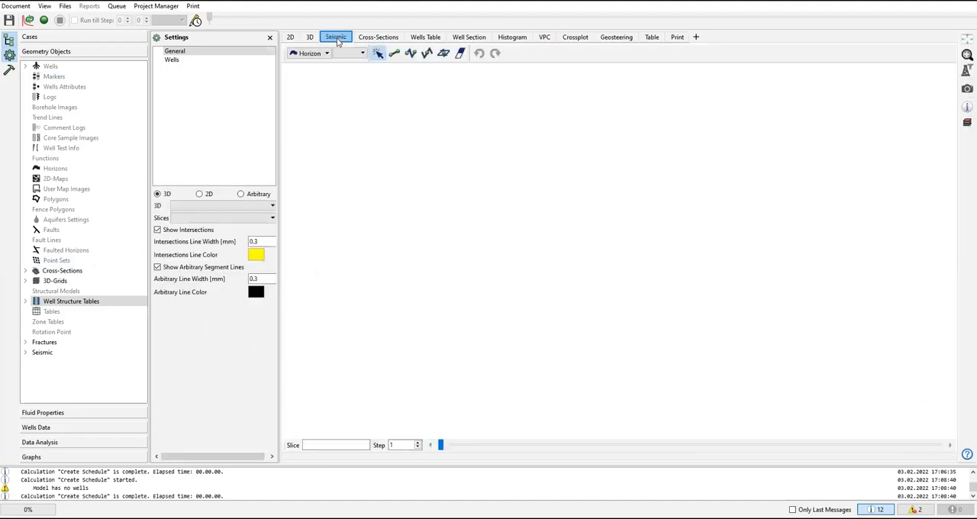
left_click(371, 39)
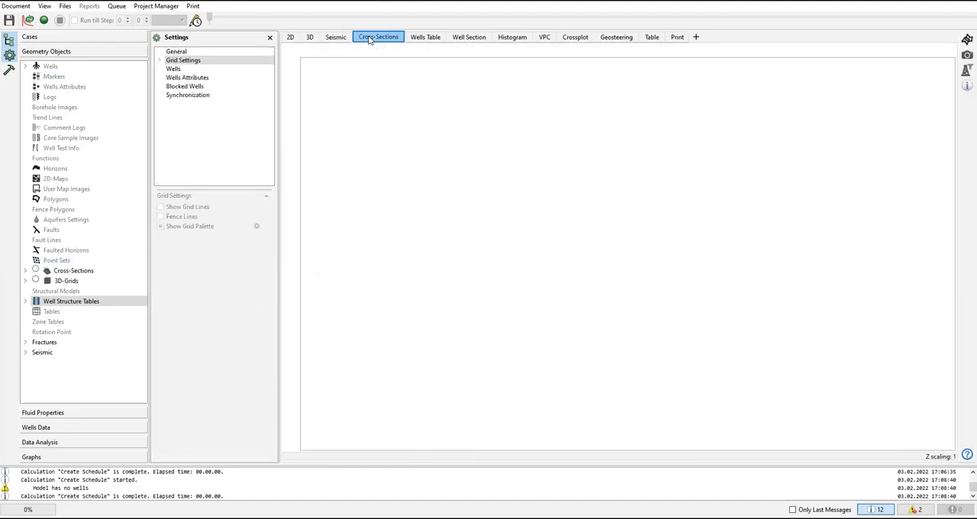
left_click(433, 38)
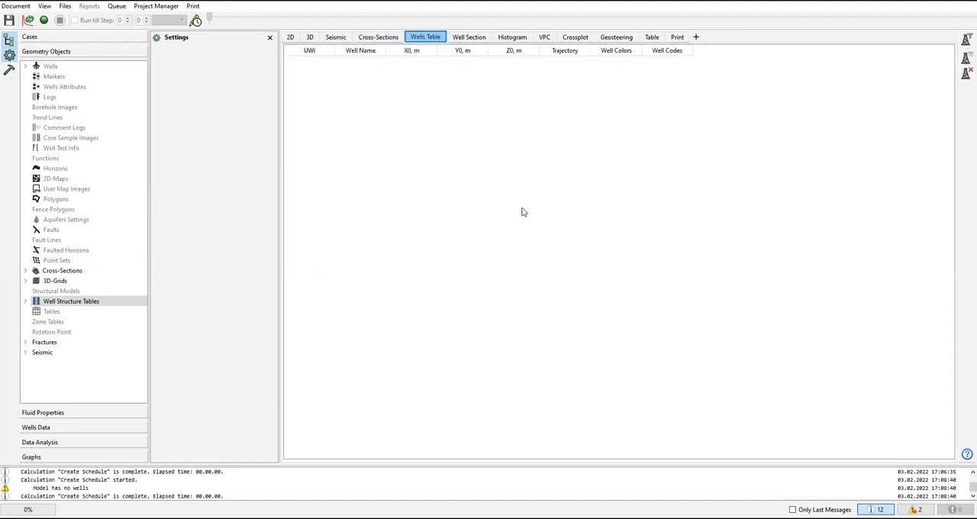
left_click(475, 38)
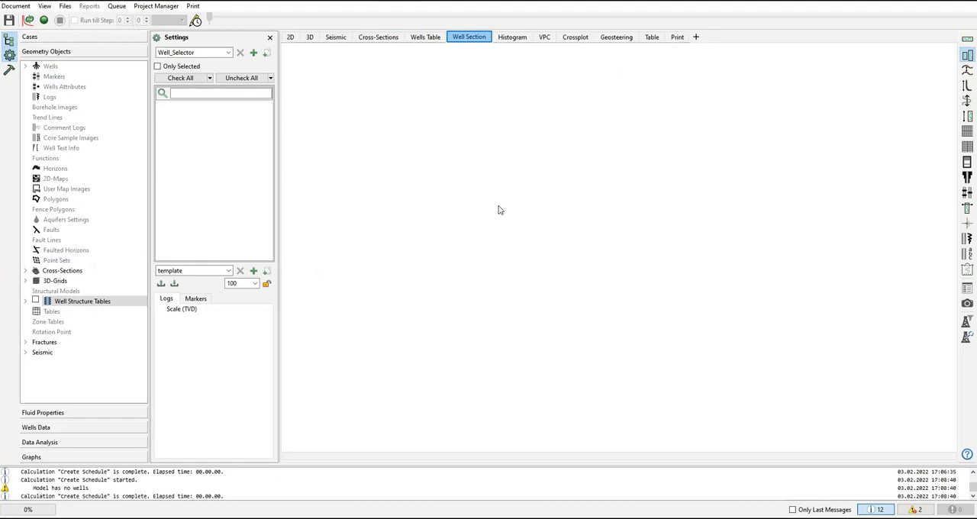
left_click(511, 38)
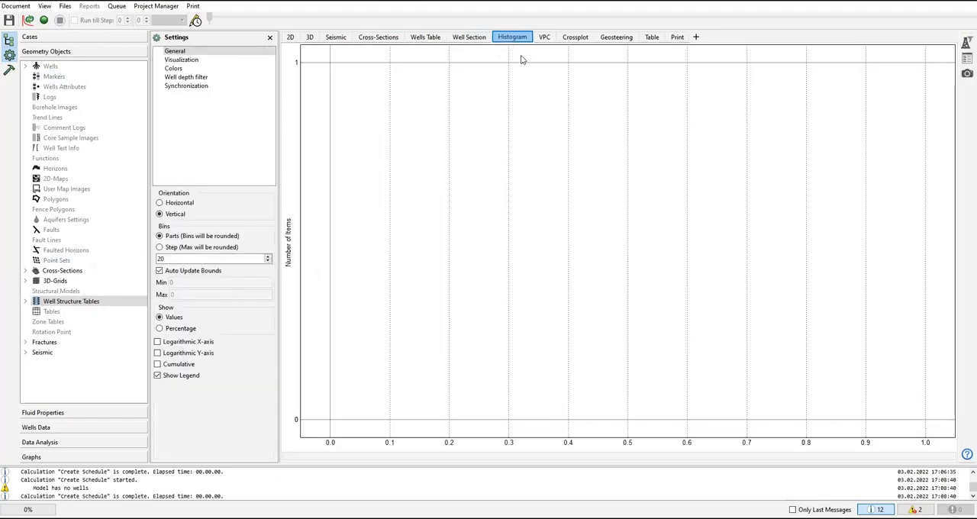
left_click(547, 42)
left_click(578, 42)
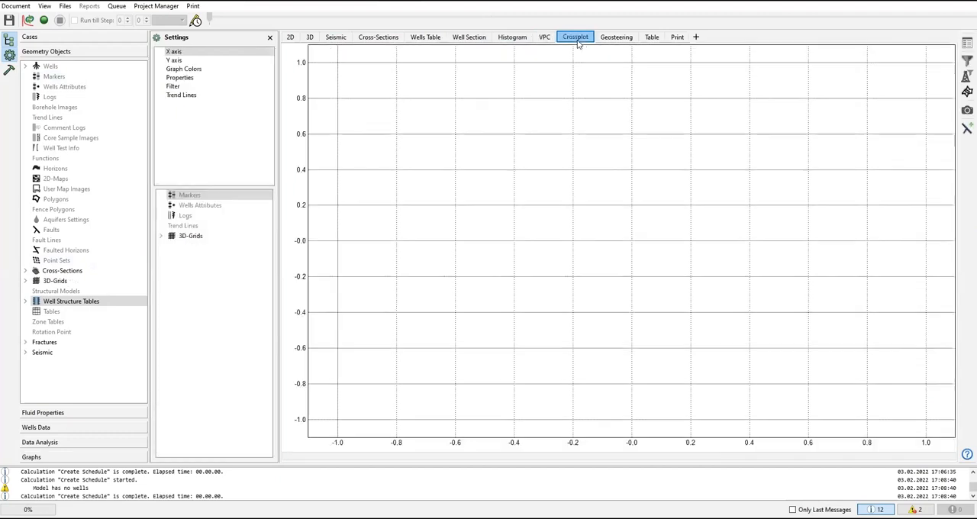
left_click(614, 40)
left_click(663, 39)
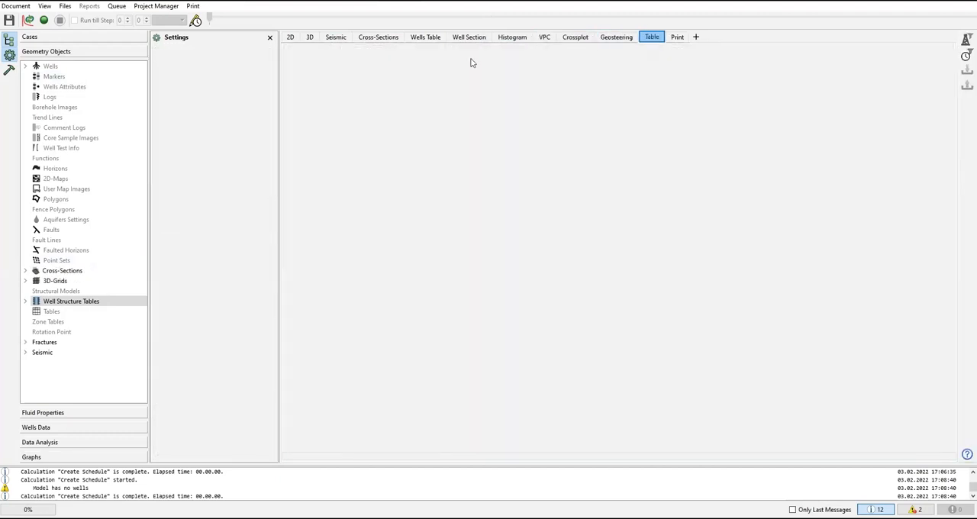
Step: Compare the 2D and 3D views and expand the Grid Settings and Wells categories of the 2D view's settings
left_click(290, 40)
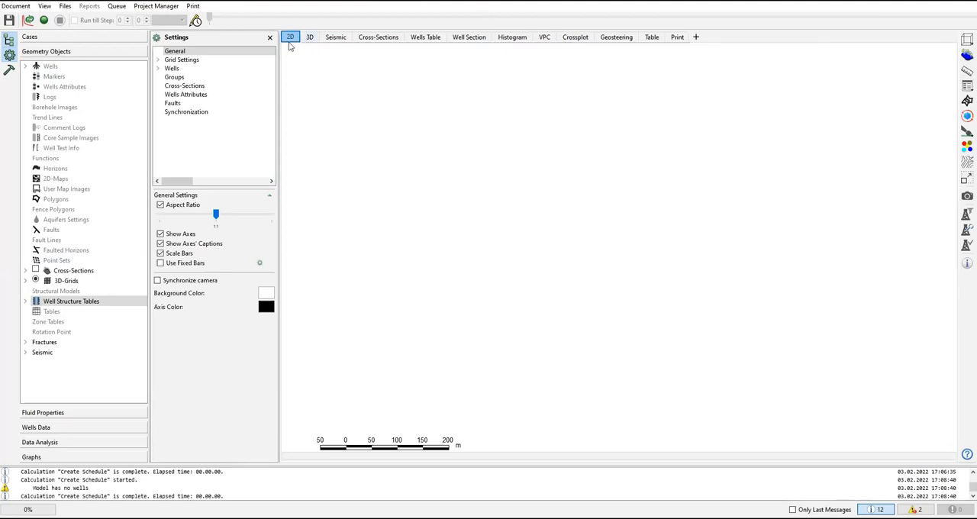
left_click(308, 43)
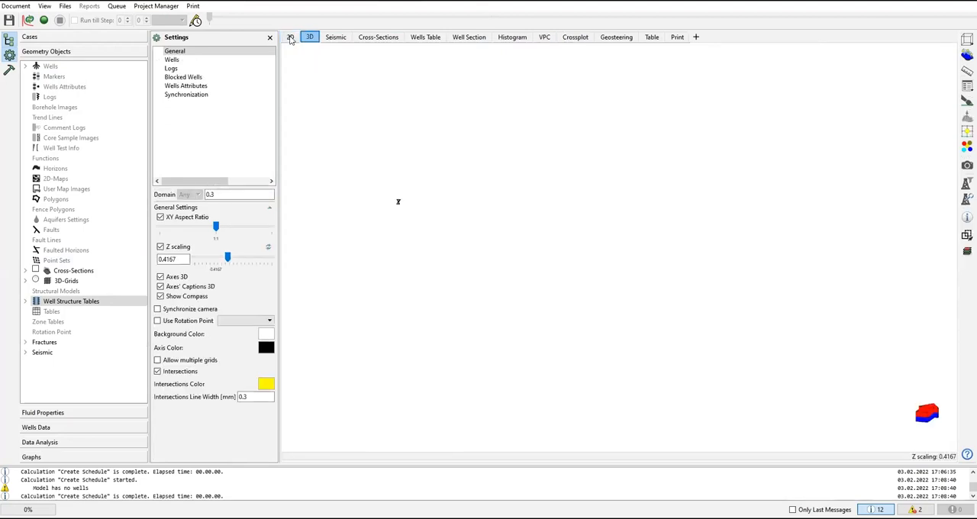
left_click(290, 38)
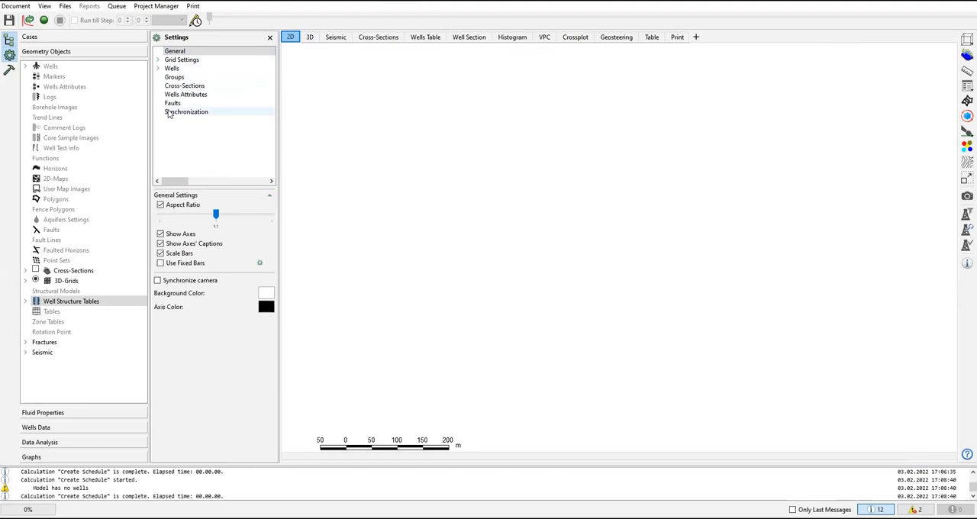
left_click(157, 61)
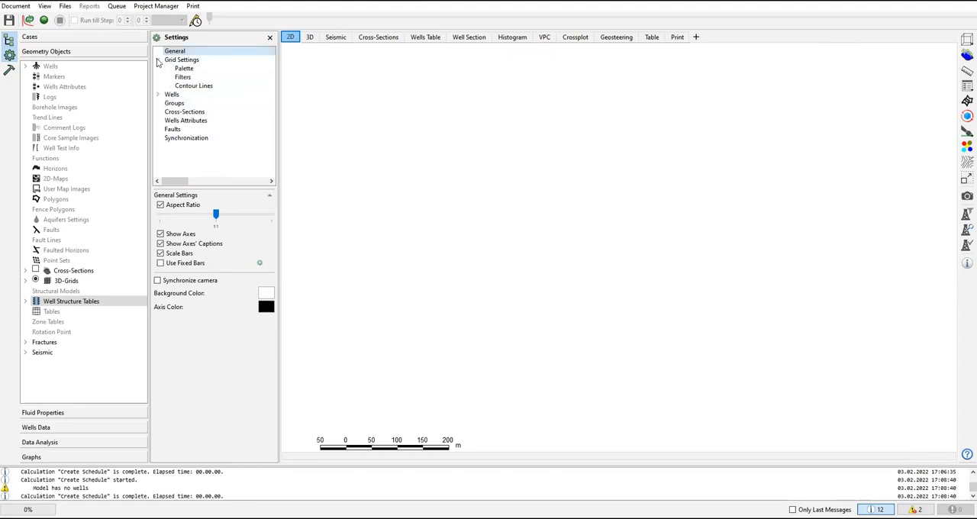
left_click(158, 94)
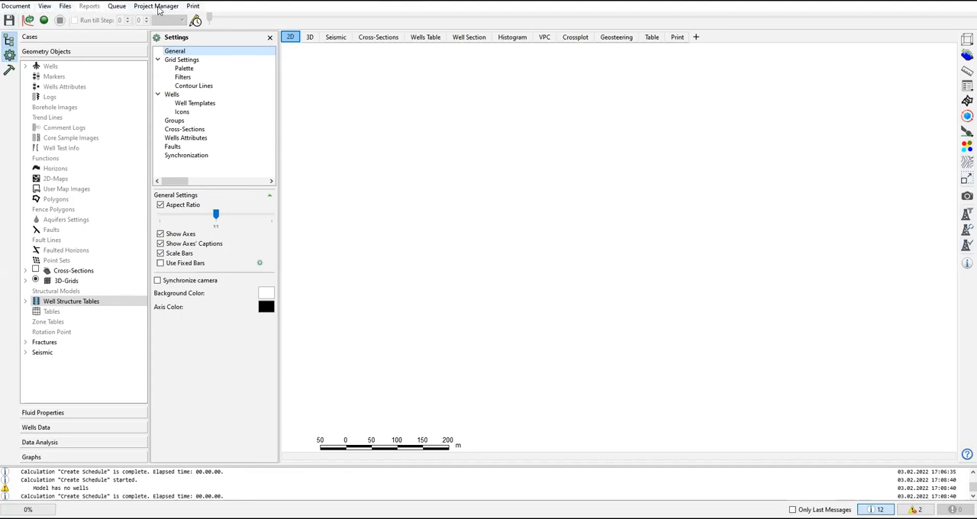
Step: Check the project's coordinate system and output unit settings and leave them unchanged
left_click(19, 9)
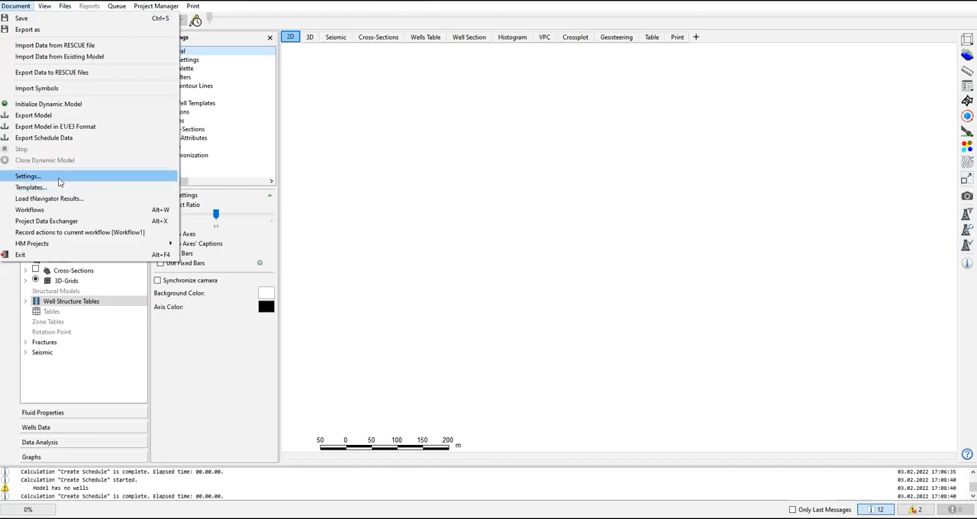
left_click(58, 176)
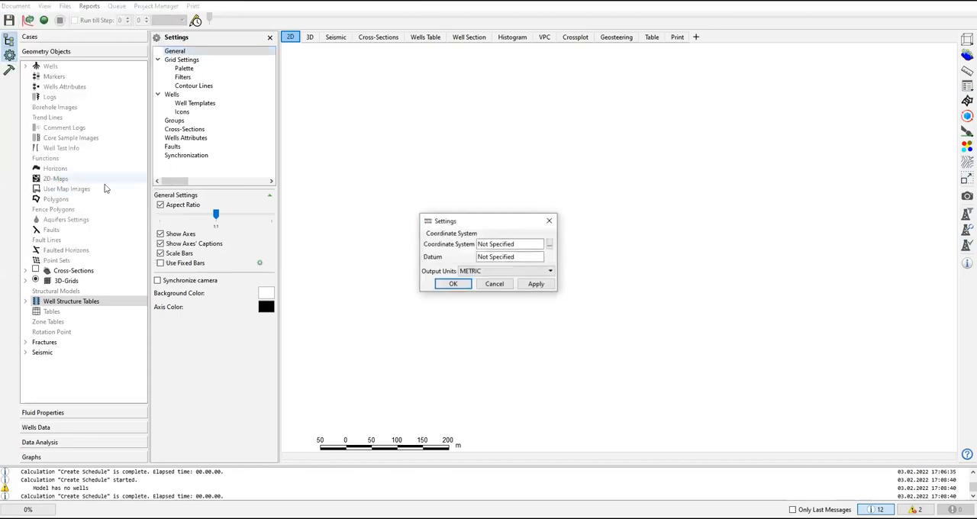
left_click(549, 221)
Step: Start importing data from the RESCUE file kaz_rescue.bin in the GeologyKazdata project's kaz_rescue2 folder
left_click(15, 7)
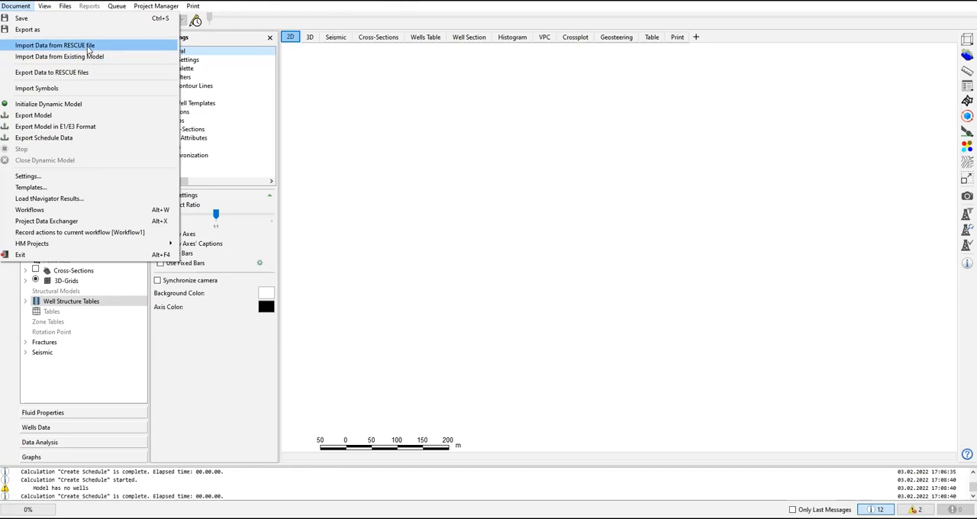
left_click(90, 47)
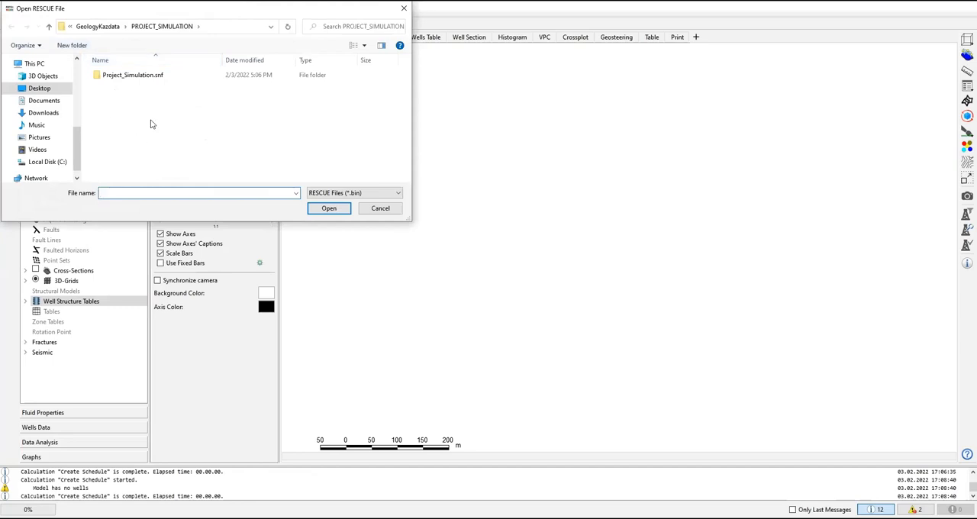
left_click(116, 30)
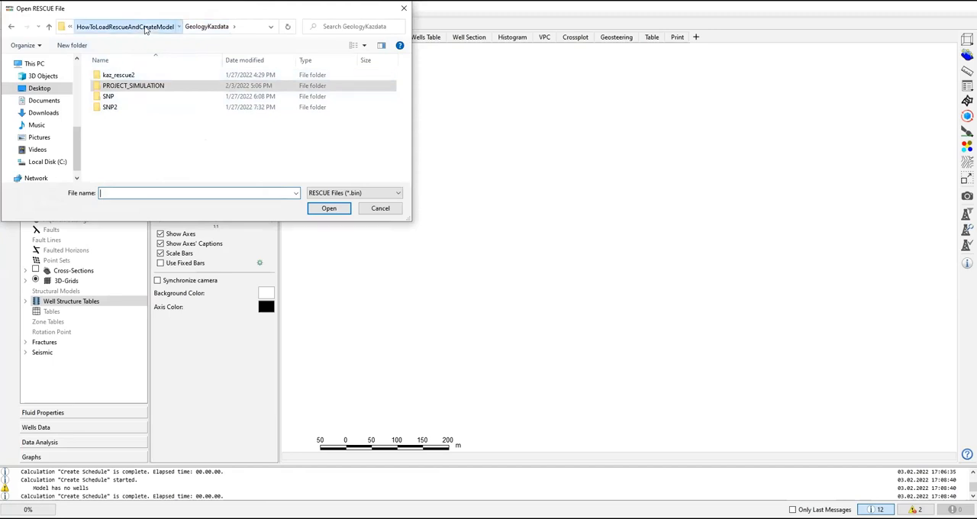
left_click(133, 27)
double_click(128, 75)
double_click(122, 75)
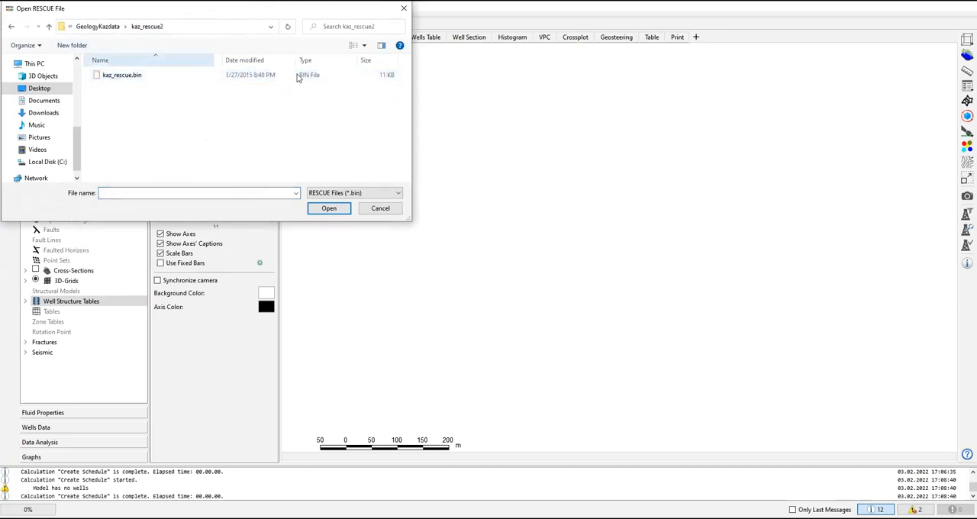
left_click(110, 79)
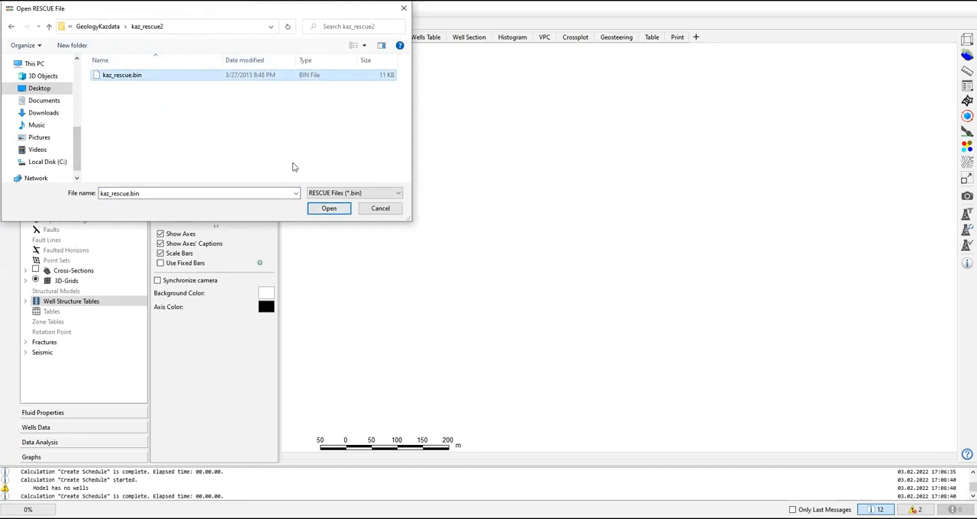
left_click(329, 210)
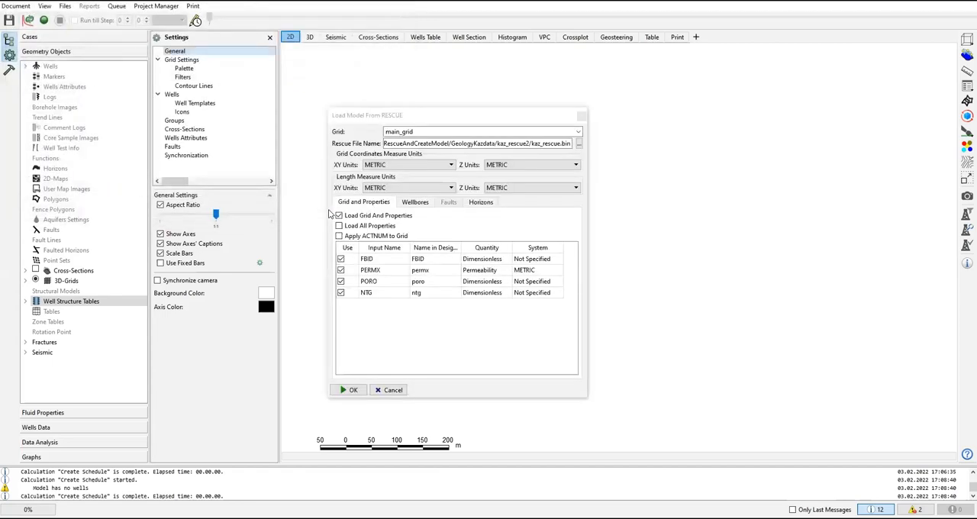
Step: Set the XY and Z grid coordinate units to METRIC for the RESCUE import into main_grid
left_click_drag(421, 118, 473, 124)
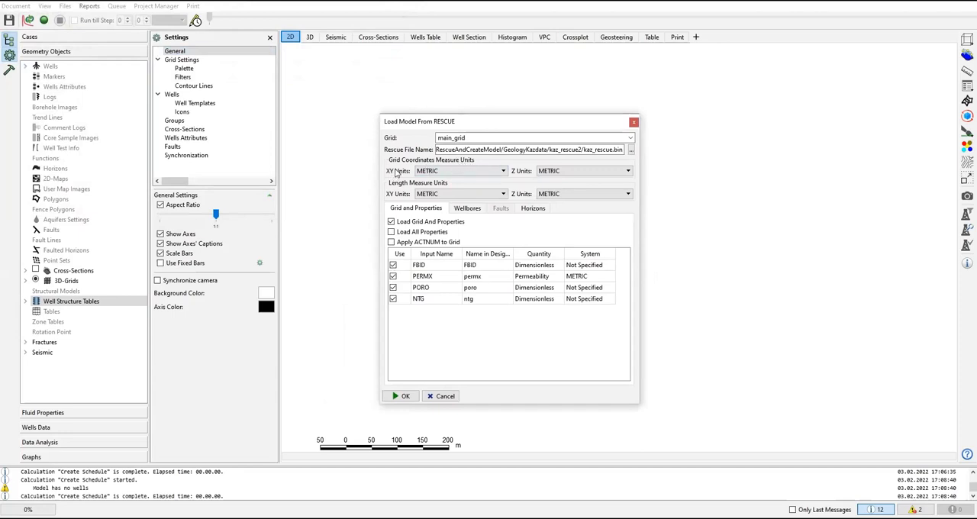
left_click(460, 175)
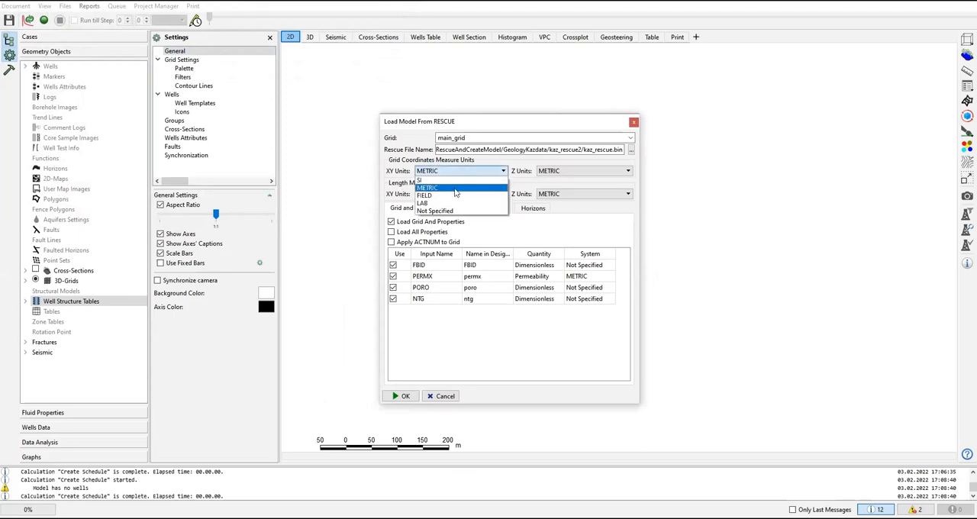
left_click(456, 190)
left_click(559, 174)
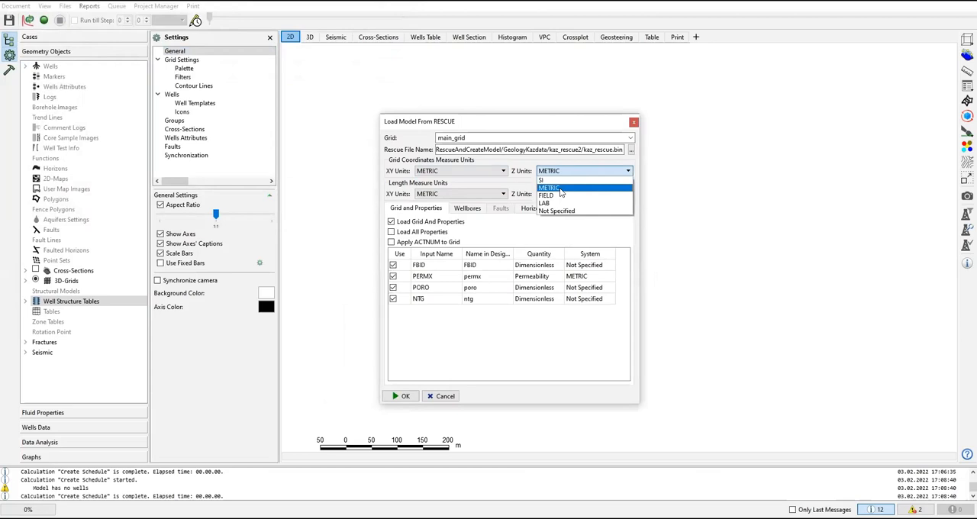
left_click(561, 190)
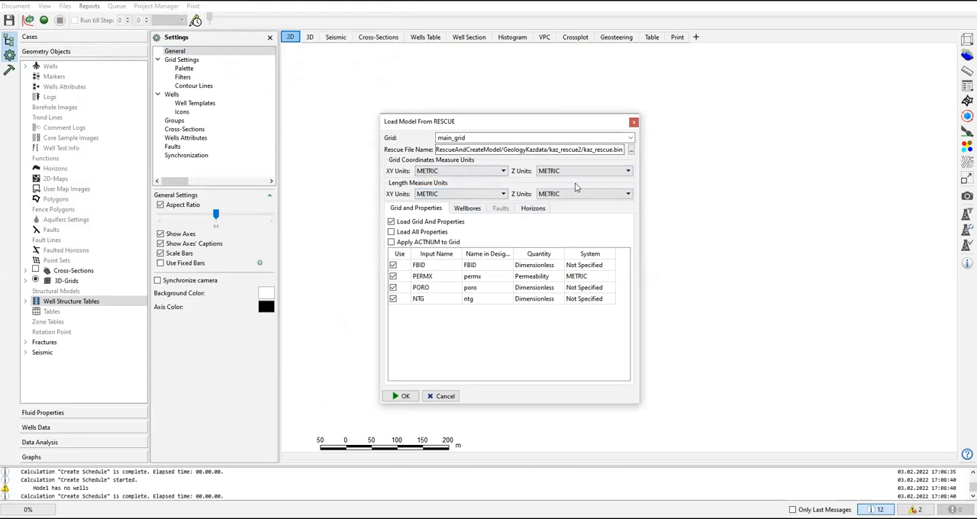
double_click(462, 137)
Step: Review the wellbores and horizons selected for import and load the RESCUE model
left_click(468, 210)
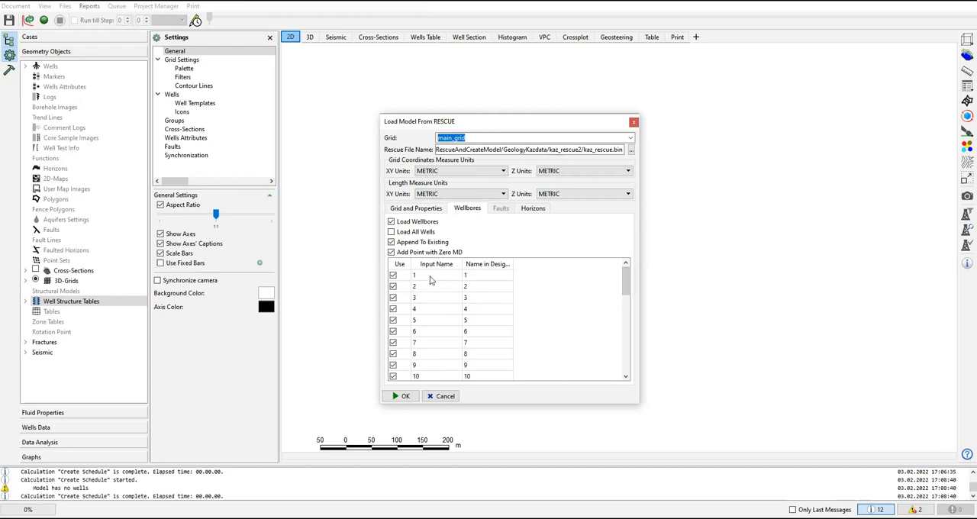
left_click_drag(623, 282, 626, 381)
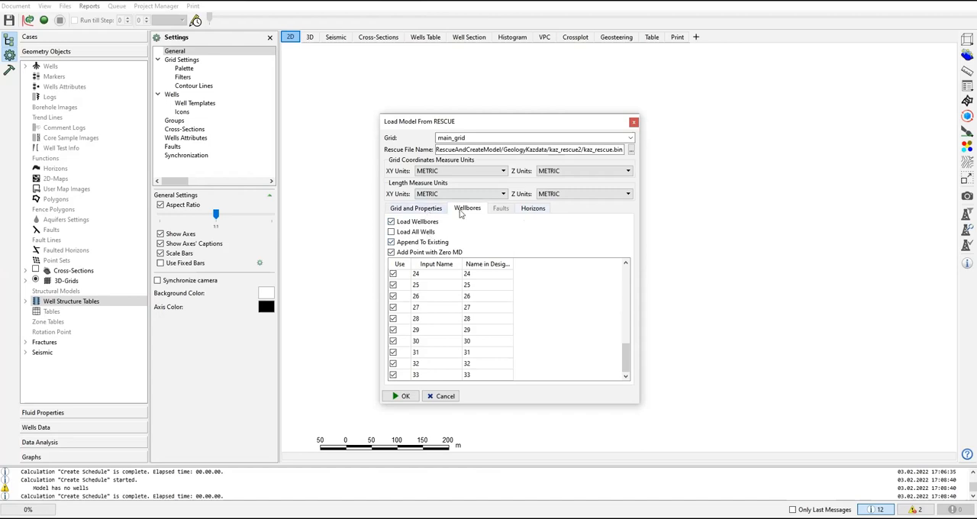
left_click(532, 209)
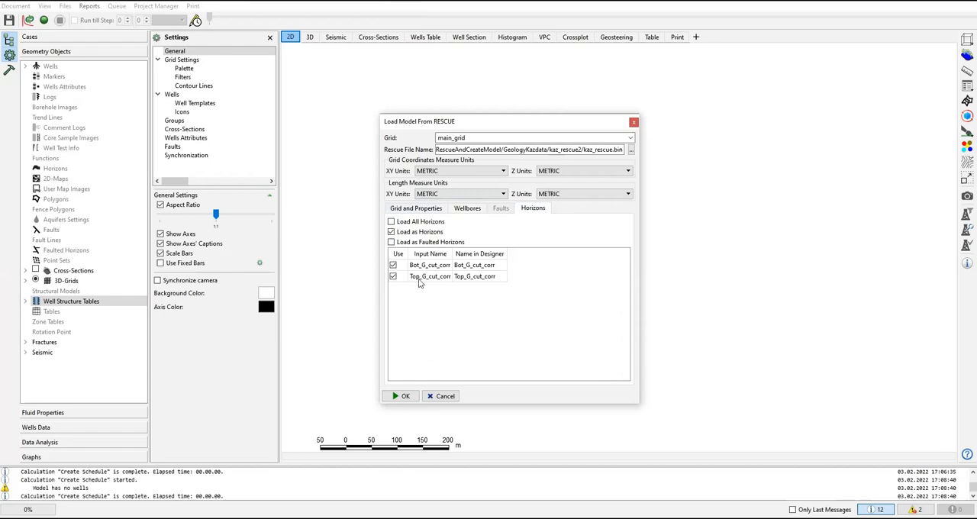
left_click(401, 395)
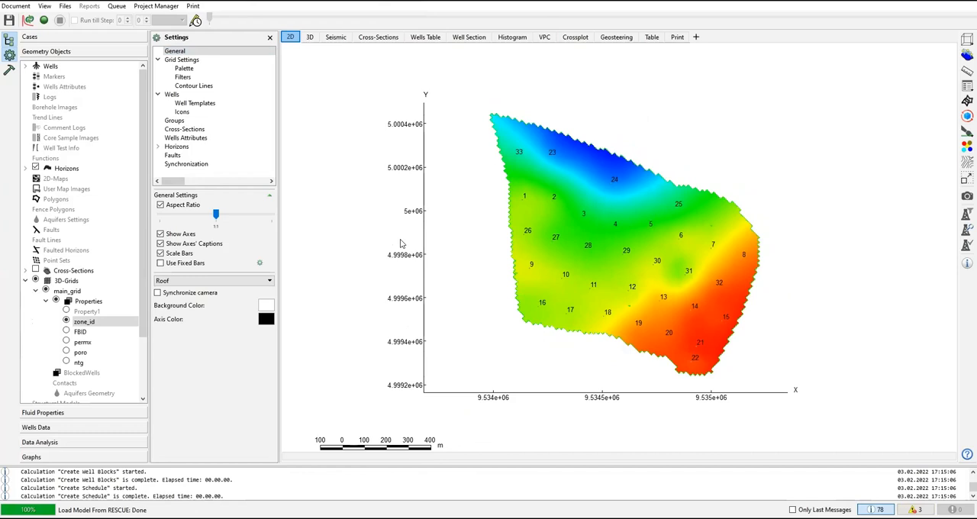
Step: Display the main_grid properties zone_id, FBID, permx, poro and ntg in turn on the 2D map with the horizons shown
scroll(587, 234, "up", 1)
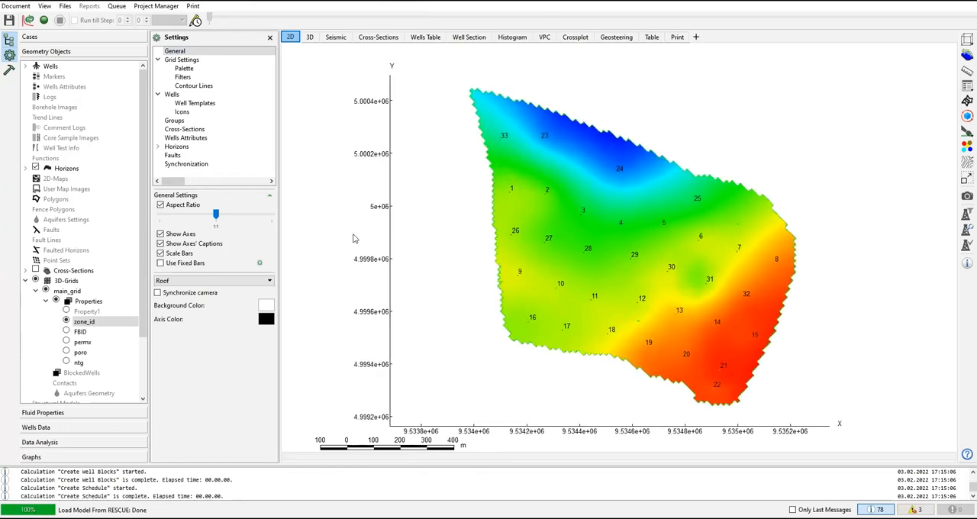
left_click(35, 168)
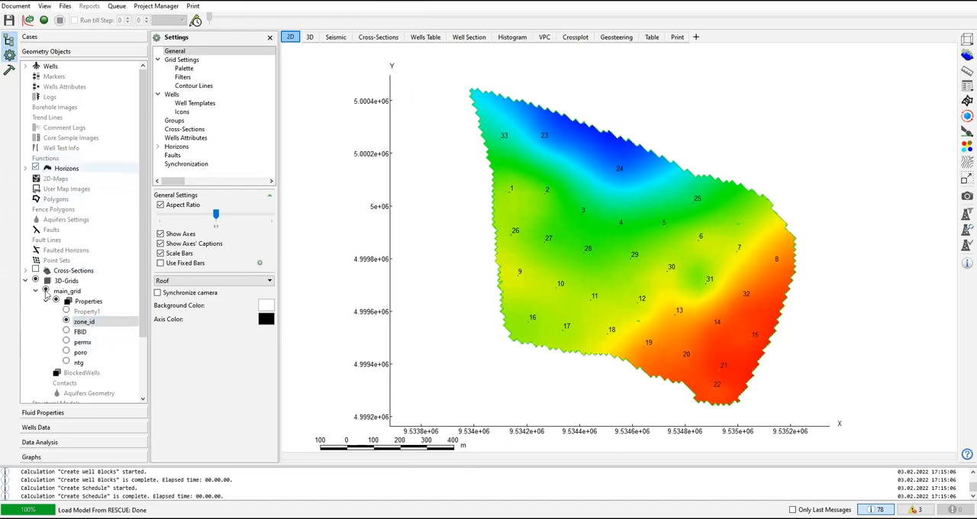
left_click(66, 331)
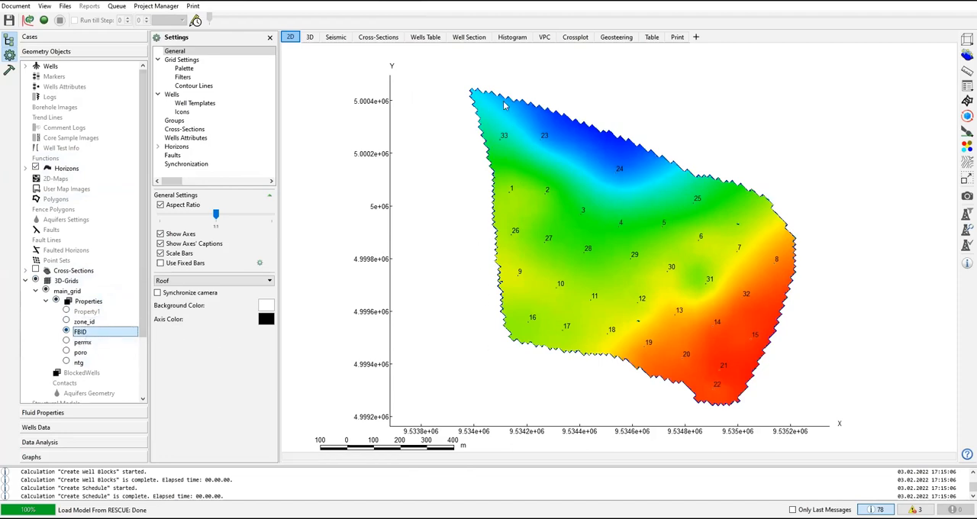
left_click(66, 322)
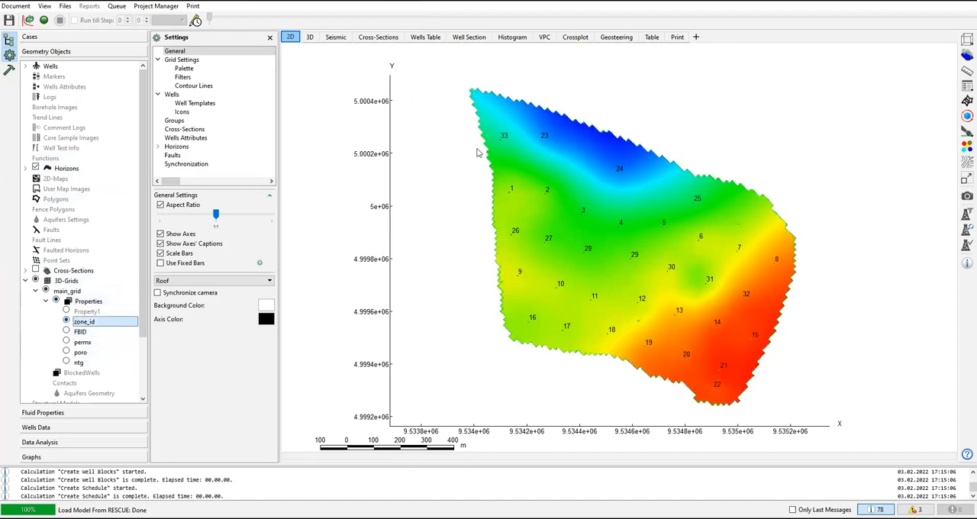
left_click(67, 333)
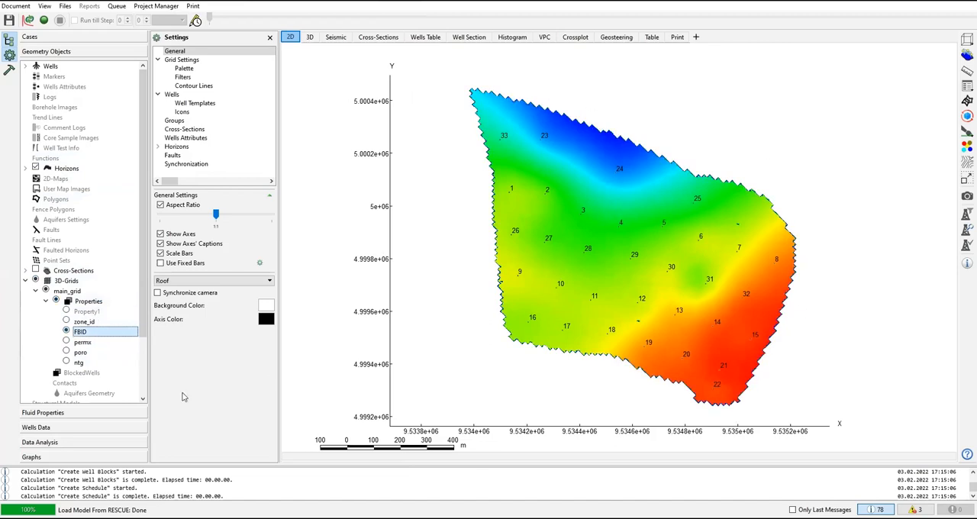
left_click(67, 342)
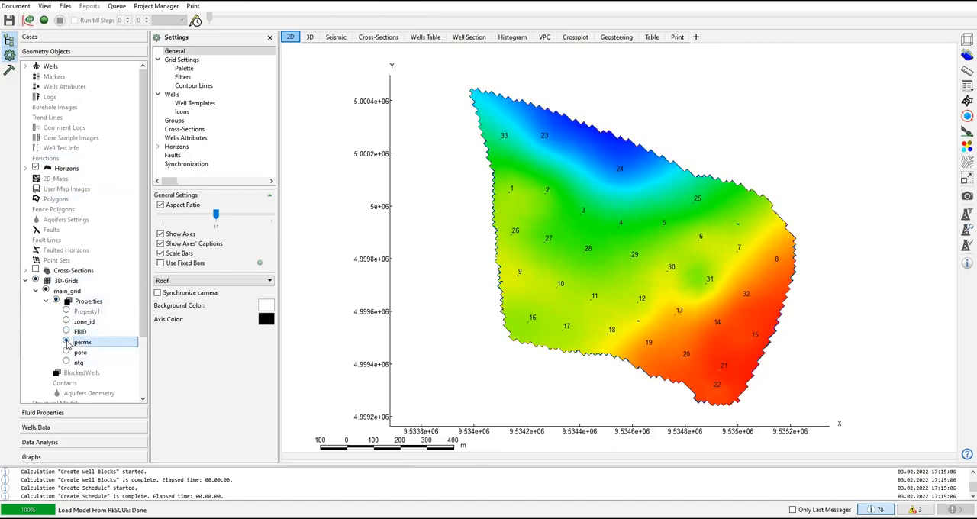
left_click(67, 352)
left_click(67, 362)
left_click(67, 342)
left_click(66, 351)
left_click(66, 341)
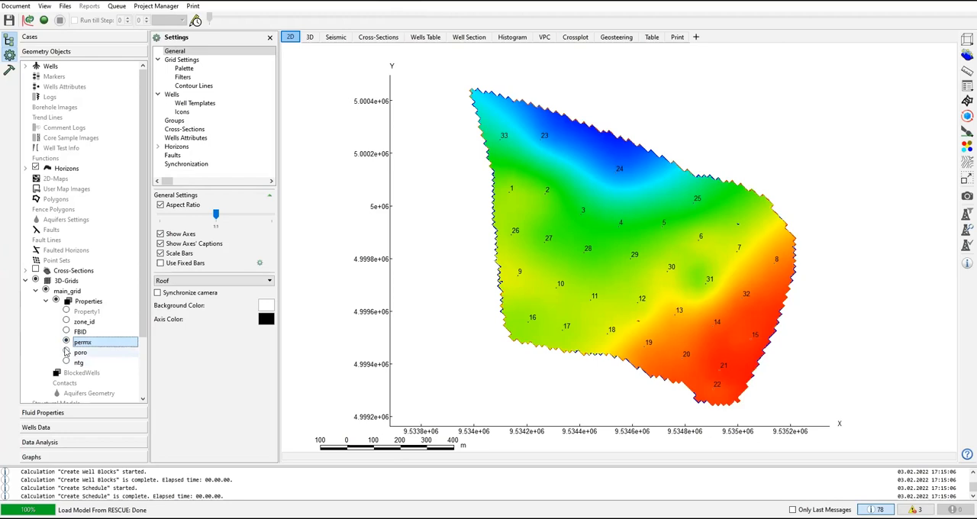
left_click(66, 351)
left_click(66, 362)
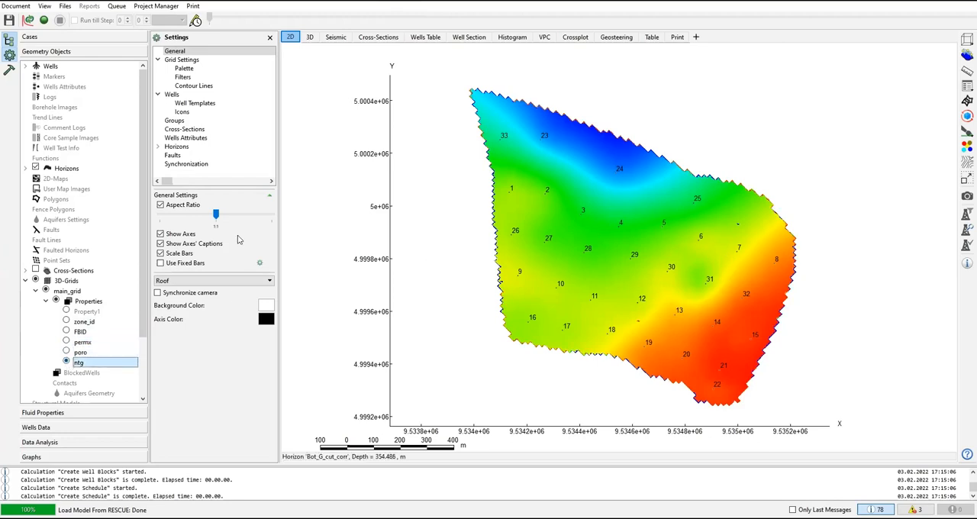
Step: Hide the horizons on the 2D map and compare the ntg, poro, FBID and permx grid properties, ending on permx
left_click(35, 169)
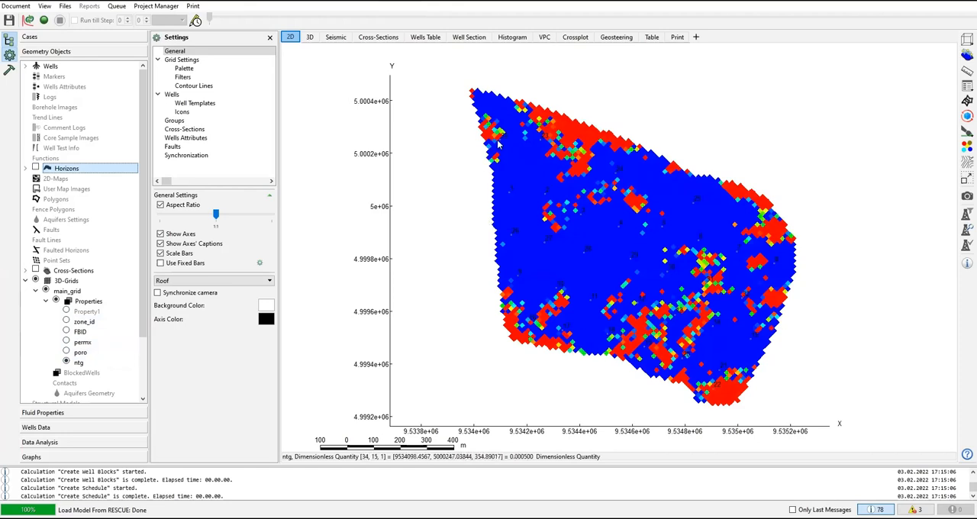
left_click(66, 352)
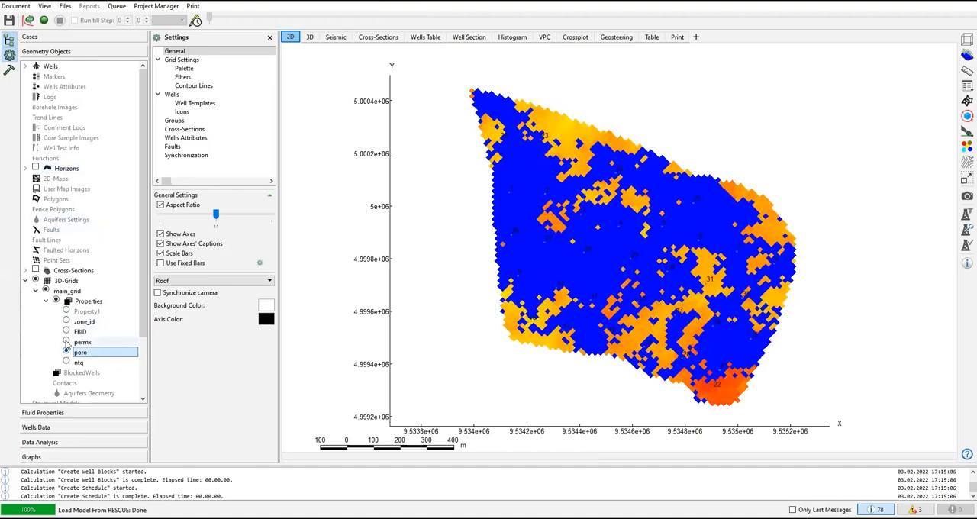
left_click(66, 342)
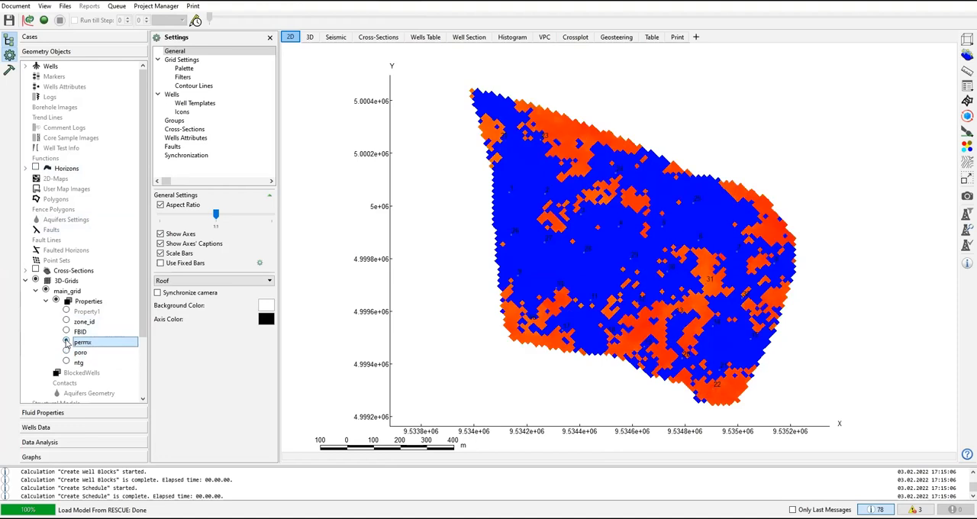
left_click(66, 331)
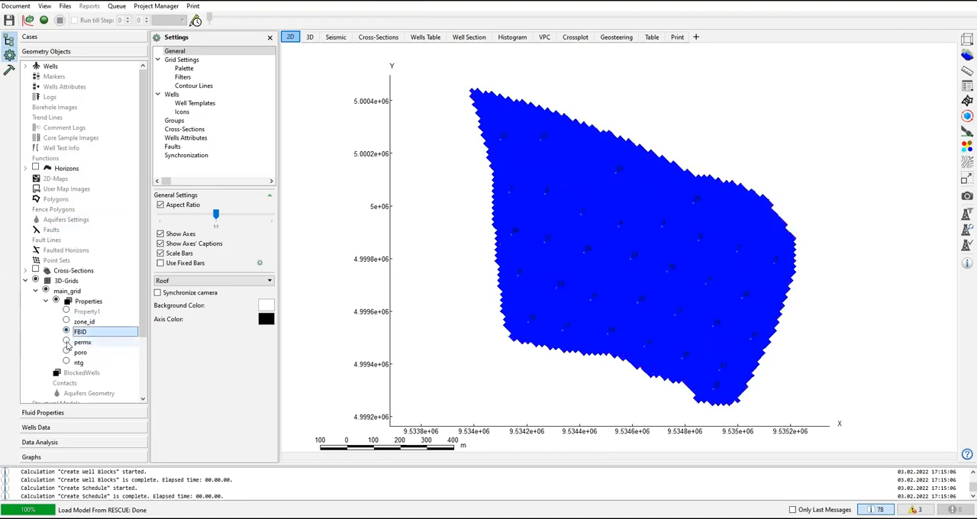
left_click(67, 342)
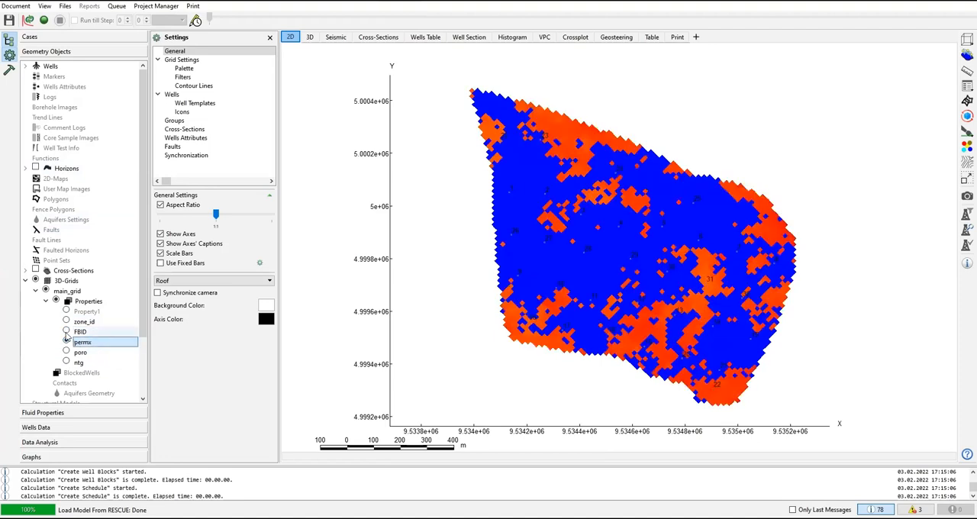
left_click(67, 331)
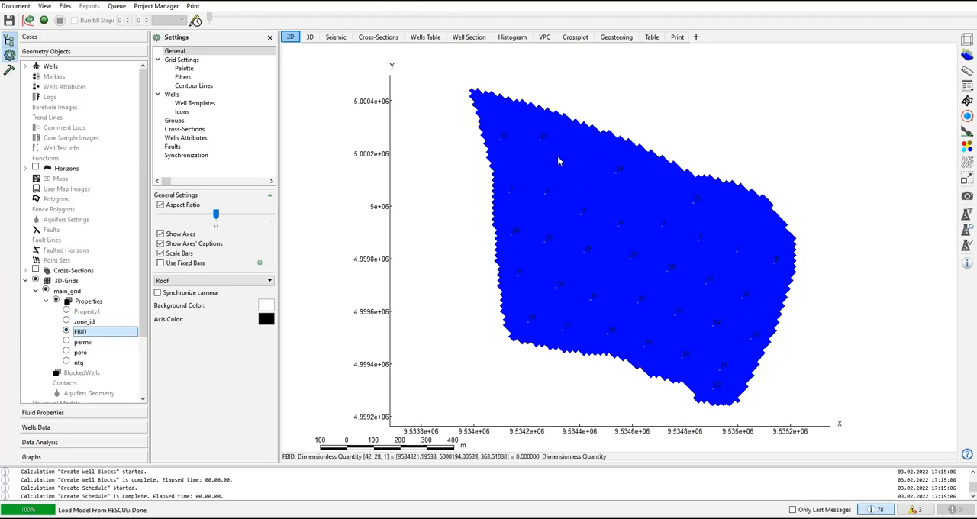
left_click(66, 341)
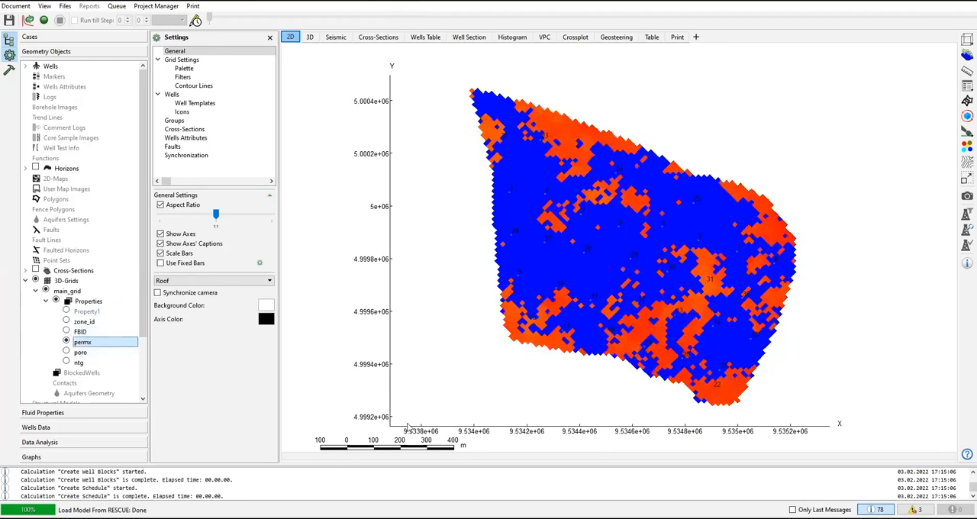
left_click_drag(531, 342, 544, 329)
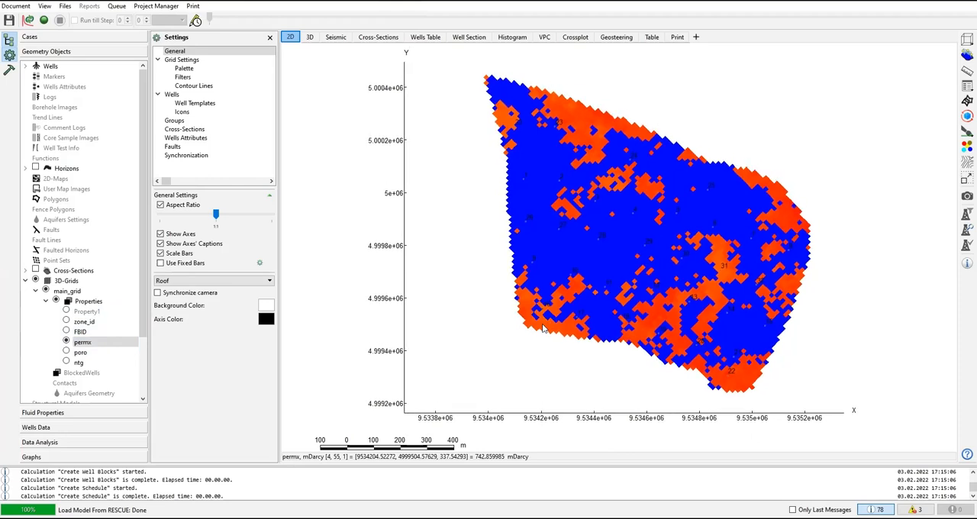
Step: Display main_grid in the 3D view and go through its permx, poro and ntg properties, ending on ntg
left_click(309, 38)
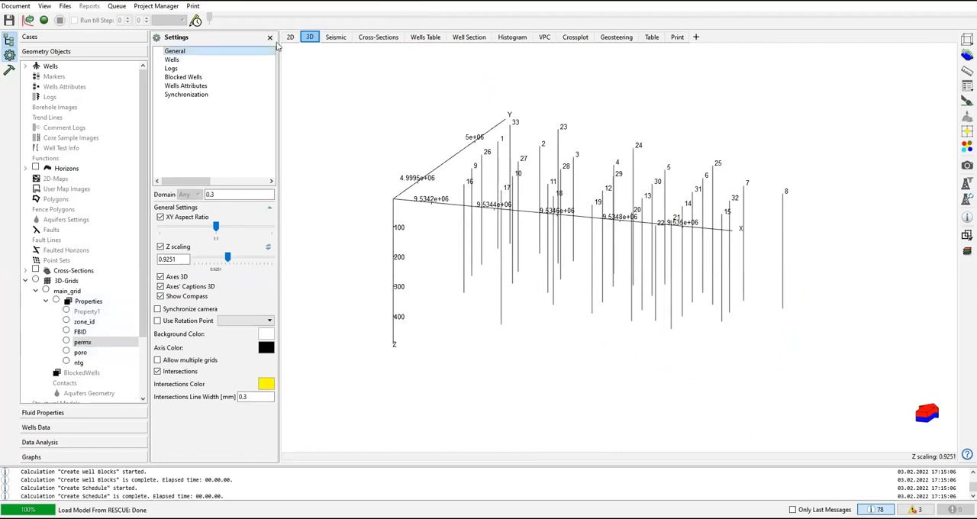
left_click(66, 342)
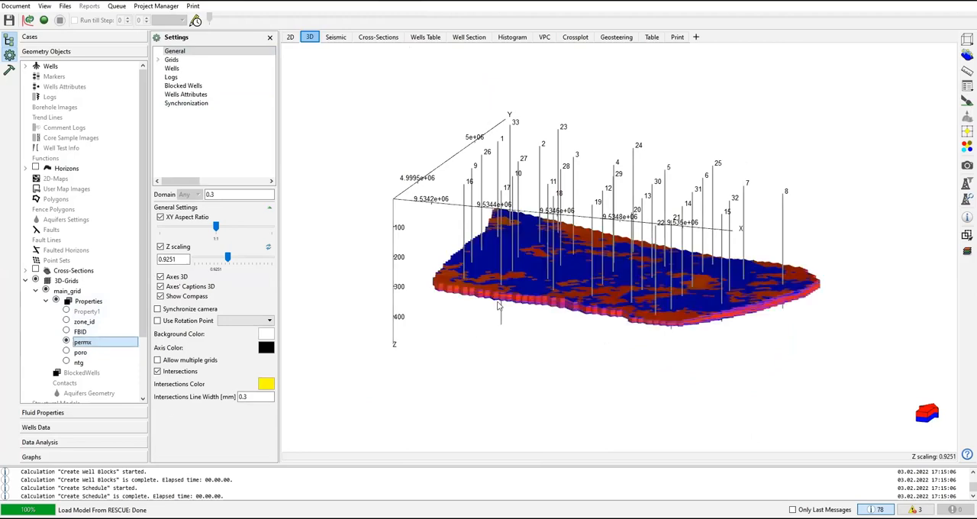
mouse_move(561, 250)
left_mouse_down()
mouse_move(566, 268)
mouse_move(566, 253)
mouse_move(578, 257)
mouse_move(549, 263)
left_mouse_up()
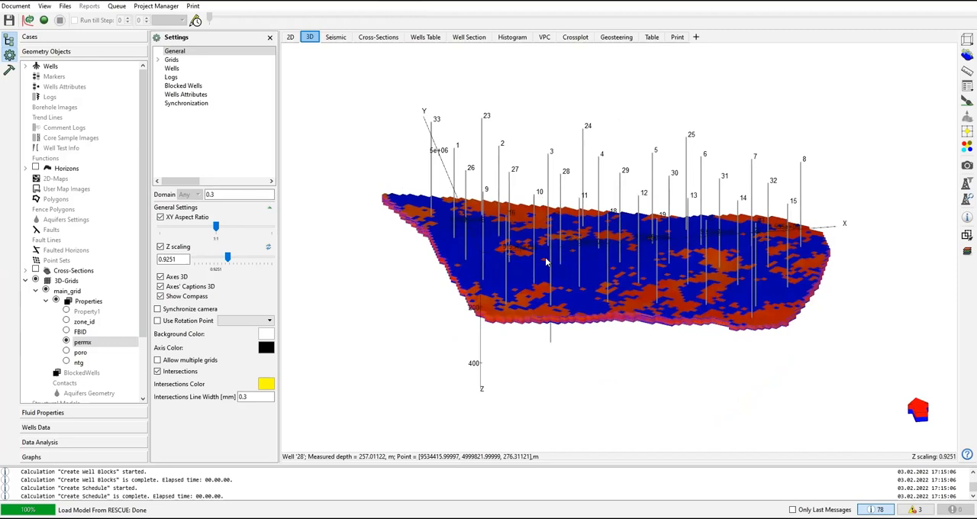
left_click(67, 352)
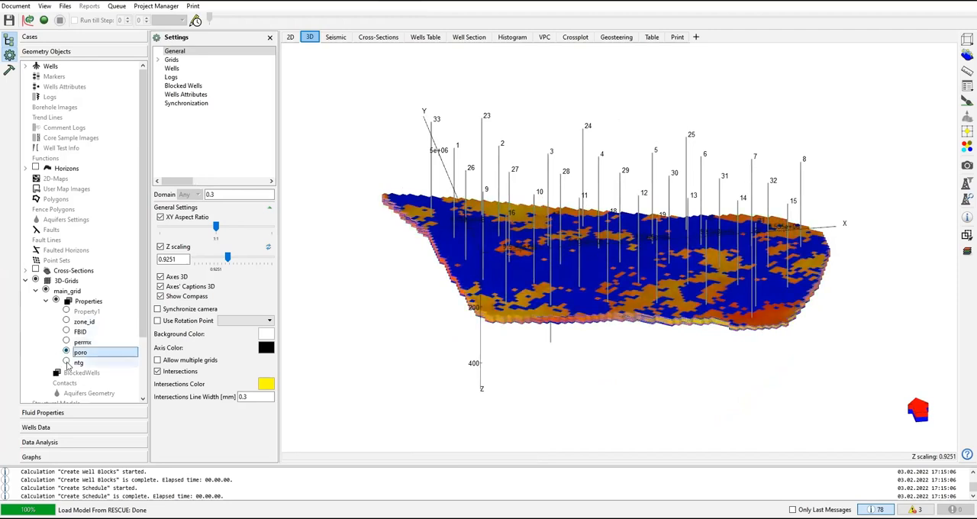
left_click(66, 362)
Step: Examine the ntg distribution on the 3D grid from different angles and distances
left_click_drag(481, 318, 727, 198)
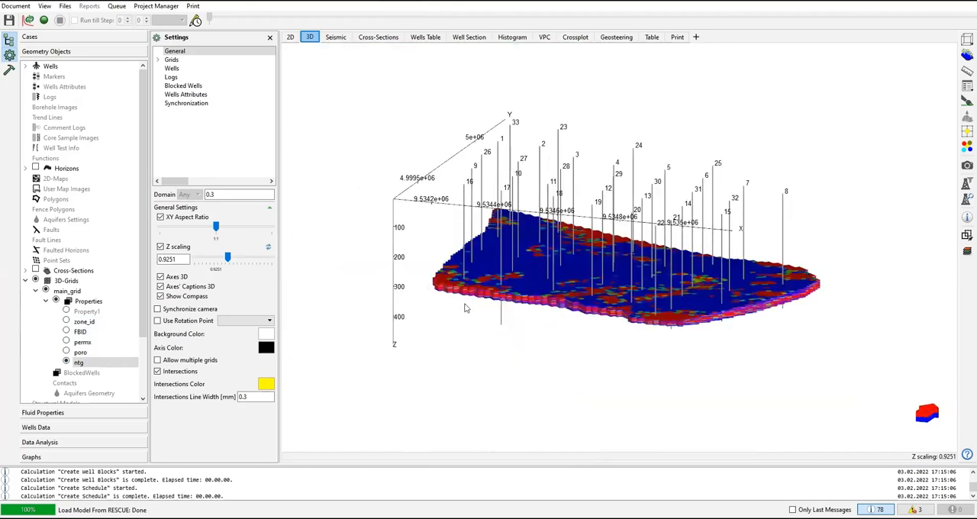
left_click_drag(471, 312, 496, 207)
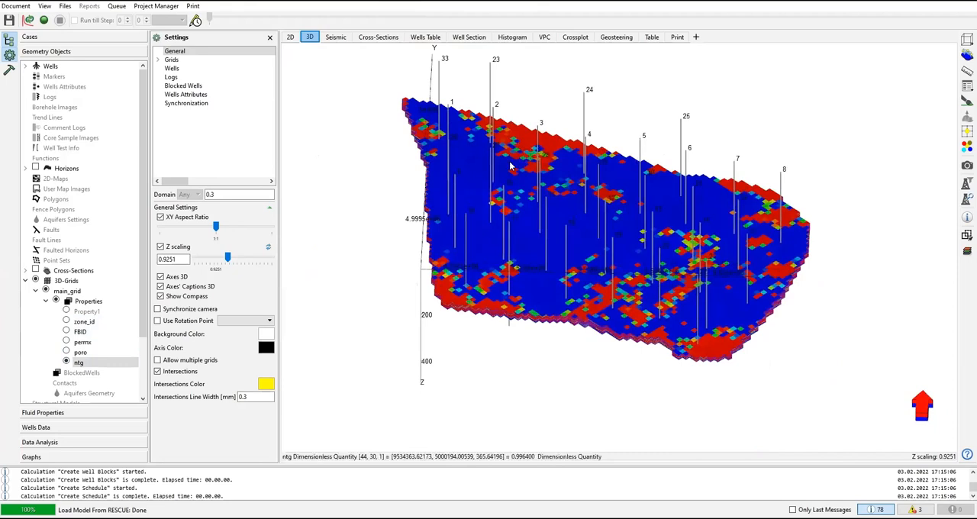
left_click_drag(511, 167, 512, 204)
left_click_drag(640, 186, 504, 208)
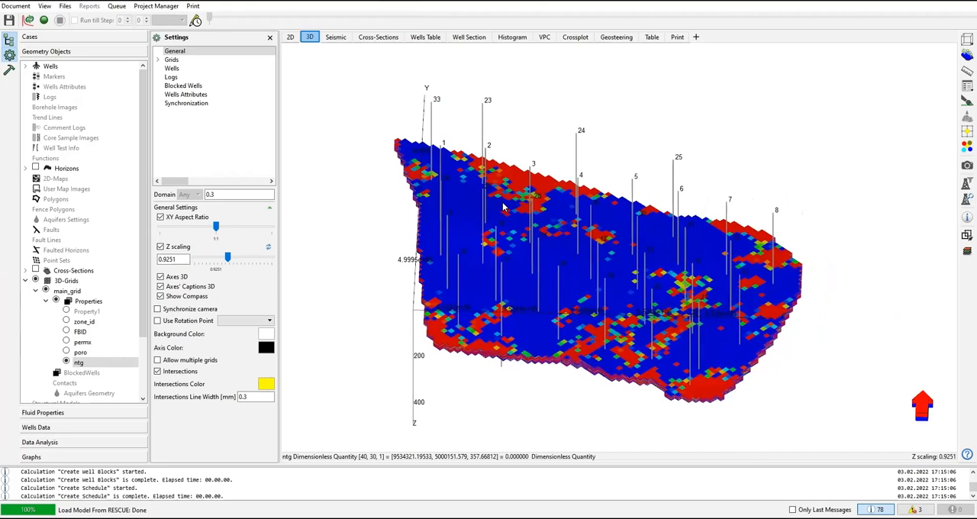
scroll(555, 183, "down", 6)
scroll(555, 187, "up", 6)
scroll(555, 187, "up", 5)
scroll(555, 187, "down", 4)
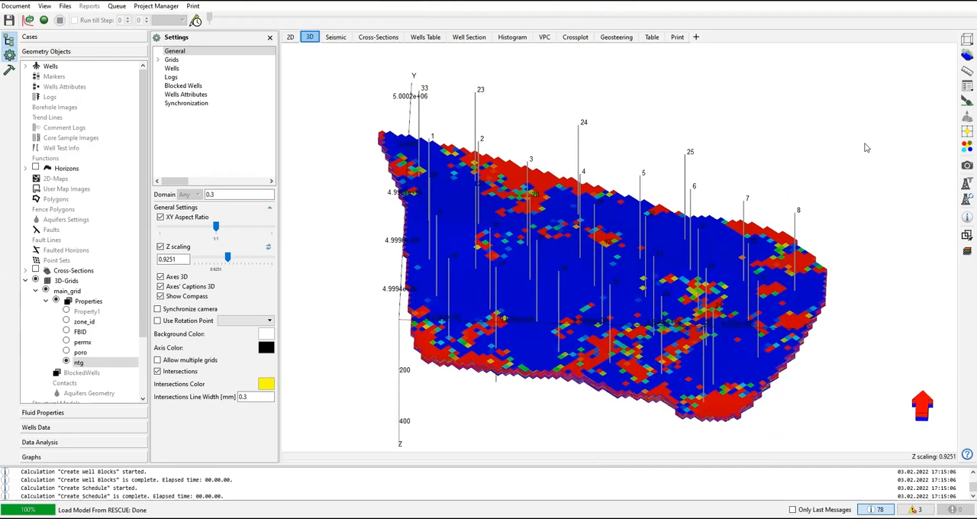
left_click_drag(823, 129, 823, 129)
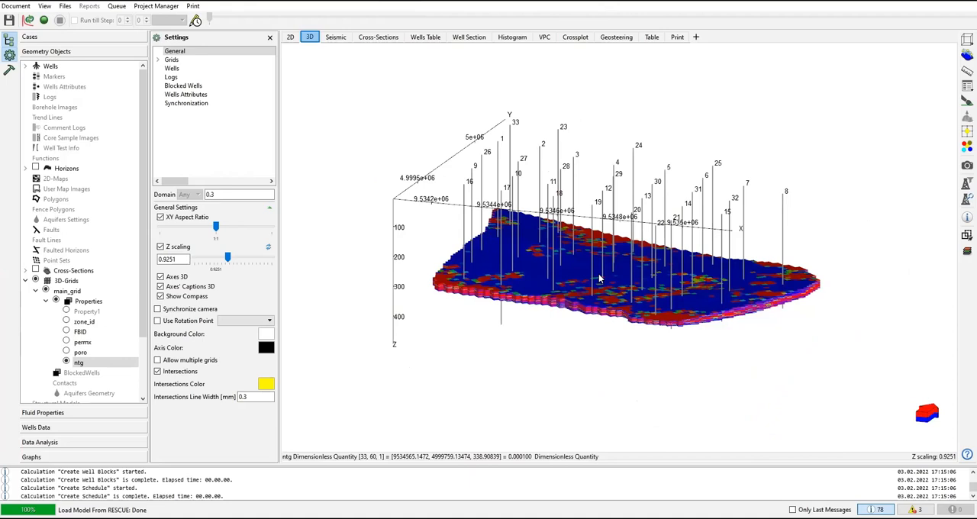
Step: Adjust the size of the 3D view to main_grid and inspect the vertically stretched model from above
right_click(584, 362)
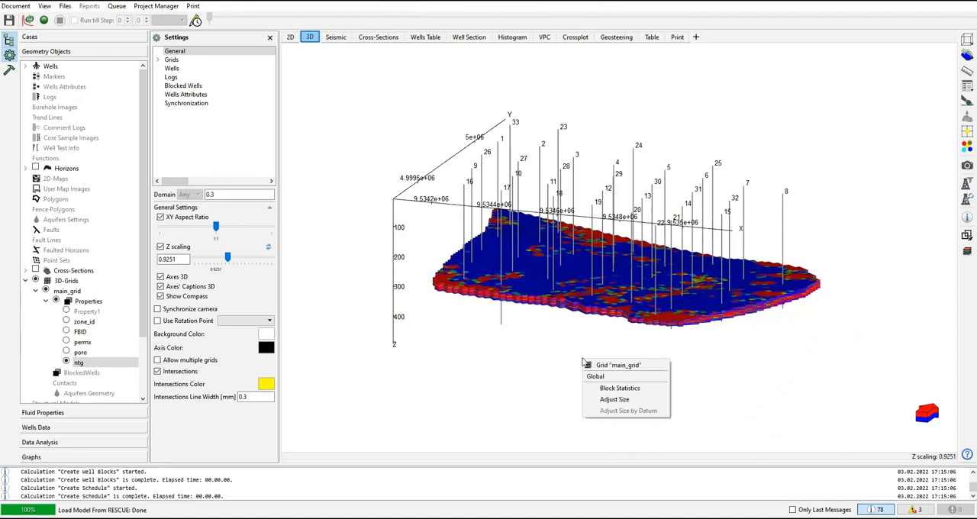
left_click(614, 400)
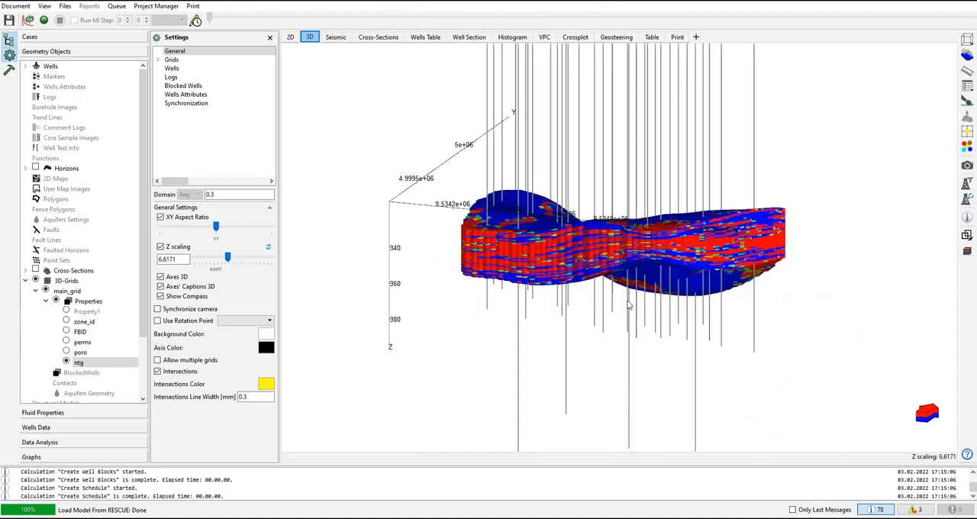
left_click_drag(630, 293, 639, 319)
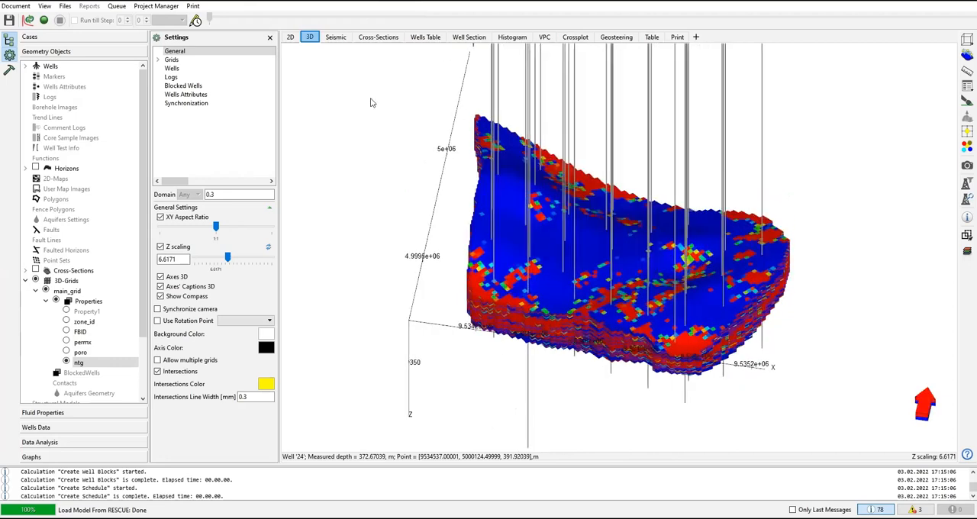
Step: Show the palette for the permx property on the 2D map through the grid's palette settings
left_click(290, 36)
left_click(309, 37)
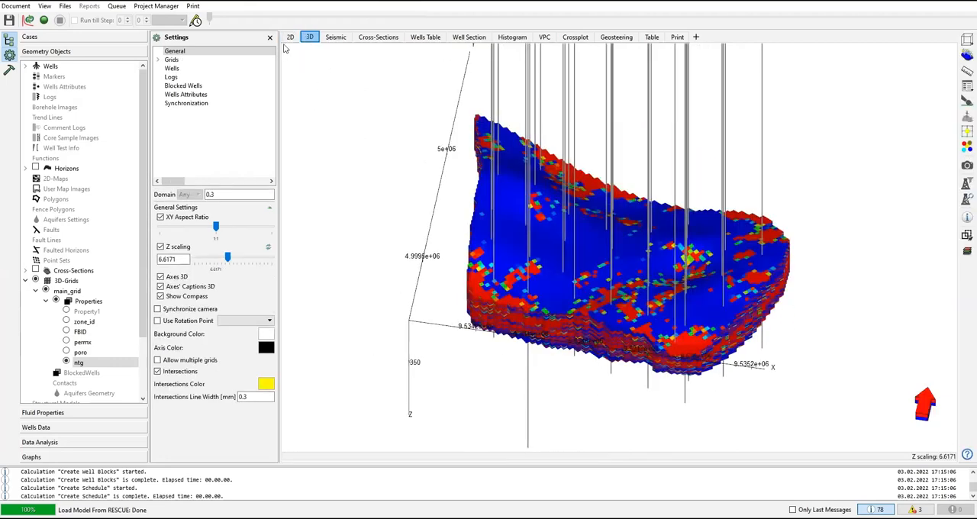
left_click(291, 37)
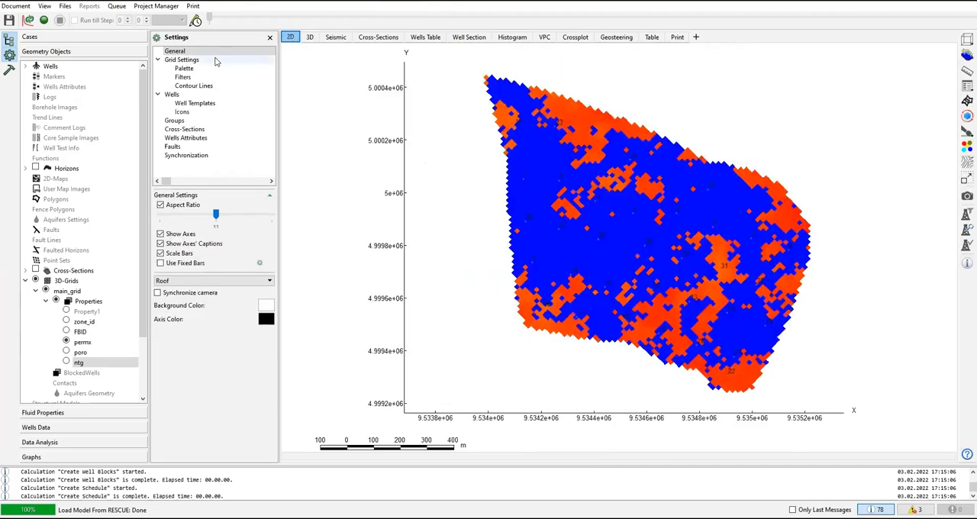
left_click(178, 52)
left_click(182, 62)
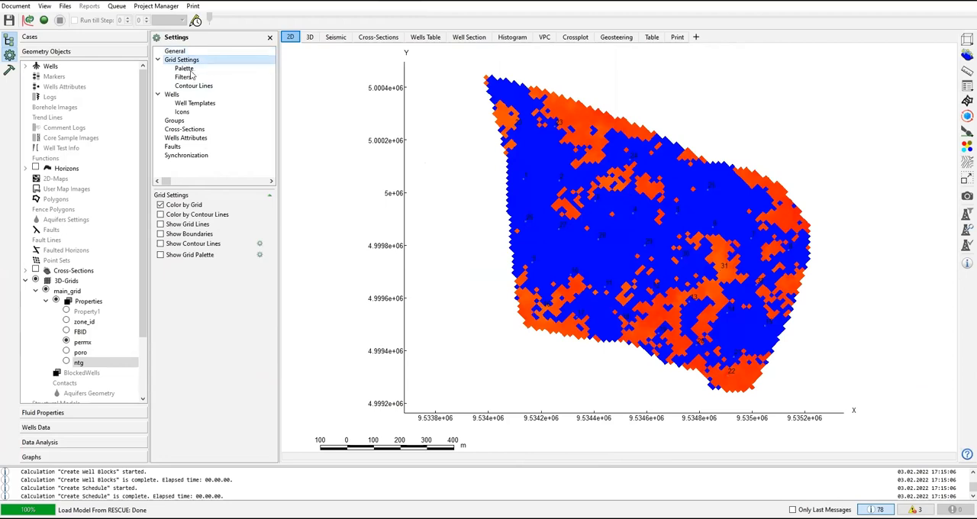
left_click(191, 70)
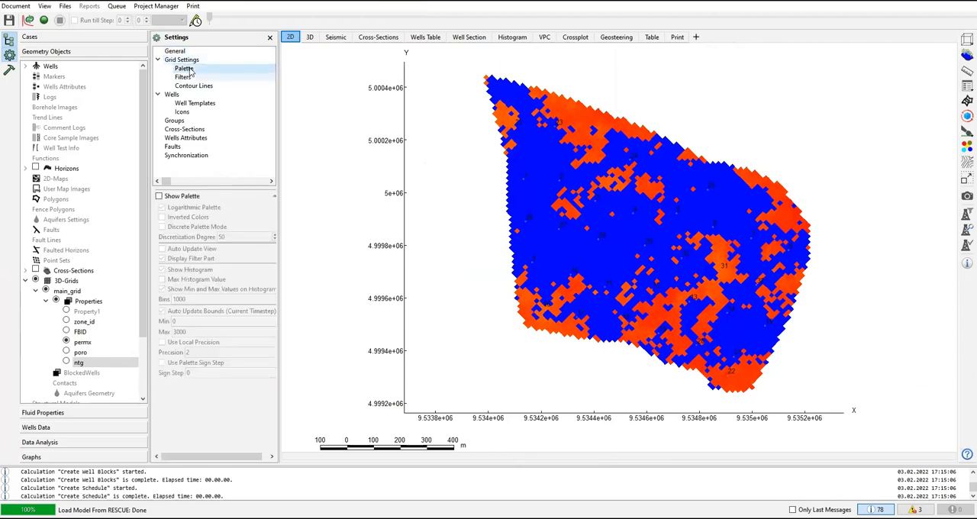
left_click(160, 198)
left_click_drag(318, 84, 318, 183)
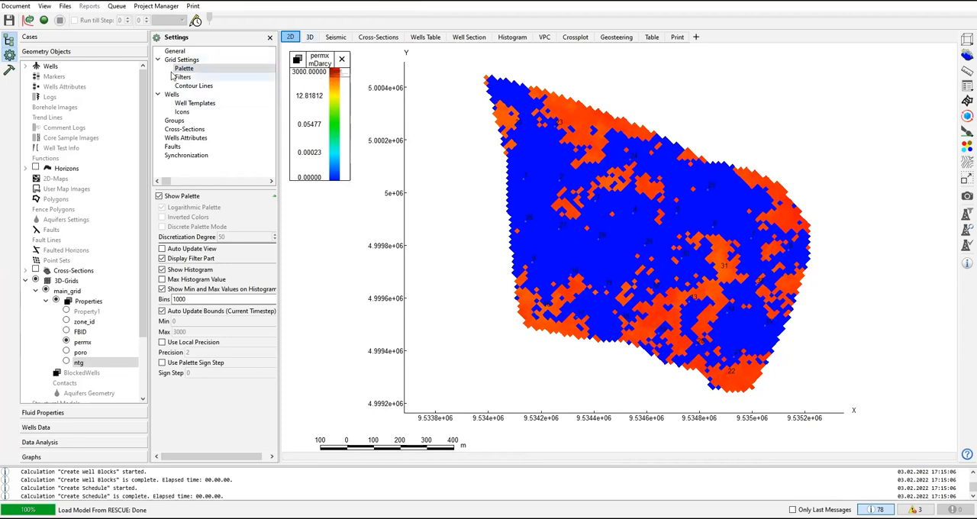
Step: Show the ntg palette for main_grid in the 3D view and move the legend slightly away from the view's edge
left_click(312, 38)
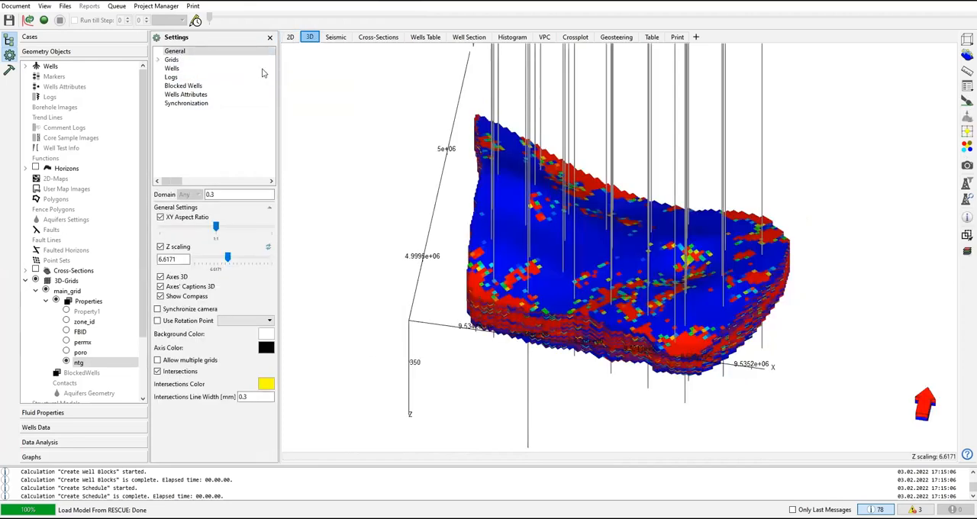
left_click(158, 60)
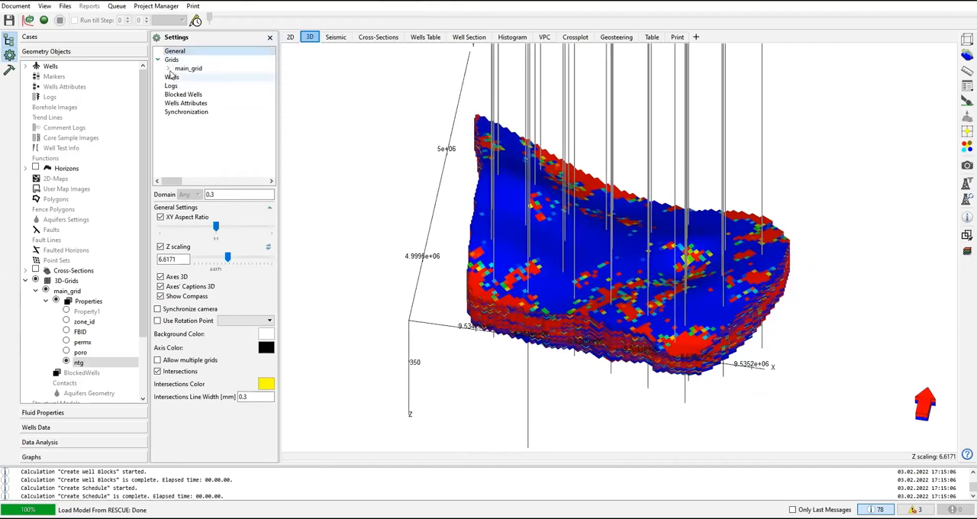
left_click(171, 70)
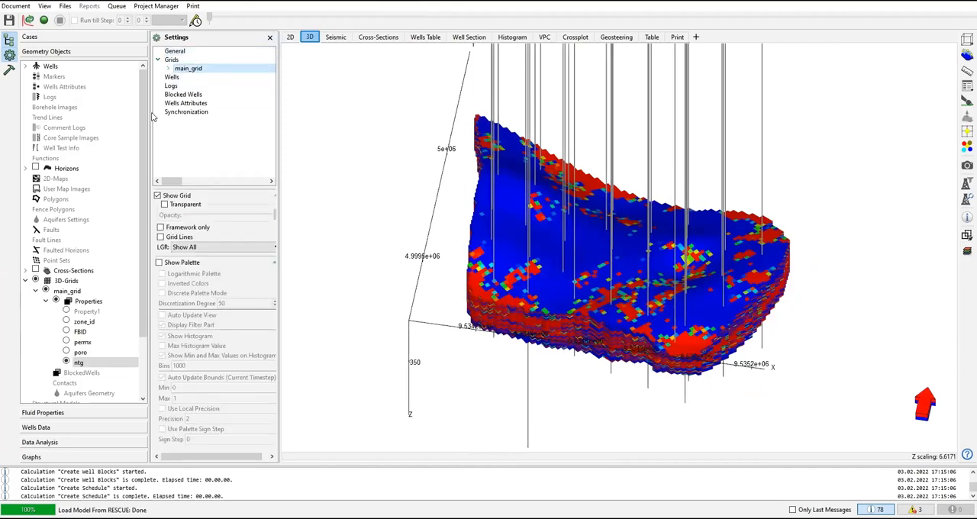
left_click(160, 263)
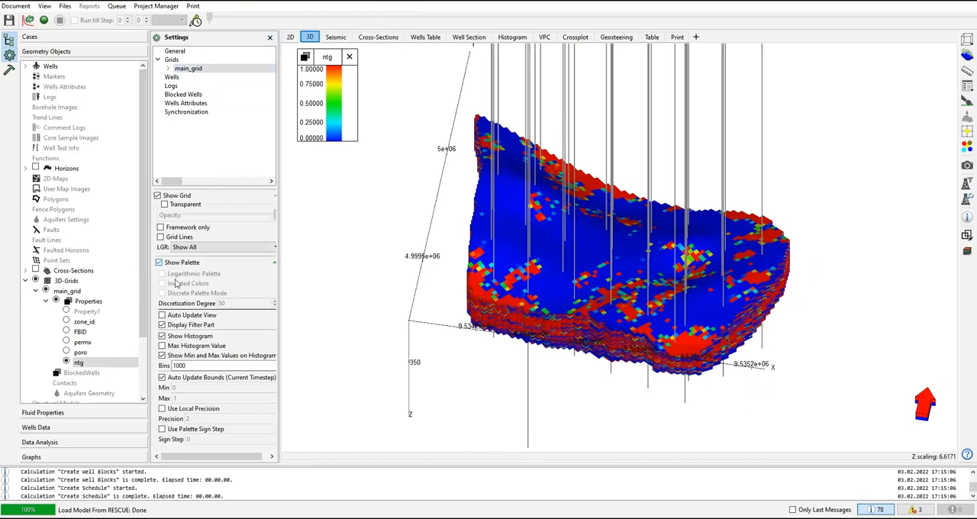
left_click_drag(337, 67, 333, 77)
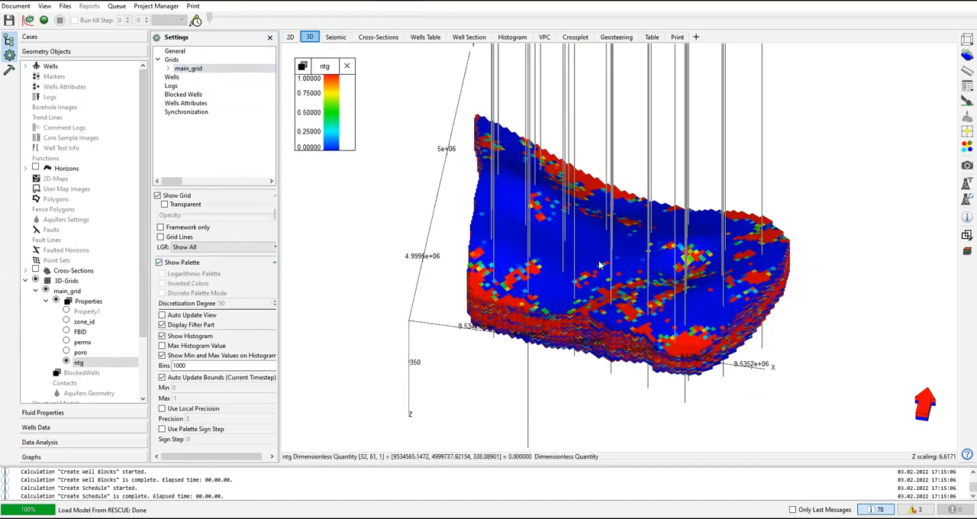
Step: Display the permx property on the 3D grid and inspect the model from the side and from above
left_click(66, 343)
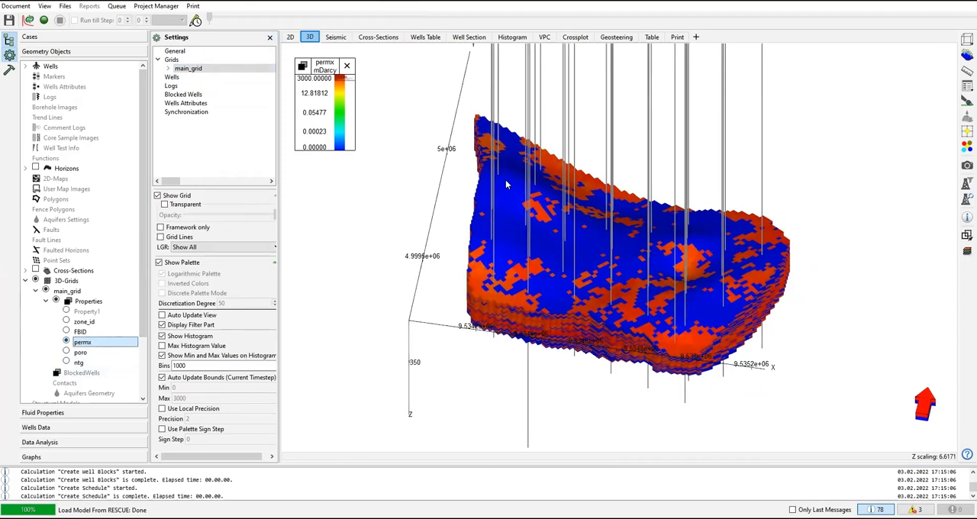
scroll(506, 180, "down", 1)
left_click_drag(498, 139, 490, 181)
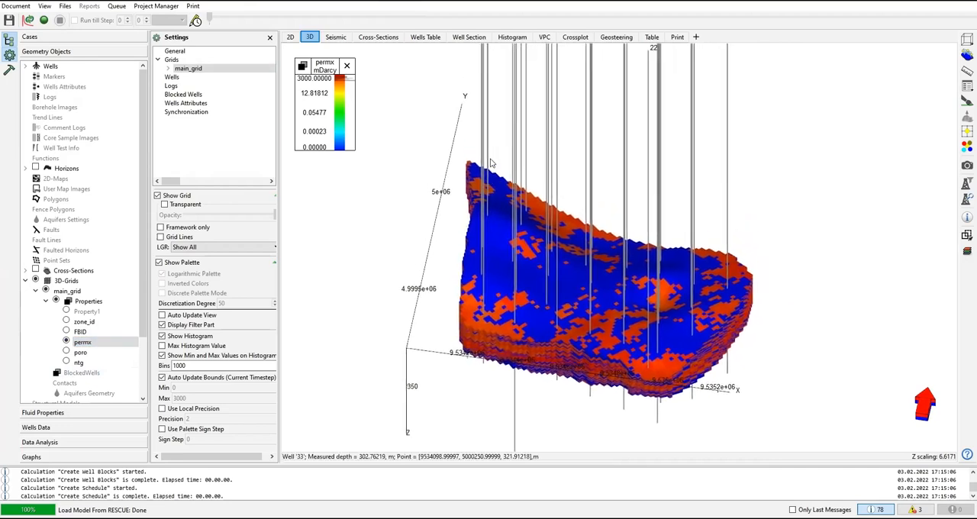
left_click_drag(613, 322, 761, 236)
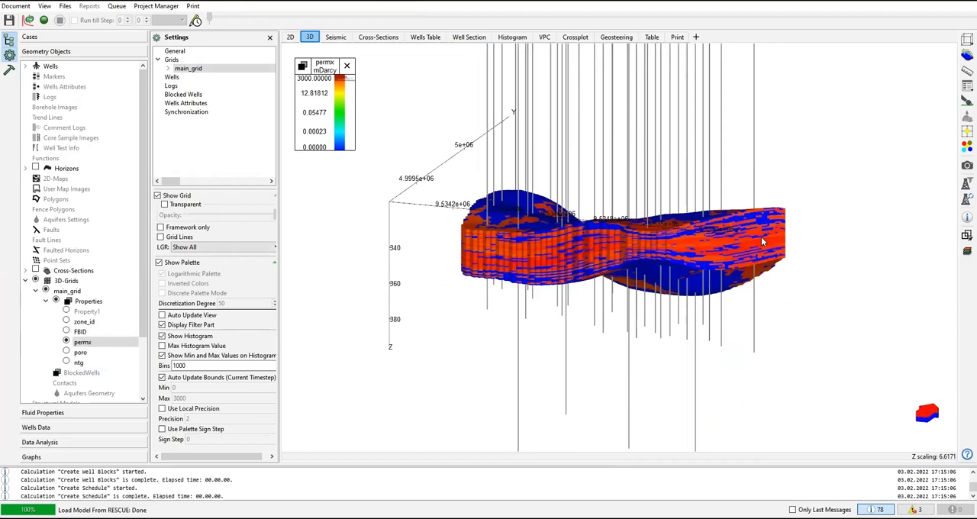
left_click_drag(589, 196, 591, 210)
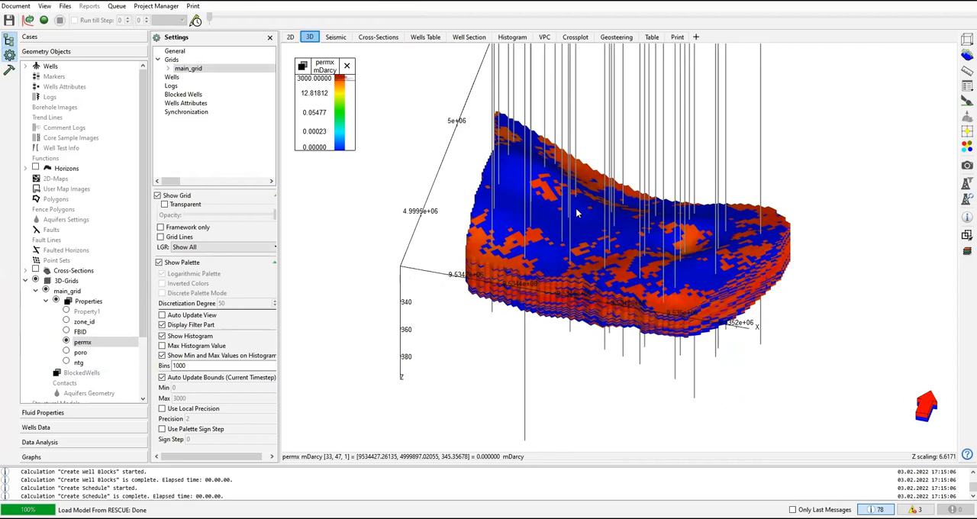
Step: Add a second 3D view, display the poro property of main_grid in it and adjust its size to the grid
left_click(696, 39)
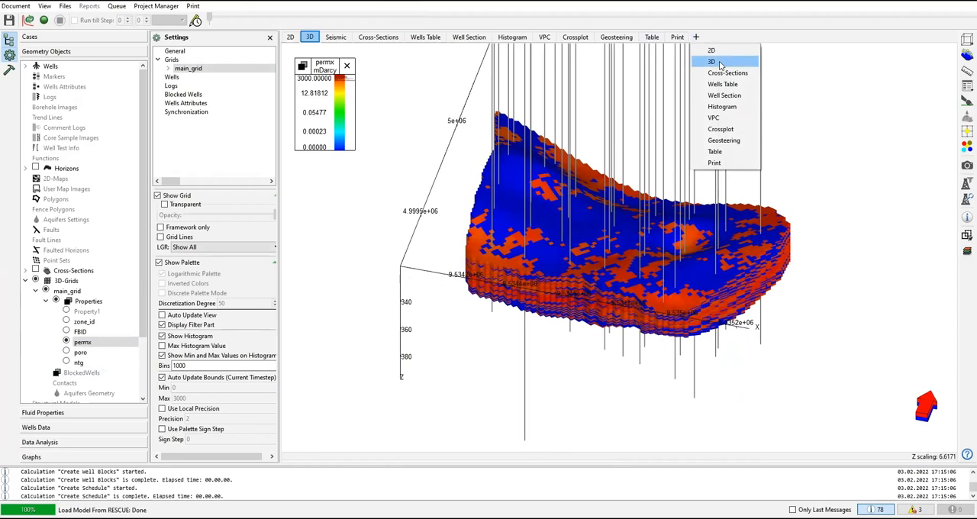
left_click(720, 62)
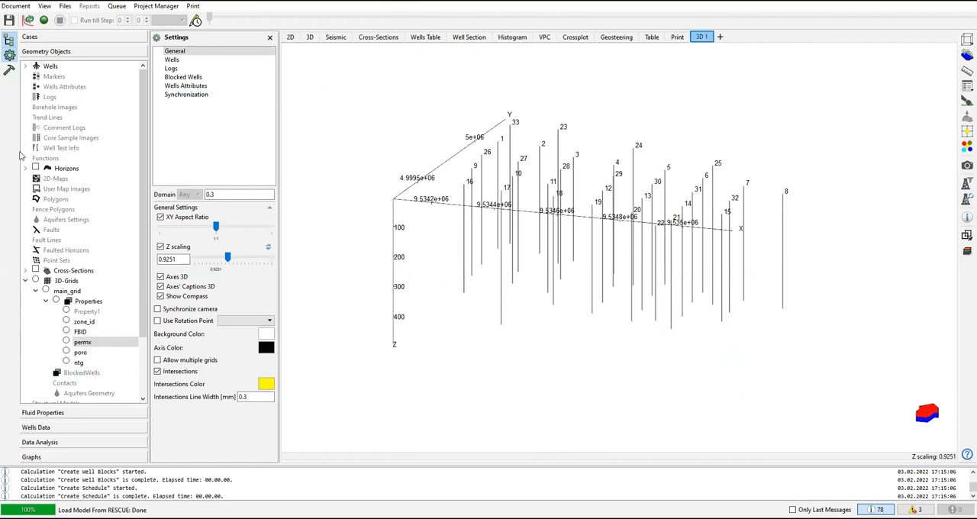
left_click(65, 352)
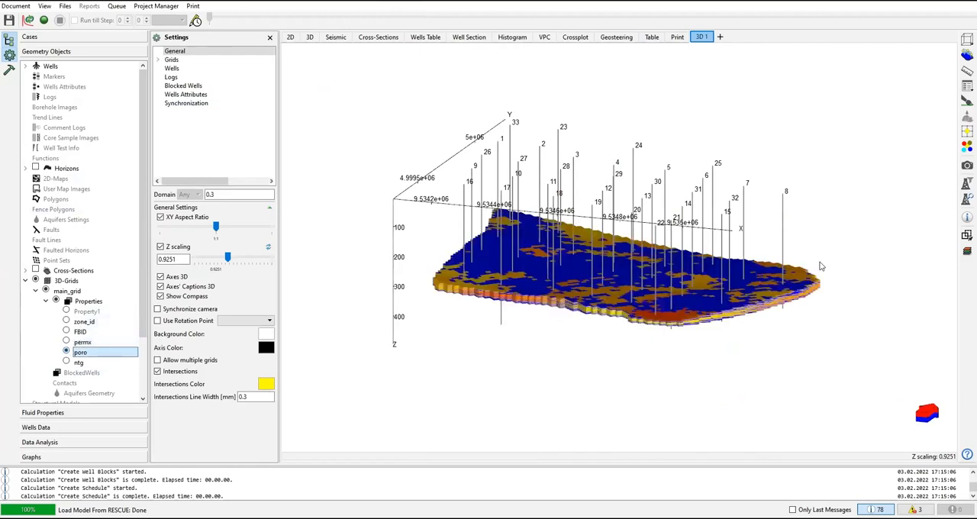
right_click(831, 130)
left_click(852, 171)
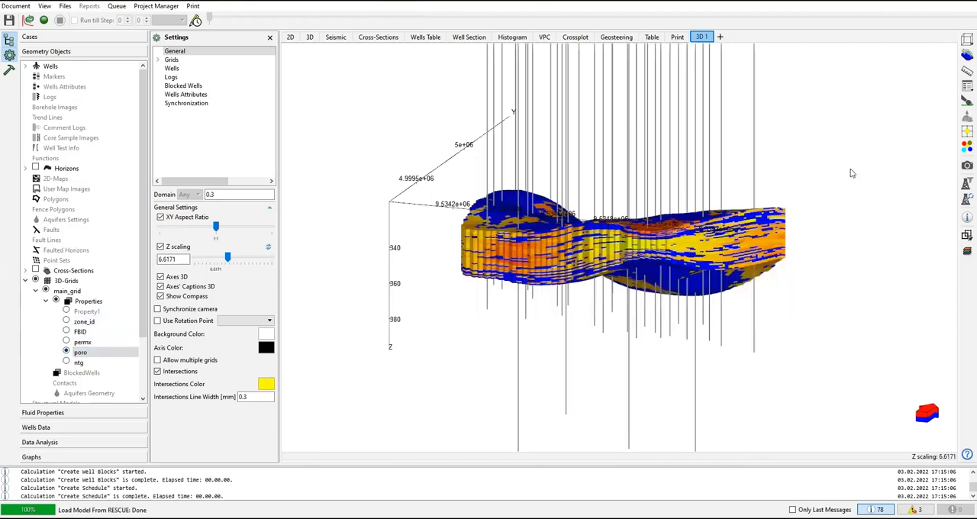
left_click_drag(596, 215, 634, 117)
Step: Place the 3D 1 view directly after the 3D view and switch between them to compare permx and poro
left_click_drag(702, 39, 317, 45)
left_click(309, 38)
mouse_move(535, 252)
left_mouse_down()
mouse_move(540, 219)
mouse_move(542, 237)
left_mouse_up()
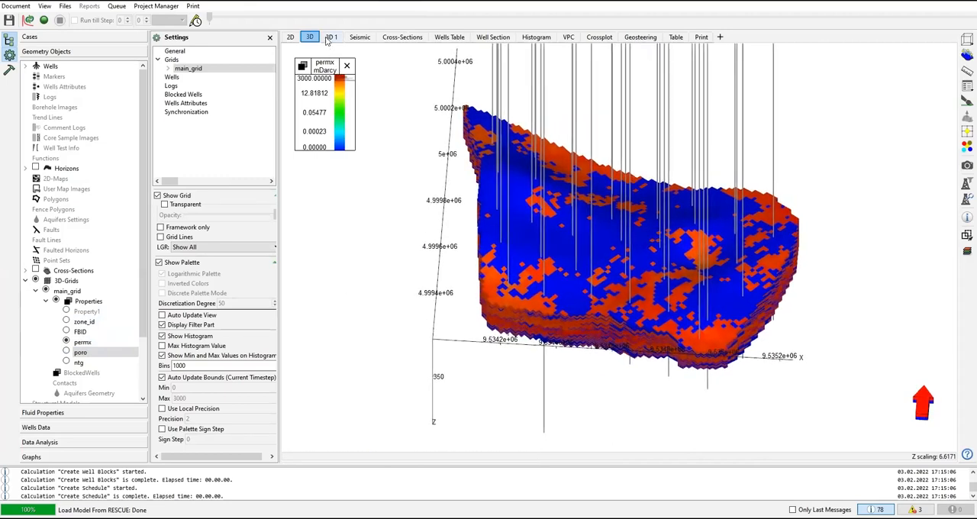
left_click(330, 37)
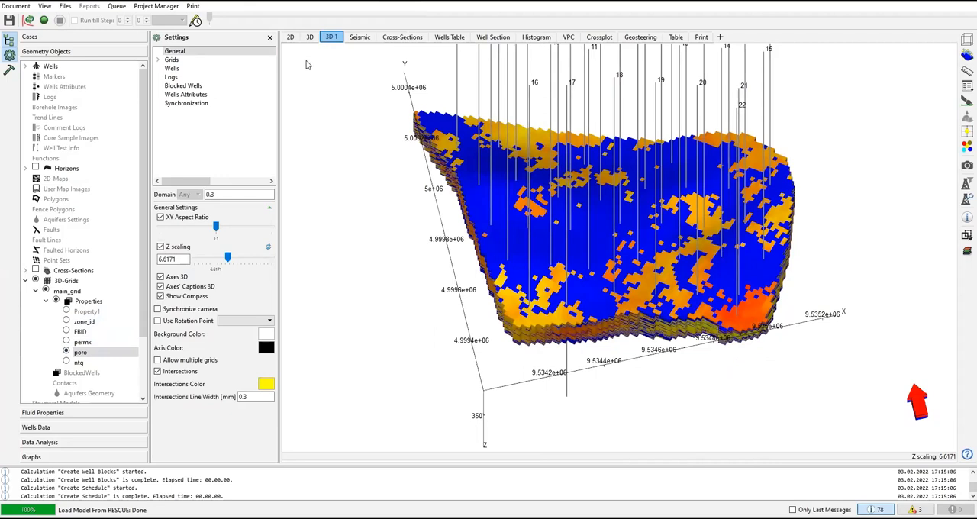
Step: Dock the 3D 1 view side by side with the permx 3D view, giving both about equal width
mouse_move(336, 39)
left_mouse_down()
mouse_move(324, 36)
mouse_move(463, 47)
mouse_move(342, 42)
left_mouse_up()
left_click_drag(332, 39, 933, 253)
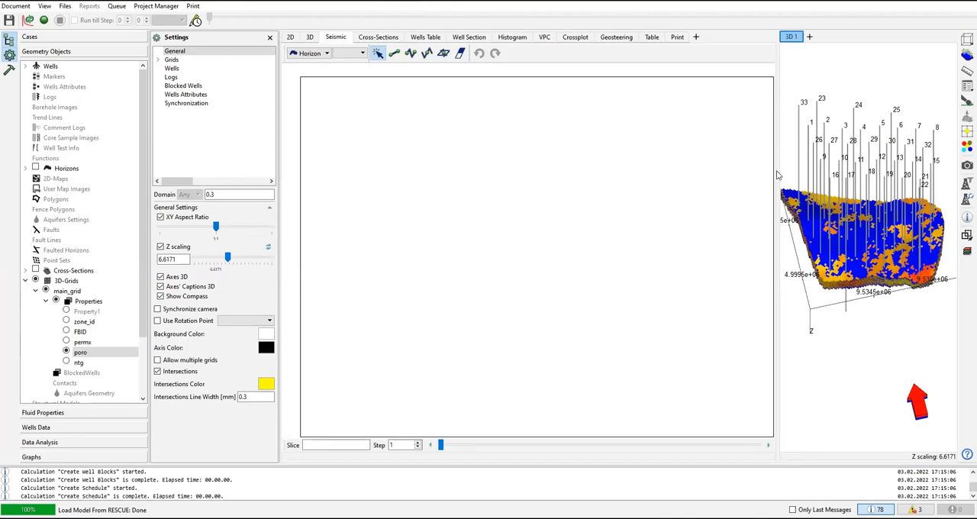
left_click_drag(777, 171, 512, 145)
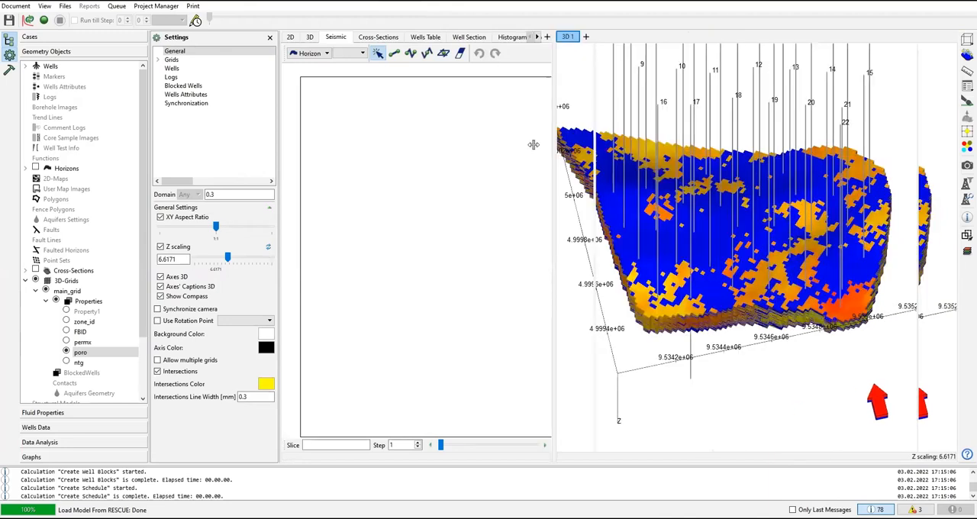
left_click_drag(611, 158, 608, 158)
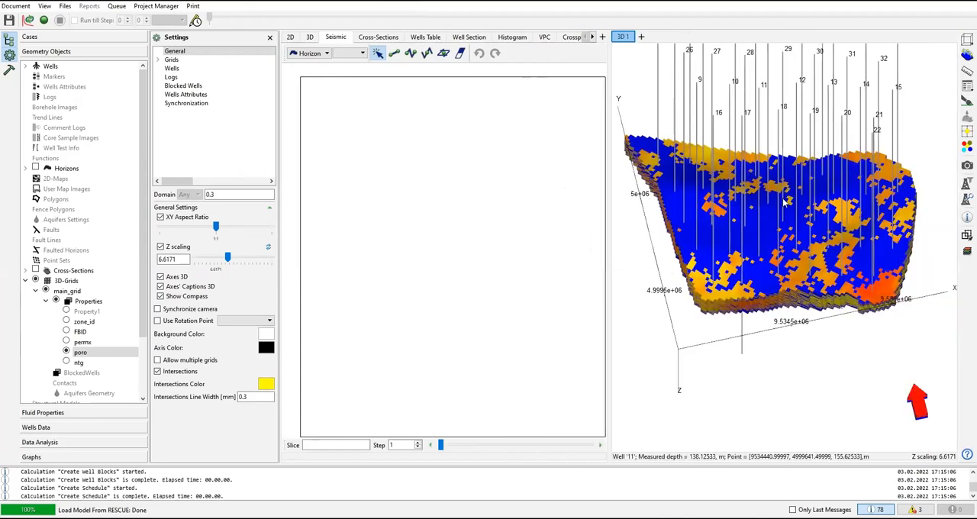
left_click(309, 37)
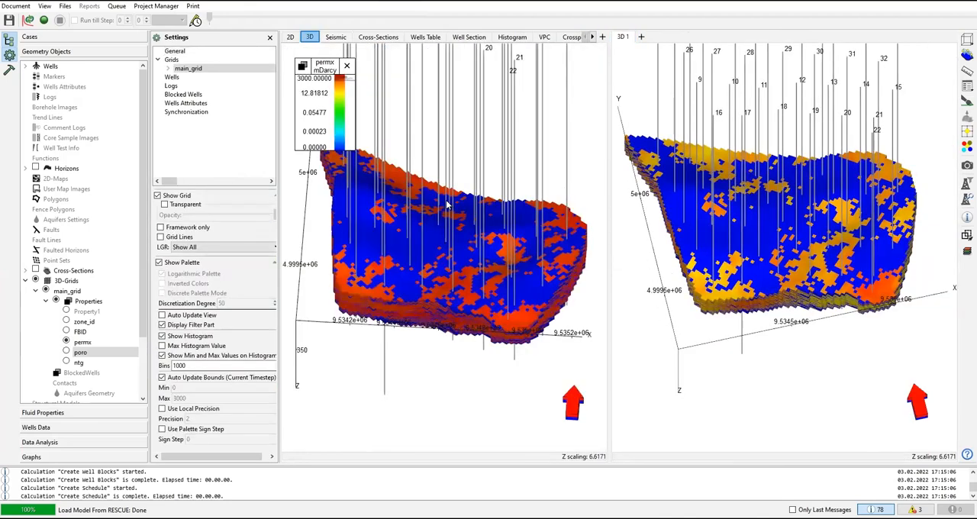
Step: Rotate the permx and poro models separately to check how the two 3D views move
left_click_drag(447, 119, 476, 192)
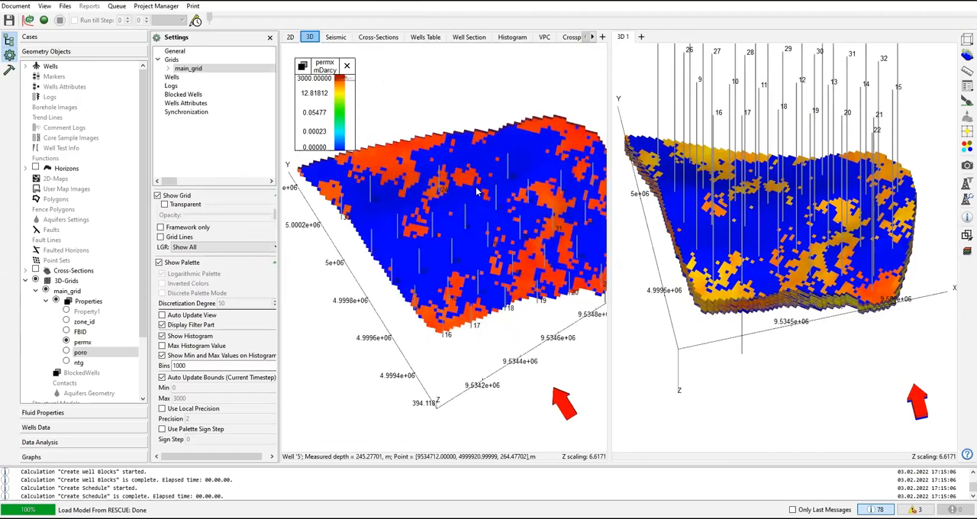
left_click_drag(449, 162, 468, 151)
left_click_drag(717, 256, 731, 269)
left_click_drag(744, 225, 815, 241)
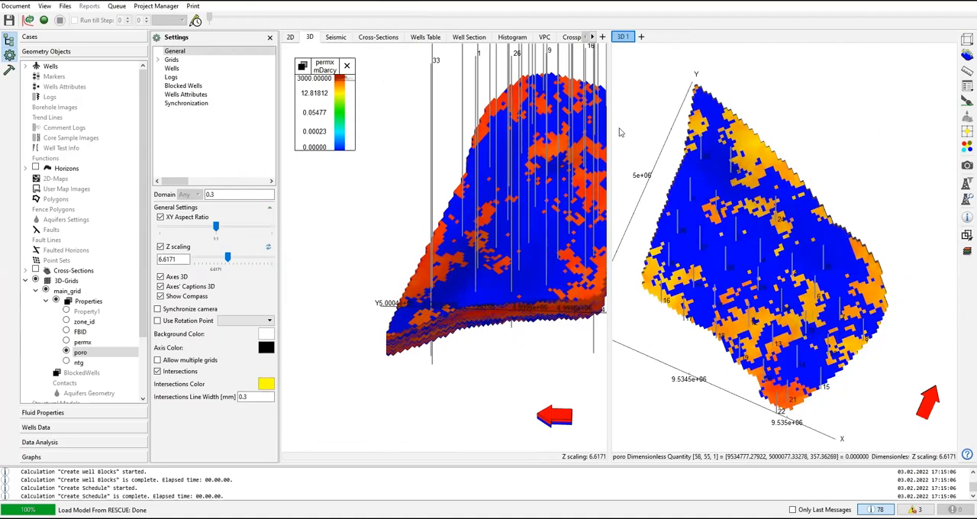
Step: Enable camera synchronization in the general settings of the permx 3D view
right_click(631, 95)
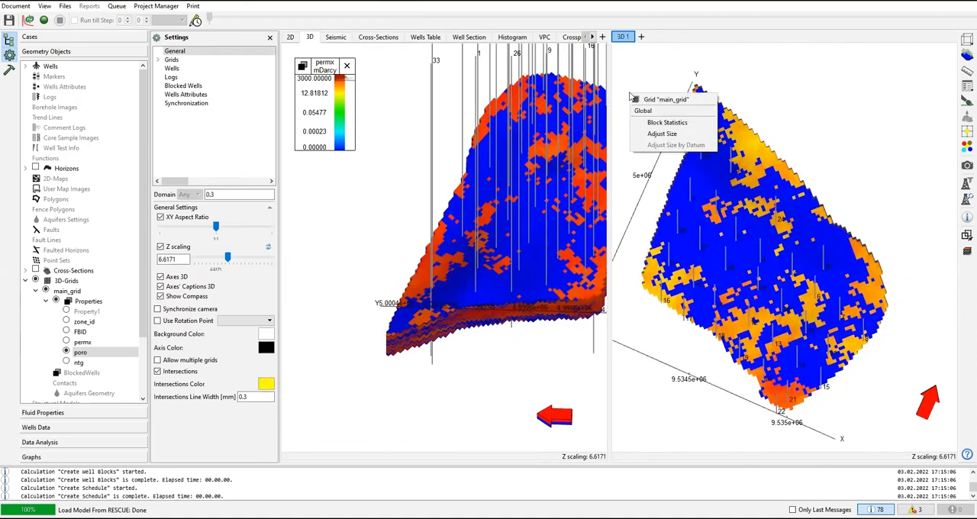
right_click(410, 360)
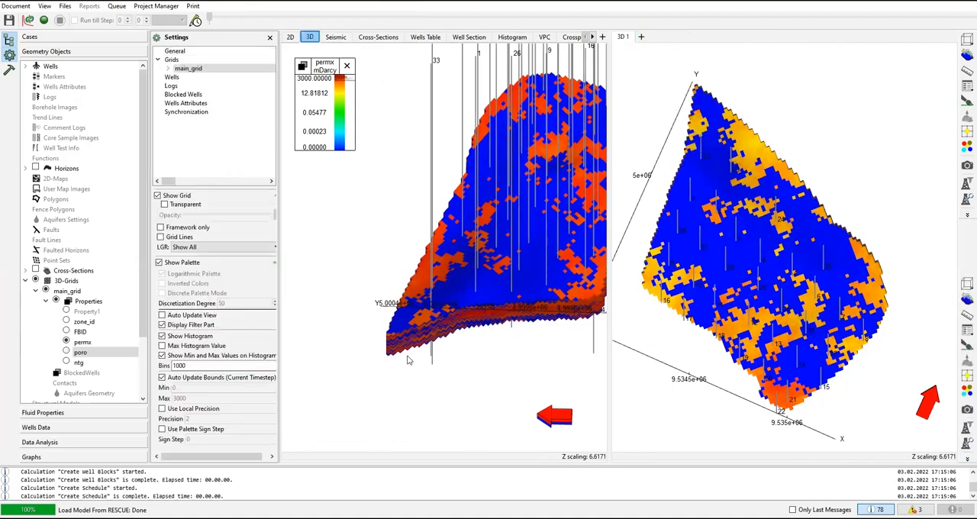
left_click(329, 288)
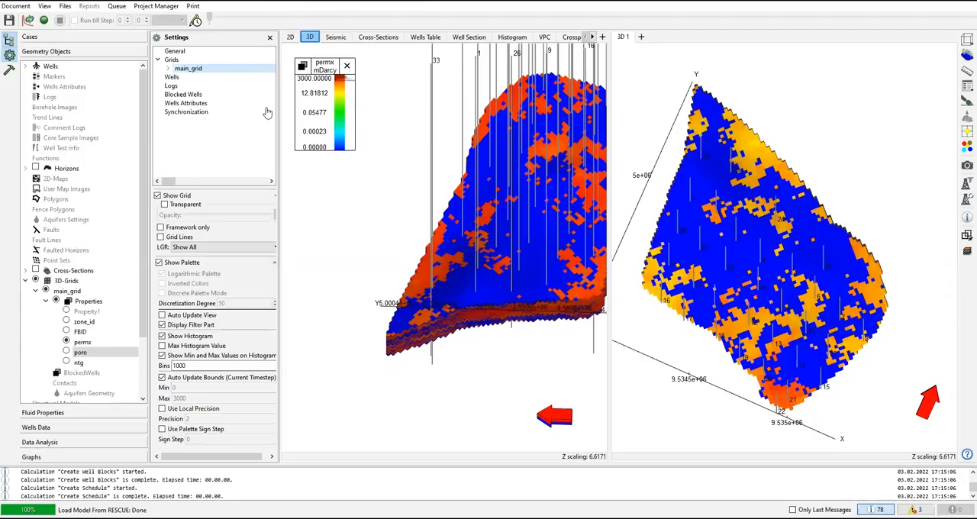
left_click(184, 51)
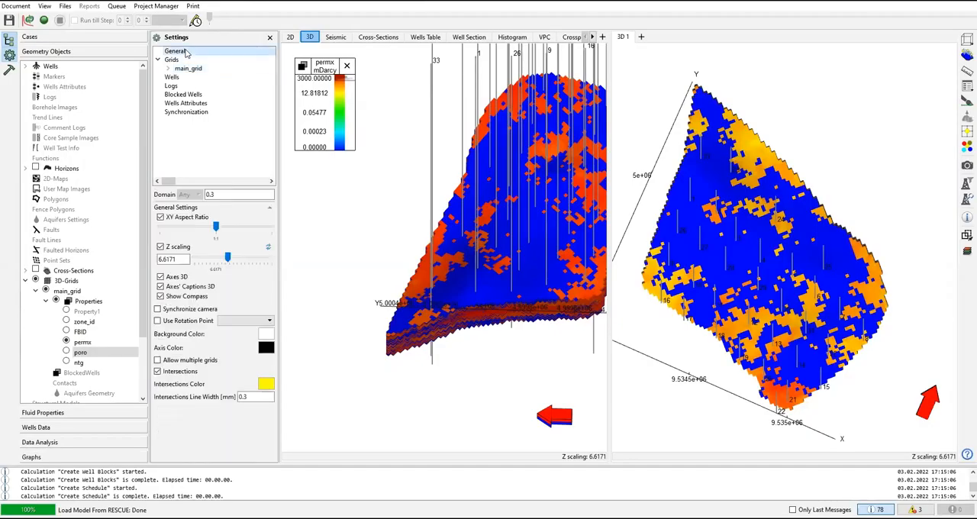
left_click(157, 309)
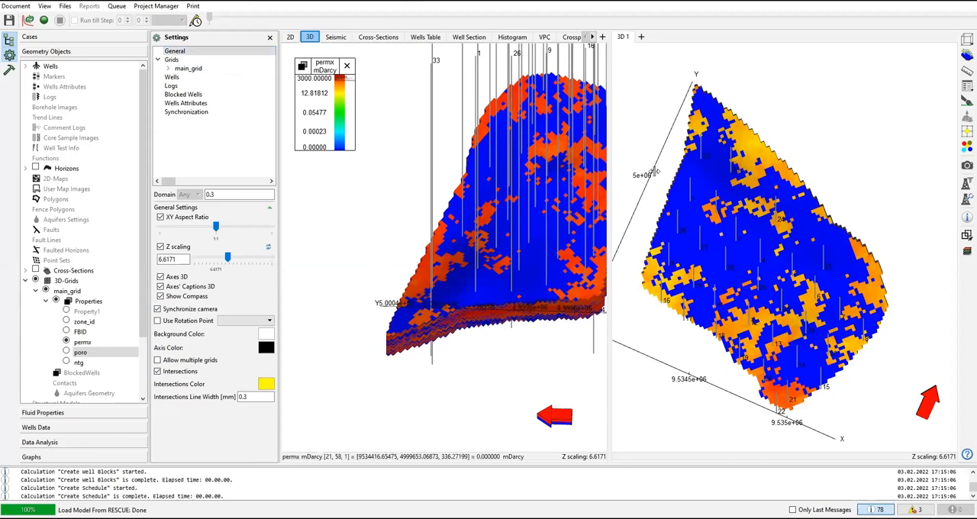
Step: Adjust the size of both 3D views and enable camera synchronization for the 3D 1 view as well
left_click(461, 364)
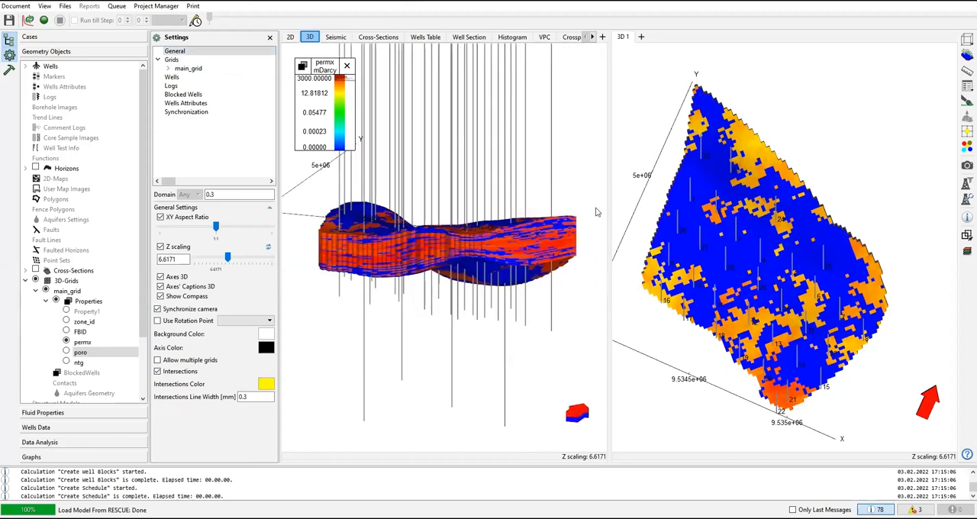
left_click(639, 133)
left_click_drag(575, 294, 554, 319)
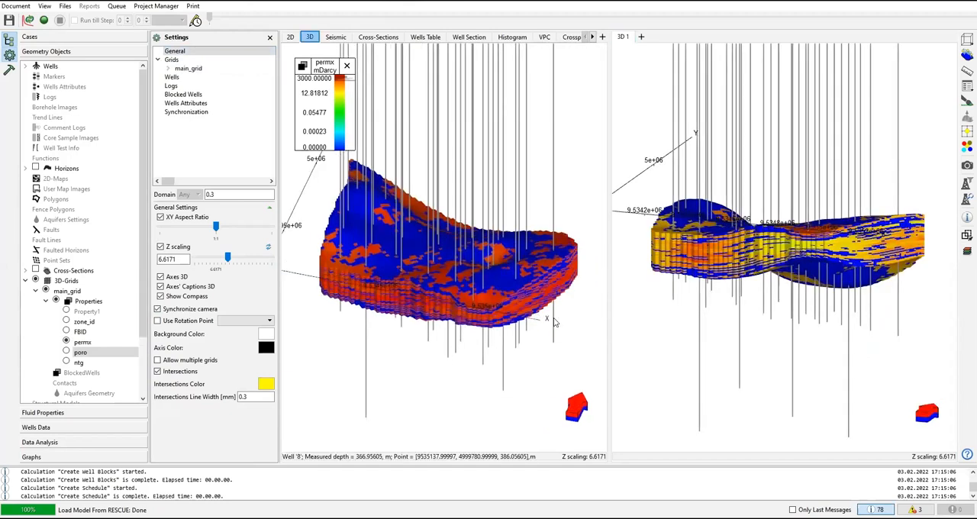
left_click(677, 117)
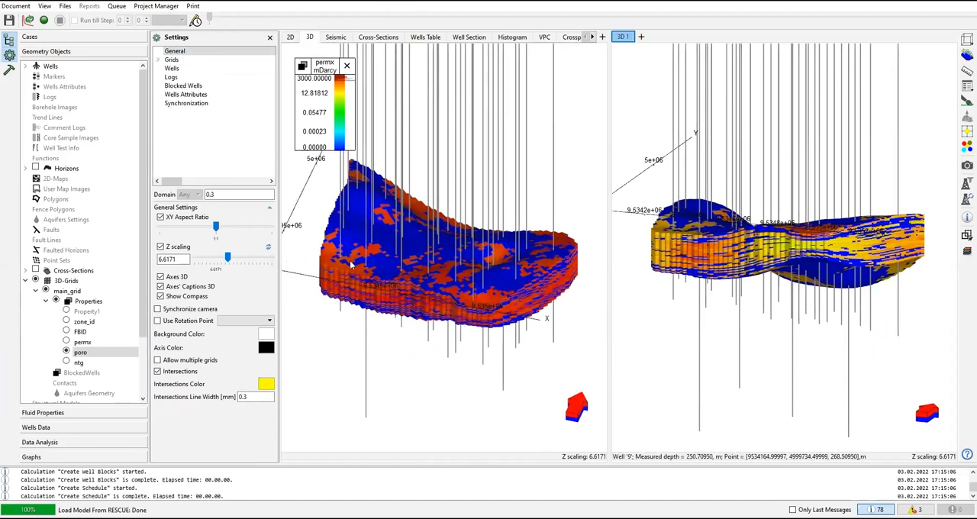
left_click(157, 309)
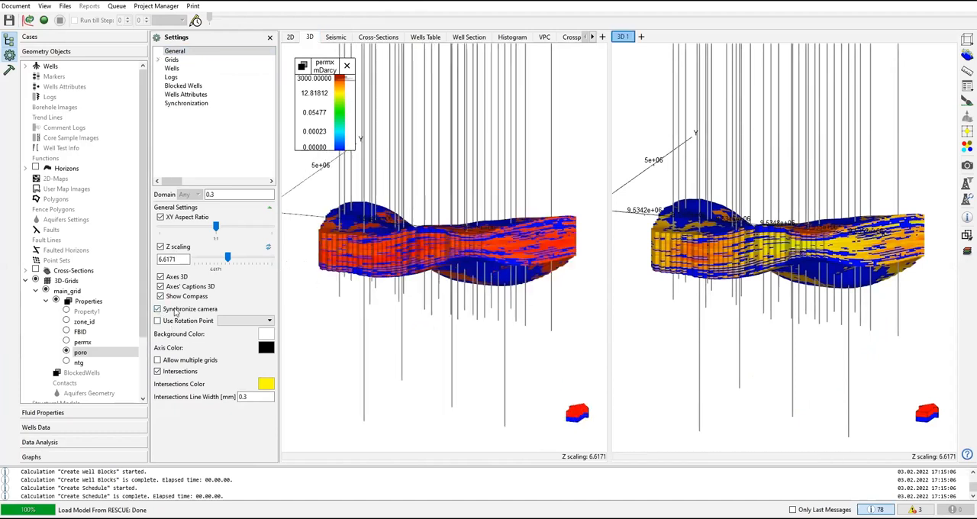
Step: Rotate and shift the synchronized 3D views to compare the permx and poro distributions from the same angles
left_click_drag(549, 315, 609, 212)
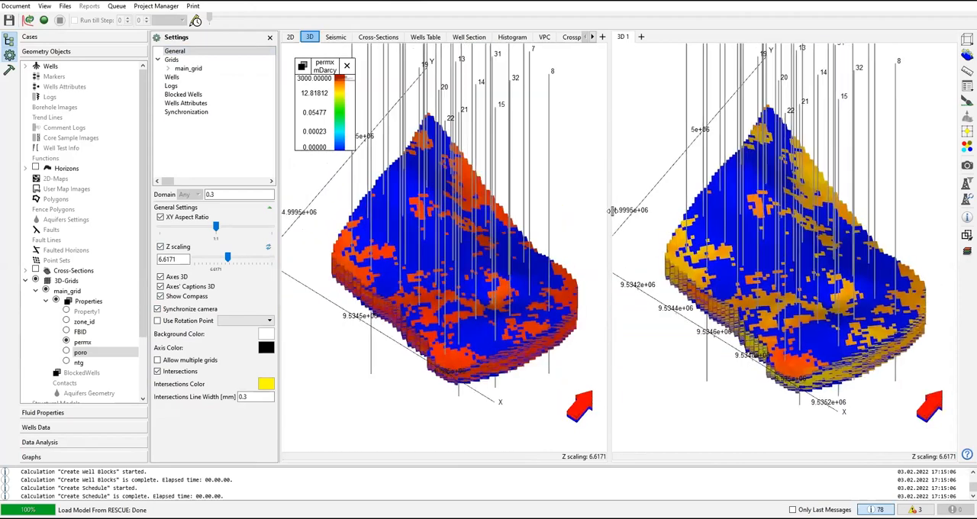
left_click(610, 214)
left_click_drag(535, 282, 379, 319)
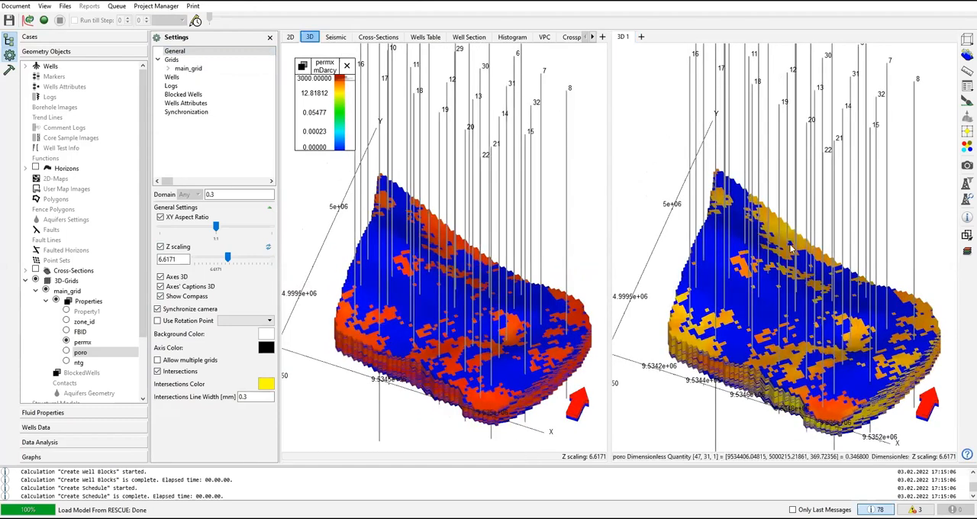
left_click_drag(746, 231, 729, 237)
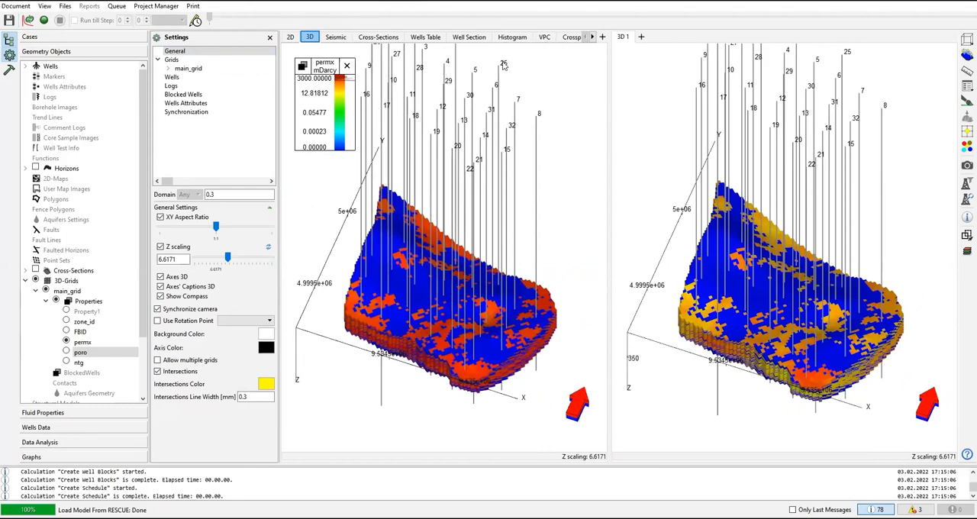
left_click_drag(484, 92, 485, 125)
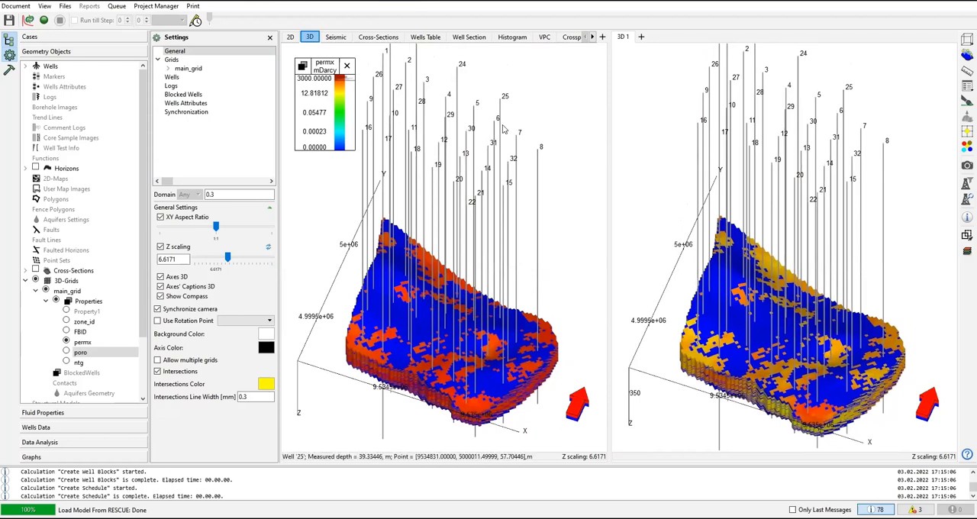
left_click_drag(504, 125, 527, 156)
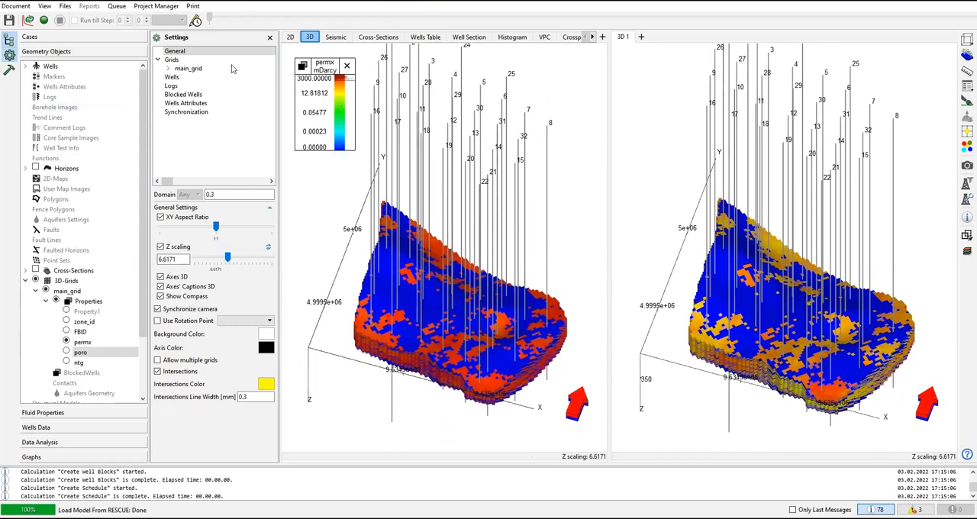
Step: Cut the well trajectories by depth in the permx 3D view, with minimum depth 231.57 m and maximum depth 414.46 m
left_click(172, 78)
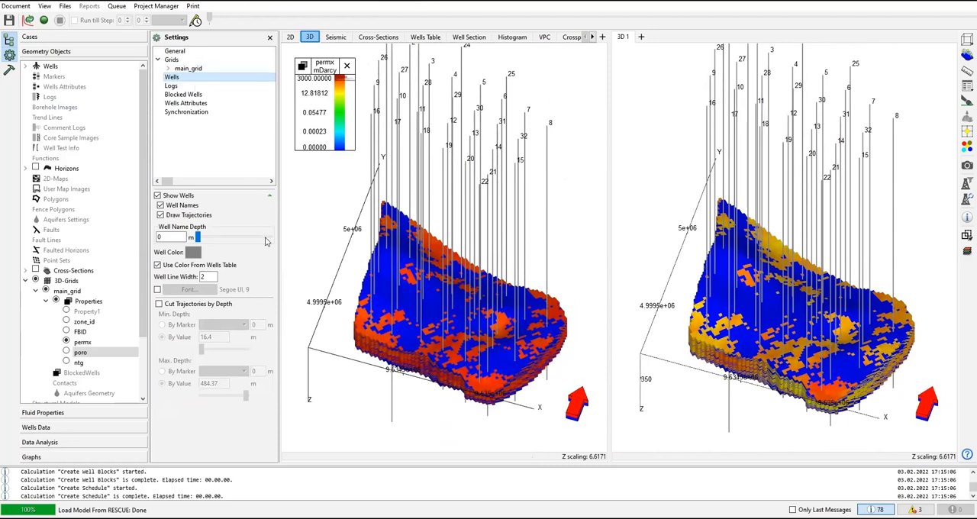
left_click(158, 304)
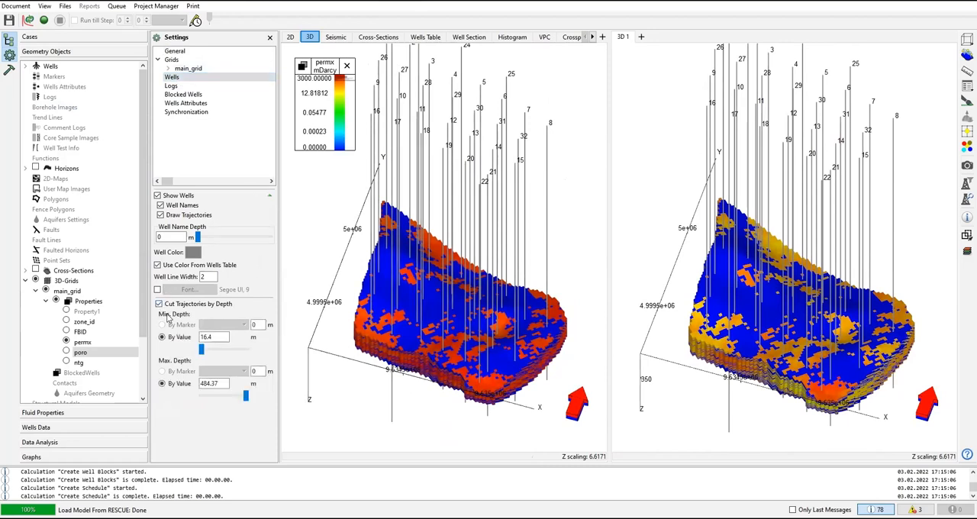
left_click_drag(245, 395, 238, 398)
left_click_drag(202, 349, 226, 355)
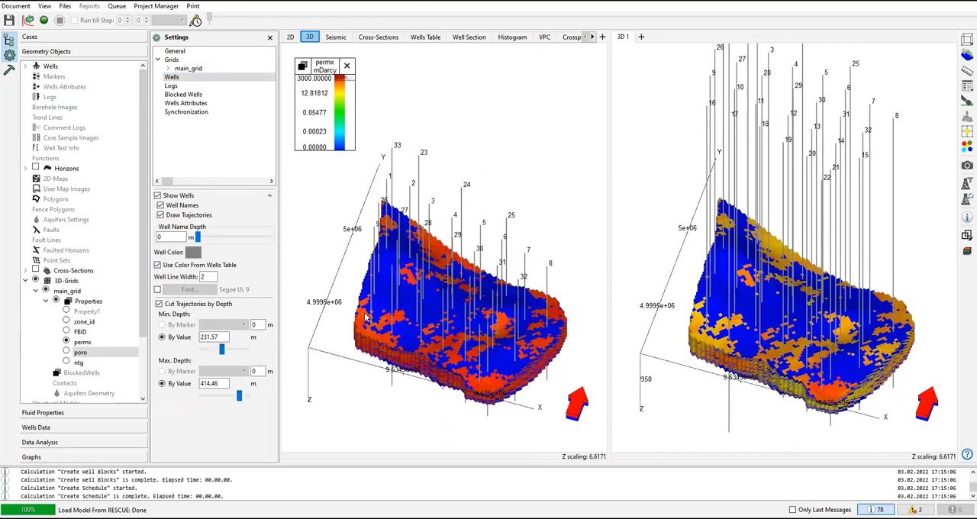
Step: Cut the well trajectories by depth in the 3D 1 view as well, with a minimum depth of 193.9 m
left_click(653, 199)
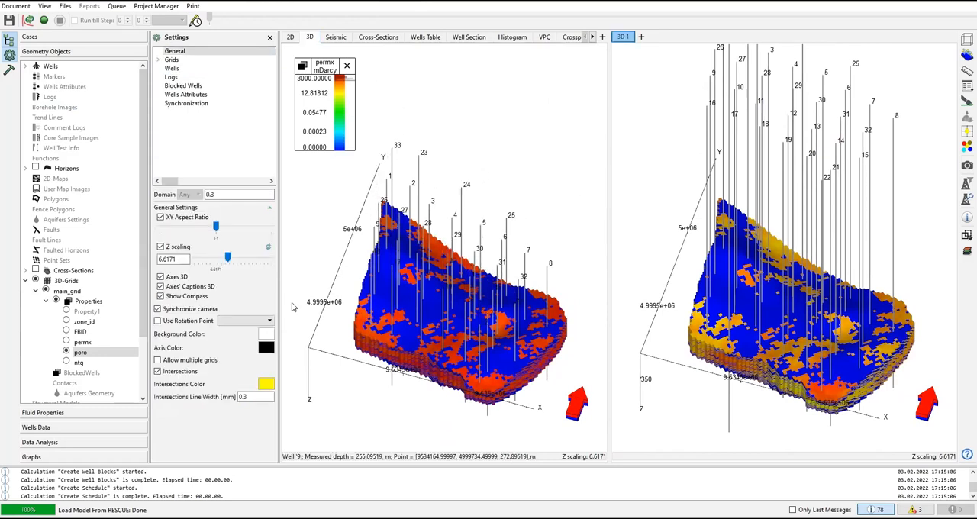
left_click(172, 68)
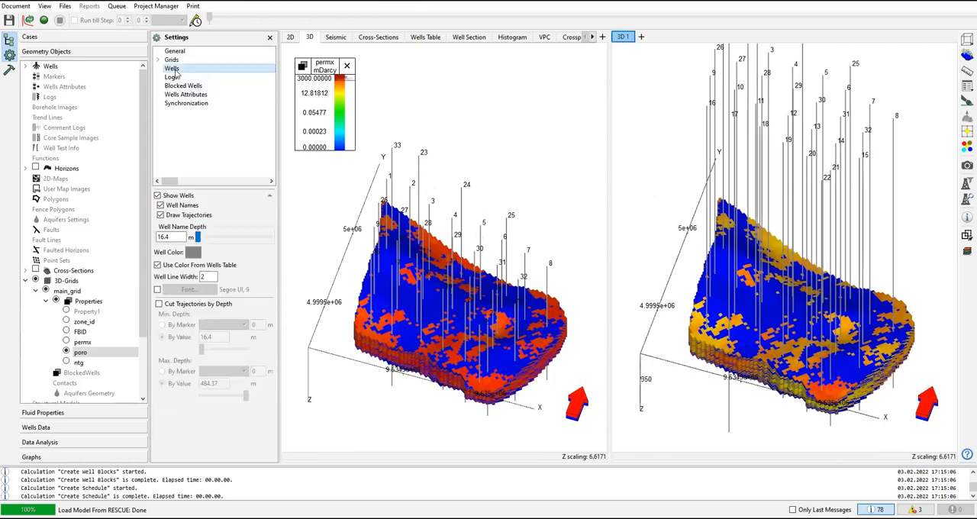
left_click(179, 306)
left_click_drag(202, 349, 218, 349)
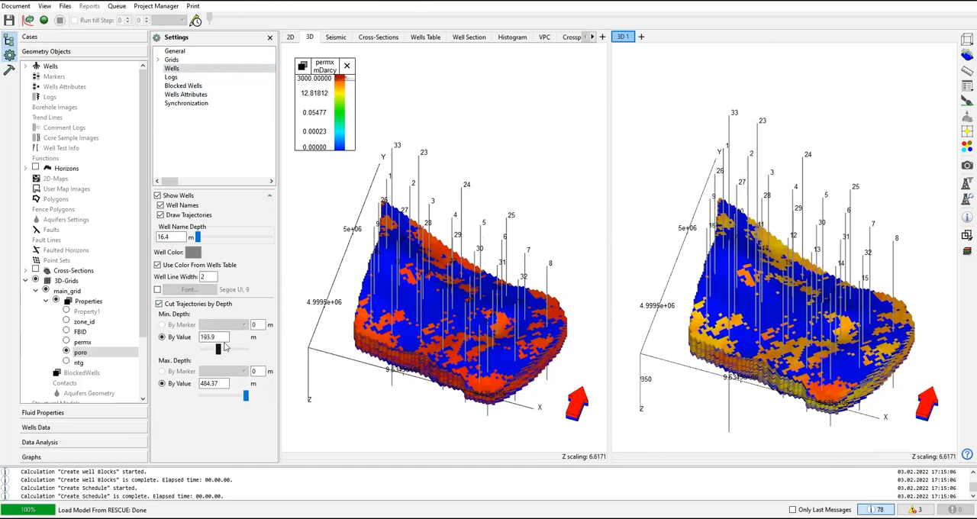
Step: Compare the cut well trajectories in both 3D views and close the 3D 1 view
mouse_move(531, 170)
left_mouse_down()
mouse_move(526, 151)
mouse_move(534, 187)
left_mouse_up()
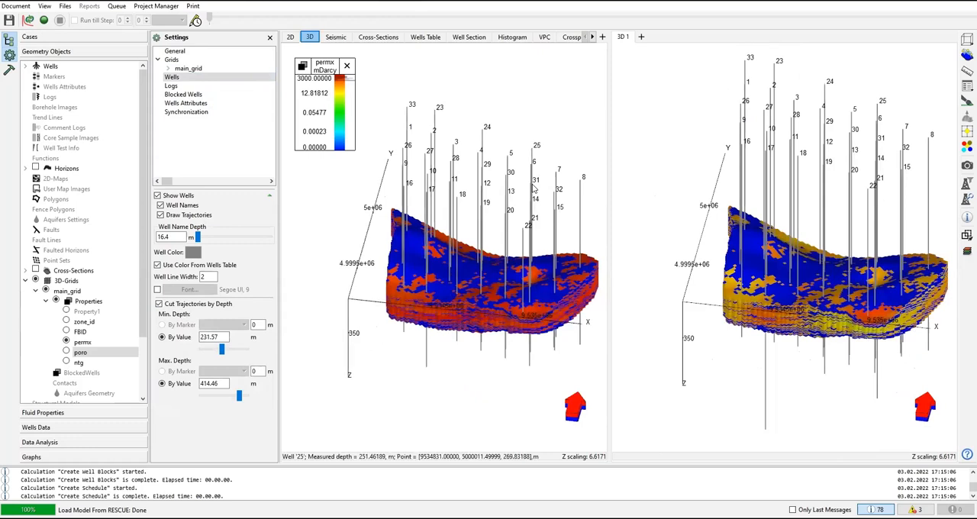
left_click_drag(561, 124, 548, 129)
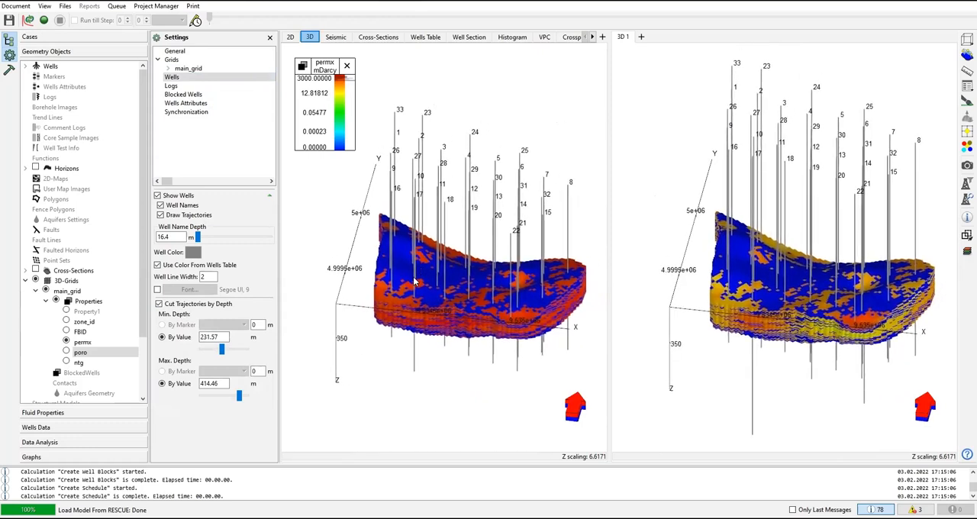
scroll(417, 279, "up", 2)
scroll(425, 281, "up", 4)
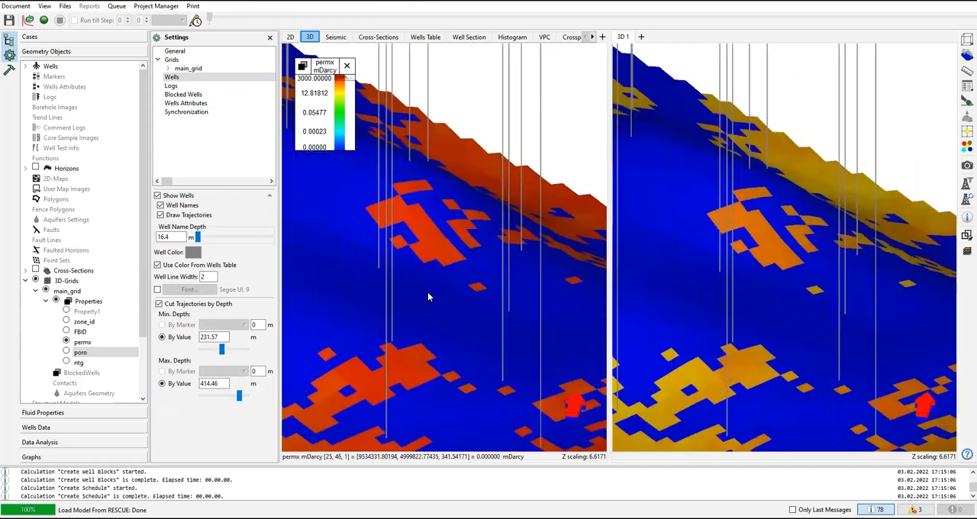
scroll(430, 305, "down", 5)
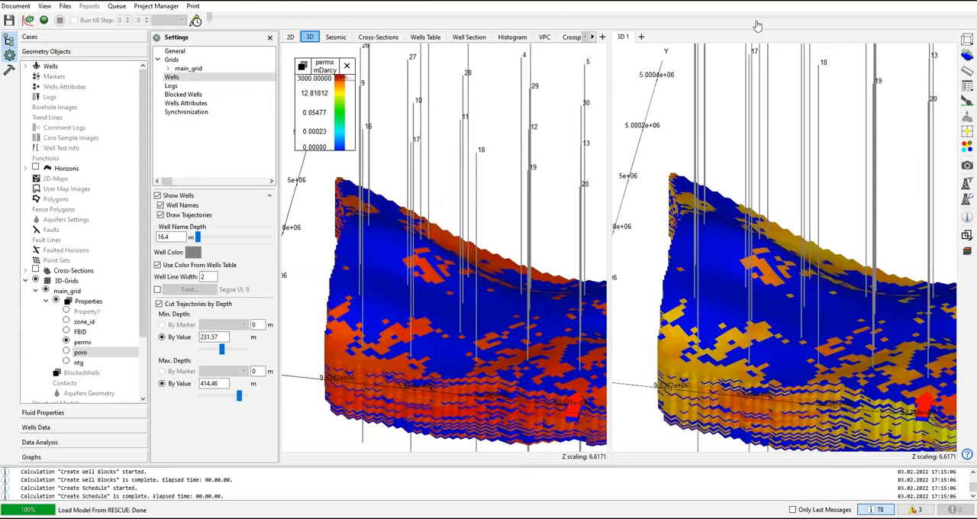
right_click(626, 37)
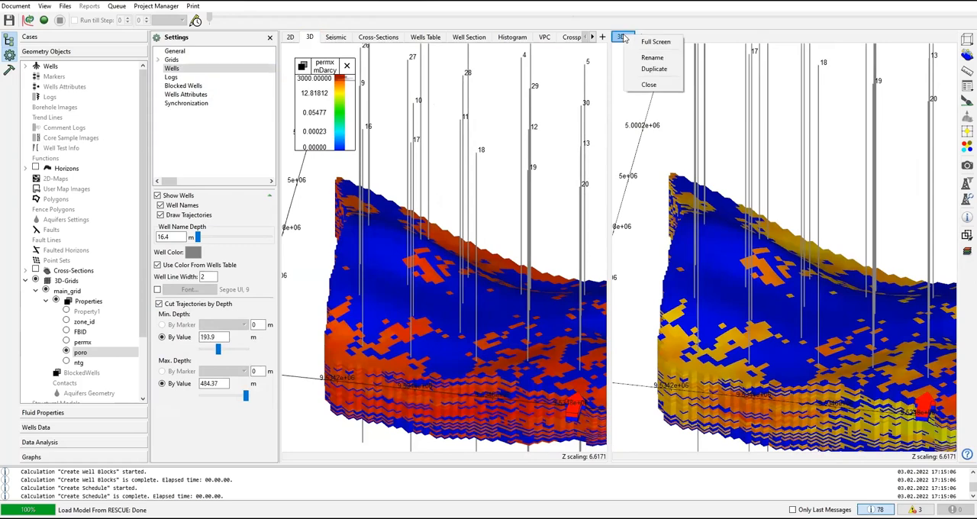
left_click(648, 84)
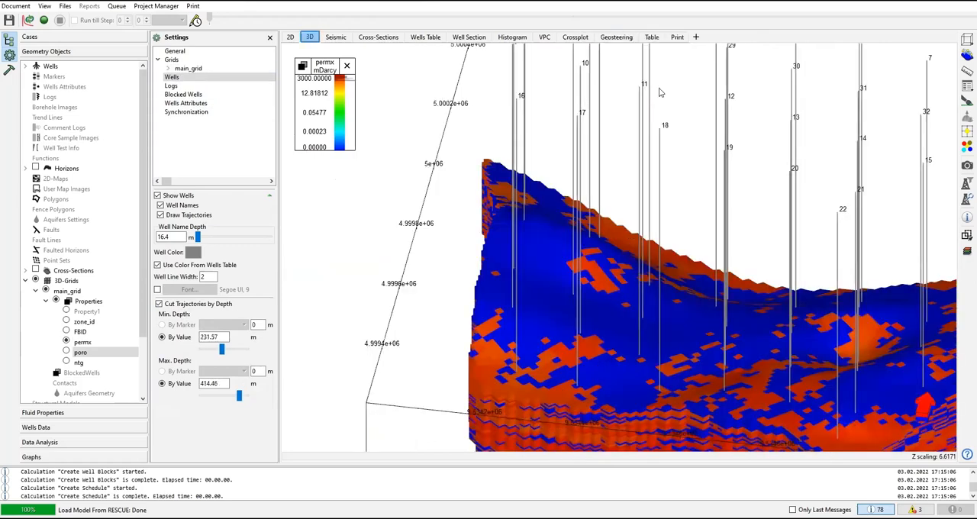
Step: Display the grid lines of main_grid in the permx 3D view
scroll(490, 172, "down", 4)
scroll(563, 243, "up", 3)
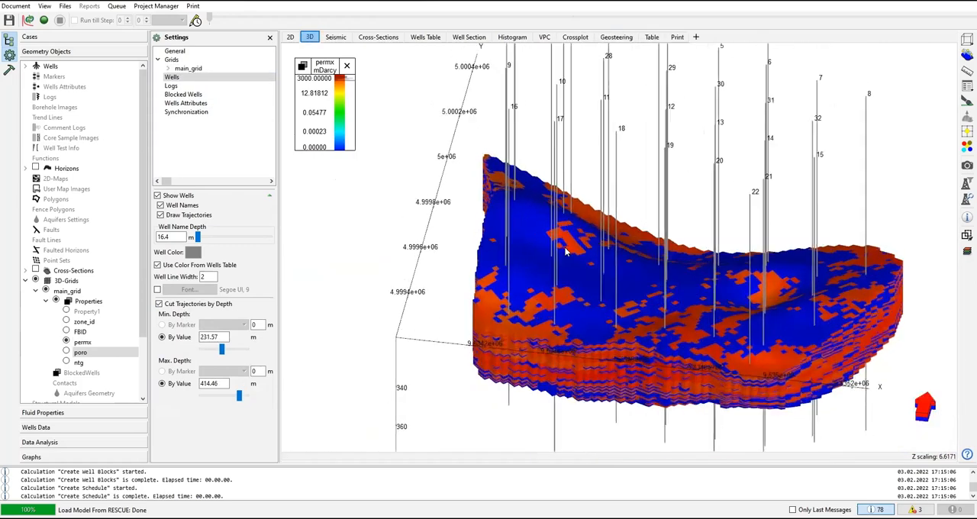
left_click_drag(609, 285, 566, 286)
scroll(591, 311, "up", 6)
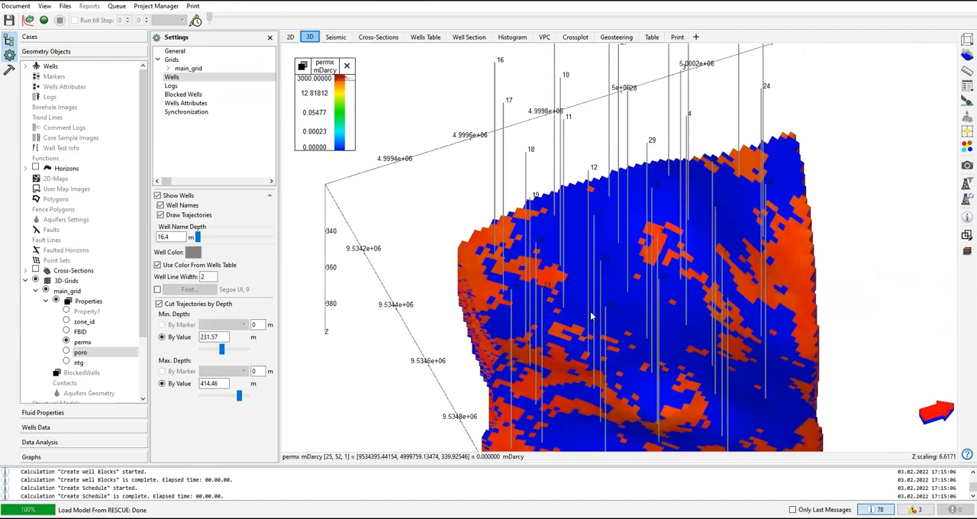
left_click(194, 70)
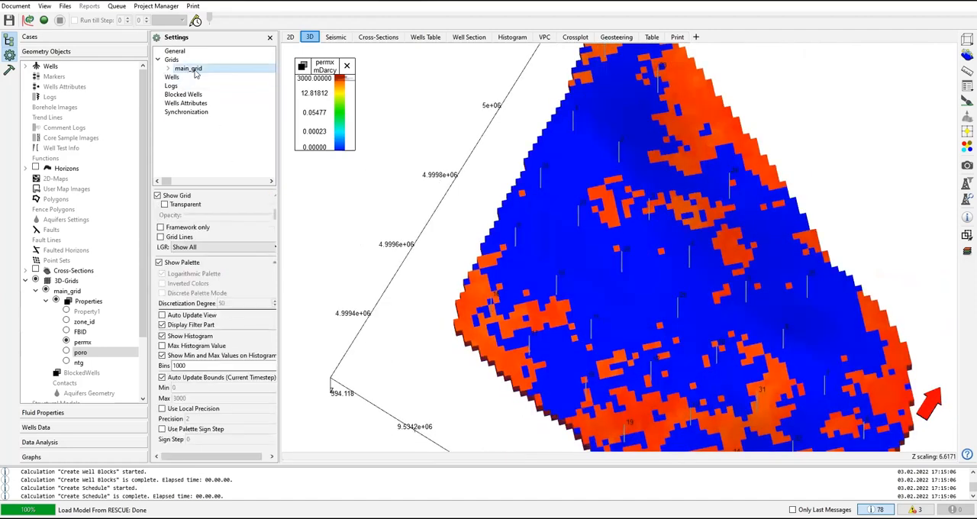
left_click(161, 237)
Step: Examine the grid cells and wells on the permx model up close and from different angles
scroll(634, 307, "up", 3)
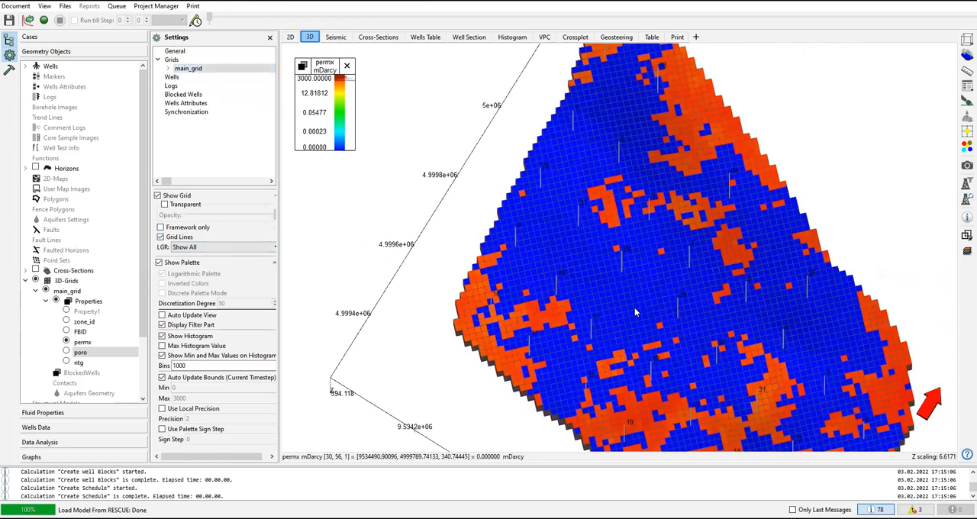
scroll(634, 311, "up", 4)
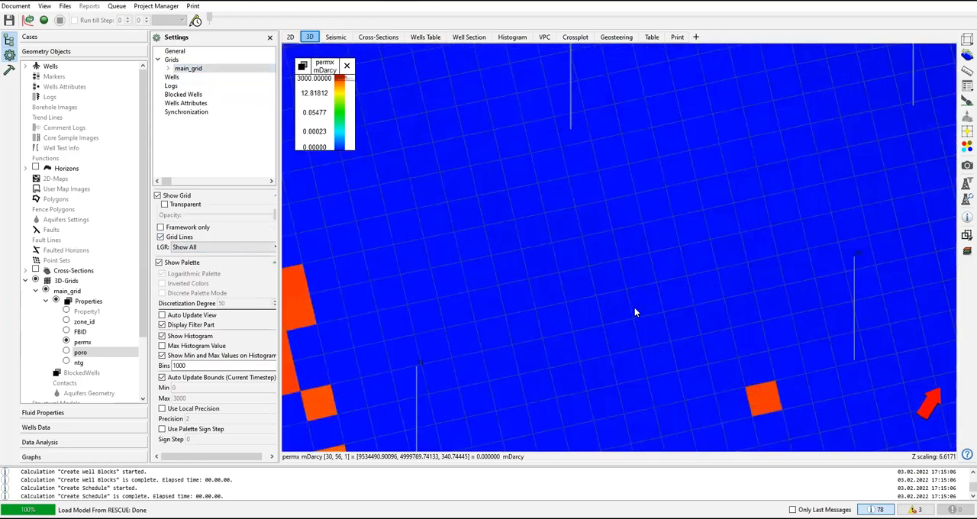
scroll(629, 312, "down", 3)
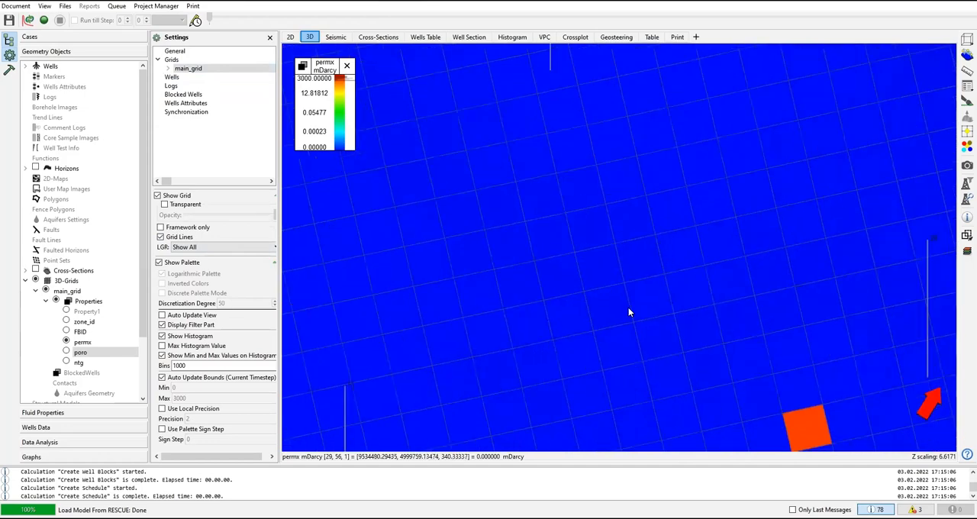
scroll(626, 309, "down", 5)
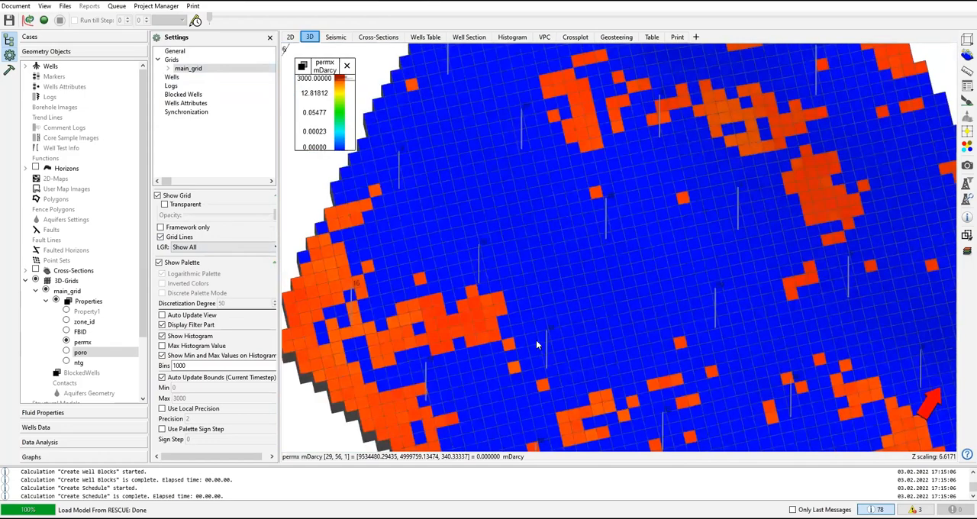
scroll(543, 338, "up", 2)
left_click_drag(550, 323, 538, 347)
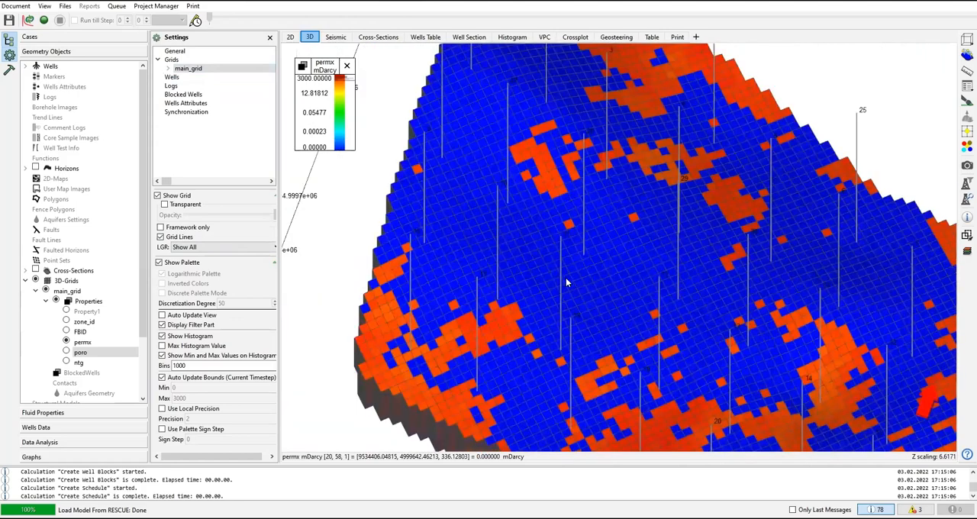
scroll(566, 277, "up", 3)
scroll(569, 281, "up", 2)
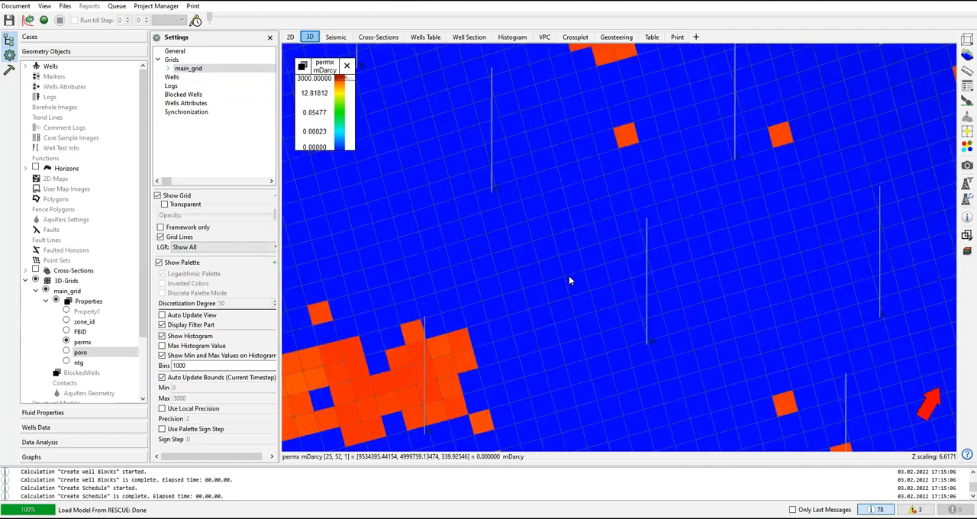
scroll(571, 274, "down", 1)
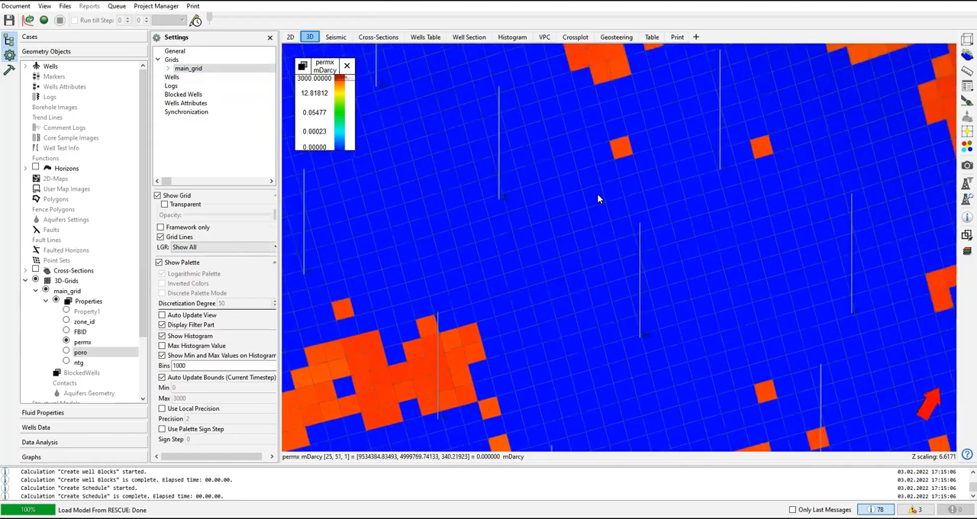
scroll(580, 251, "down", 2)
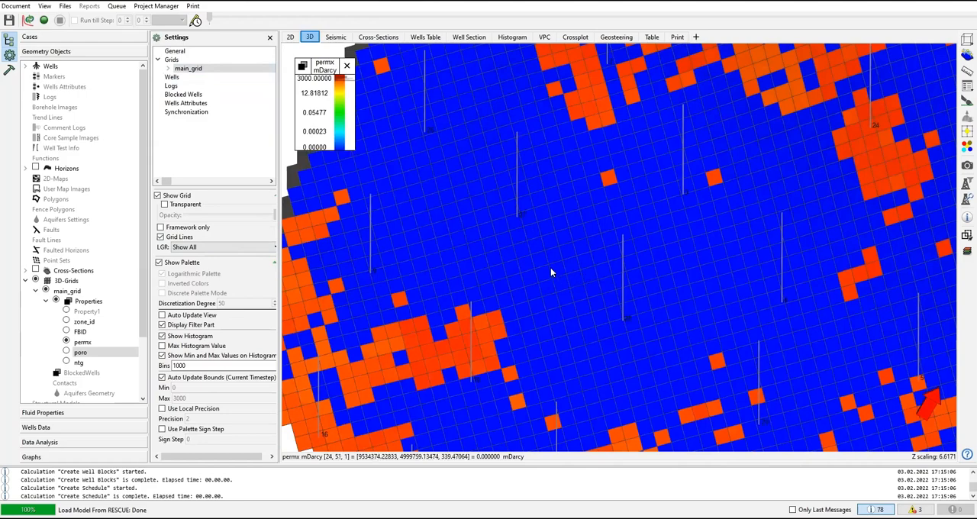
scroll(549, 267, "down", 1)
scroll(549, 266, "down", 1)
scroll(514, 197, "down", 1)
Step: Try the transparent and framework-only displays of main_grid, and hide its grid lines
left_click(164, 205)
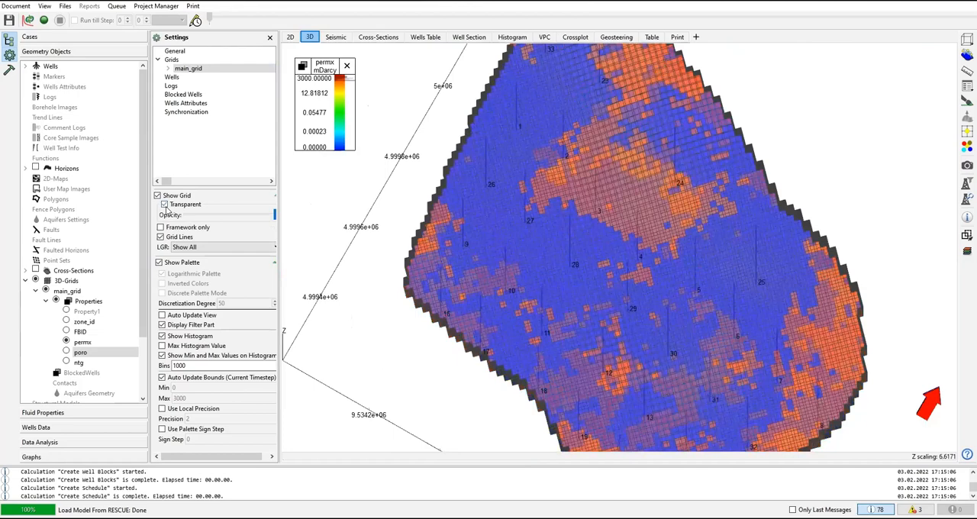
left_click_drag(464, 304, 533, 256)
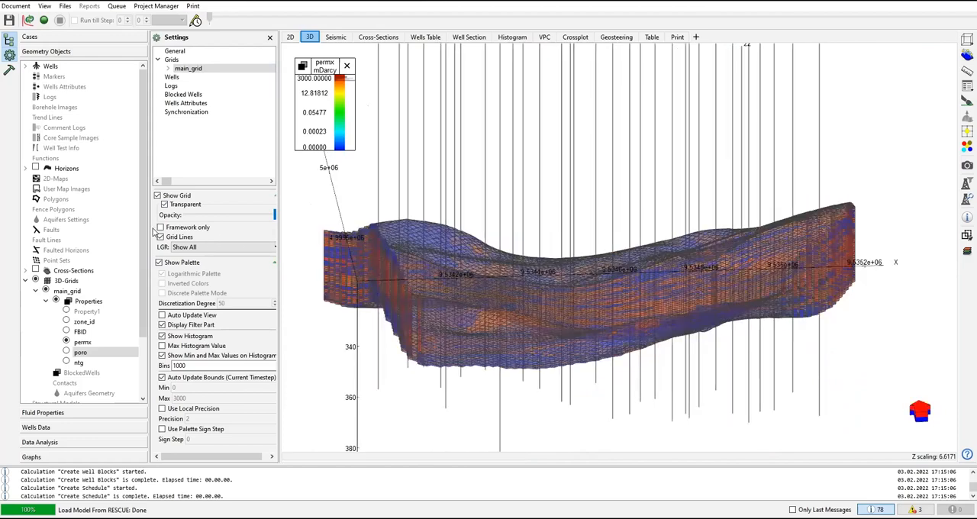
left_click(161, 228)
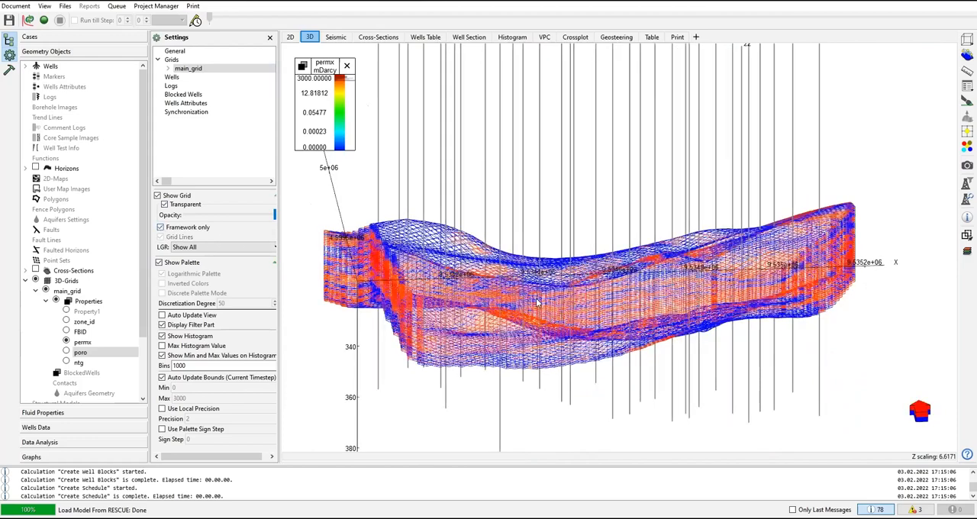
left_click_drag(538, 302, 534, 331)
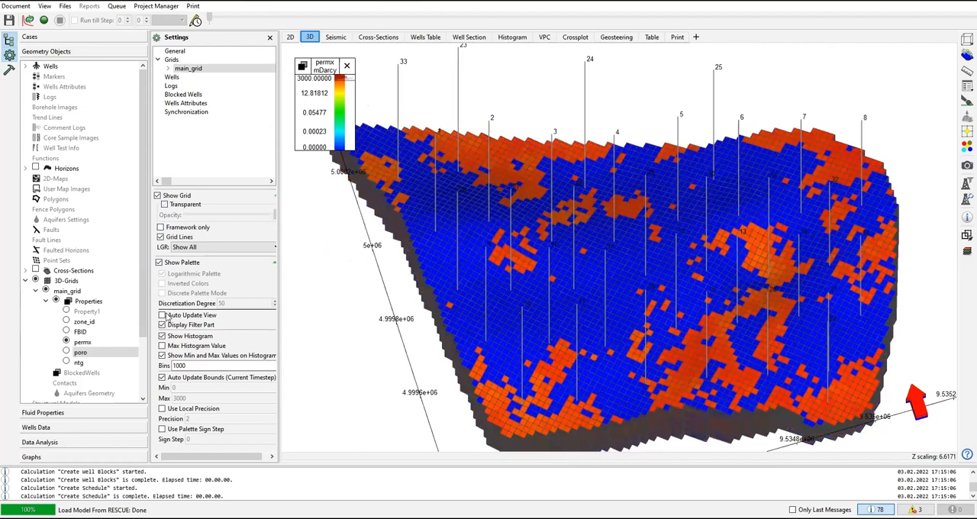
left_click(161, 237)
Step: Show the permx map in the 2D view in Layer mode at layer 1
left_click(290, 36)
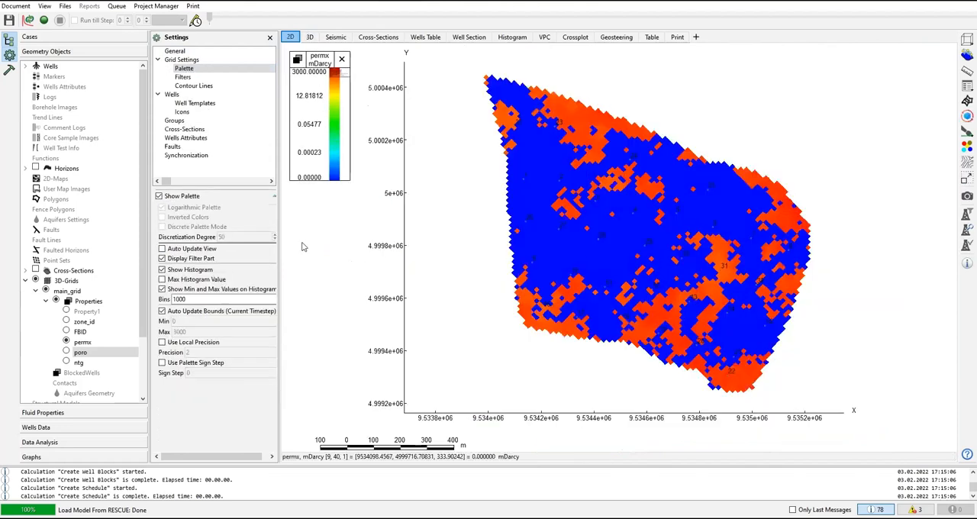
left_click(183, 51)
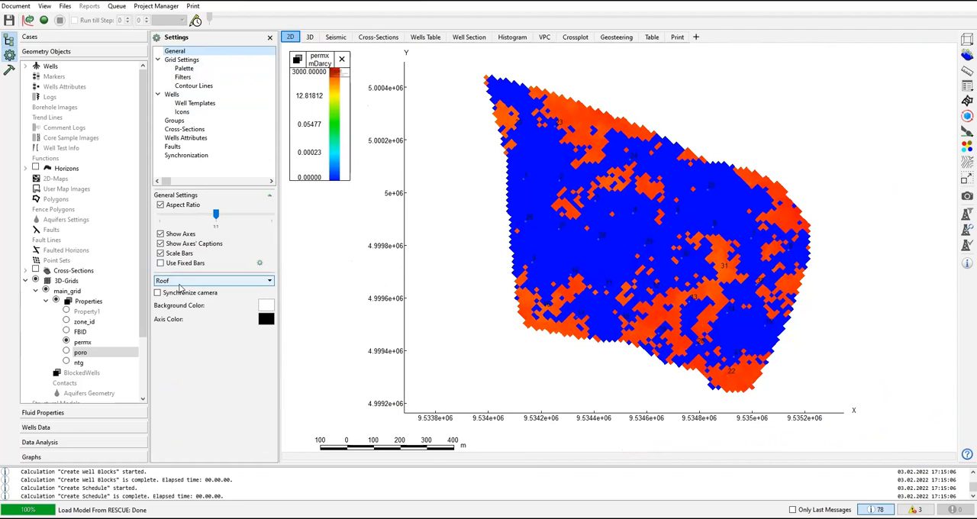
left_click(180, 284)
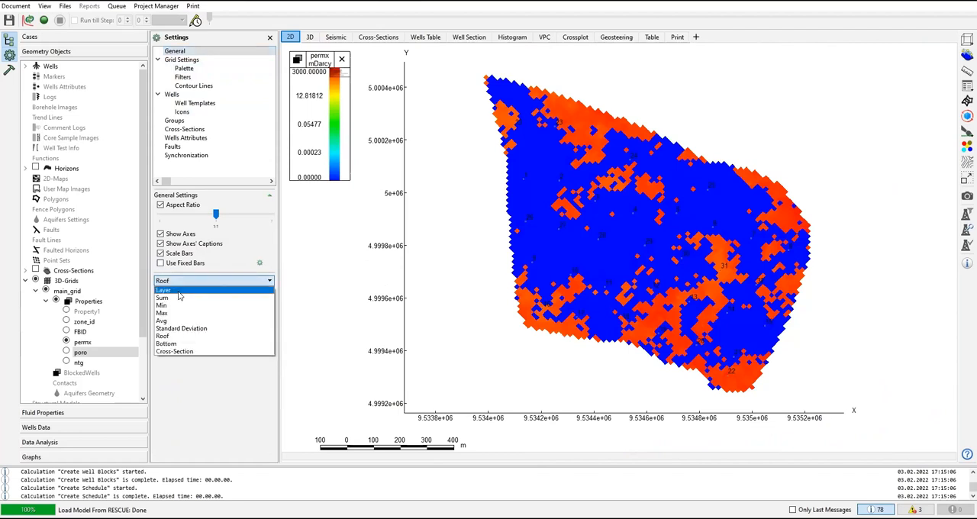
left_click(164, 290)
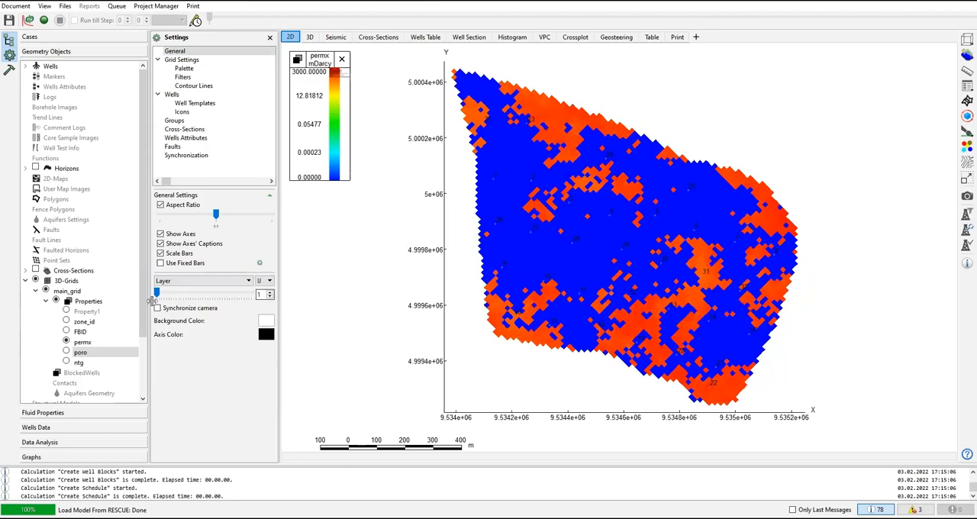
mouse_move(158, 293)
left_mouse_down()
mouse_move(245, 299)
mouse_move(155, 293)
left_mouse_up()
Step: Display the 2D permx map in Sum, Min and Max modes in turn
left_click(177, 282)
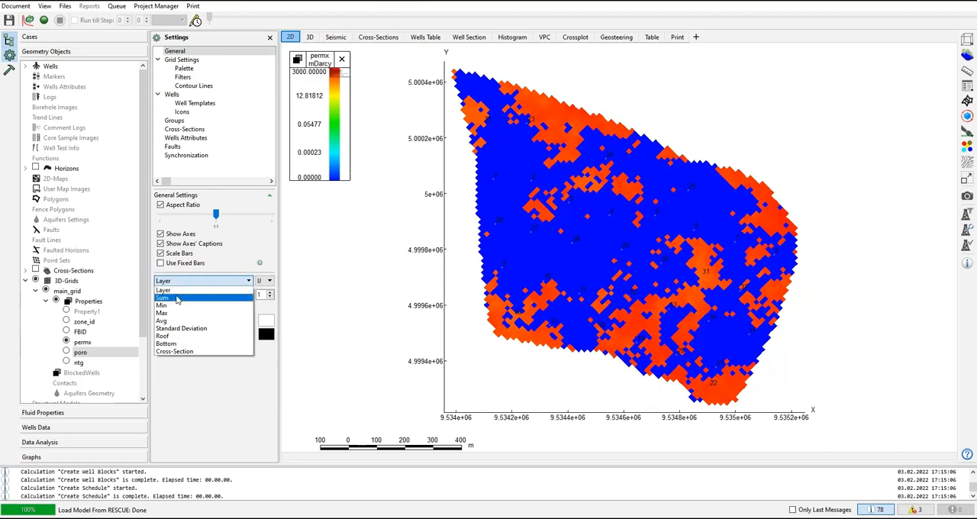
left_click(177, 298)
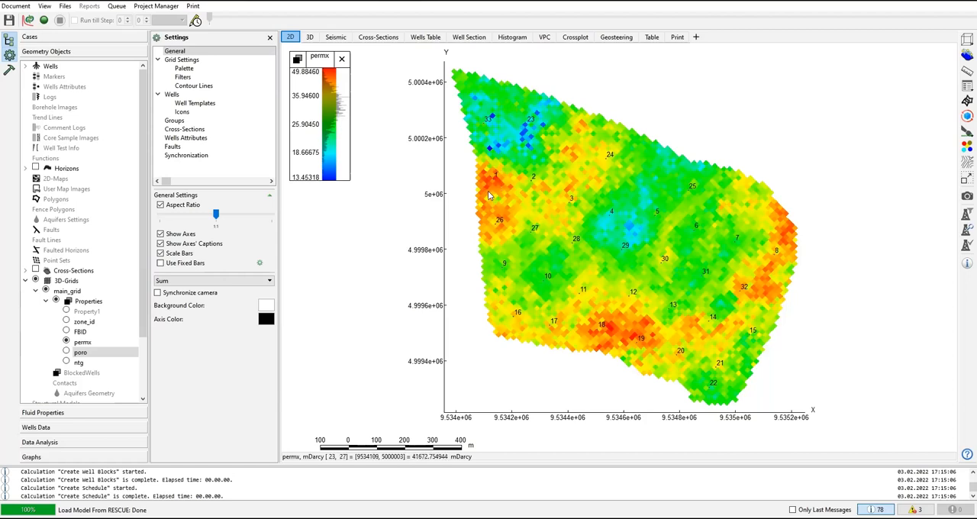
left_click(191, 281)
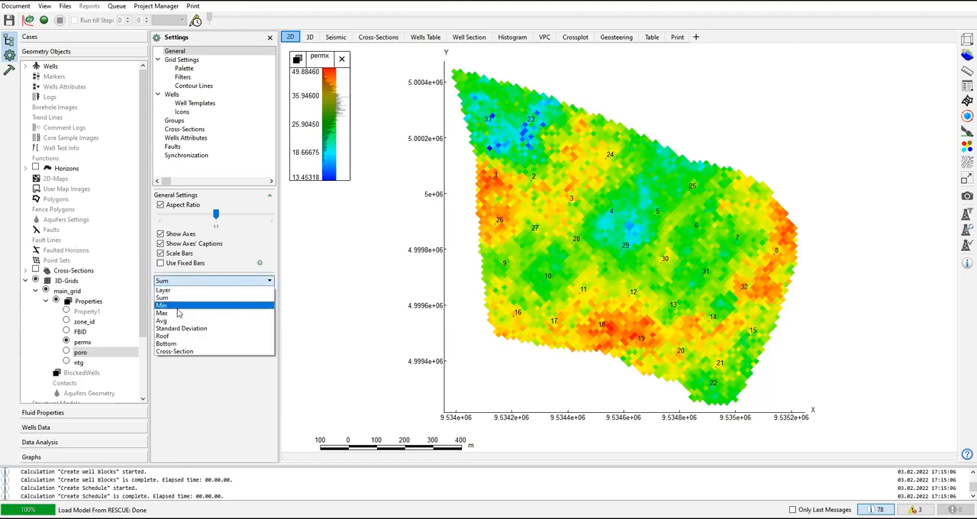
left_click(178, 312)
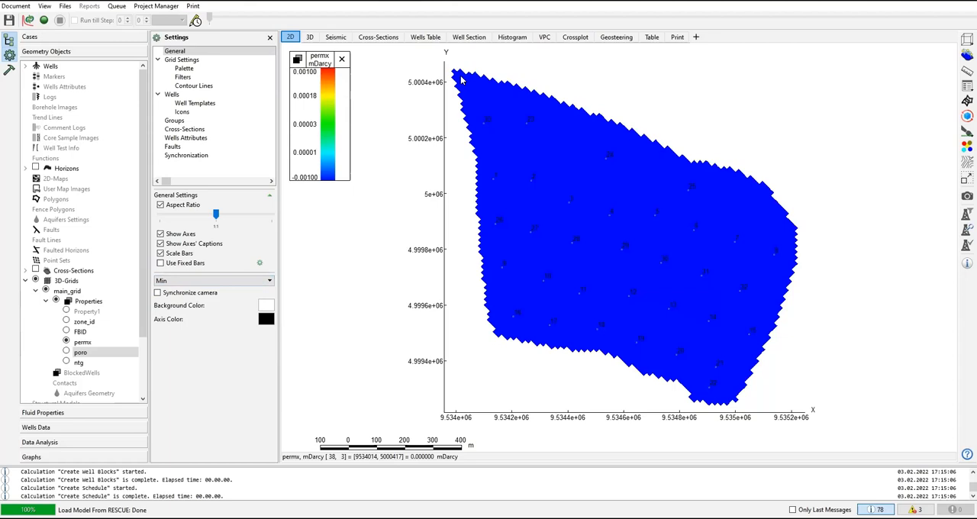
left_click(205, 281)
left_click(176, 313)
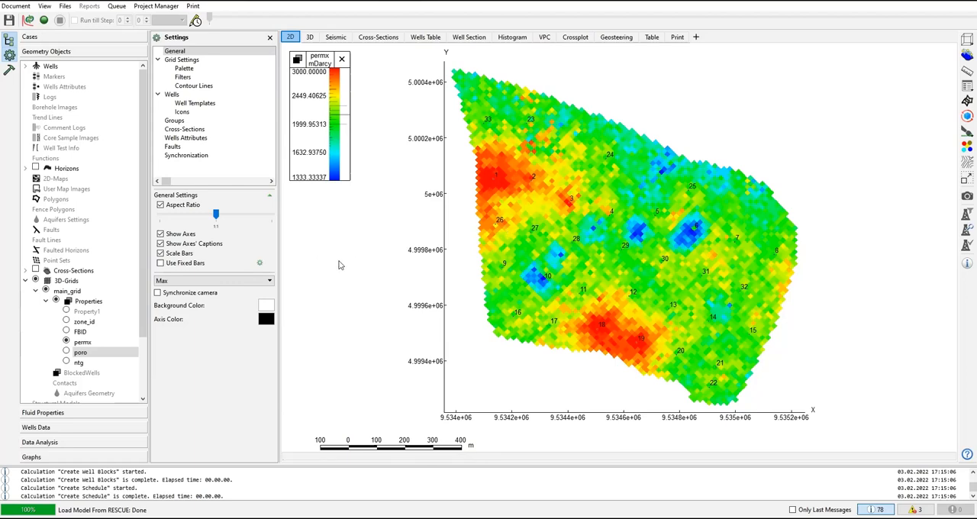
Step: Display the 2D permx map in Avg, Standard Deviation and Roof modes in turn
left_click(259, 283)
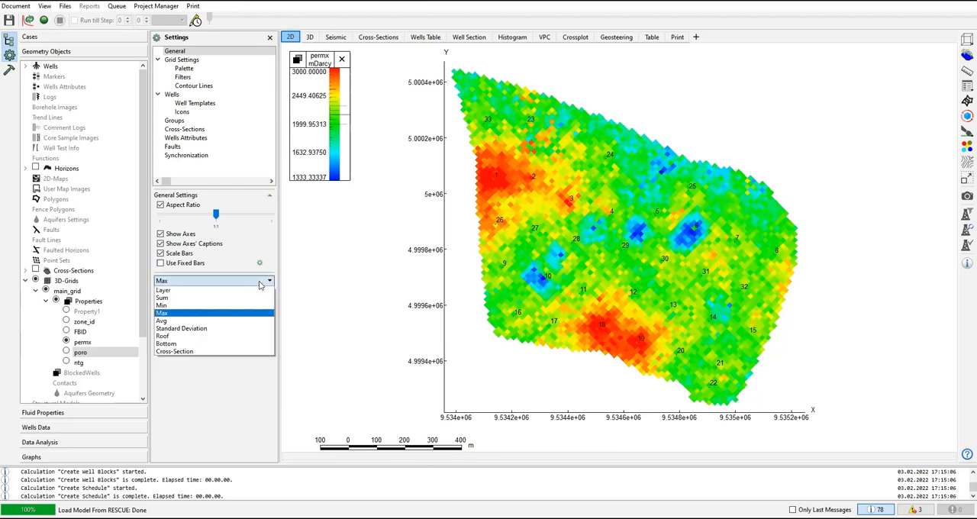
left_click(181, 322)
left_click(191, 282)
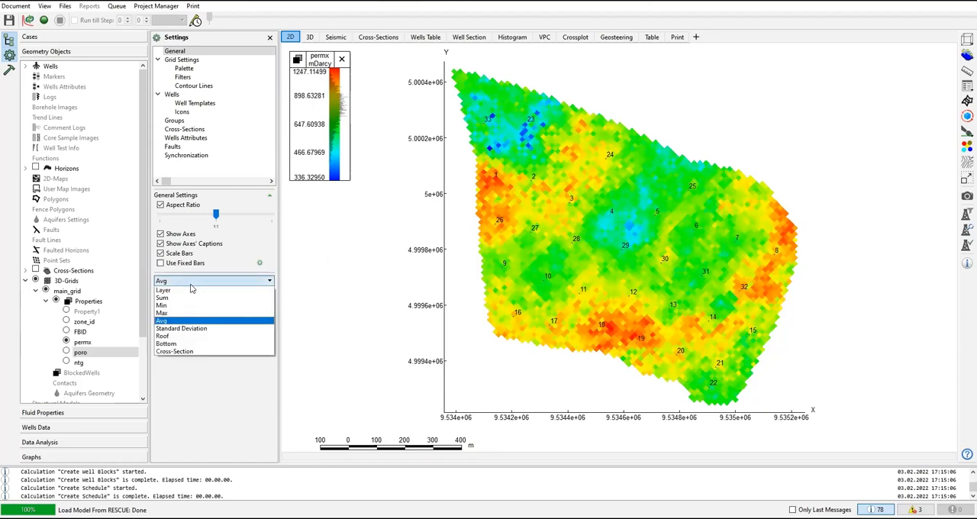
left_click(188, 330)
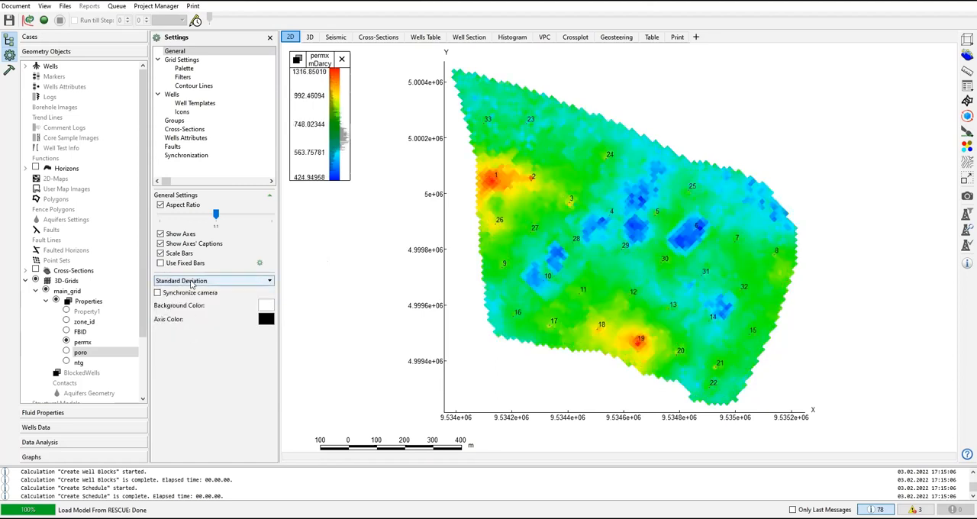
left_click(194, 282)
left_click(171, 337)
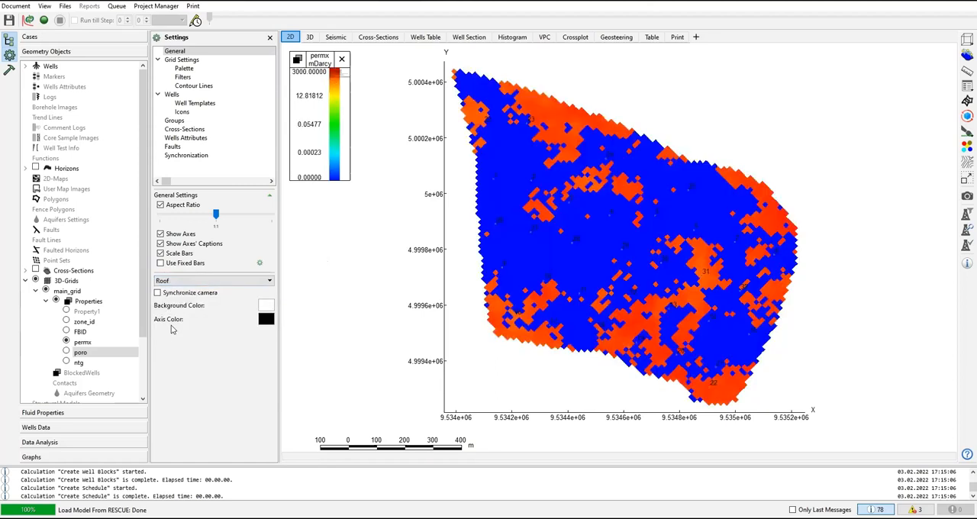
Step: Try the Cross-Section and Bottom modes for the 2D permx map and return it to Roof mode
left_click(193, 281)
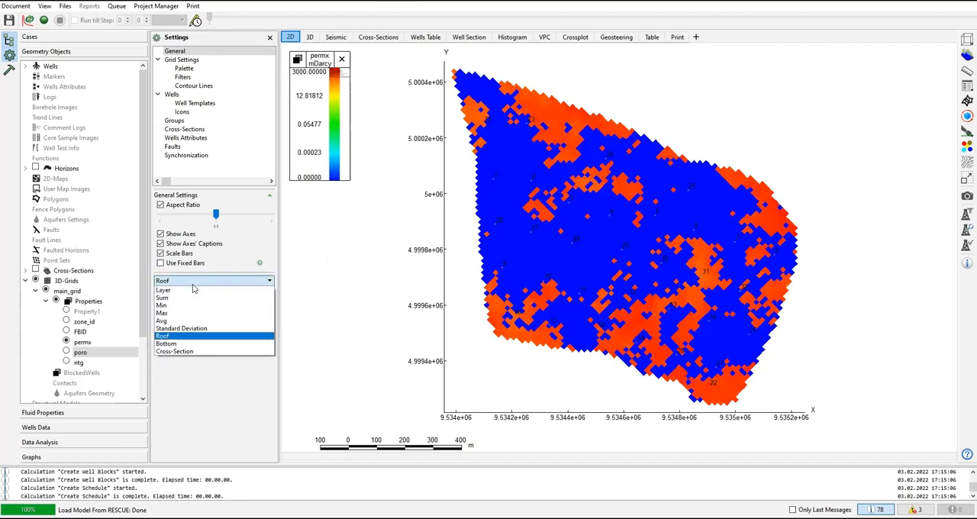
left_click(176, 352)
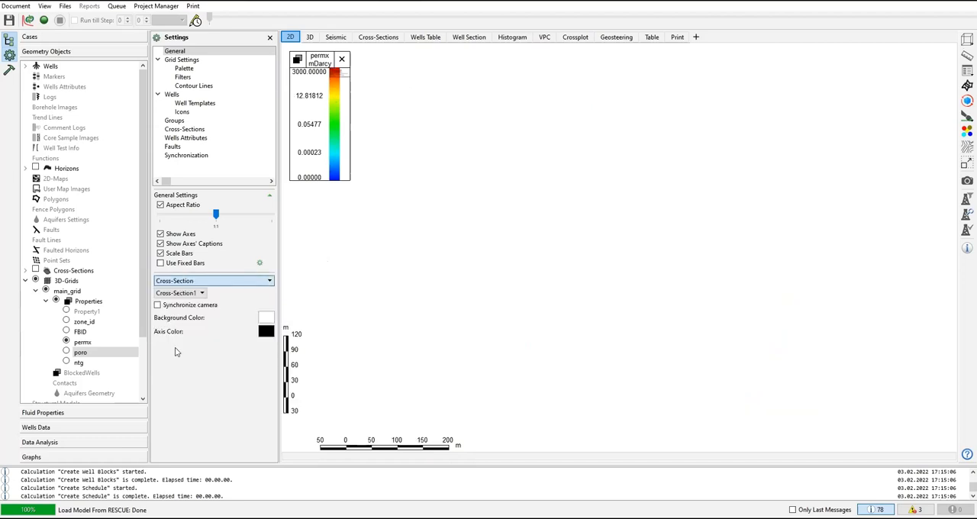
left_click(184, 284)
left_click(211, 291)
left_click(208, 284)
left_click(176, 343)
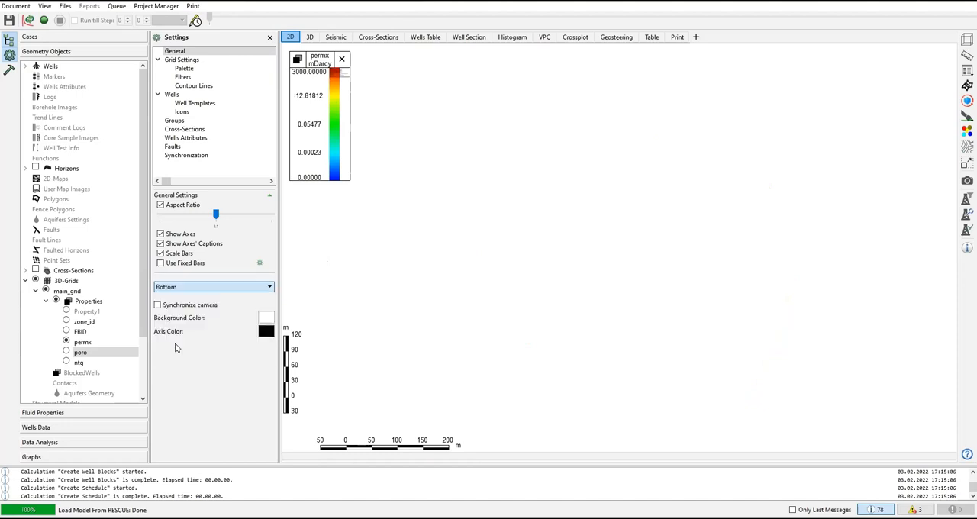
left_click(196, 286)
left_click(183, 336)
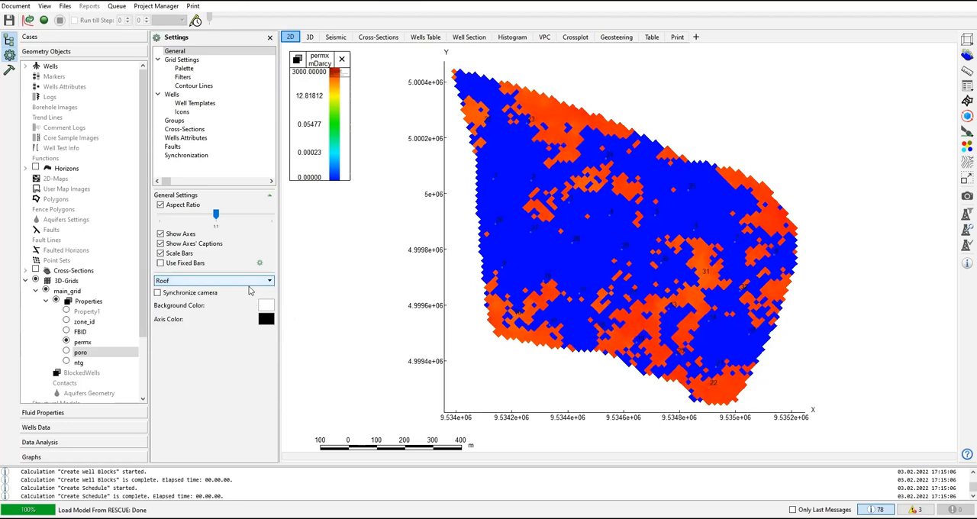
Step: Browse the permx slices in Layer mode along the IK plane and along the JK plane up to layer 71
left_click(249, 281)
left_click(207, 294)
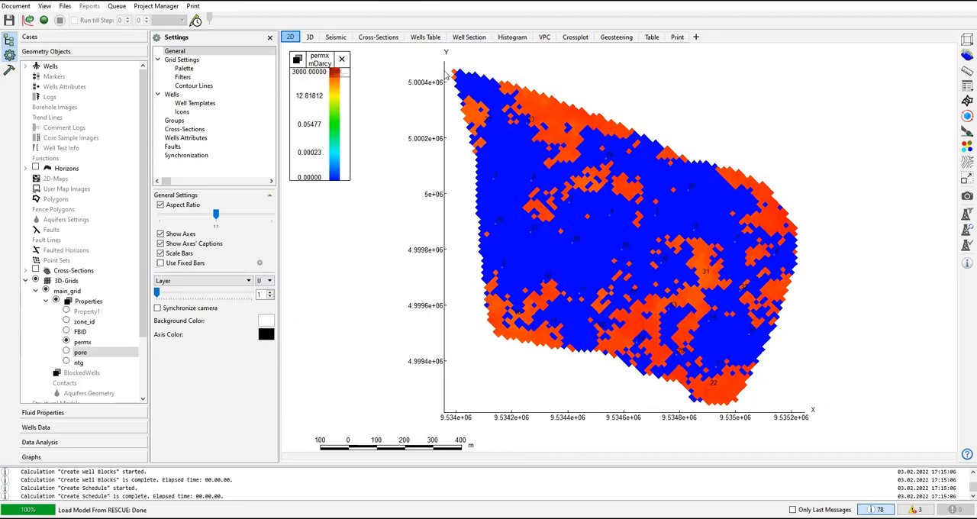
left_click(264, 281)
left_click(263, 298)
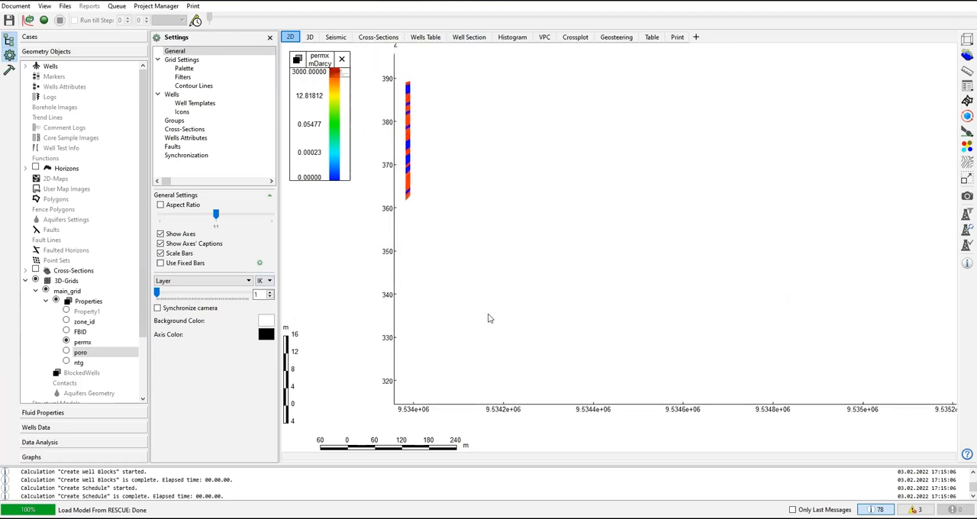
scroll(485, 283, "down", 1)
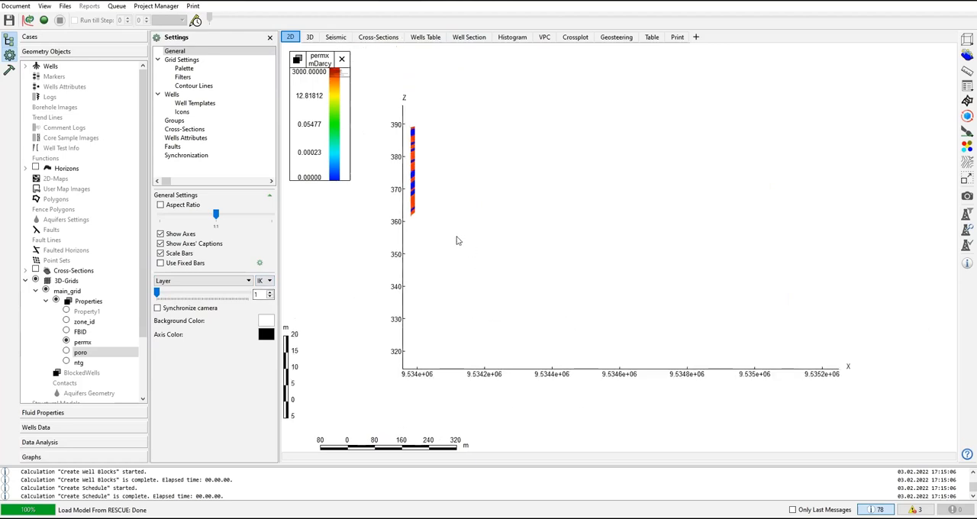
left_click_drag(157, 294, 226, 297)
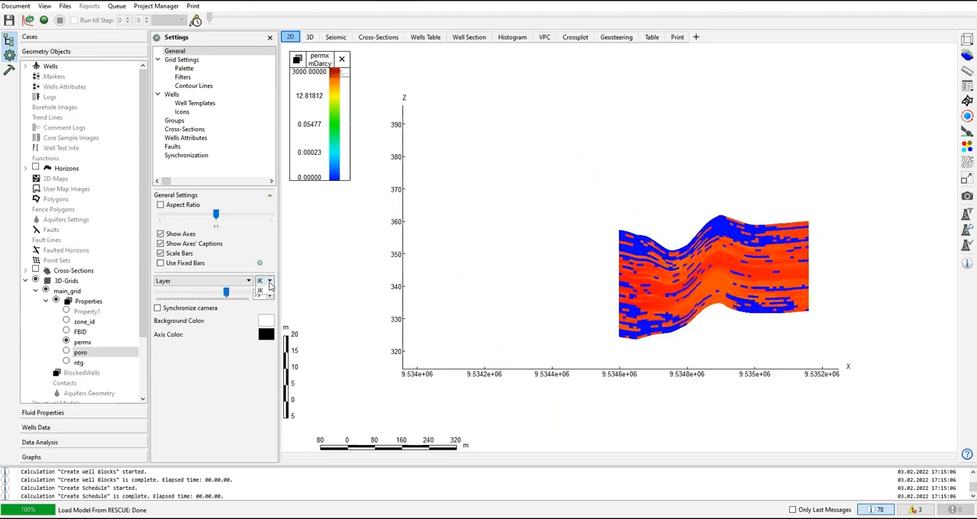
left_click(264, 305)
left_click_drag(158, 296, 252, 291)
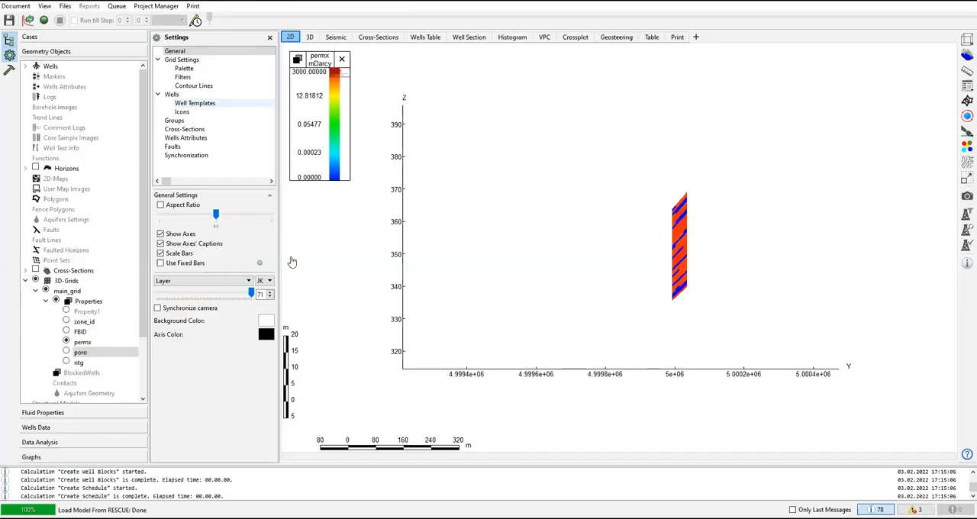
Step: Return the 2D permx map to the IJ plane and set its display mode to Roof
left_click(263, 281)
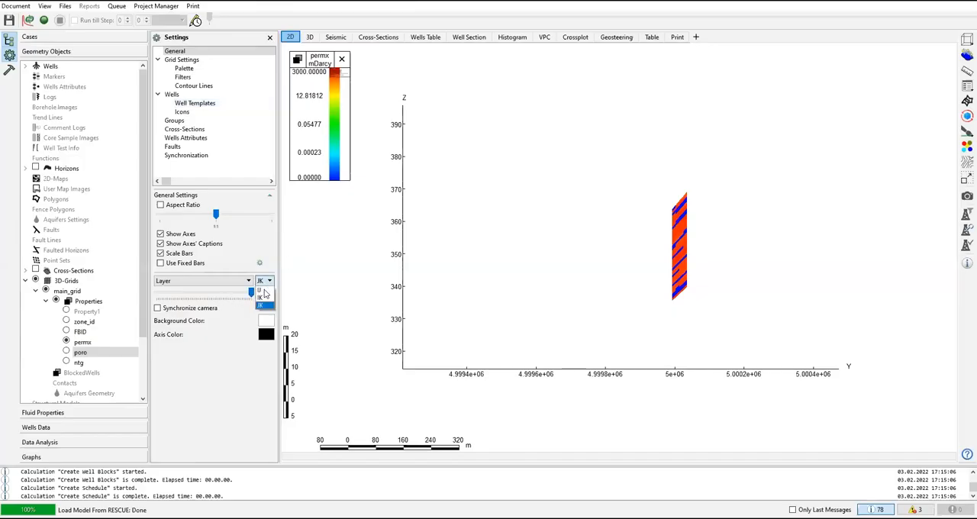
left_click(263, 291)
left_click(202, 281)
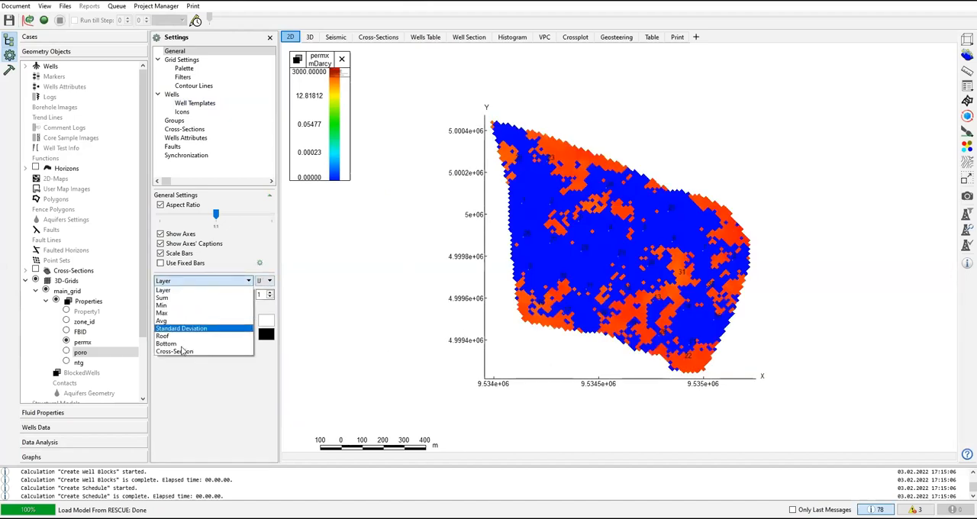
left_click(183, 337)
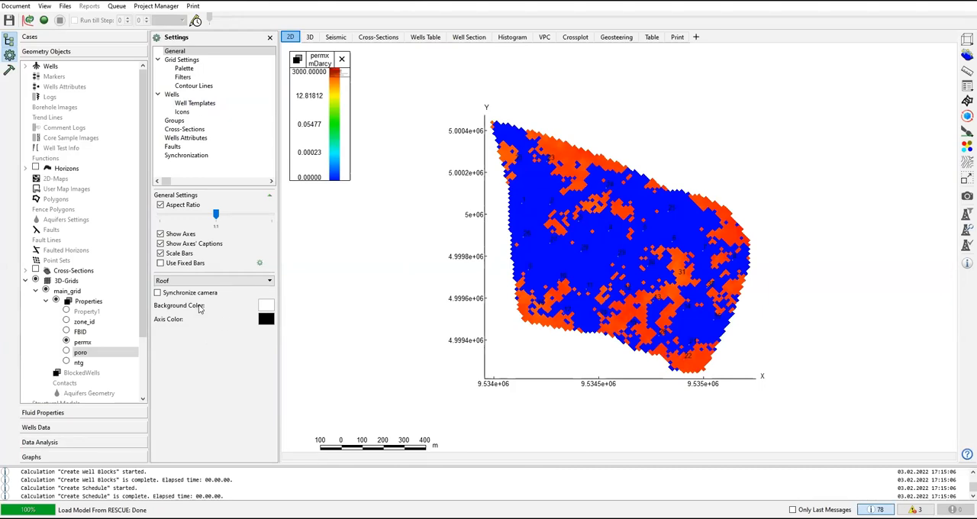
Step: Rename the permx grid property to PERMX in its object settings
left_click(84, 343)
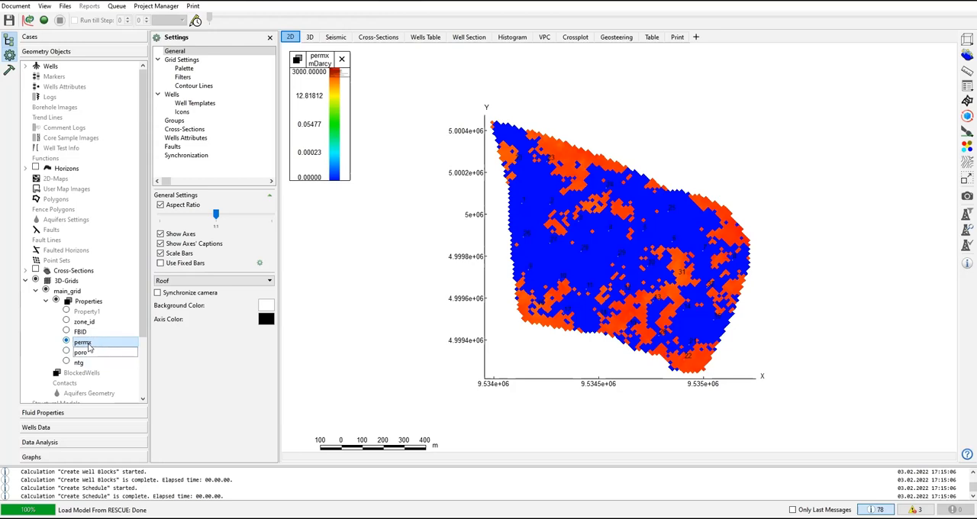
right_click(84, 343)
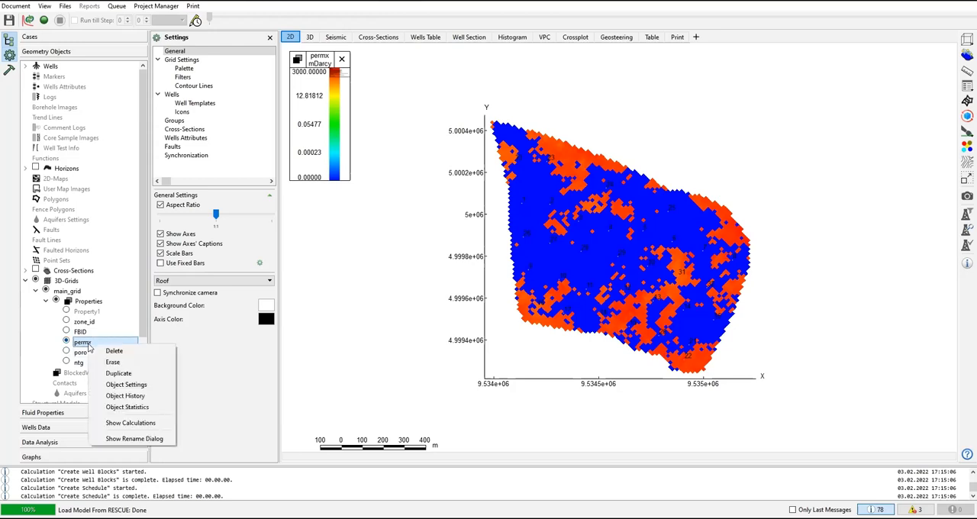
left_click(126, 384)
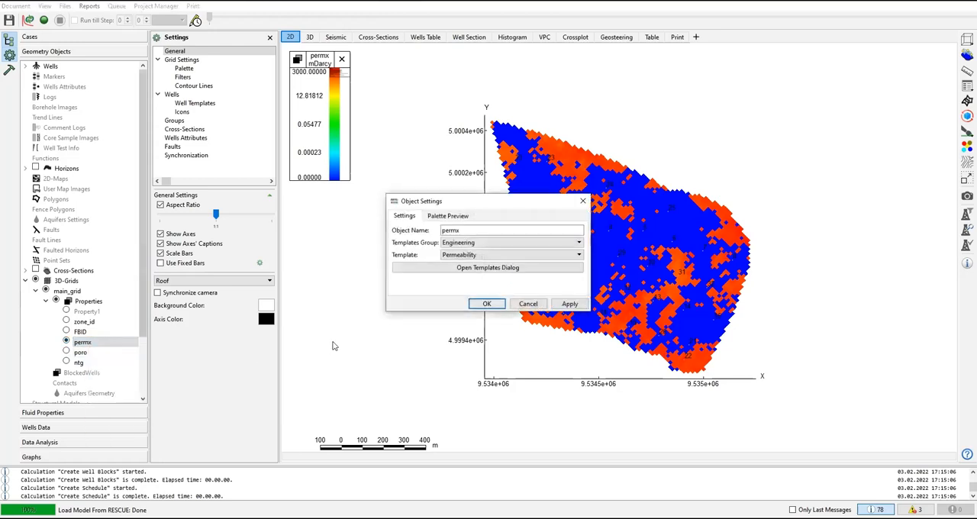
left_click_drag(461, 232, 402, 223)
type("PERMX")
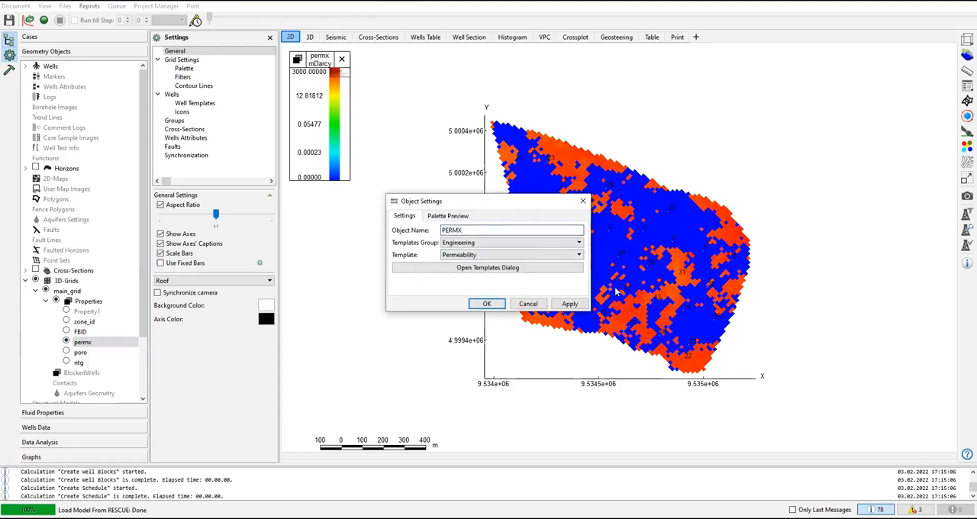
left_click(570, 303)
left_click(486, 303)
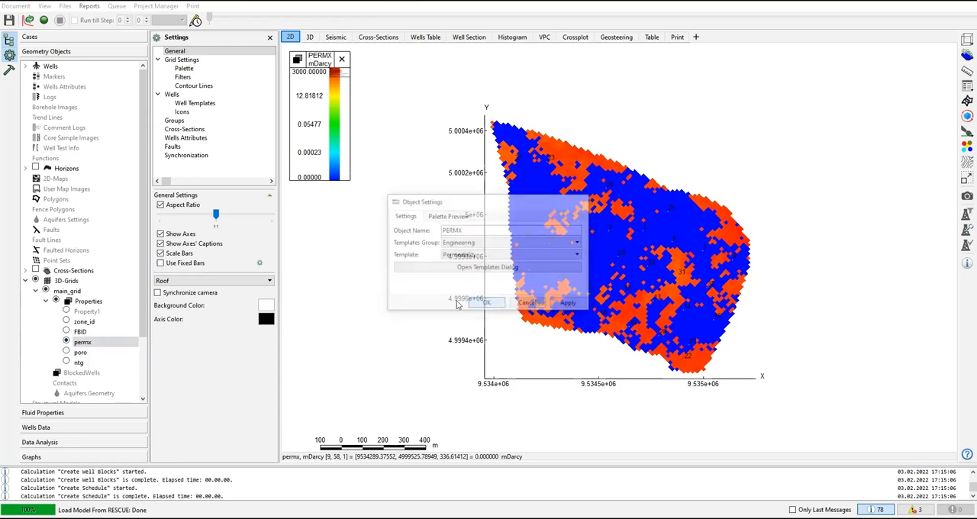
Step: Rename the poro grid property to PORO in its object settings
right_click(78, 351)
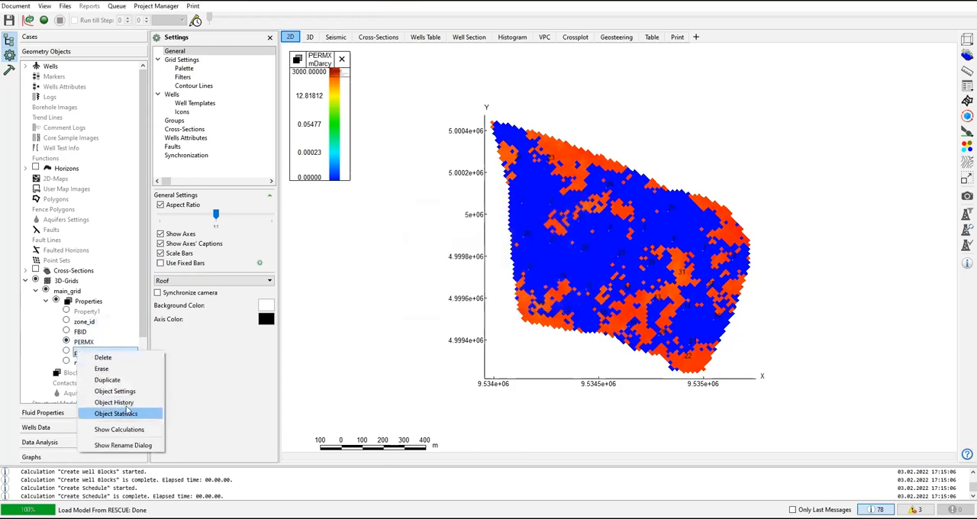
left_click(122, 391)
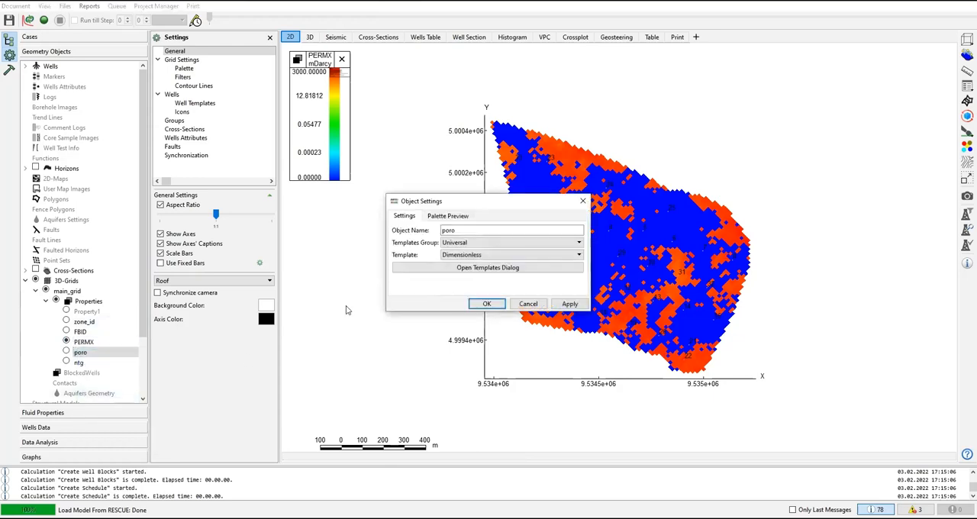
left_click_drag(462, 231, 392, 237)
type("PORP")
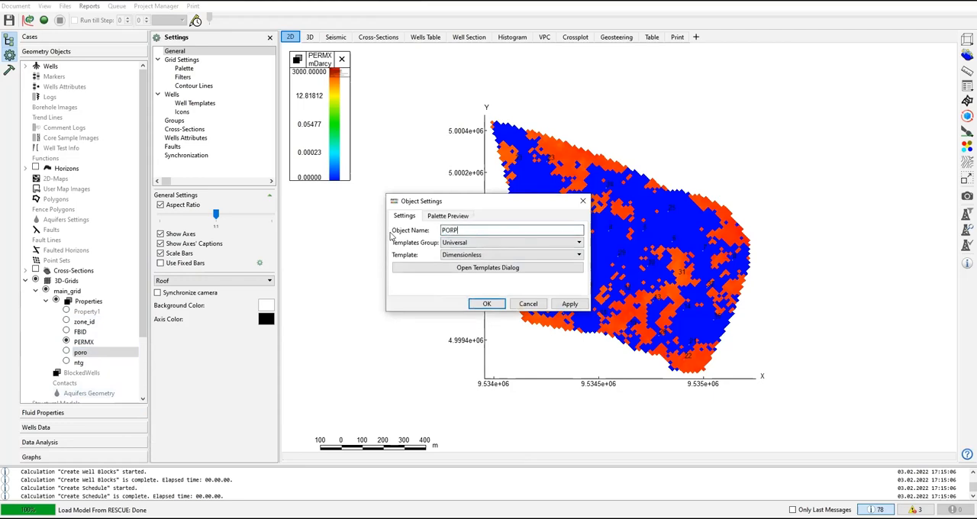
left_click(569, 303)
left_click(484, 304)
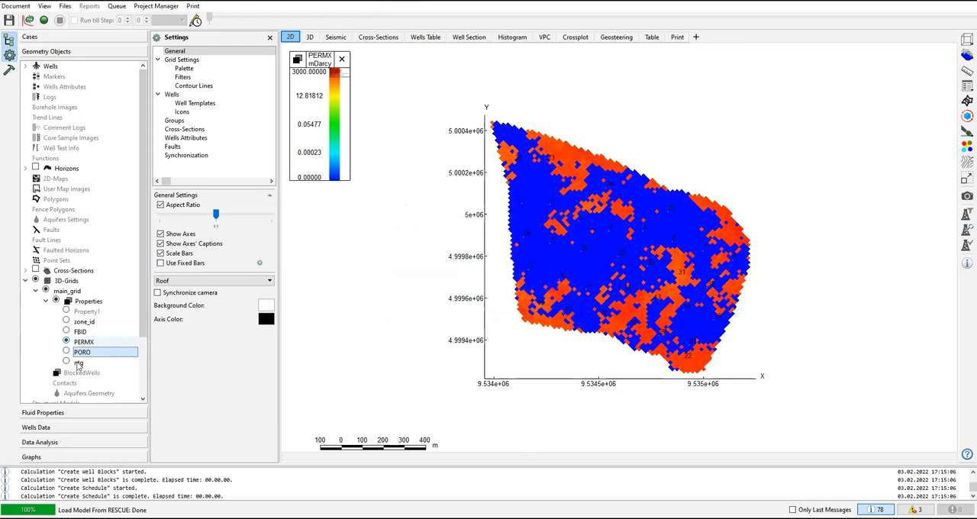
Step: Rename the ntg grid property to NTG in its object settings
right_click(87, 364)
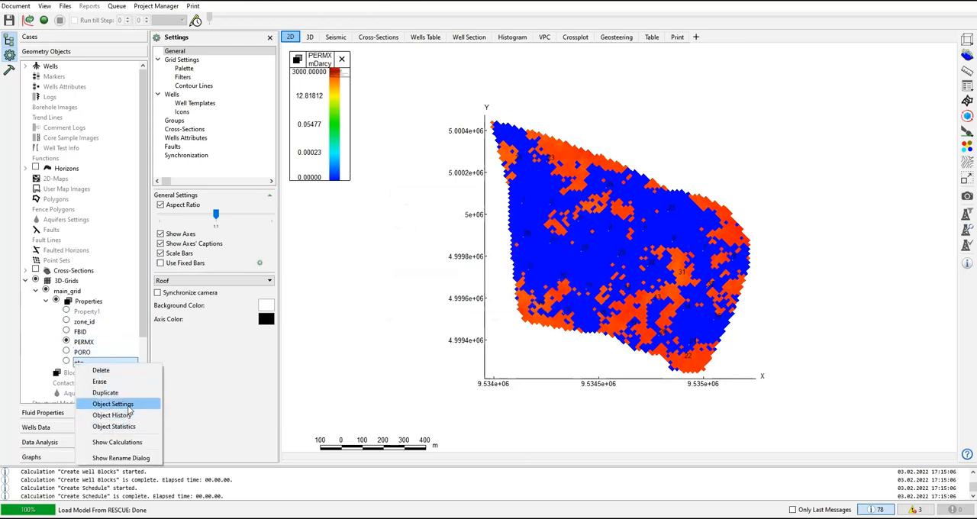
left_click(113, 404)
double_click(448, 233)
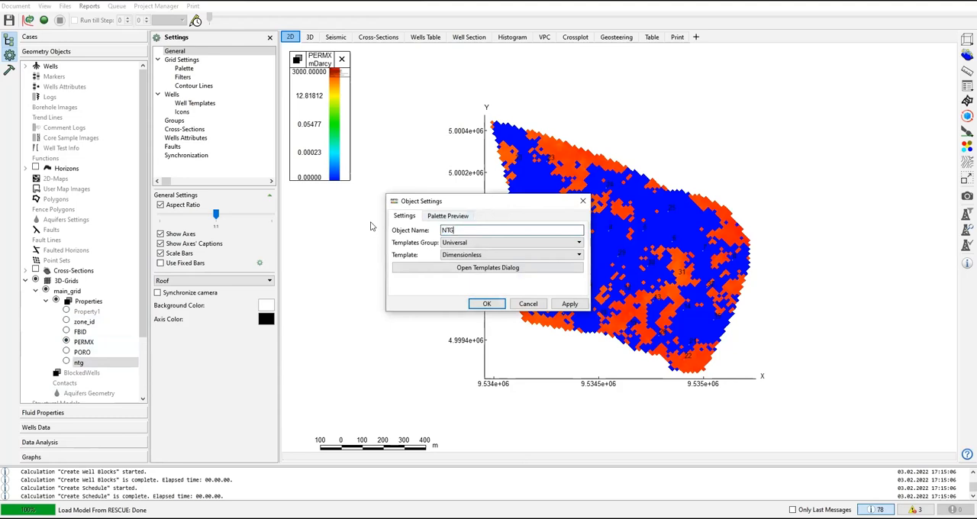
left_click(486, 304)
Step: Duplicate the PERMX grid property as PERMY and place the copy directly below PERMX in the property list
left_click(84, 342)
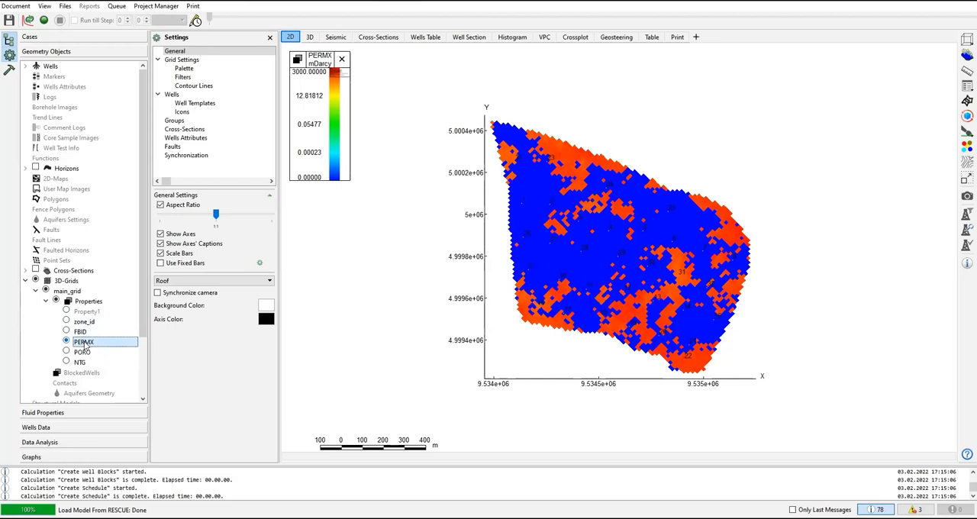
right_click(85, 345)
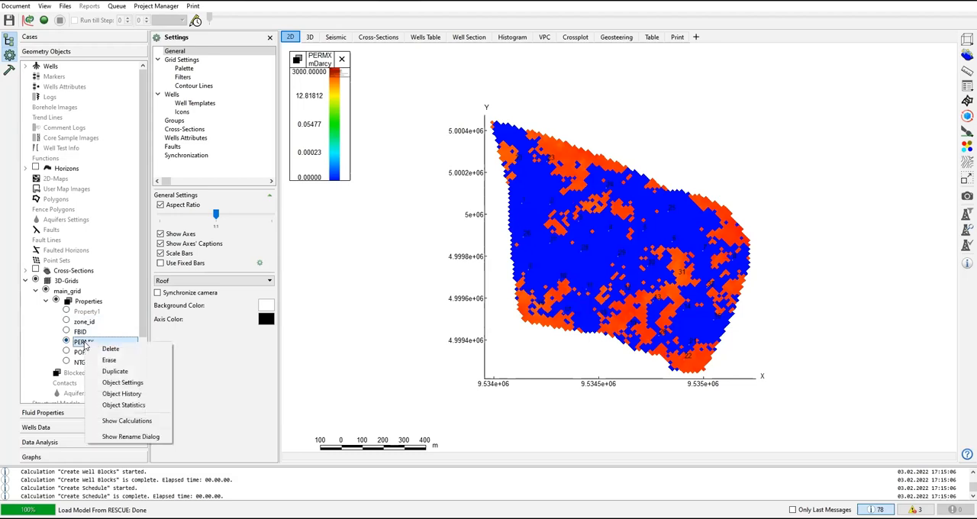
left_click(115, 372)
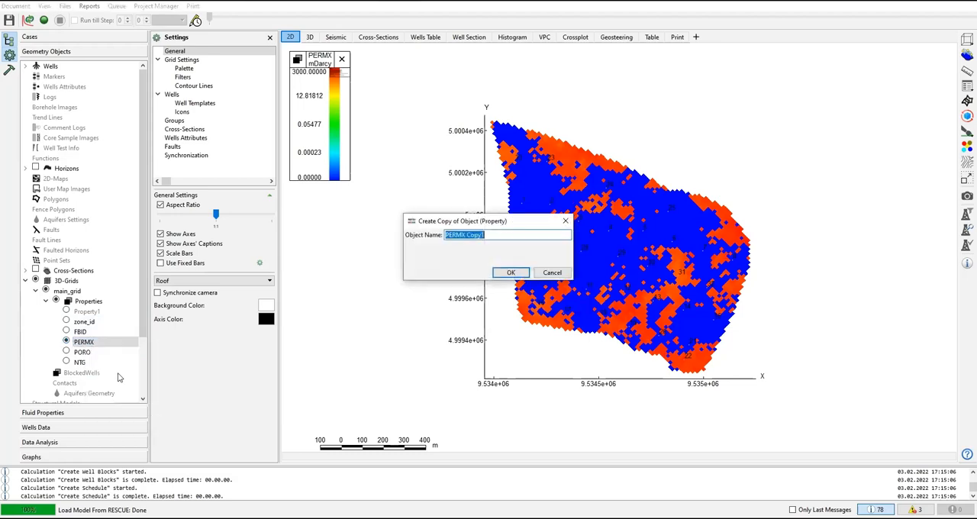
type("PERMY")
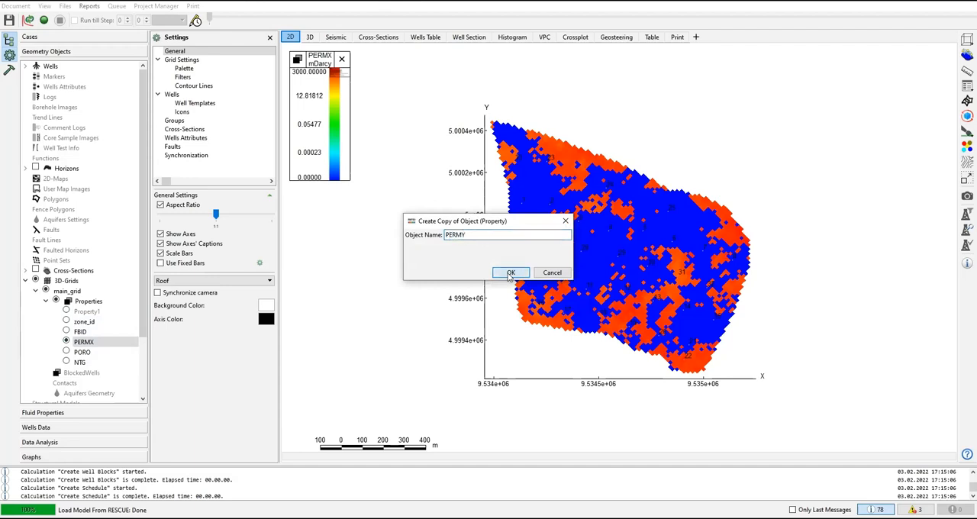
left_click(511, 273)
left_click_drag(84, 372, 90, 349)
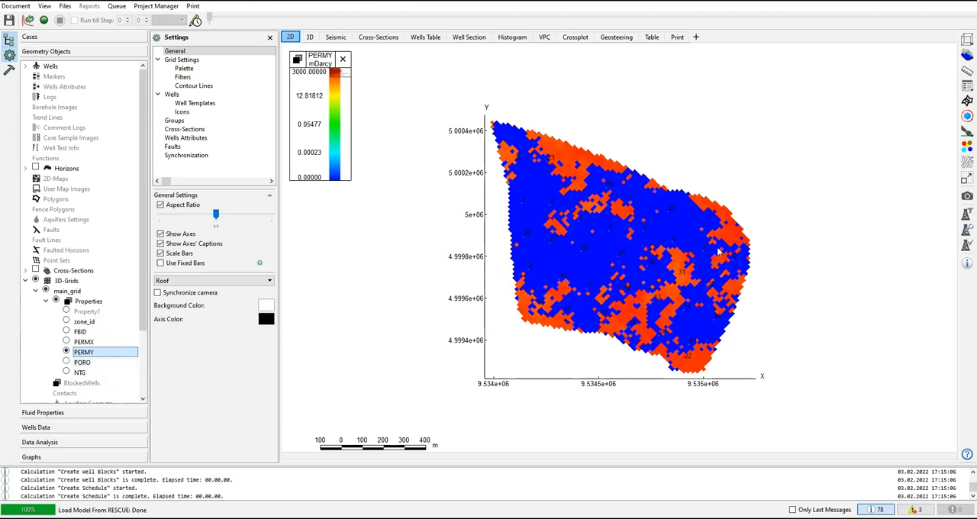
Step: Open the Arithmetics calculator for the PERMY property and move its dialog clear of the object tree
left_click(11, 73)
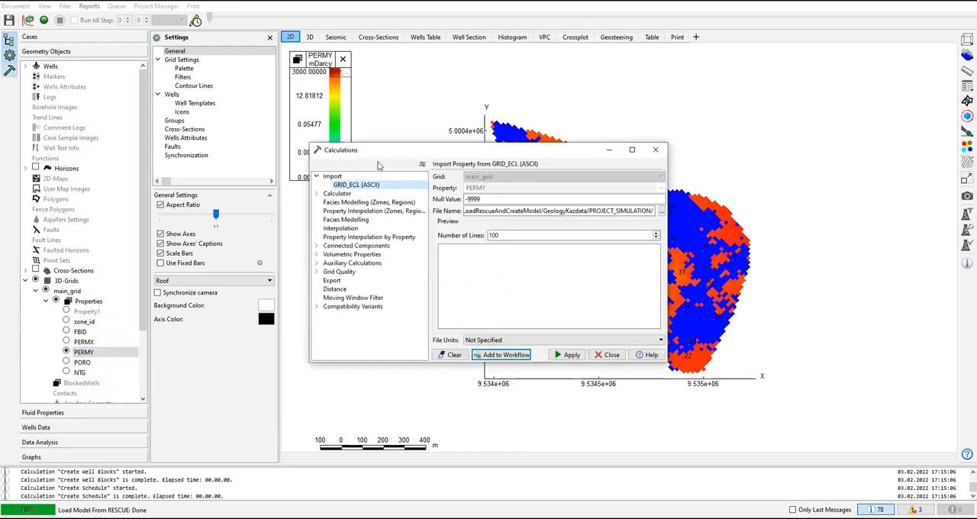
left_click_drag(379, 159, 233, 241)
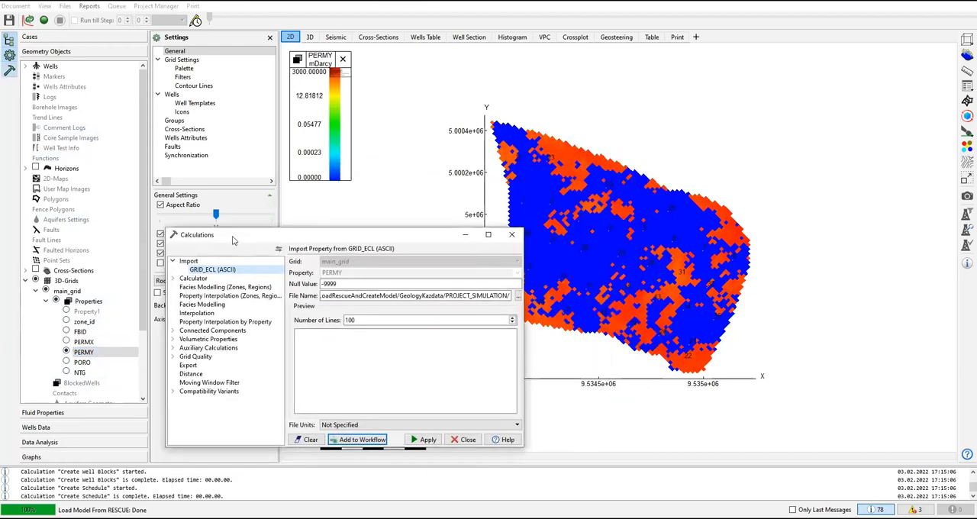
left_click(173, 278)
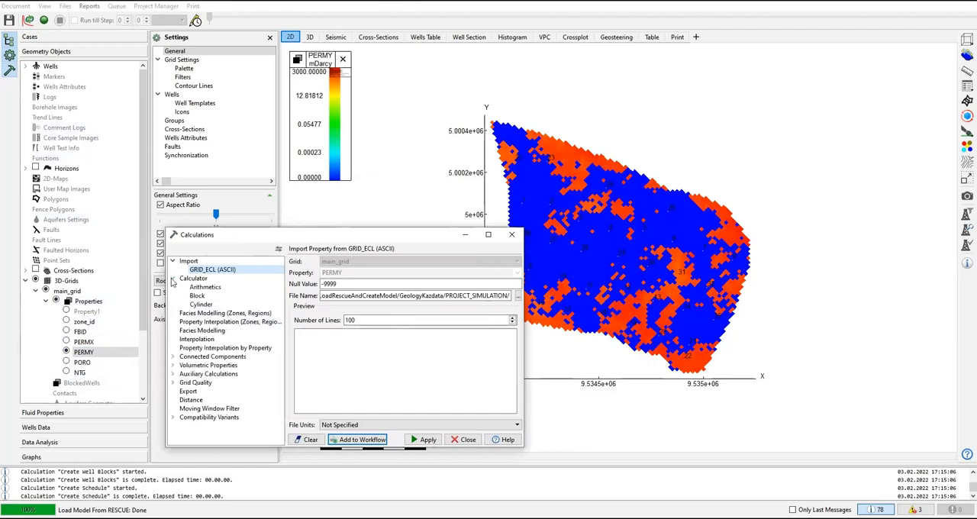
left_click(205, 287)
left_click_drag(302, 242, 418, 240)
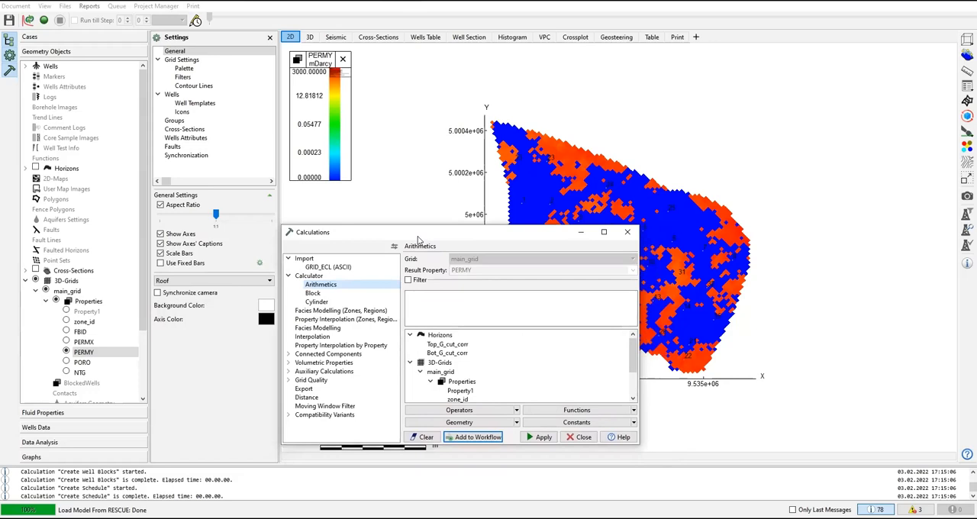
left_click(429, 305)
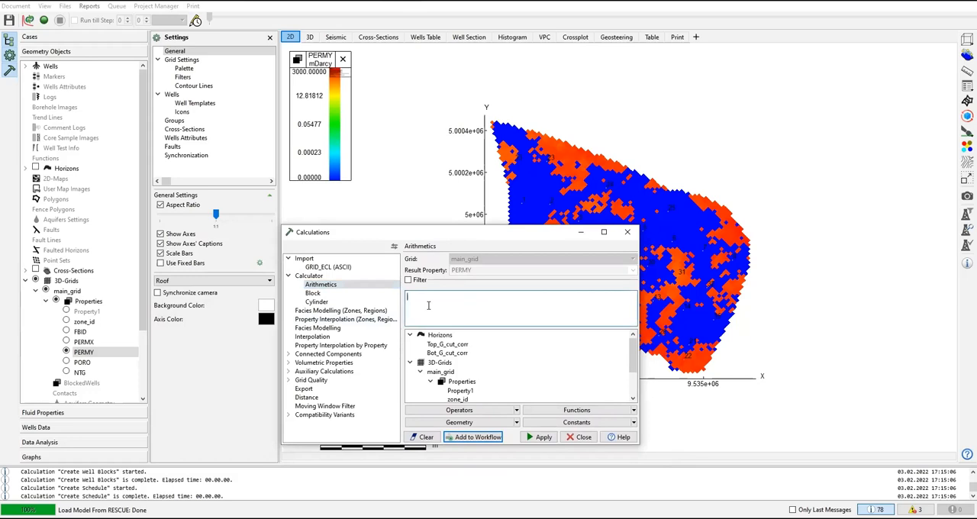
left_click(429, 305)
type("PERMX")
left_click(633, 399)
left_click(633, 399)
left_click(633, 399)
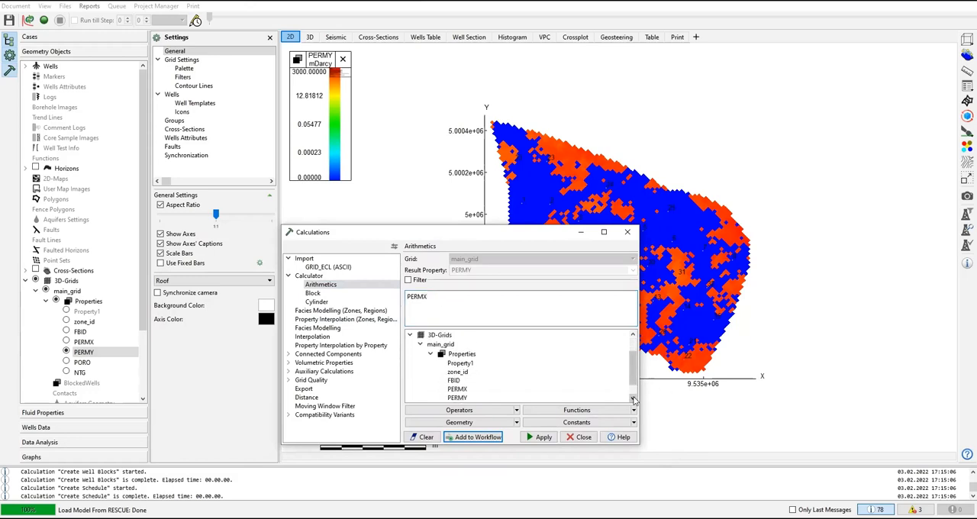
left_click_drag(632, 362, 633, 345)
left_click_drag(552, 311, 356, 289)
key("BackSpace")
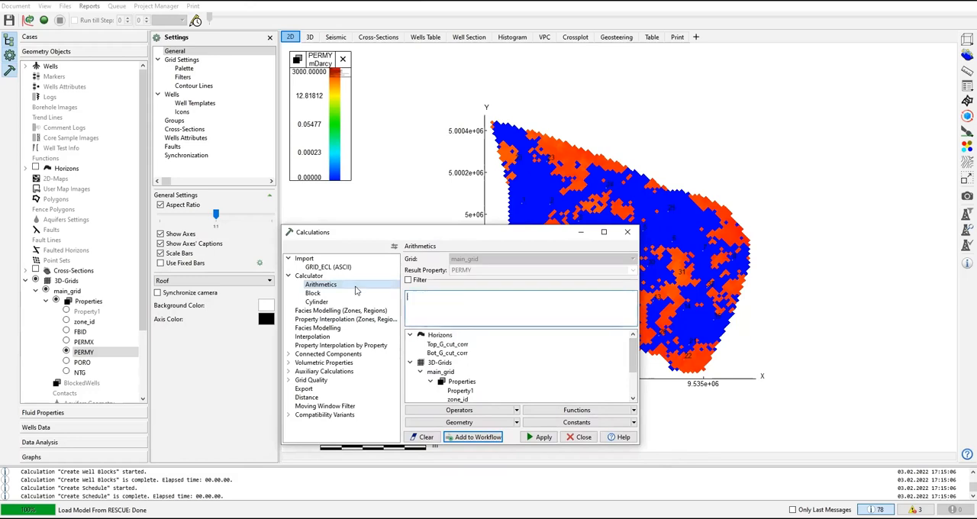
Step: Calculate PERMY with the formula PERMX, inserting PERMX from the main_grid properties, and close the calculations
left_click(433, 372)
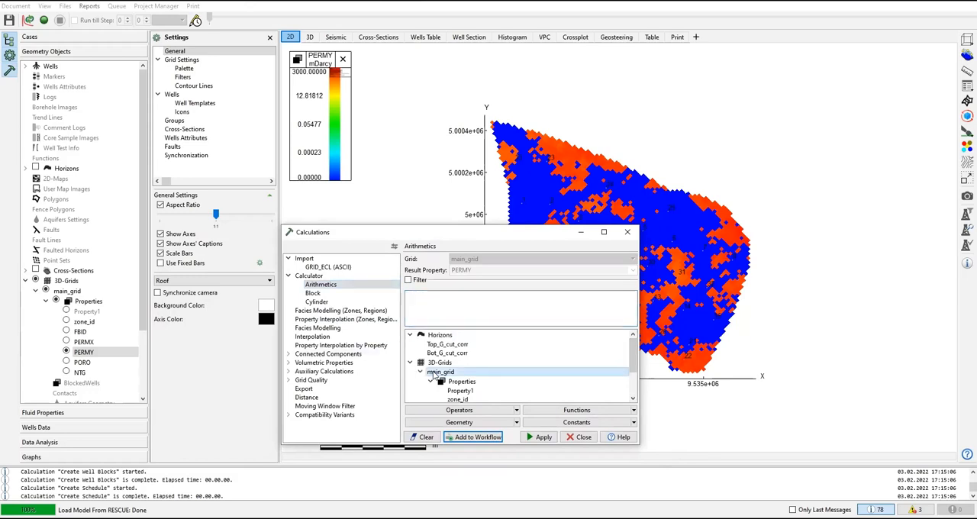
scroll(434, 374, "down", 1)
left_click(457, 390)
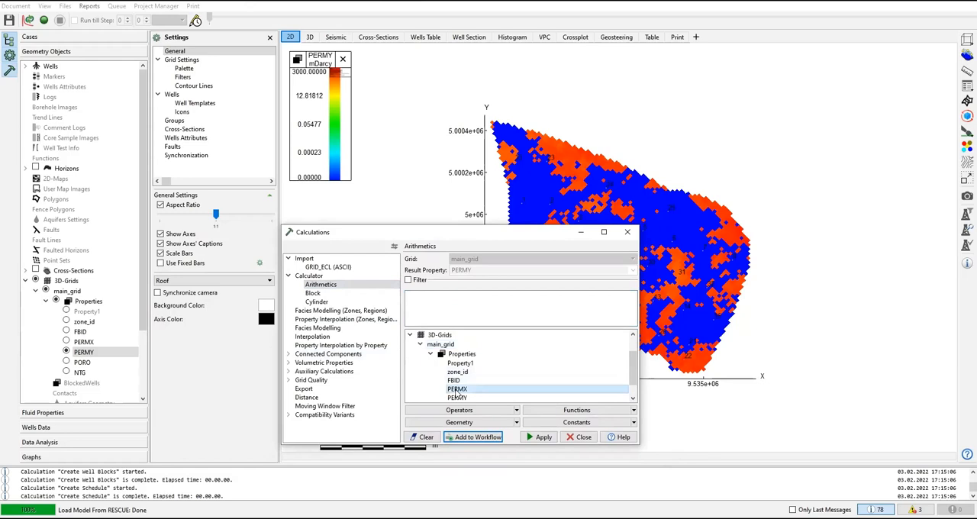
double_click(457, 389)
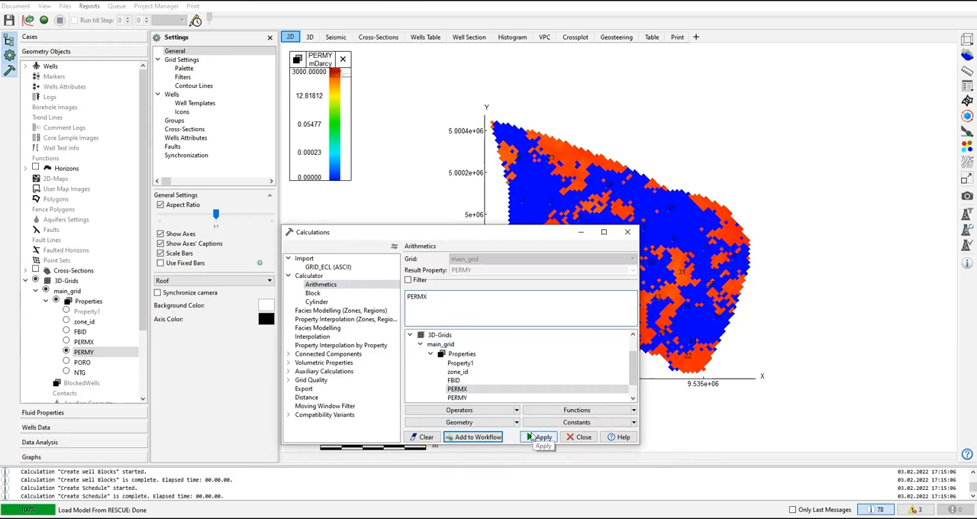
left_click(431, 300)
left_click_drag(409, 292, 429, 299)
left_click(429, 300)
left_click_drag(430, 299, 402, 299)
left_click(439, 298)
left_click(542, 438)
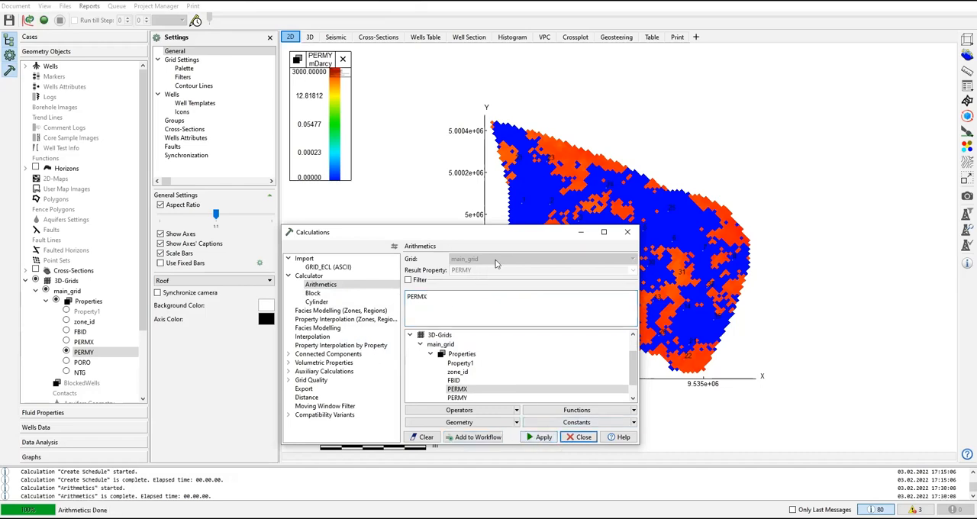
left_click(625, 233)
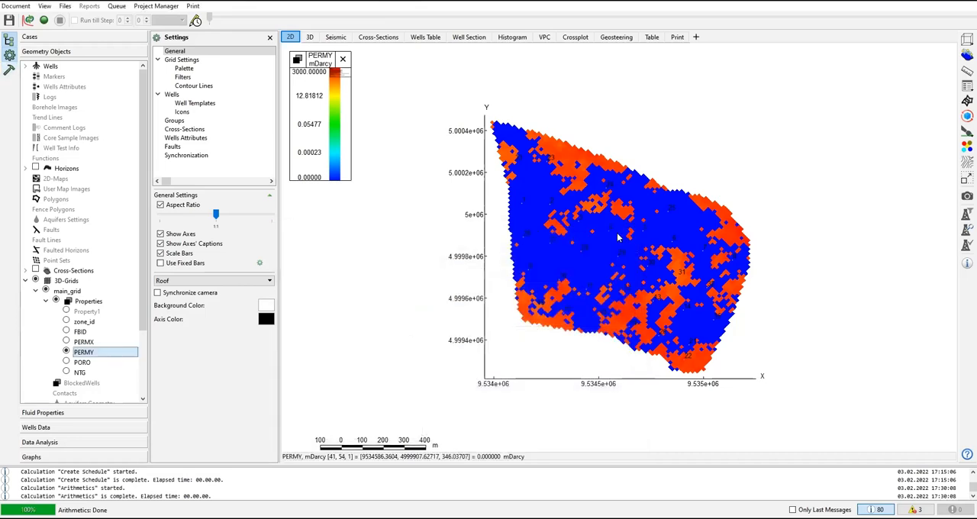
Step: Duplicate the PERMY grid property as PERMZ and place the copy directly below PERMY in the property list
right_click(86, 357)
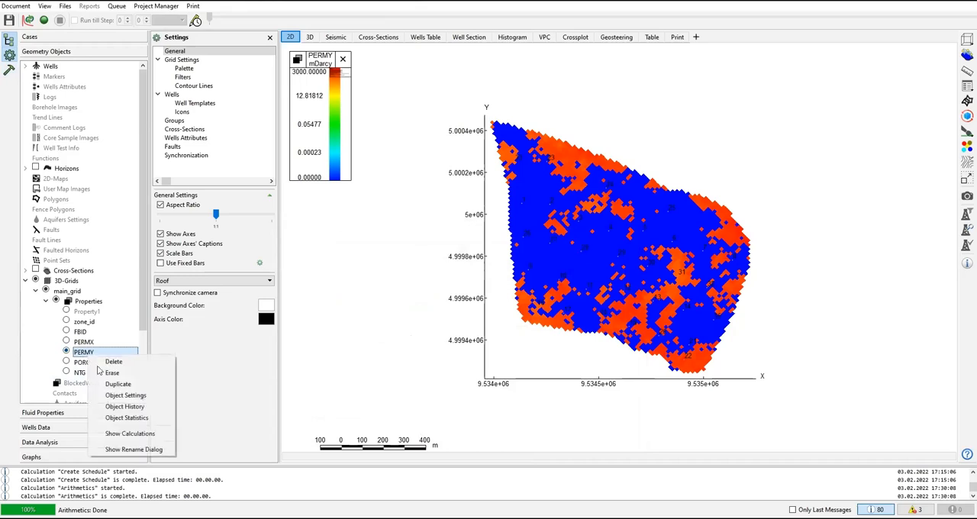
left_click(114, 379)
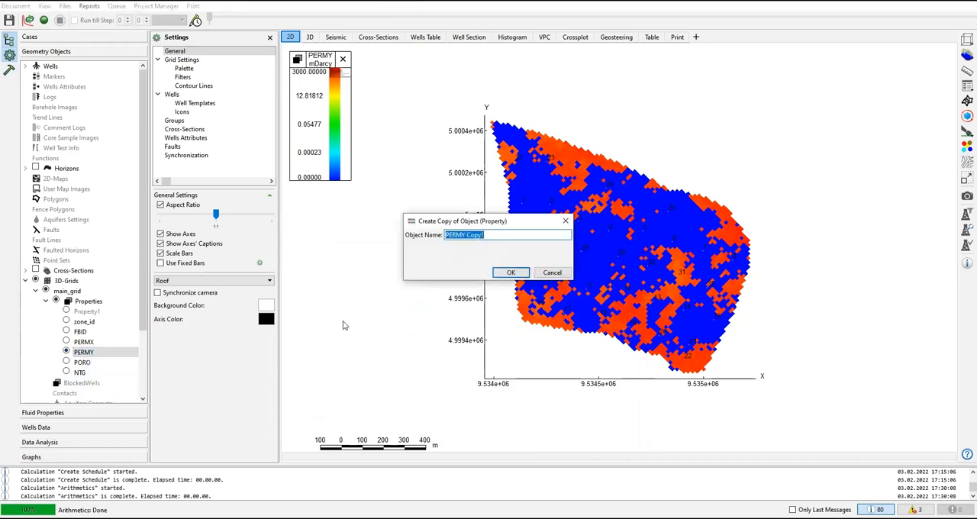
type("PERMZ")
left_click(511, 273)
left_click_drag(91, 387, 94, 361)
Step: Calculate PERMZ with the arithmetic formula PERMX*0.1 and close the calculations
right_click(94, 369)
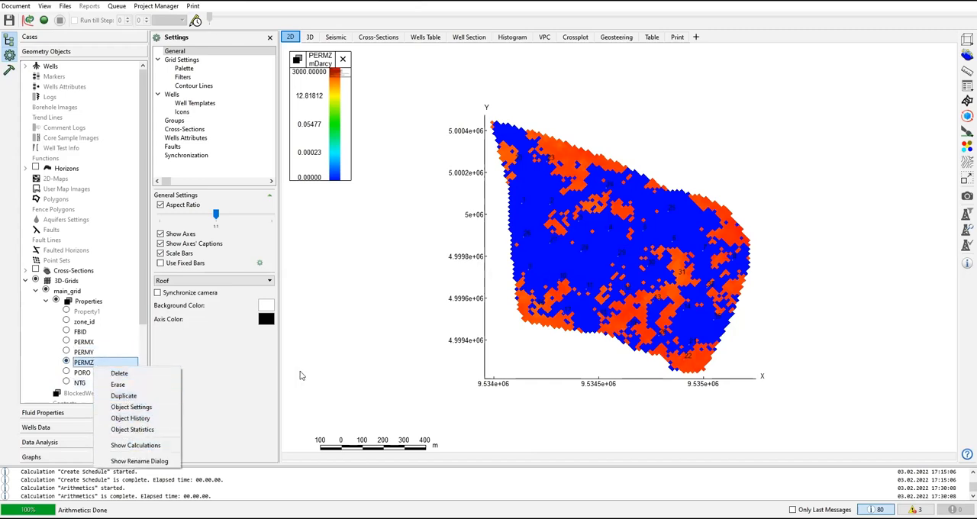
left_click(330, 363)
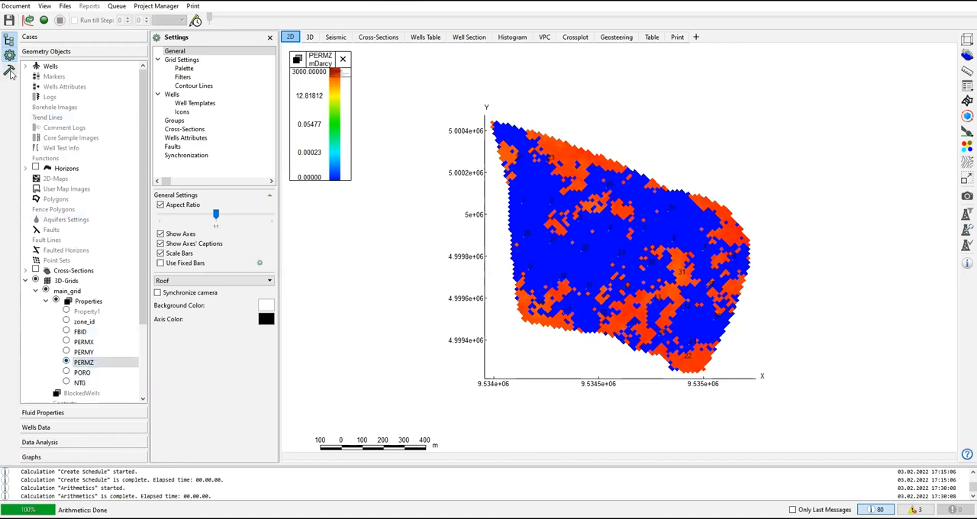
right_click(90, 365)
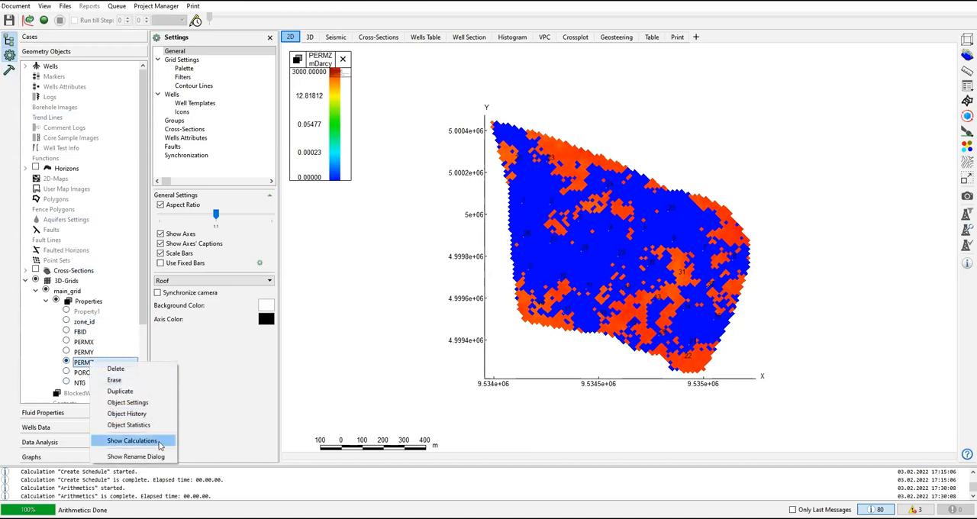
left_click(133, 441)
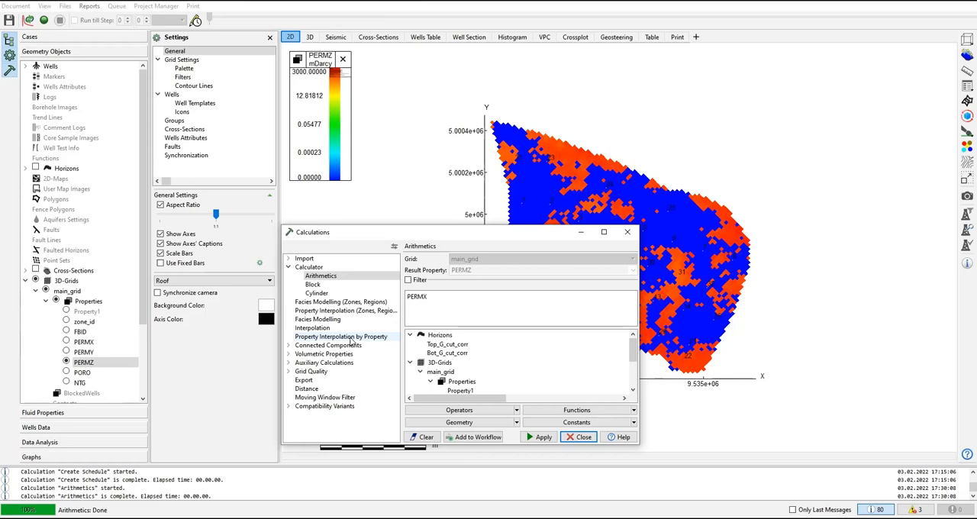
left_click_drag(433, 299, 401, 297)
left_click(467, 297)
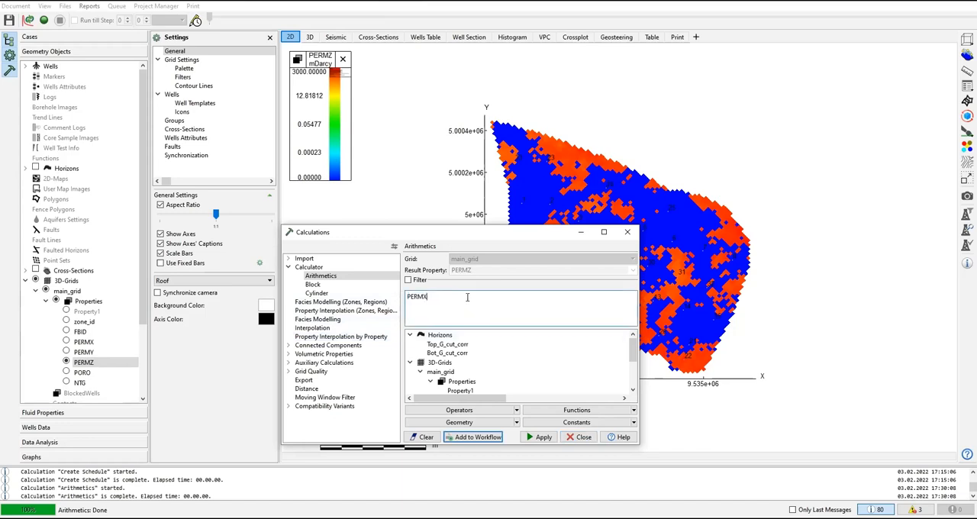
type("*0.1")
left_click(541, 438)
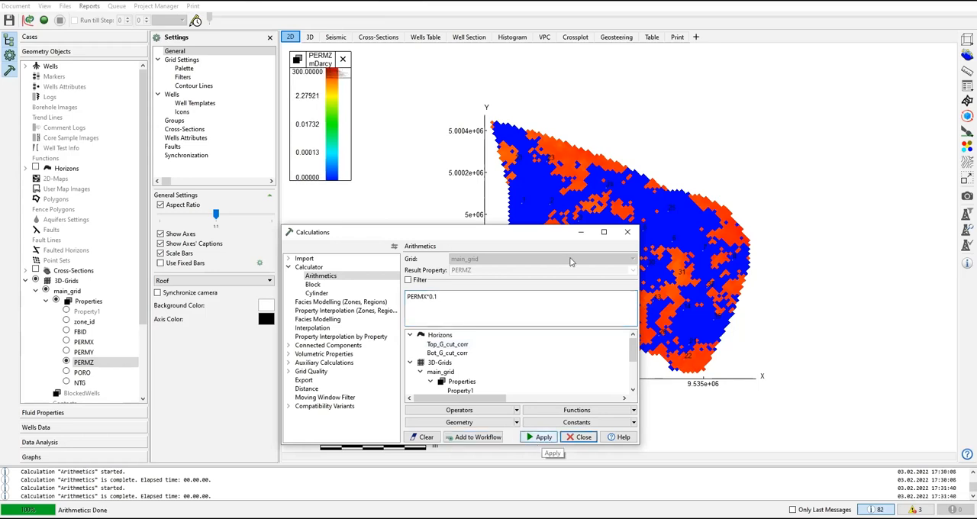
left_click(628, 232)
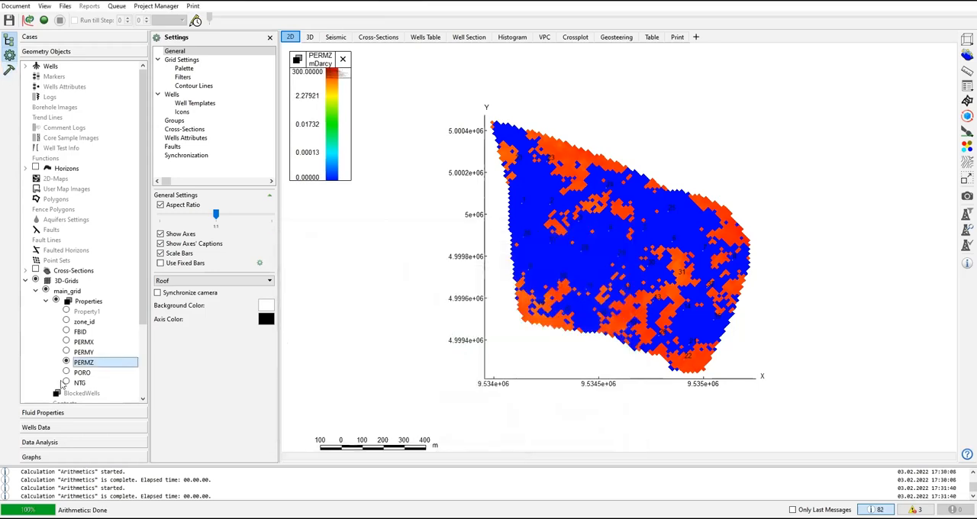
Step: Compare the colour scale ranges of PERMX, PERMY and PERMZ on the 2D map
left_click(66, 343)
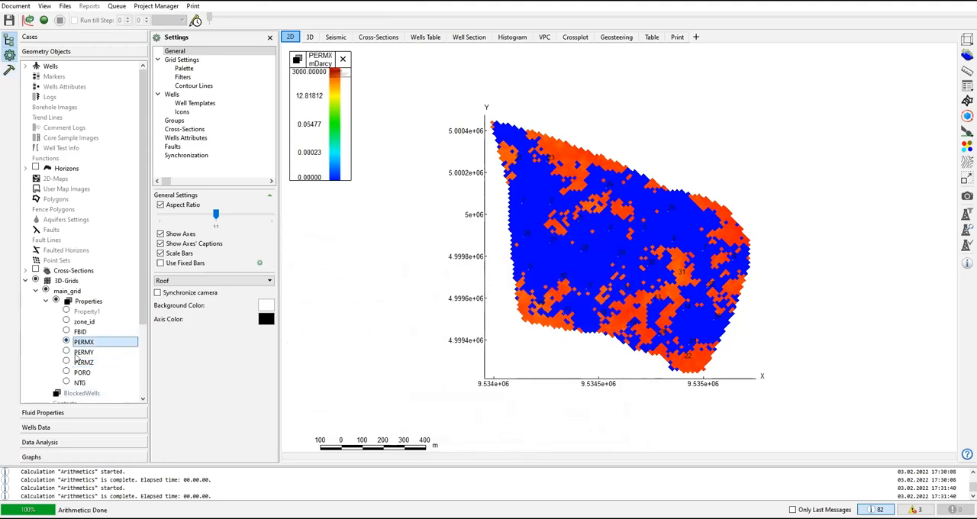
left_click(67, 356)
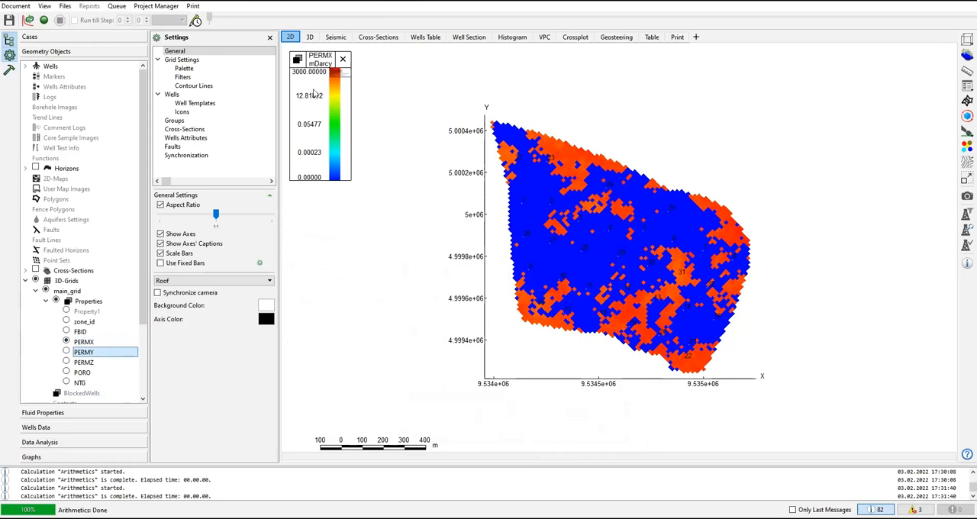
left_click_drag(333, 72, 332, 76)
left_click(67, 351)
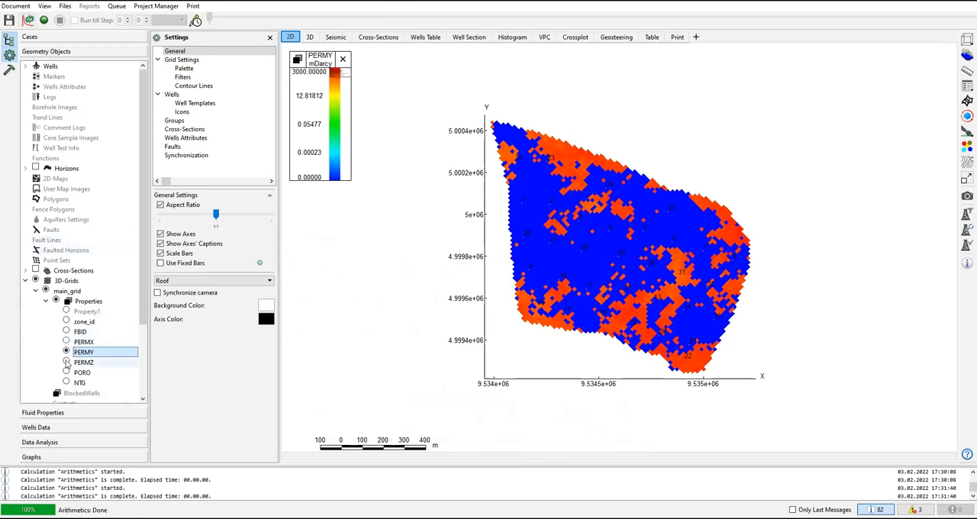
left_click(66, 362)
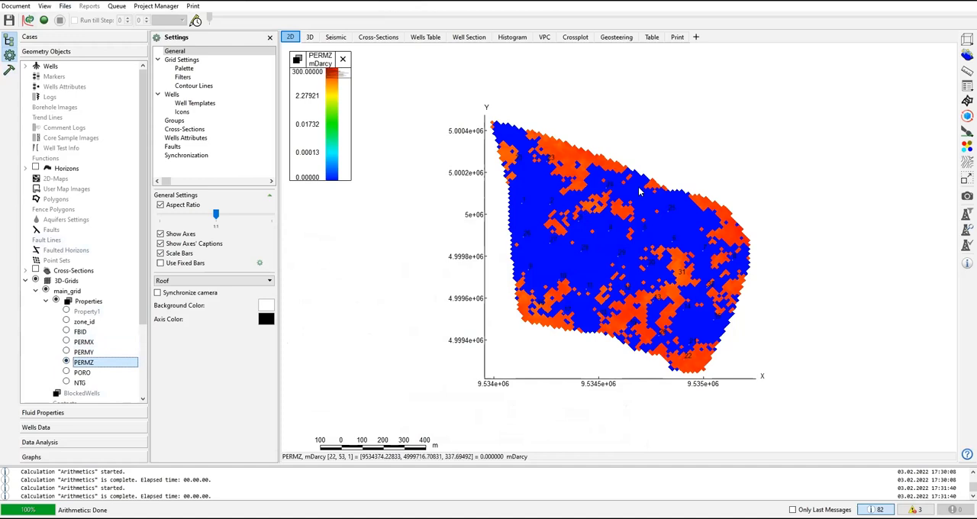
mouse_move(333, 73)
left_mouse_down()
mouse_move(332, 84)
mouse_move(333, 70)
left_mouse_up()
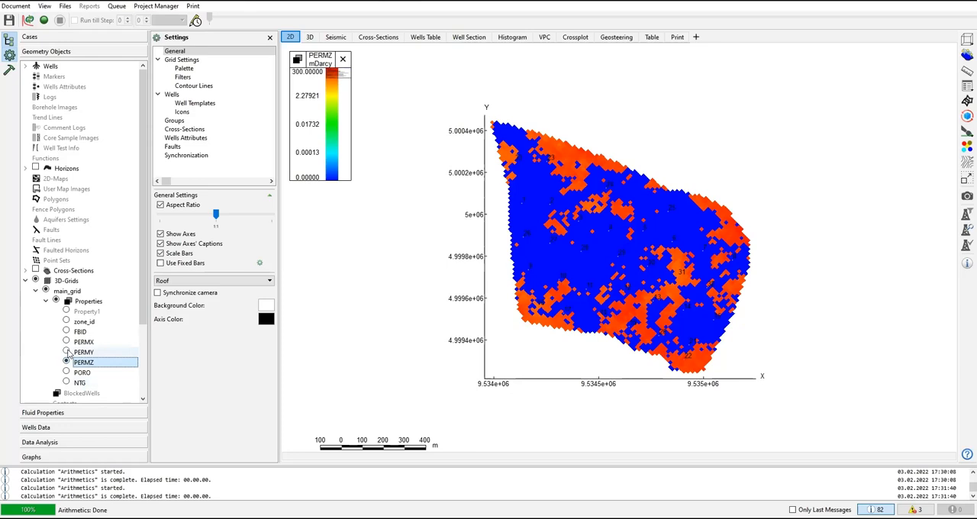
left_click(66, 352)
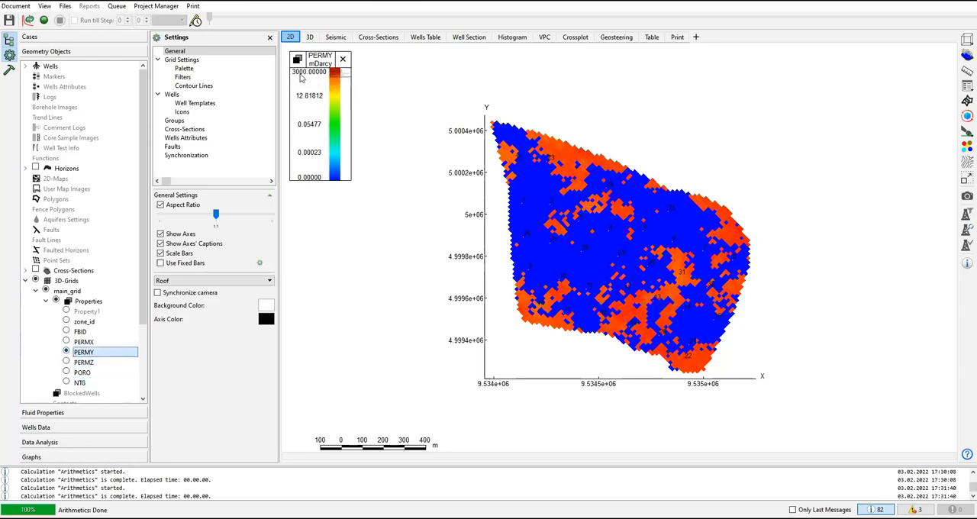
left_click(82, 342)
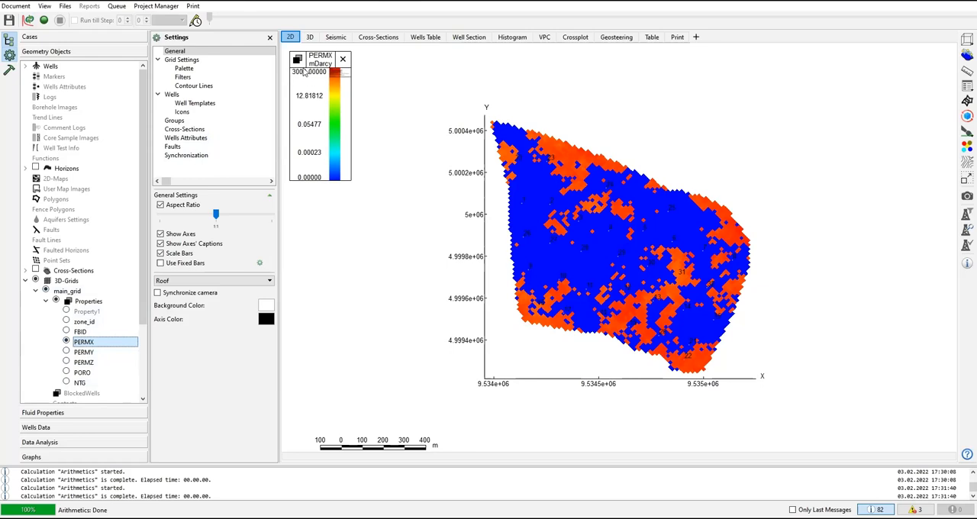
left_click(66, 362)
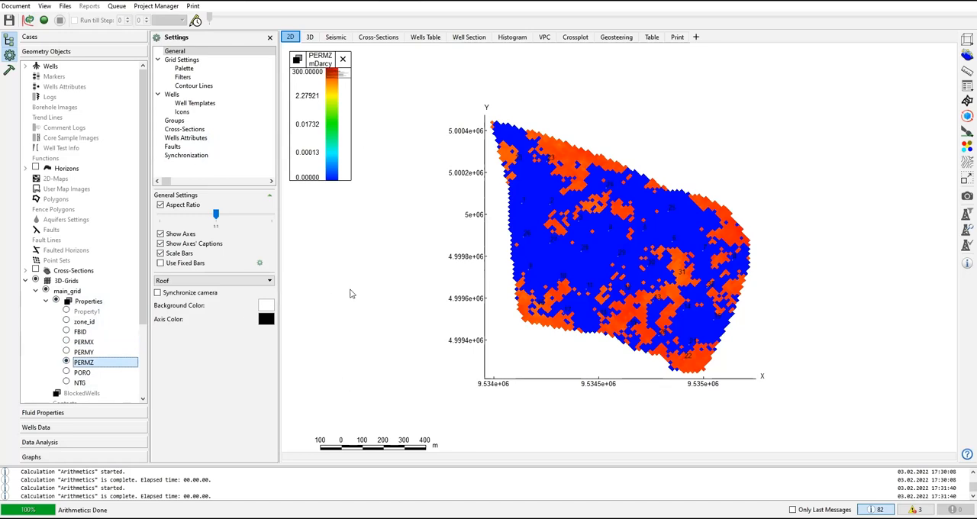
Step: Reposition the scale bar on the 2D map slightly closer to the grid
left_click_drag(359, 439, 362, 448)
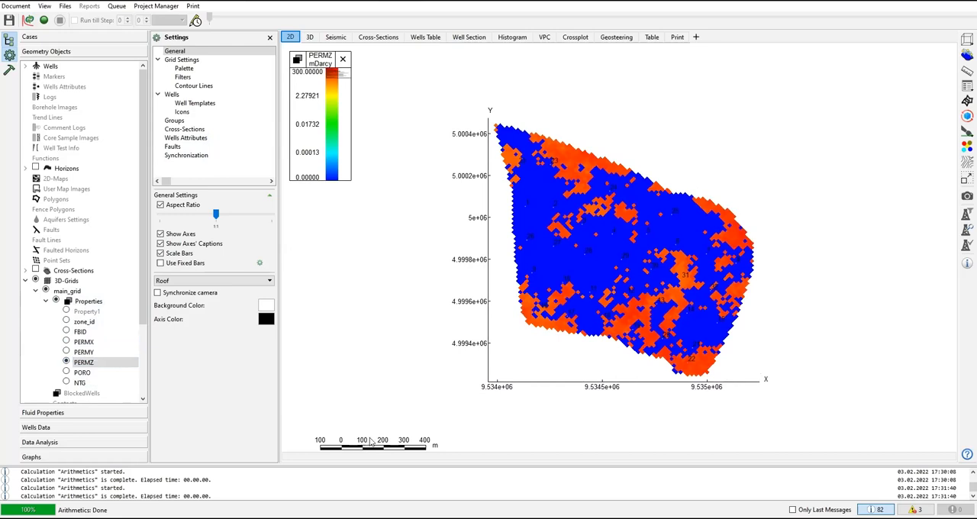
left_click_drag(374, 450, 385, 419)
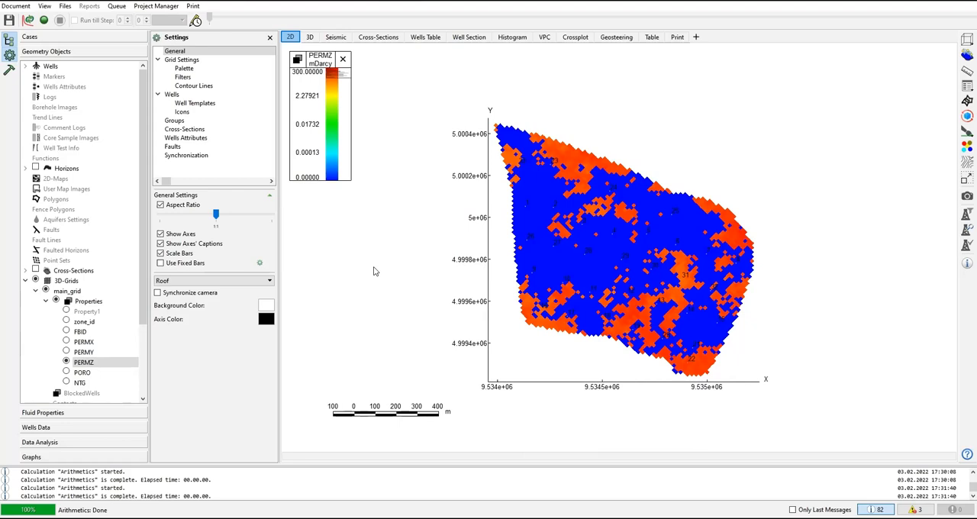
Step: Review the PERMX, PERMY, PERMZ, PORO and NTG properties one after another on the 2D map
left_click(69, 343)
left_click(66, 341)
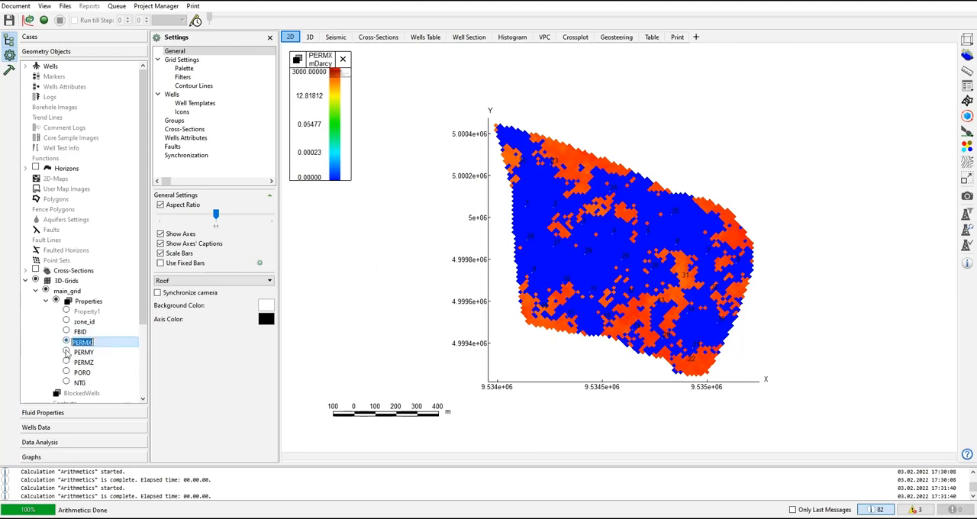
left_click(67, 353)
left_click(67, 352)
left_click(67, 362)
left_click(66, 362)
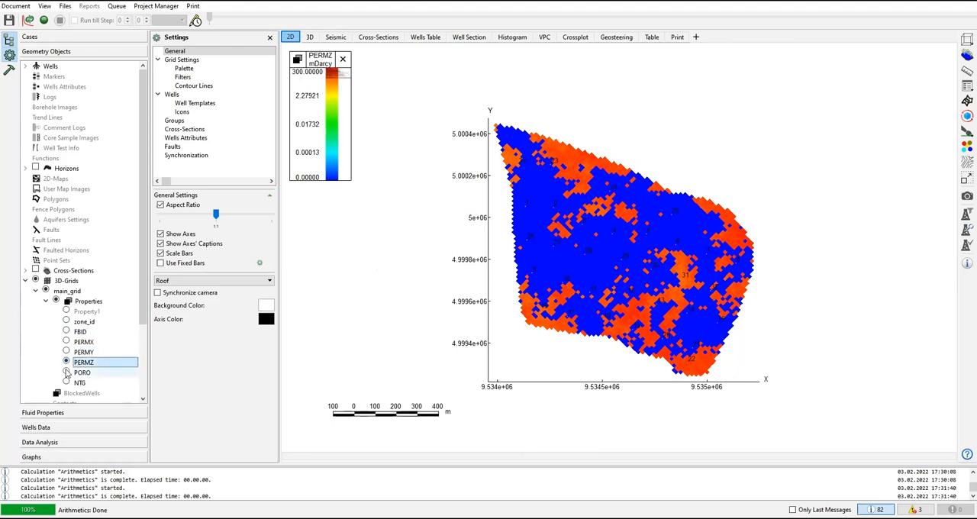
left_click(66, 372)
left_click(66, 382)
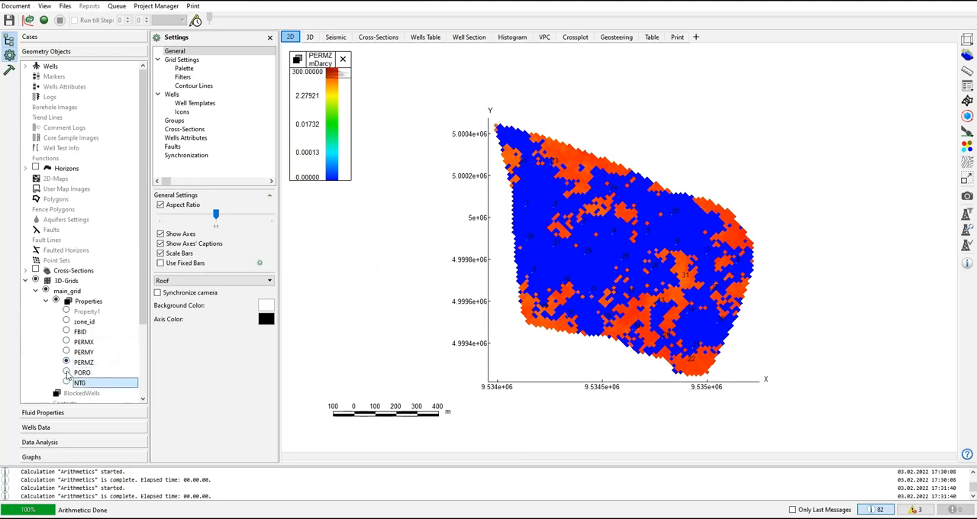
left_click(68, 372)
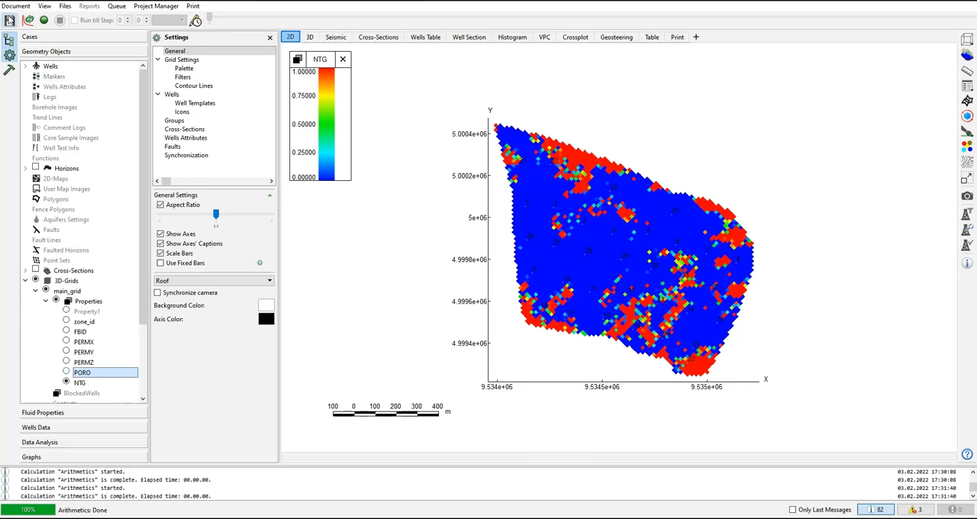
Step: Save the project and open its fluid properties
left_click(9, 19)
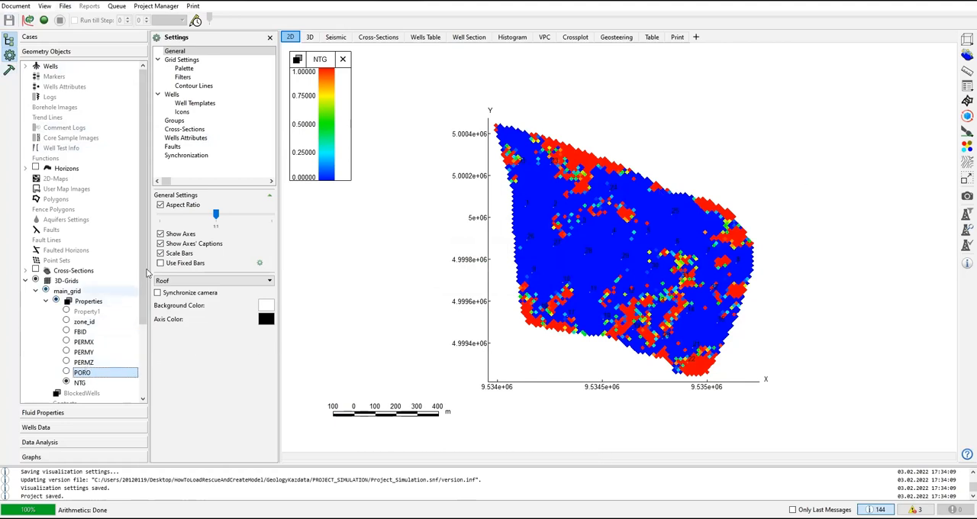
scroll(147, 272, "down", 3)
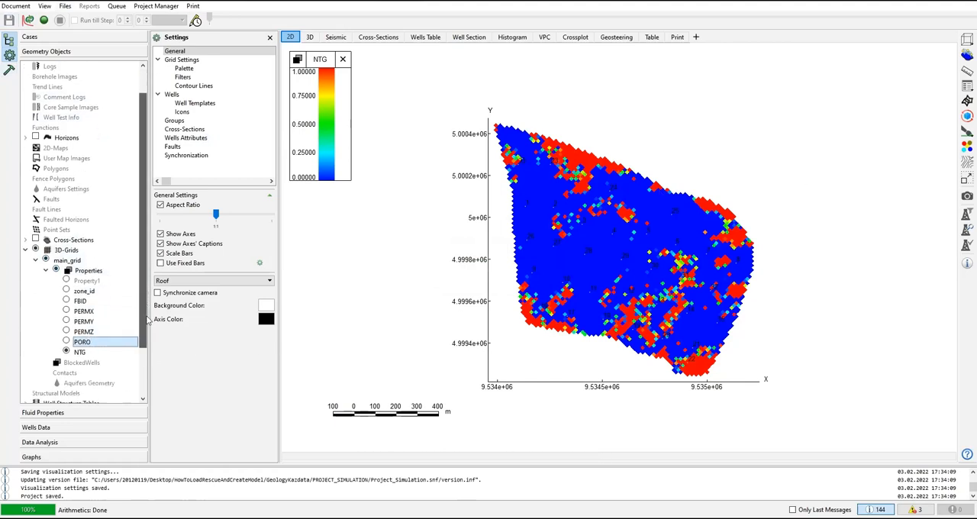
left_click(58, 414)
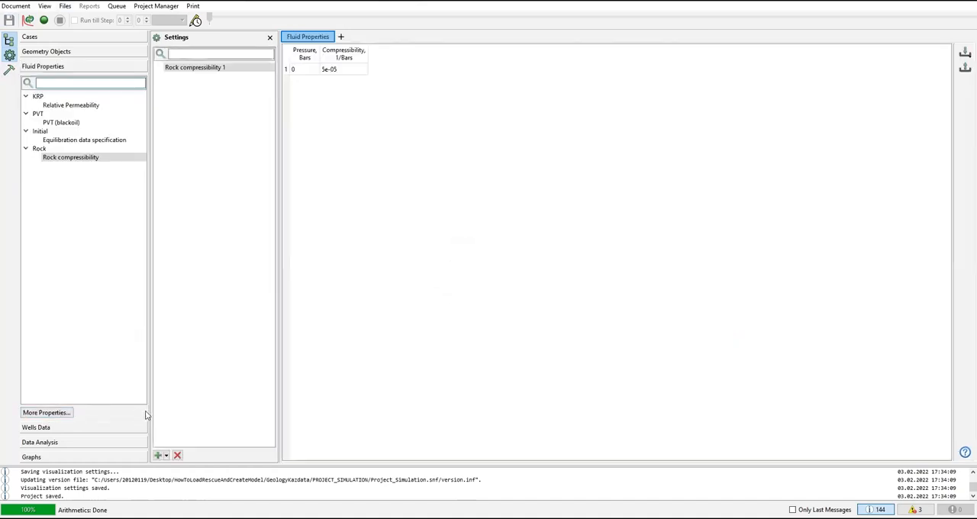
left_click(61, 54)
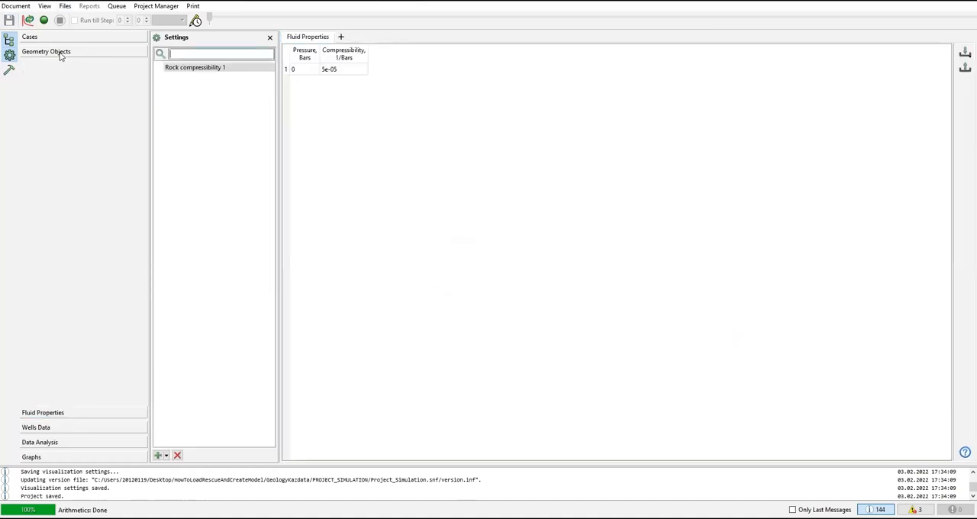
left_click(59, 413)
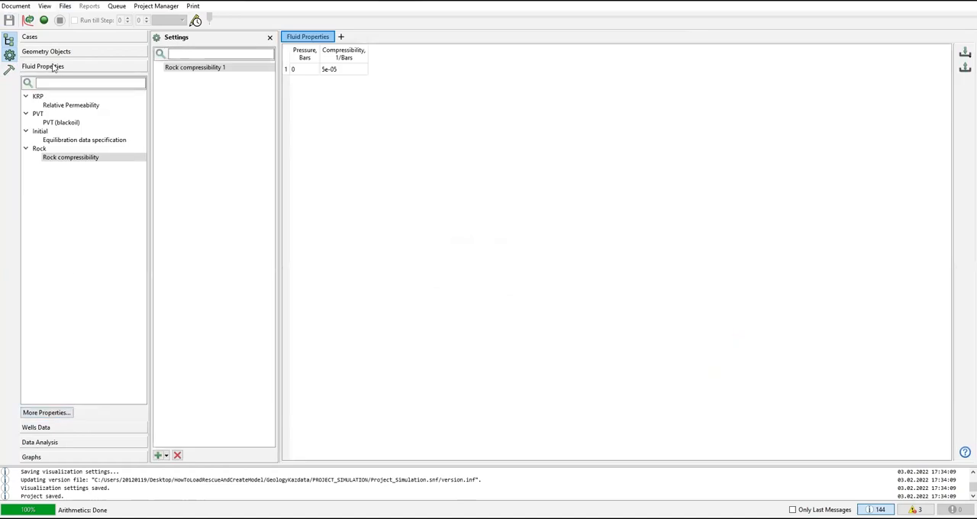
Step: Open the relative permeability data, enable Relative Permeability 1 and enlarge its curve plot
left_click(61, 107)
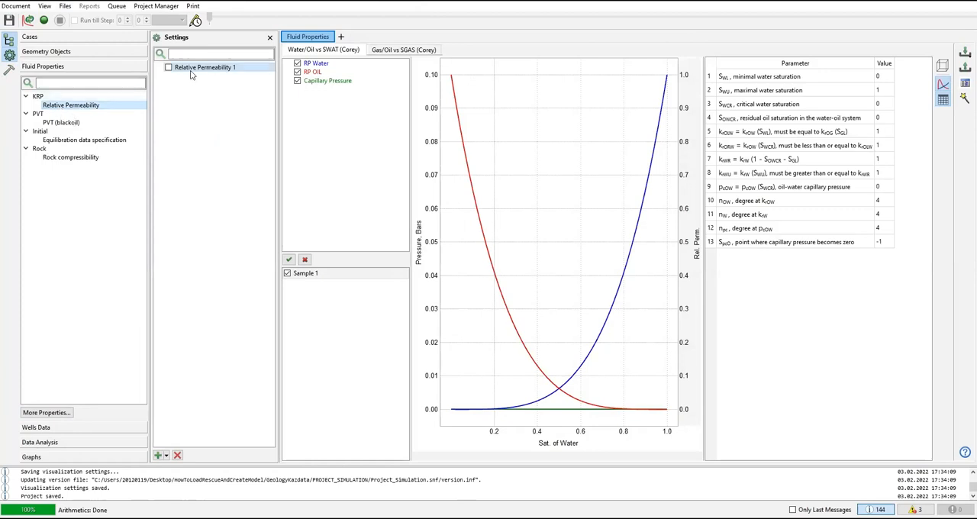
left_click(169, 68)
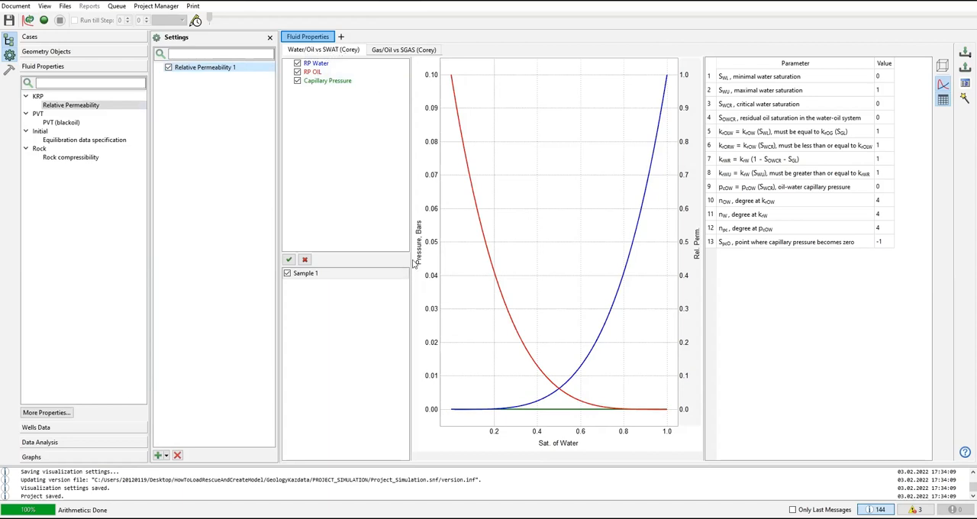
left_click_drag(404, 258, 372, 257)
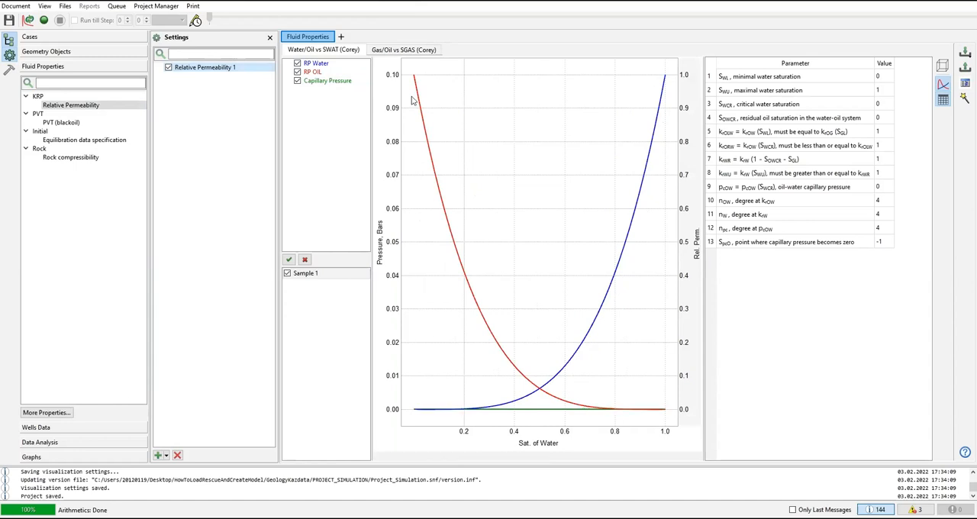
Step: Examine the gas/oil Corey curves, then the saturation, endpoint and degree parameters of the water/oil Corey curves
left_click(386, 51)
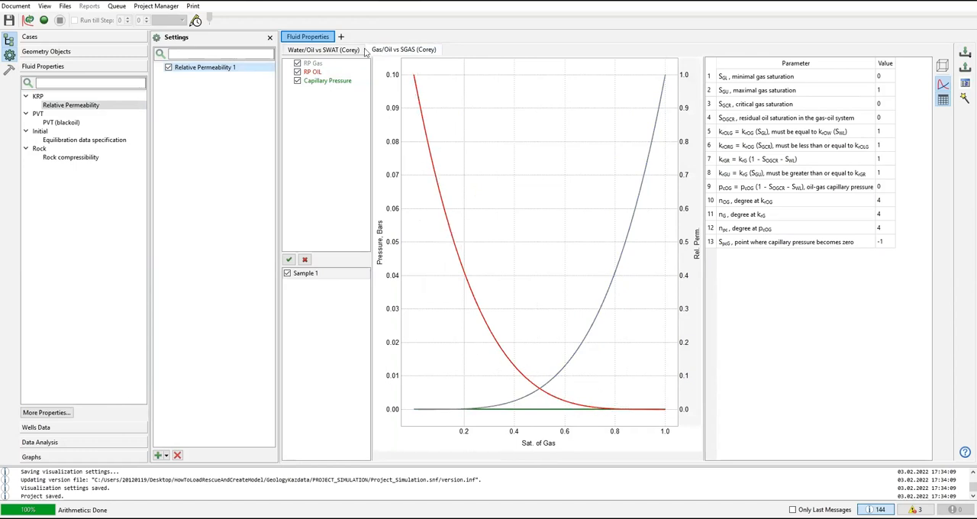
left_click(339, 49)
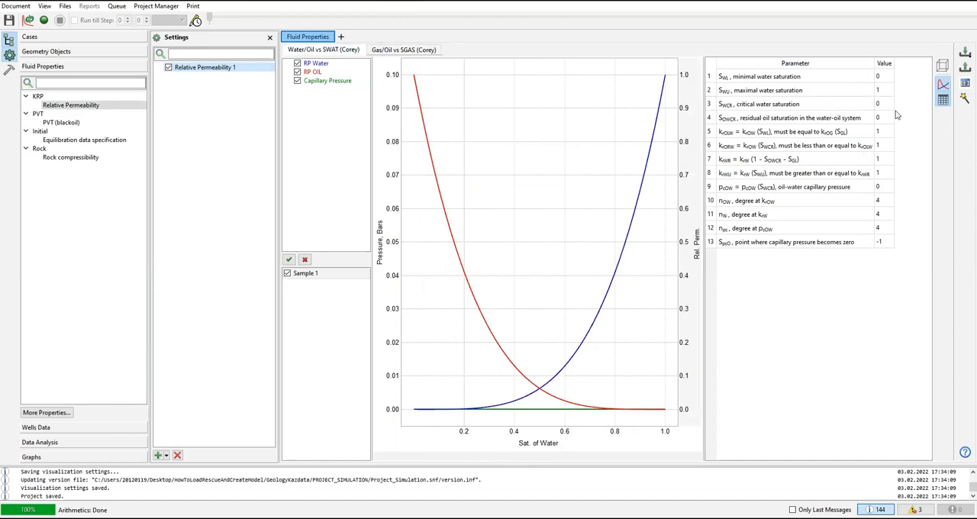
left_click(882, 80)
left_click(884, 92)
left_click(886, 108)
left_click(889, 131)
left_click(892, 158)
left_click(885, 79)
left_click(884, 106)
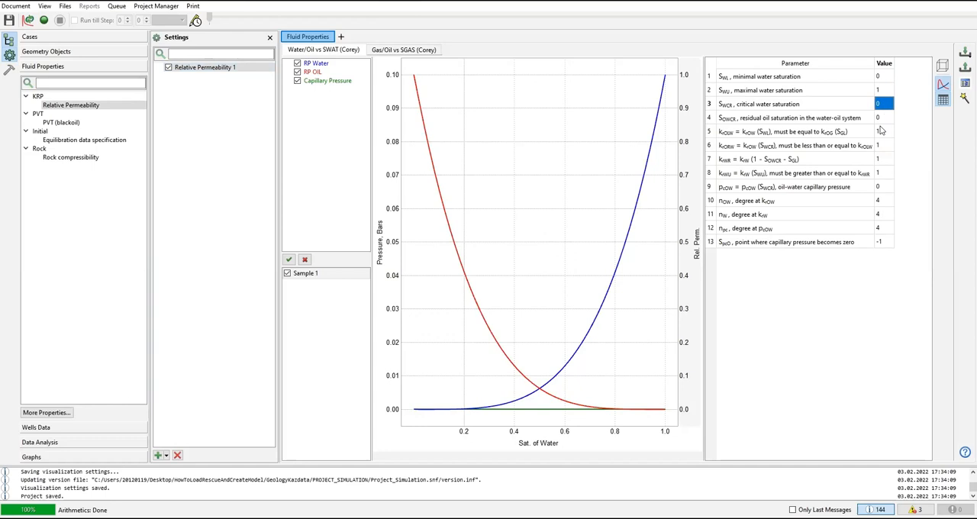
left_click(882, 132)
left_click(883, 145)
left_click(884, 173)
left_click(883, 200)
Step: Open the black-oil PVT data Variant 1 in PVT Designer, close the project tree and enlarge the plot area
left_click(59, 124)
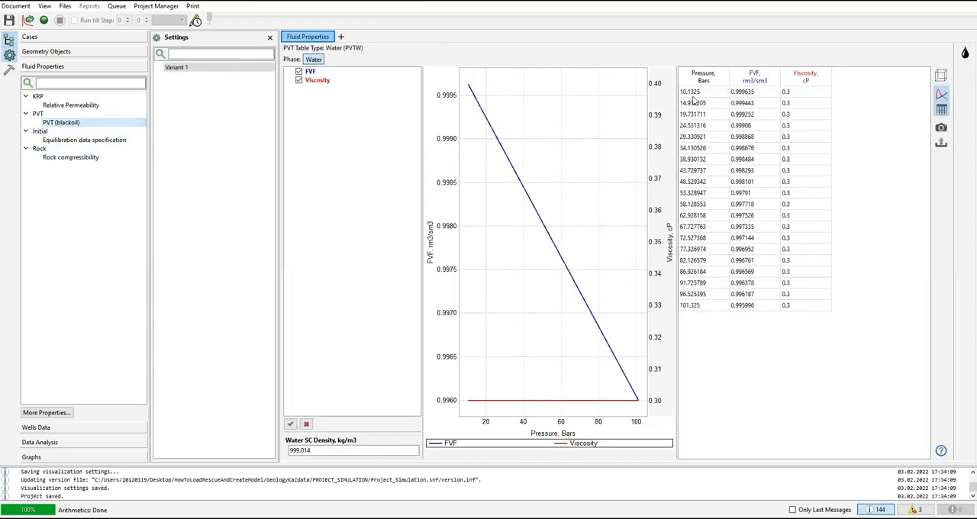
left_click(181, 68)
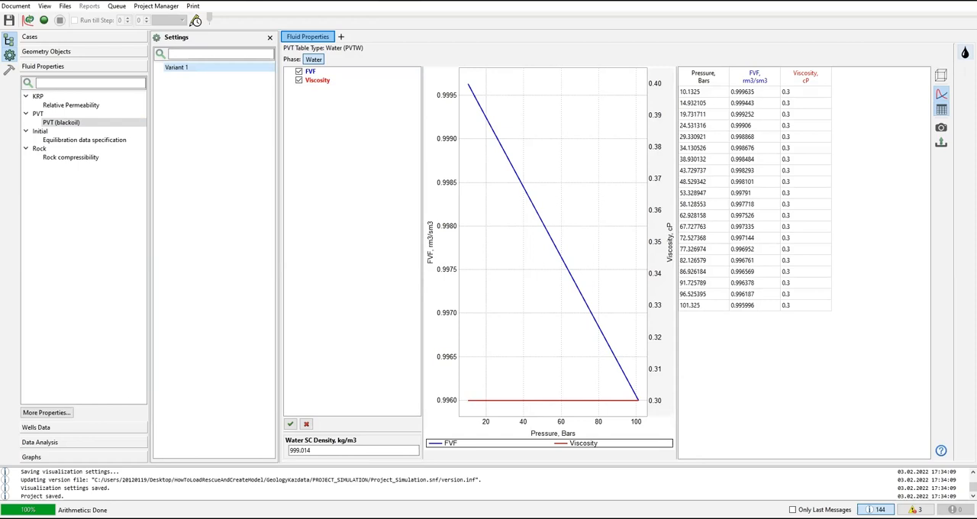
left_click(965, 52)
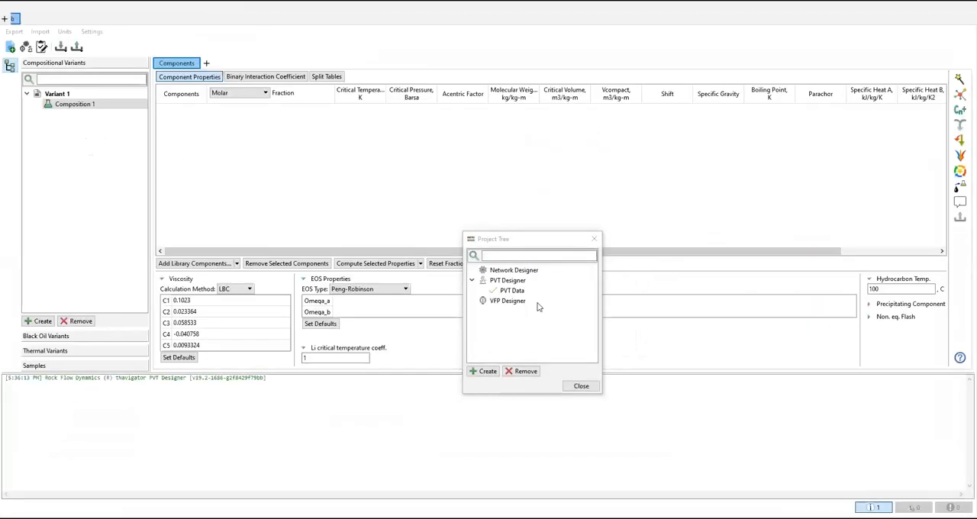
left_click(596, 242)
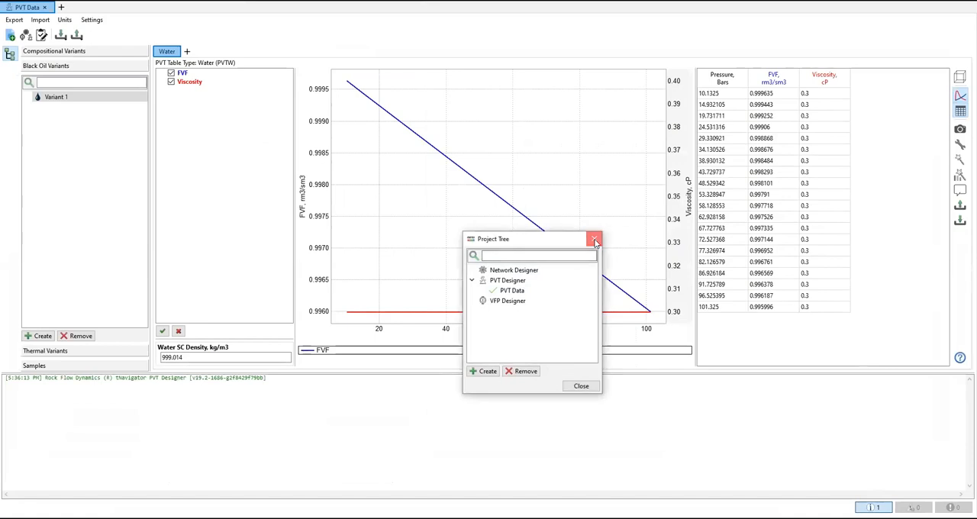
left_click_drag(395, 374, 391, 492)
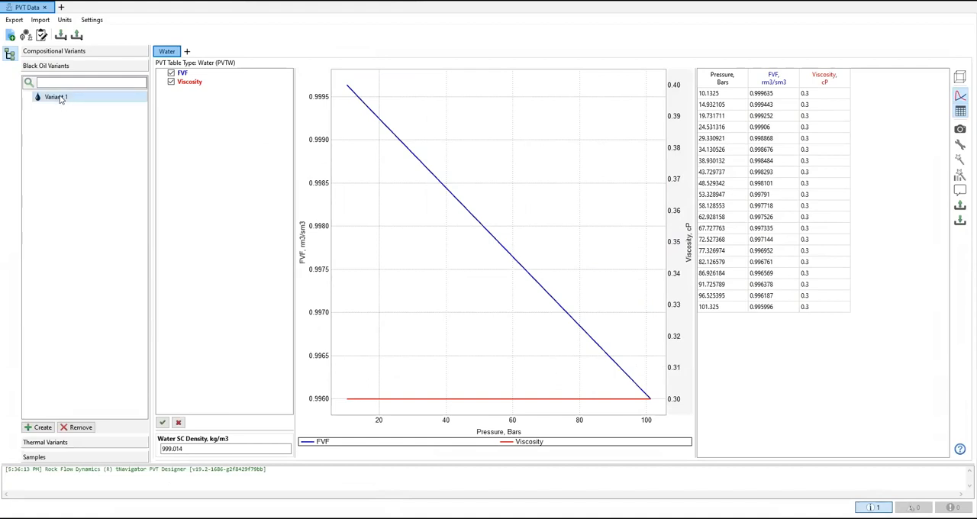
Step: Rename the black oil variant Variant 1 as PVT
right_click(59, 98)
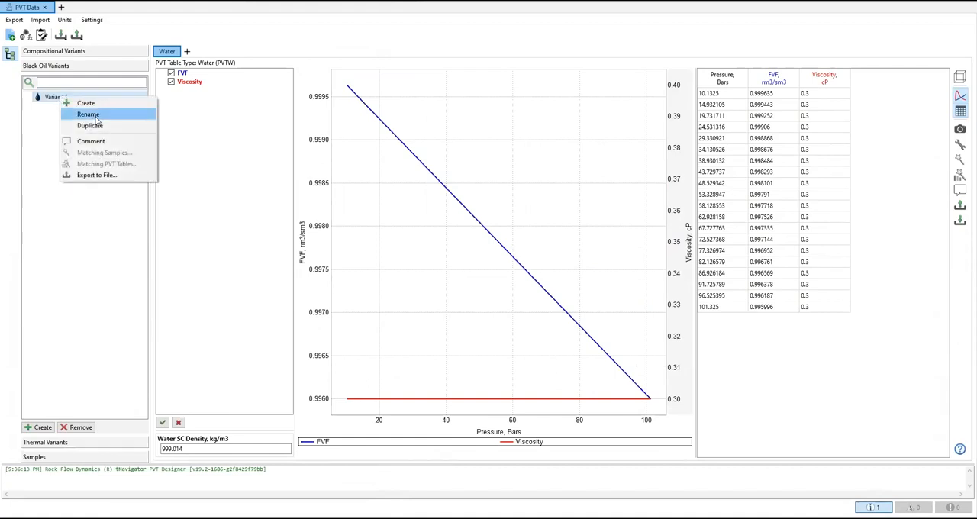
left_click(93, 114)
type("PVT")
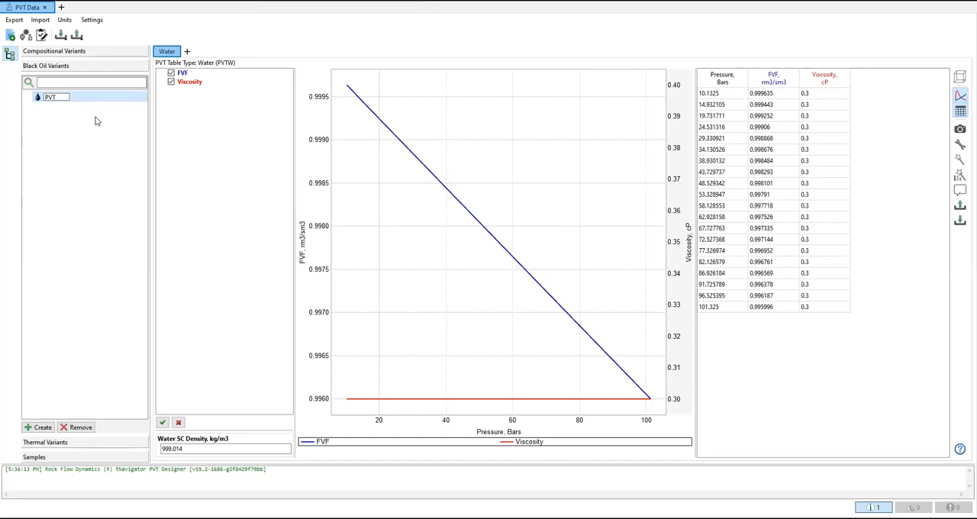
key("Return")
Step: Start adding an oil table to the PVT variant and review its minimum and maximum pressure settings
left_click(187, 53)
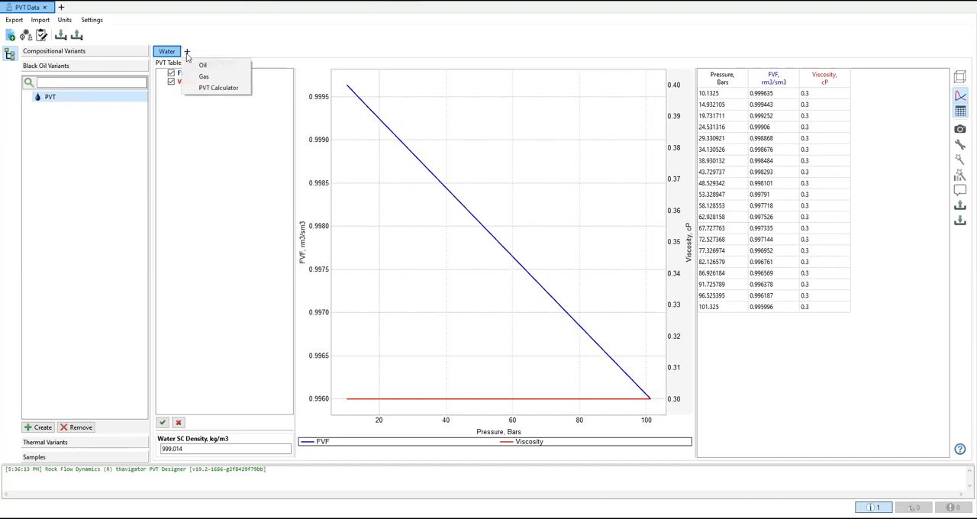
left_click(205, 65)
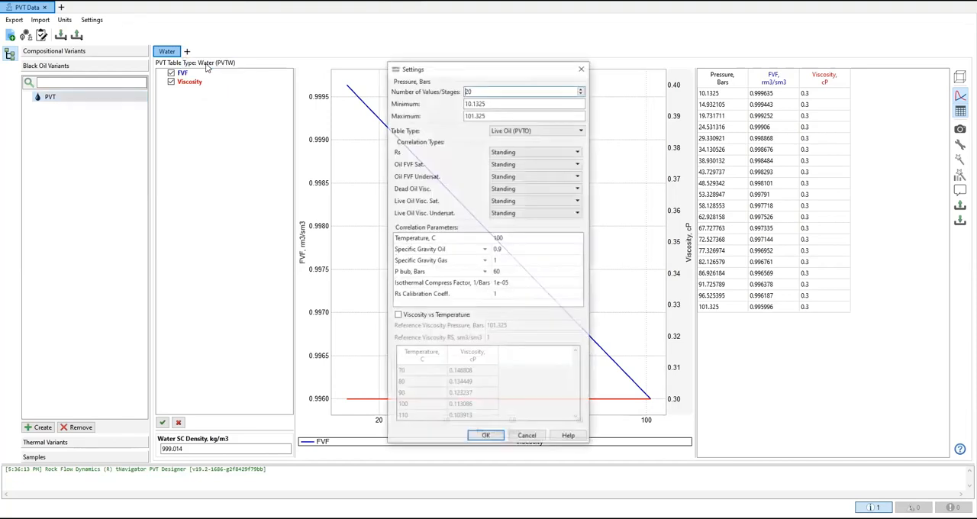
left_click_drag(503, 69, 460, 54)
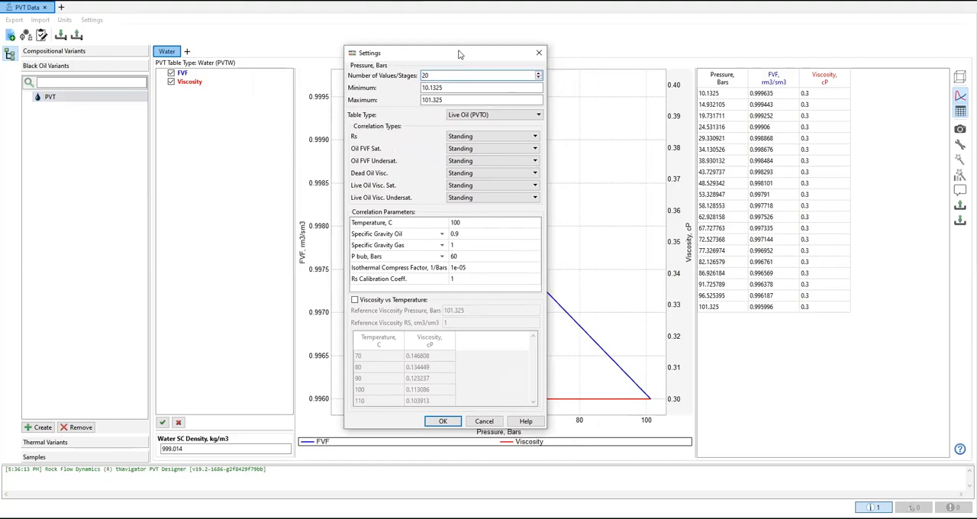
left_click_drag(423, 58, 471, 84)
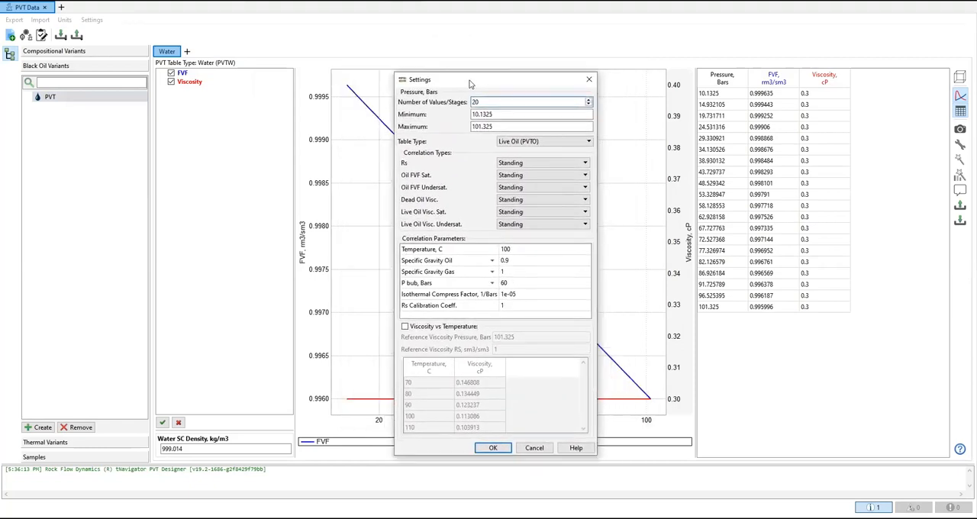
left_click(499, 114)
left_click(502, 126)
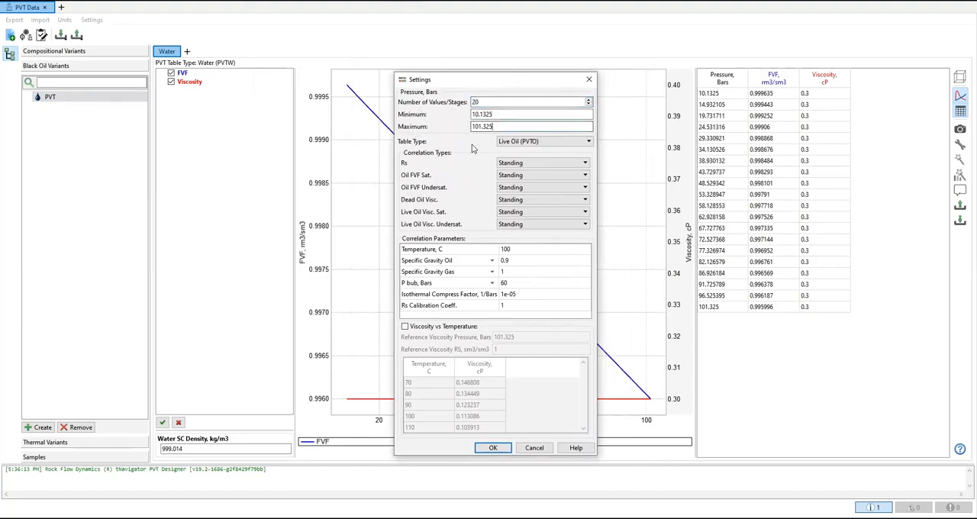
Step: Keep Standing for Rs and set the saturated and undersaturated oil FVF correlations to Vasquez and Beggs
left_click(534, 168)
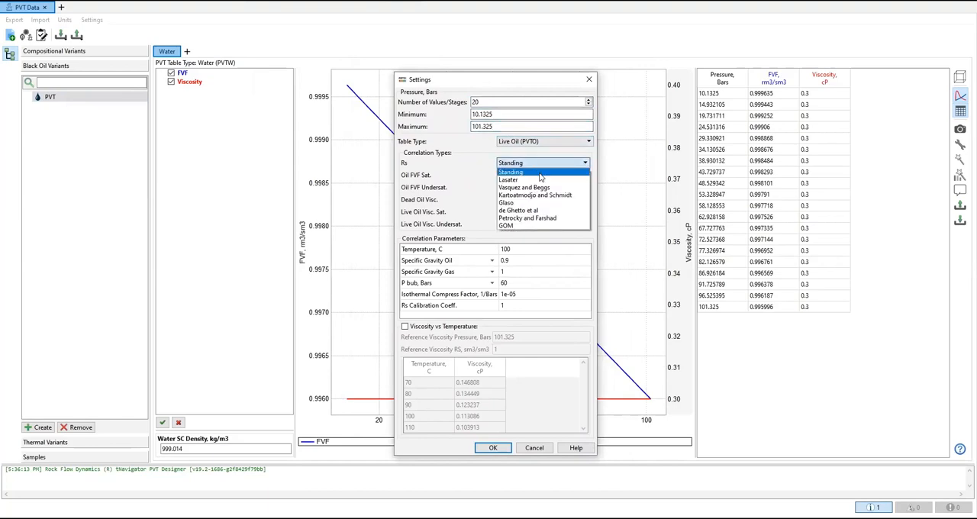
left_click(540, 174)
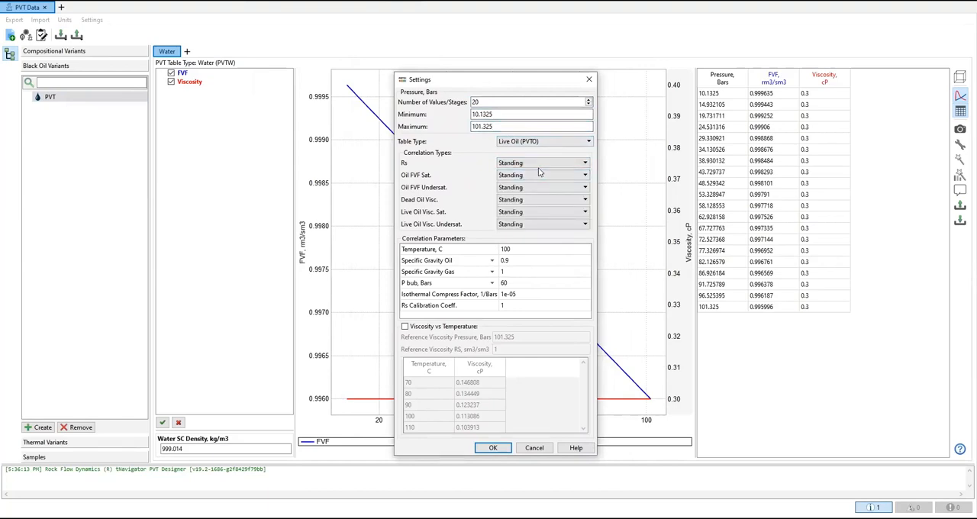
left_click(545, 177)
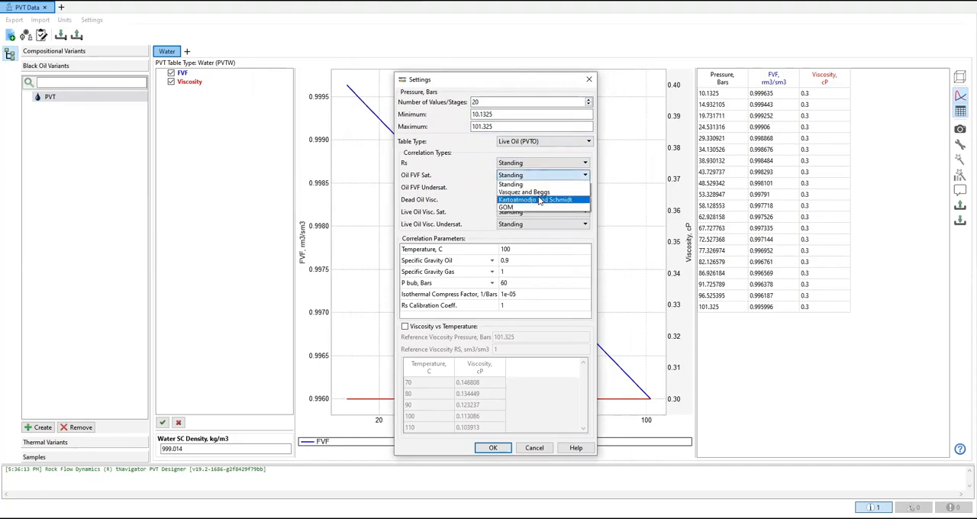
left_click(540, 193)
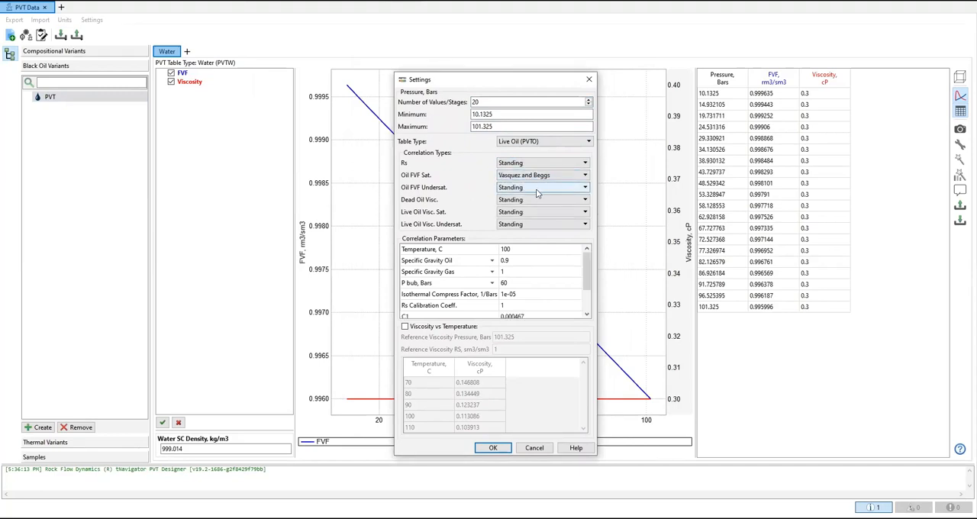
left_click(538, 187)
left_click(541, 206)
Step: Set the viscosity correlations to Beggs and Robinson for dead oil, Hossain for saturated live oil and de Ghetto for undersaturated live oil
left_click(539, 199)
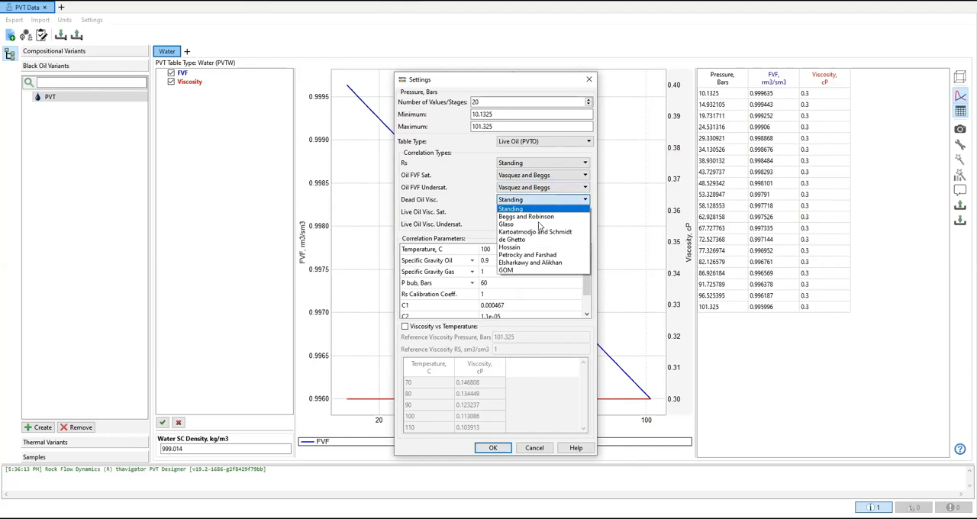
left_click(537, 220)
left_click(536, 212)
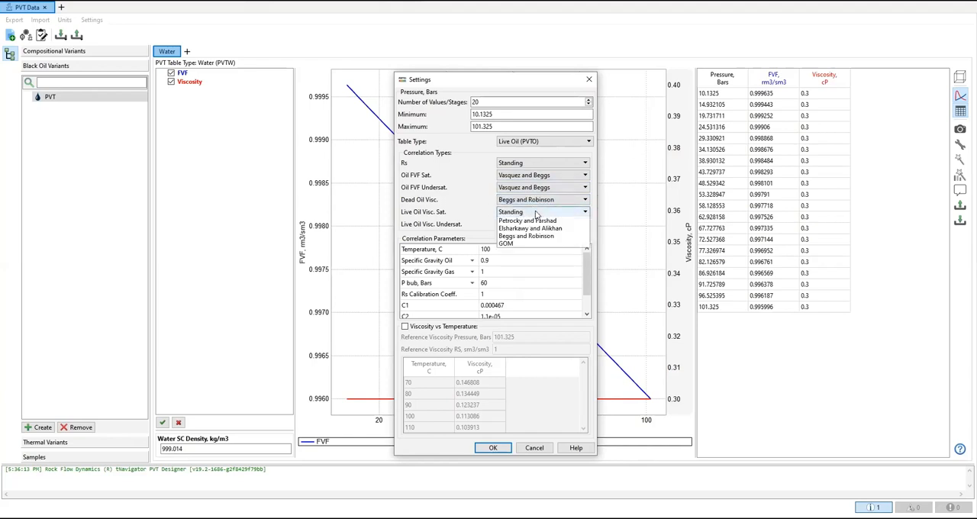
left_click(538, 252)
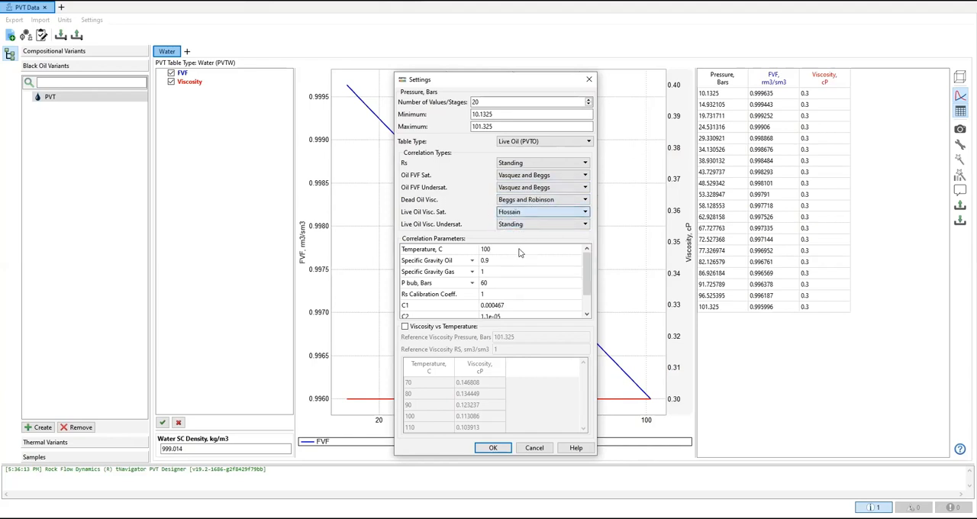
left_click(526, 225)
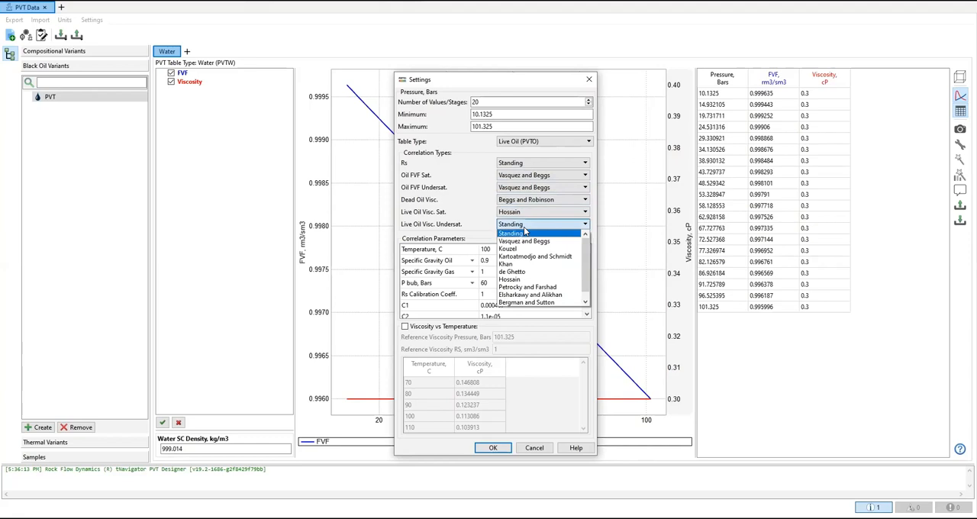
left_click(527, 272)
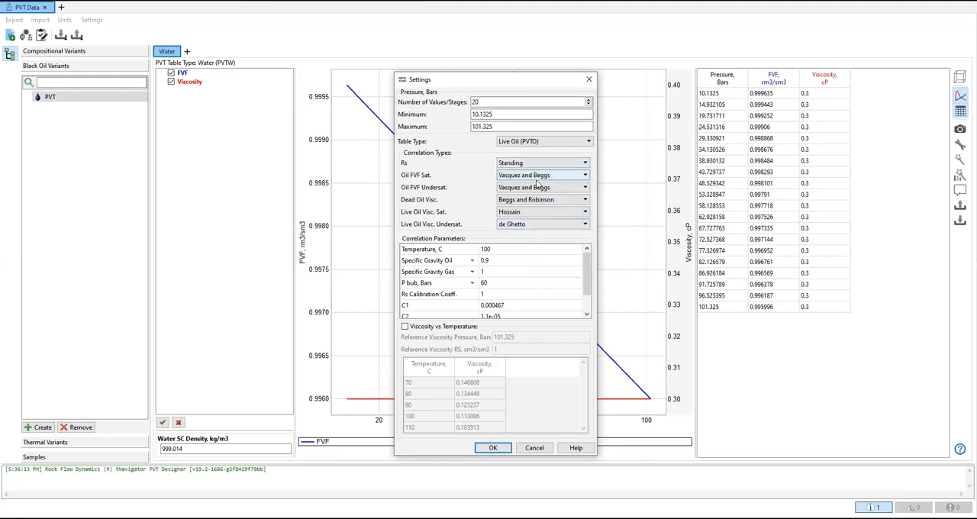
Step: Return both oil FVF correlations and all three oil viscosity correlations to Standing
left_click(537, 175)
left_click(527, 184)
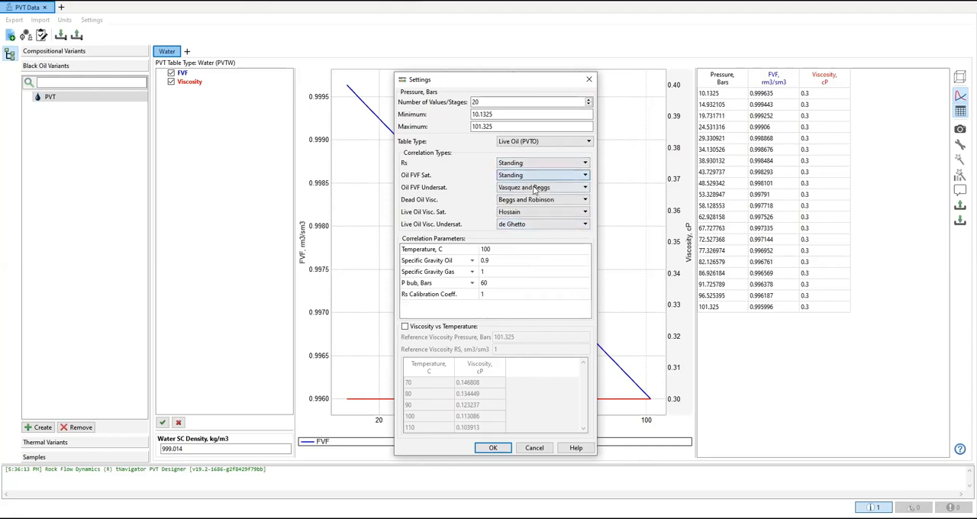
left_click(534, 187)
left_click(527, 197)
left_click(527, 199)
left_click(527, 210)
left_click(529, 213)
left_click(528, 221)
left_click(527, 224)
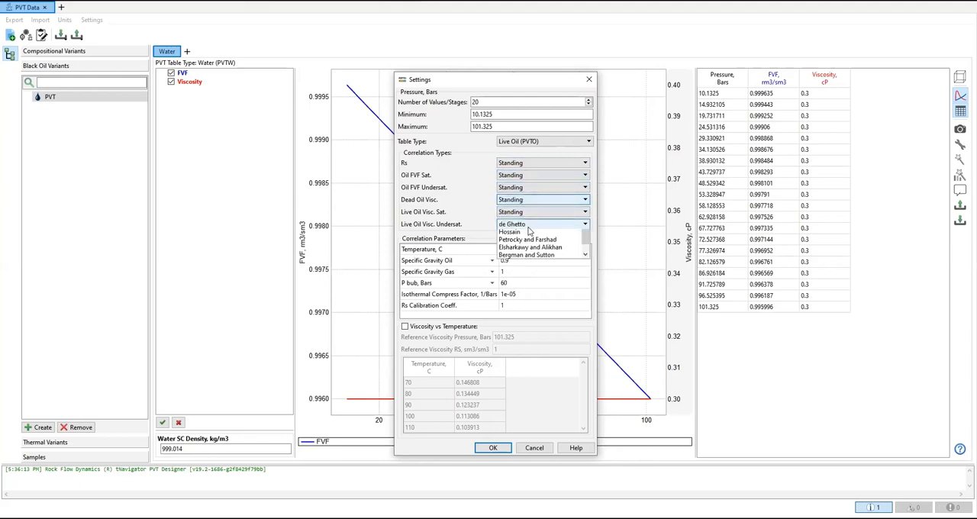
left_click(525, 234)
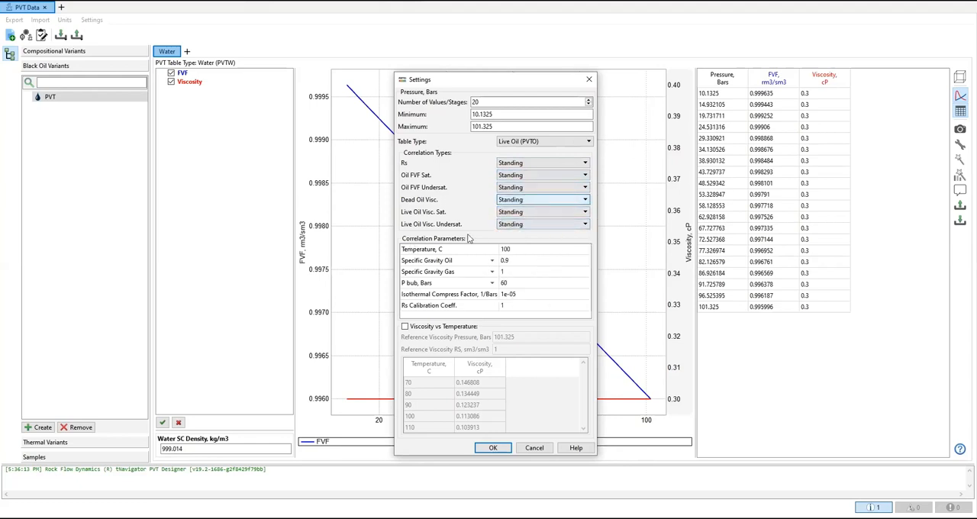
Step: Enable viscosity versus temperature and create the live oil (PVTO) table with Standing correlations, oil specific gravity 0.9 and gas specific gravity 1
double_click(515, 262)
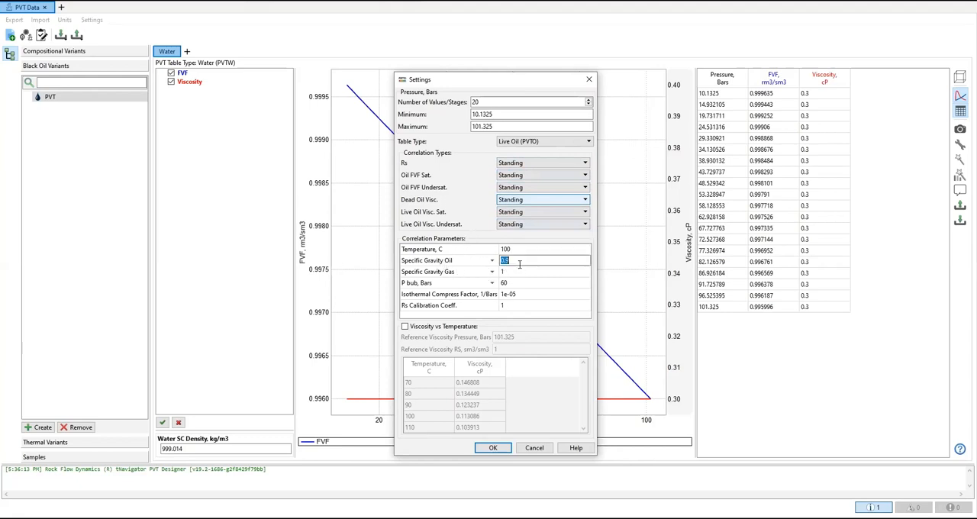
double_click(525, 271)
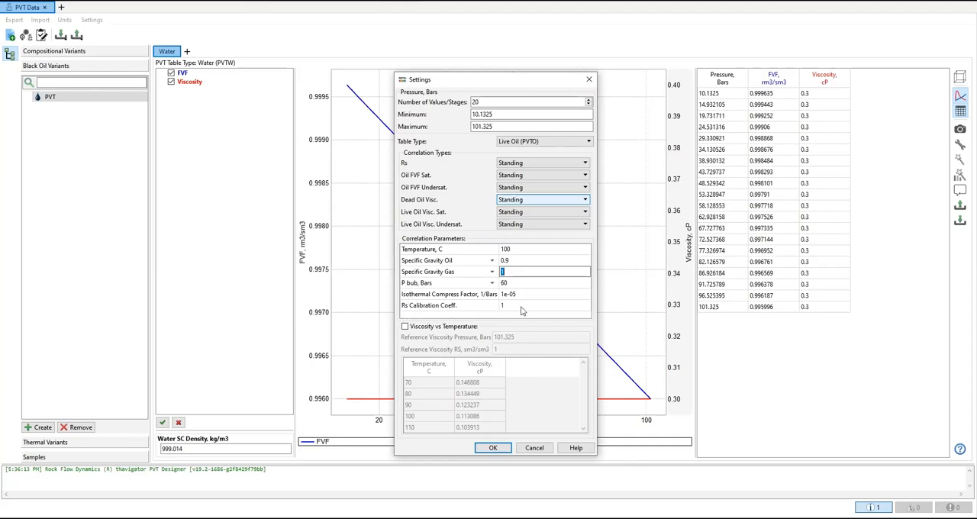
left_click(405, 326)
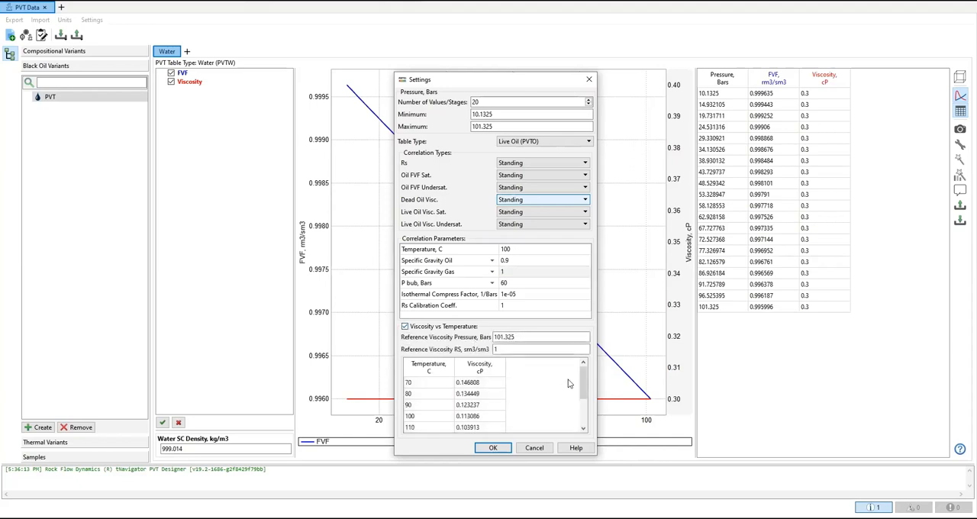
mouse_move(584, 381)
left_mouse_down()
mouse_move(584, 408)
mouse_move(584, 374)
left_mouse_up()
mouse_move(584, 374)
left_mouse_down()
mouse_move(587, 408)
mouse_move(584, 378)
left_mouse_up()
left_click_drag(512, 80, 485, 68)
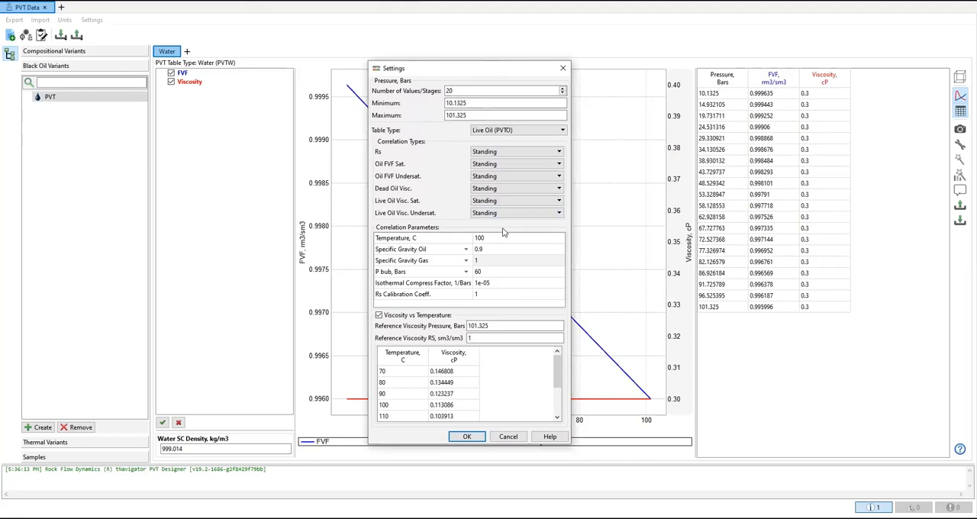
left_click(468, 436)
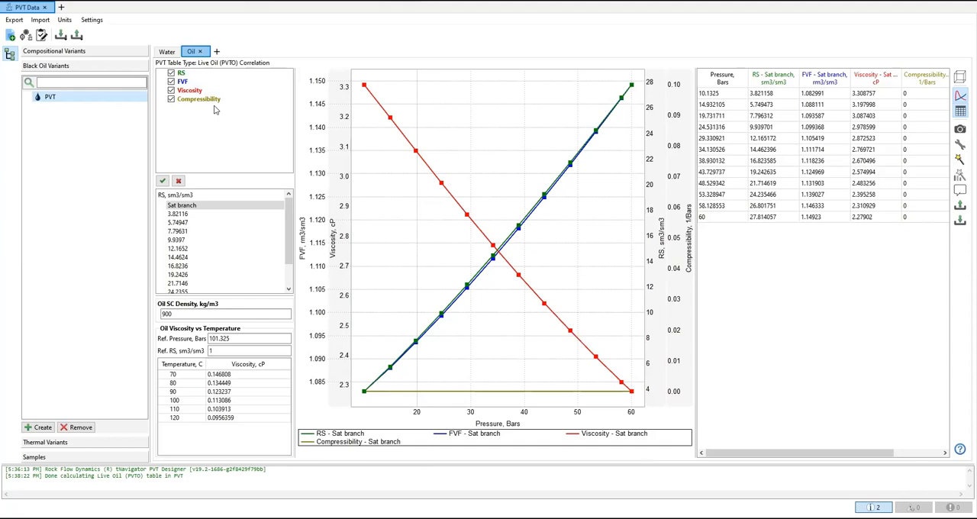
Step: Examine the undersaturated oil branches for RS values from 3.82116 to 12.1652 and for 19.2426
left_click(177, 214)
left_click(179, 223)
left_click(180, 232)
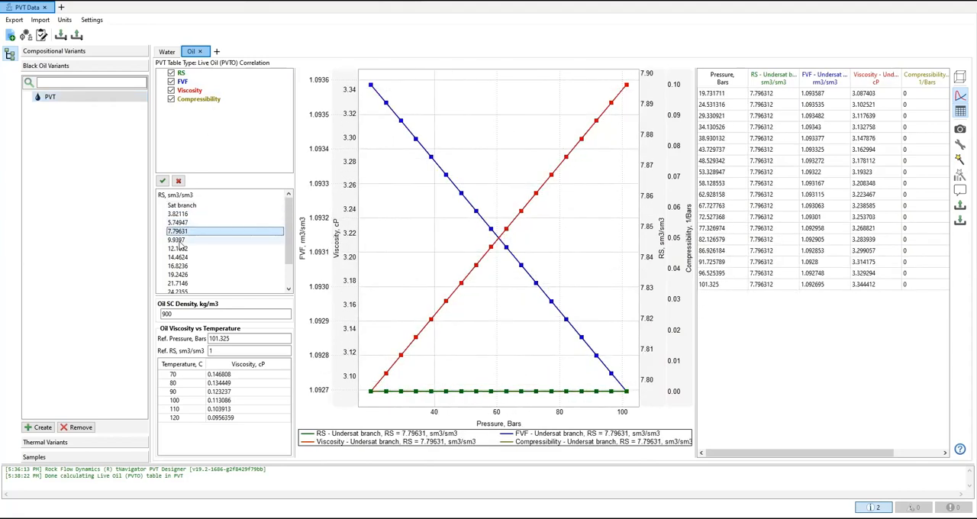
left_click(180, 239)
left_click(181, 249)
left_click(181, 275)
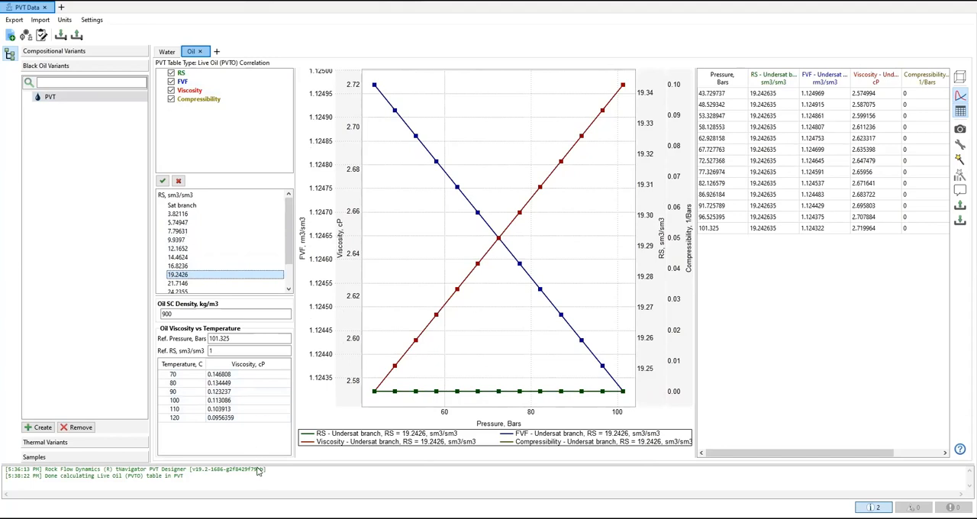
Step: Add a Dry Gas (PVDG) table to the PVT variant using Lee et al viscosity and Standing gas FVF
left_click(217, 52)
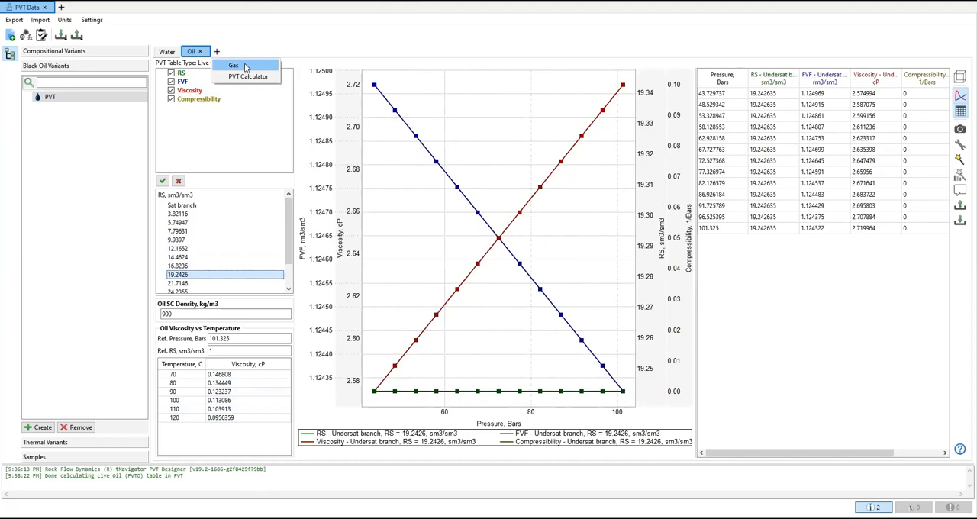
left_click(246, 67)
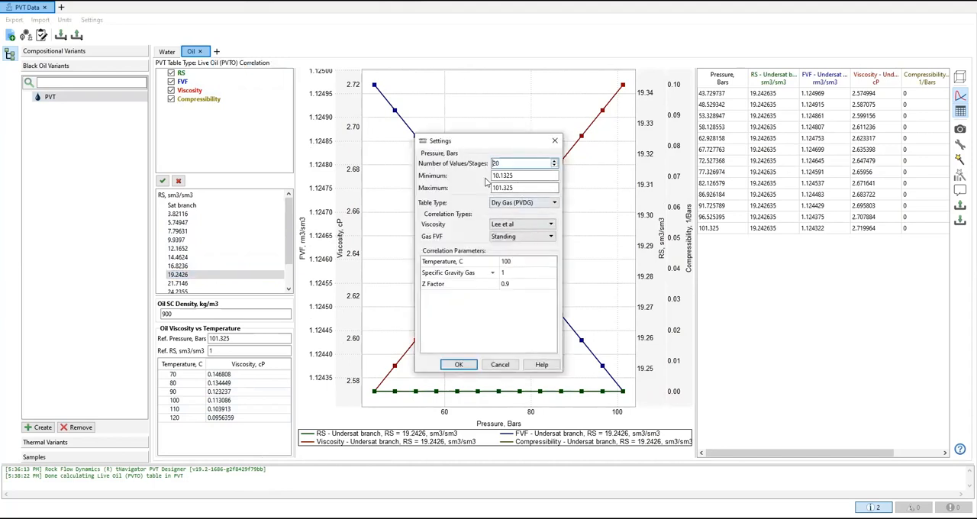
left_click(550, 226)
left_click(548, 227)
left_click(546, 227)
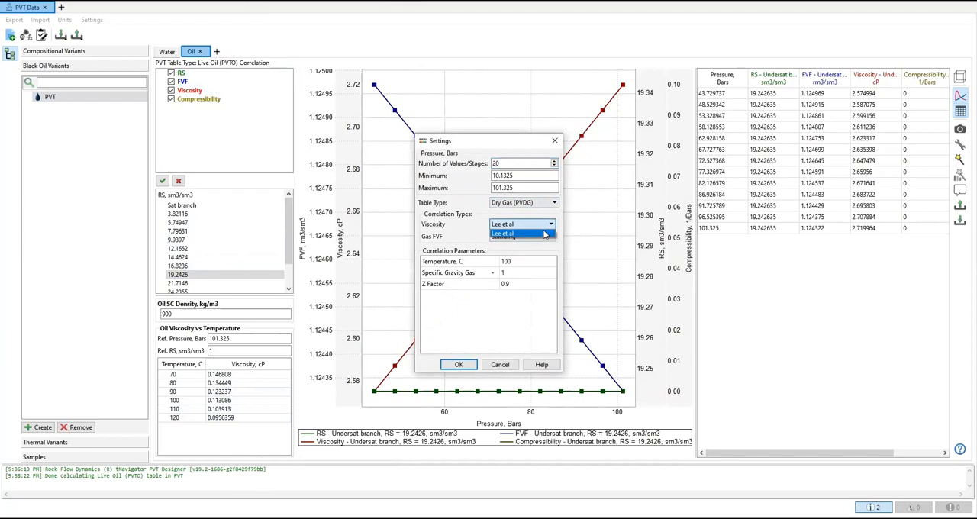
left_click(545, 234)
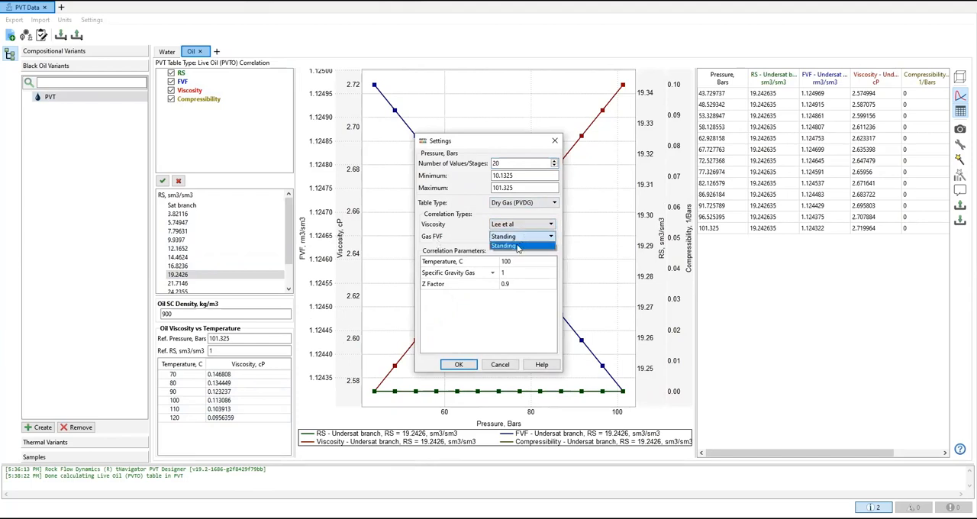
left_click(518, 245)
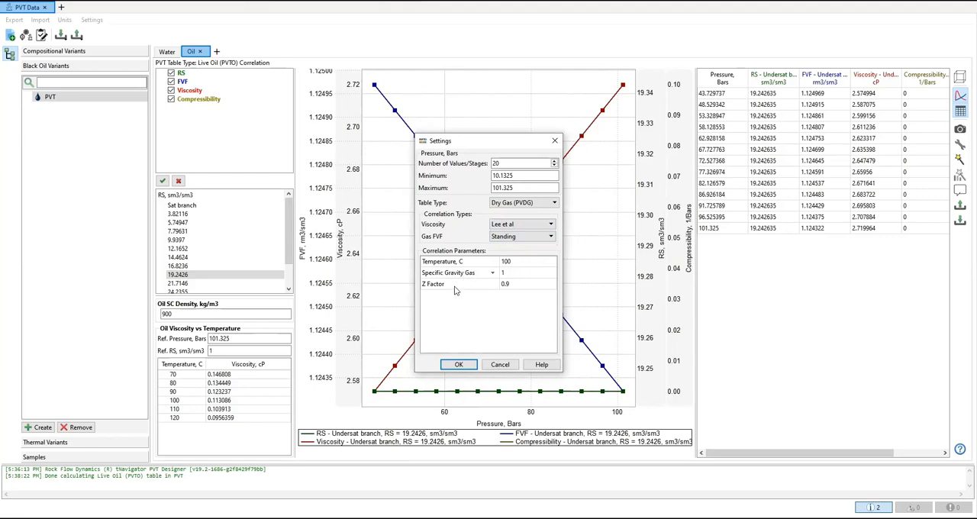
left_click(467, 366)
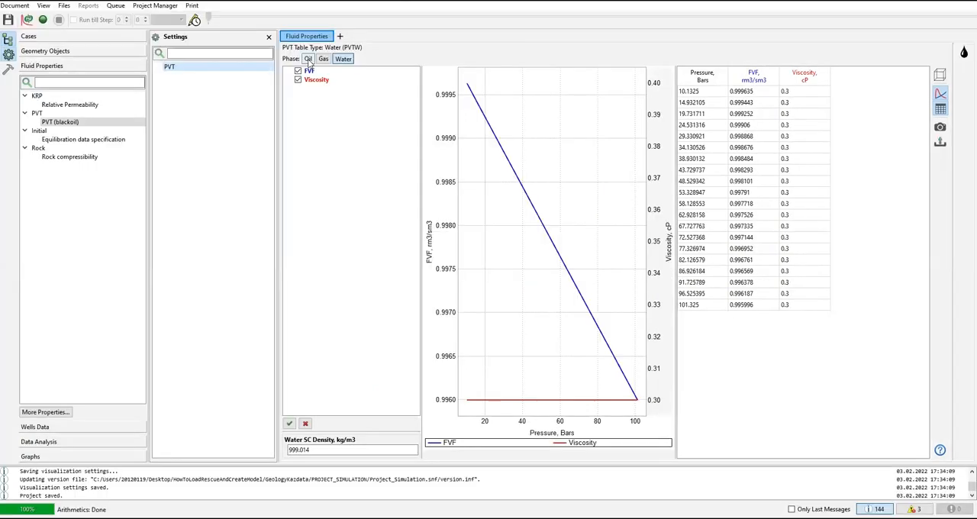
Step: Review the oil, gas and water phase tables of the black-oil PVT in the simulation model's fluid properties
left_click(308, 58)
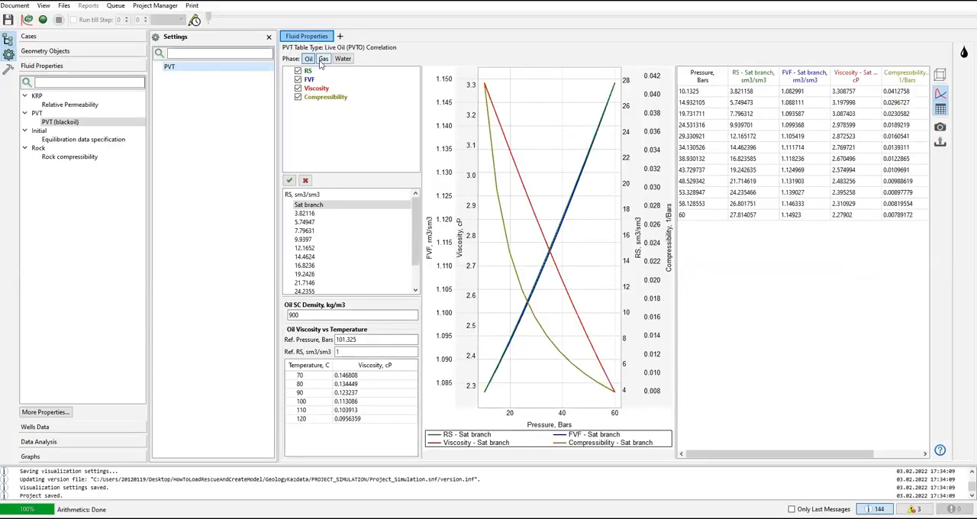
left_click(323, 59)
left_click(342, 62)
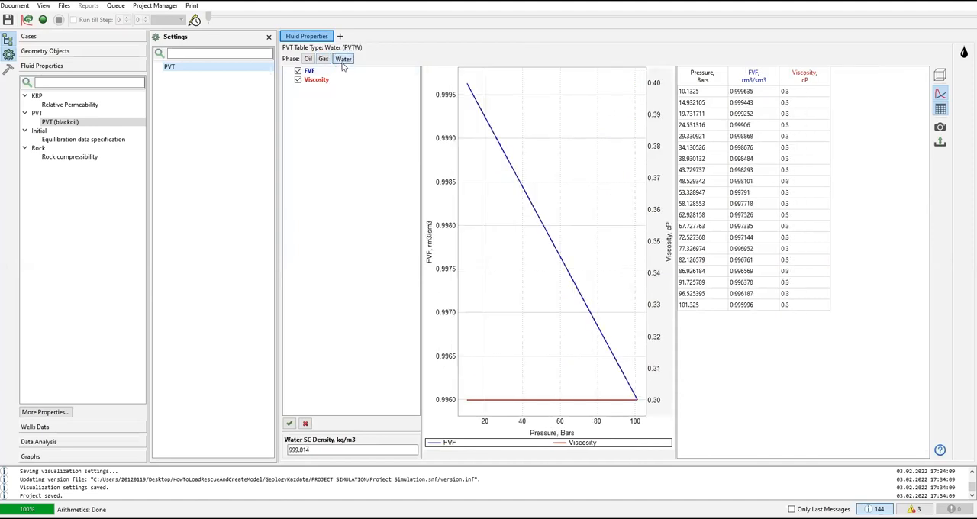
left_click(309, 61)
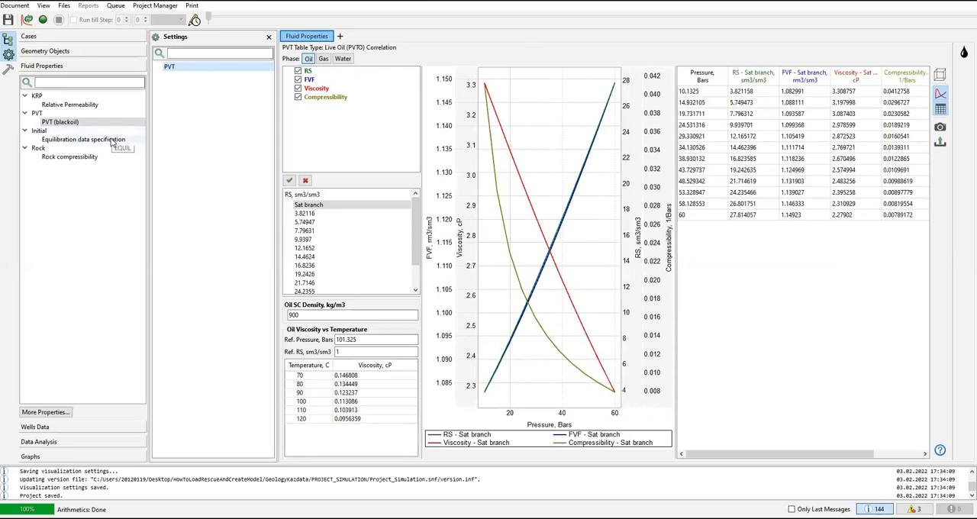
Step: Examine the equilibration data specification, including its contact parameters and the RS vs Depth and RV vs Depth tables
left_click(112, 142)
left_click(196, 67)
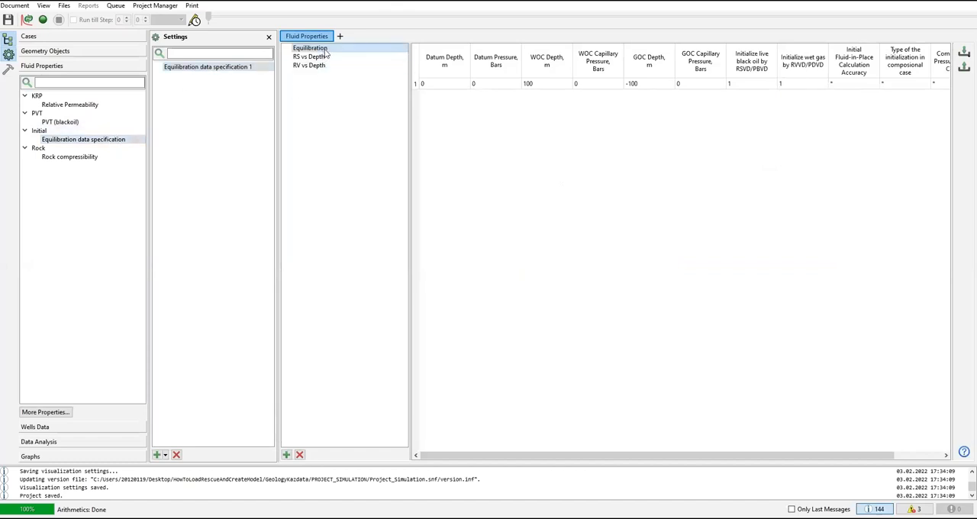
left_click_drag(481, 461, 701, 454)
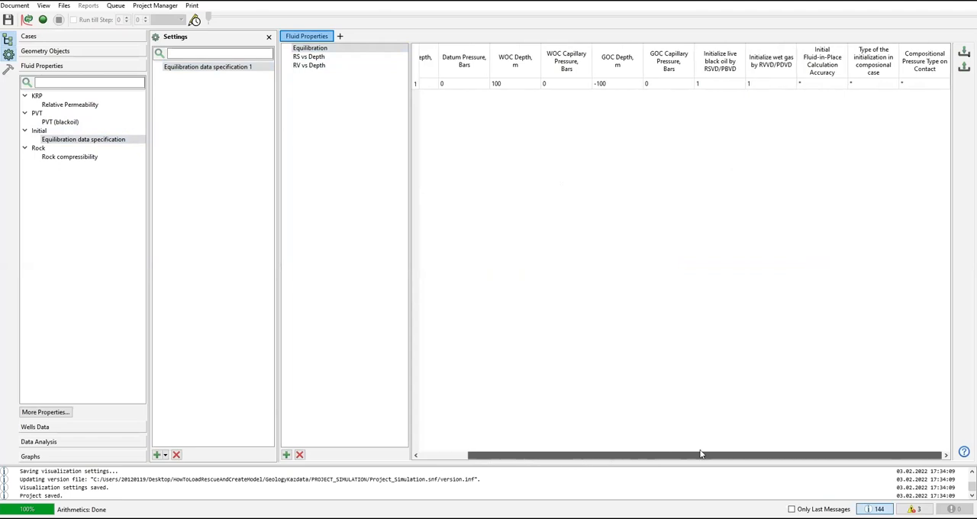
left_click(493, 454)
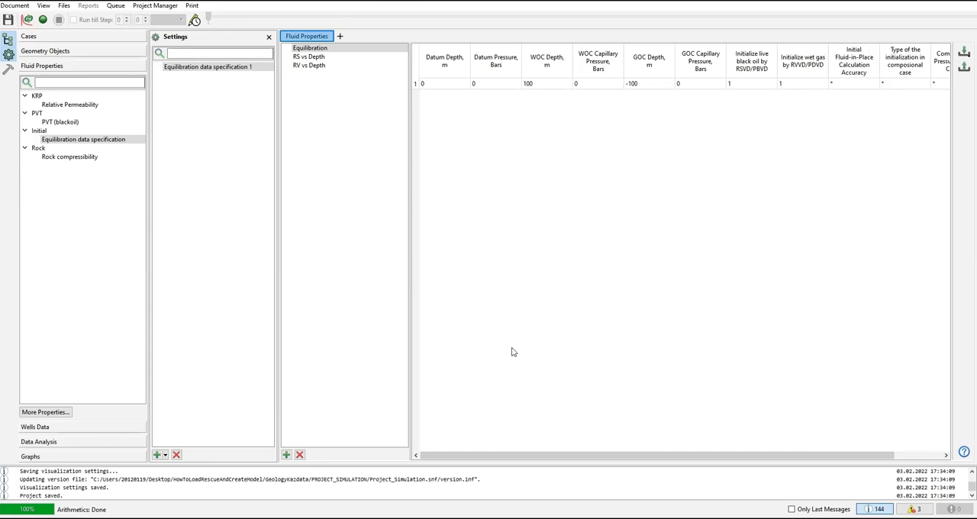
left_click(314, 57)
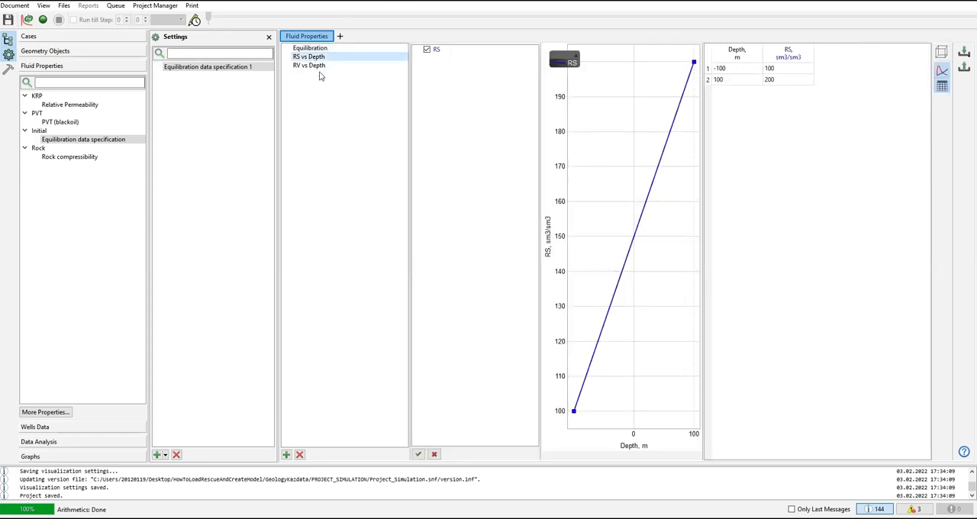
left_click(314, 66)
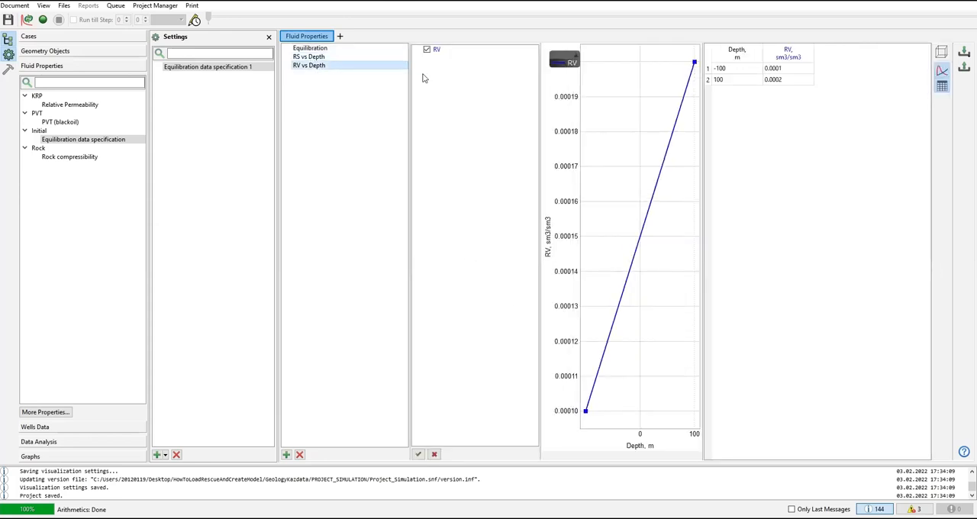
left_click(312, 48)
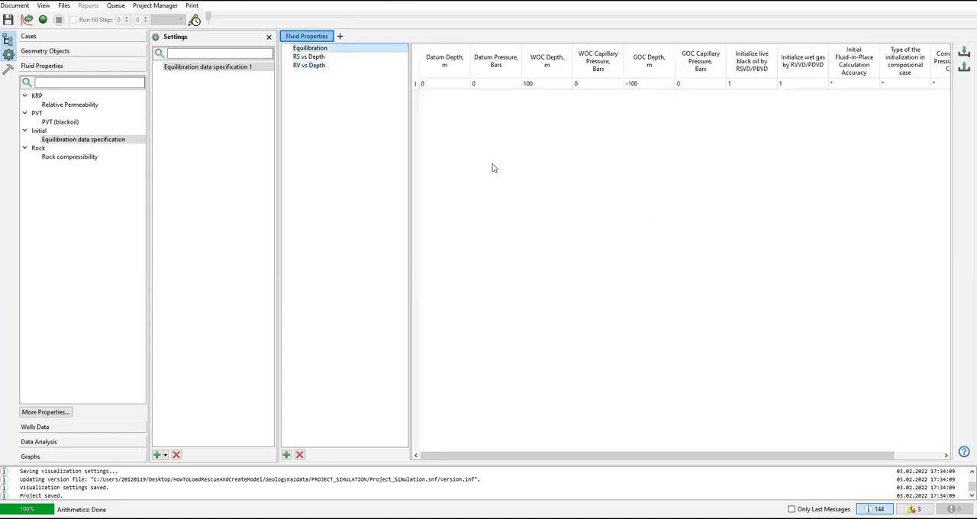
left_click_drag(761, 456, 395, 431)
Step: Create a default equilibration data specification from main_grid and remove Equilibration data specification 1
right_click(243, 71)
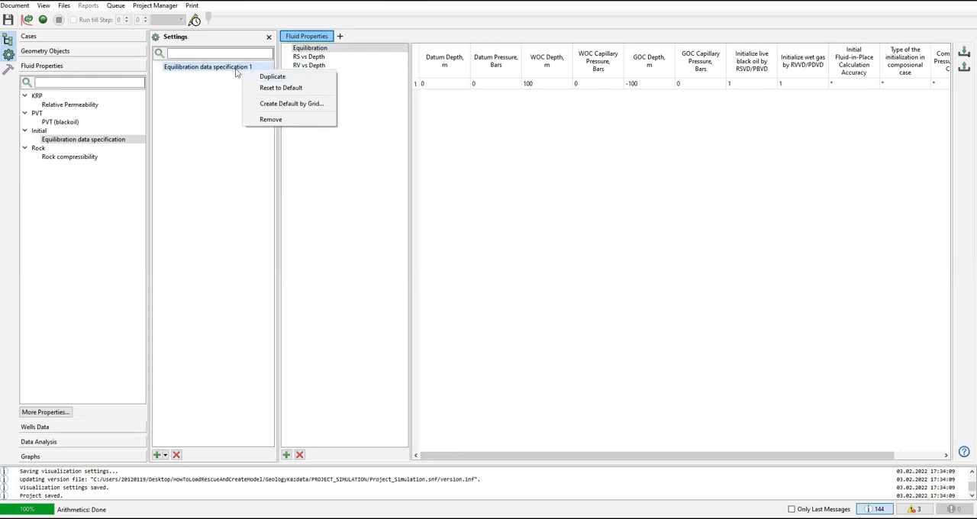
left_click(276, 106)
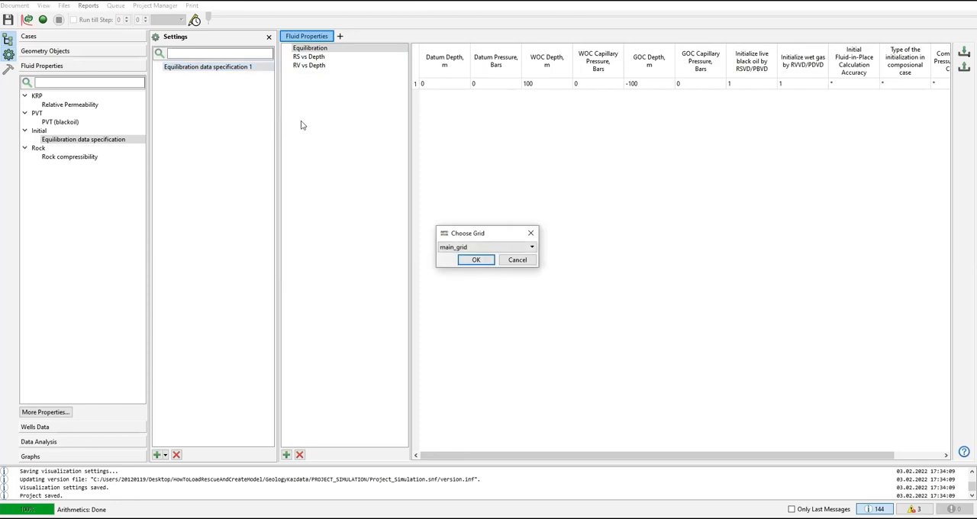
left_click(476, 261)
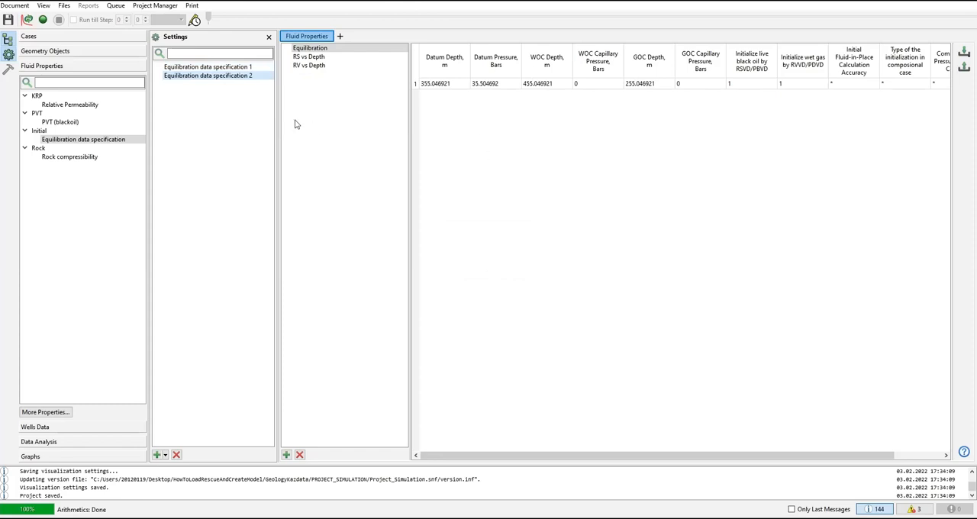
left_click(241, 68)
right_click(241, 71)
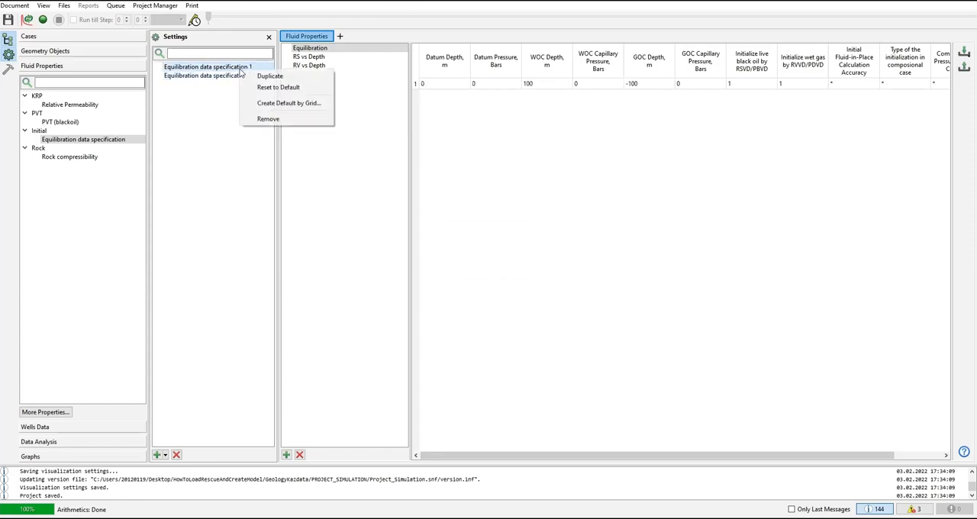
left_click(264, 120)
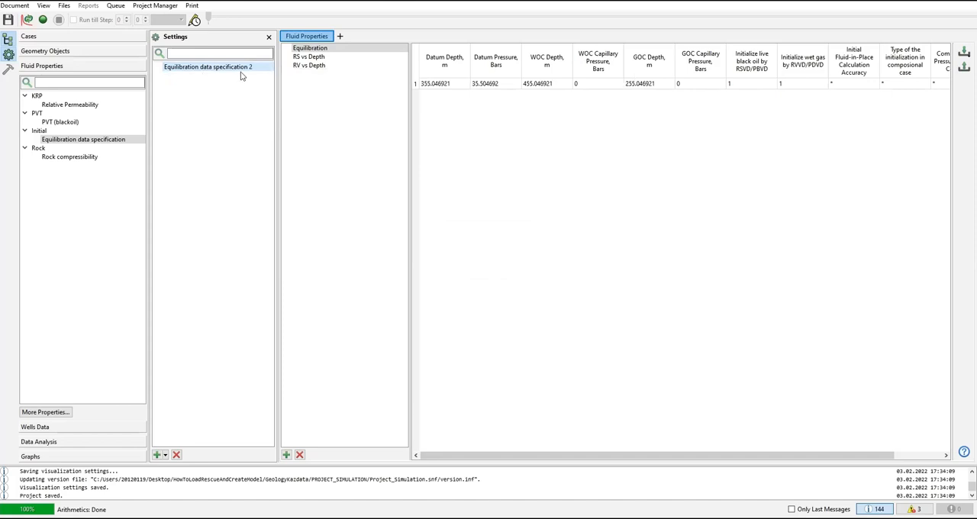
Step: Rename the remaining equilibration variant as Equilibration data specification, without the number
right_click(244, 73)
right_click(238, 72)
left_click(238, 71)
double_click(237, 71)
left_click(259, 68)
key("BackSpace")
key("BackSpace")
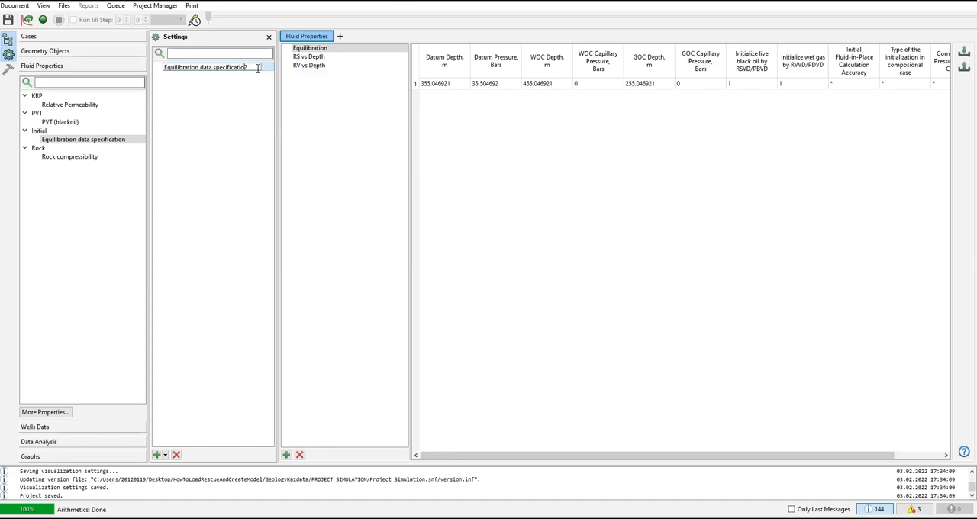
key("Delete")
type("n")
key("Return")
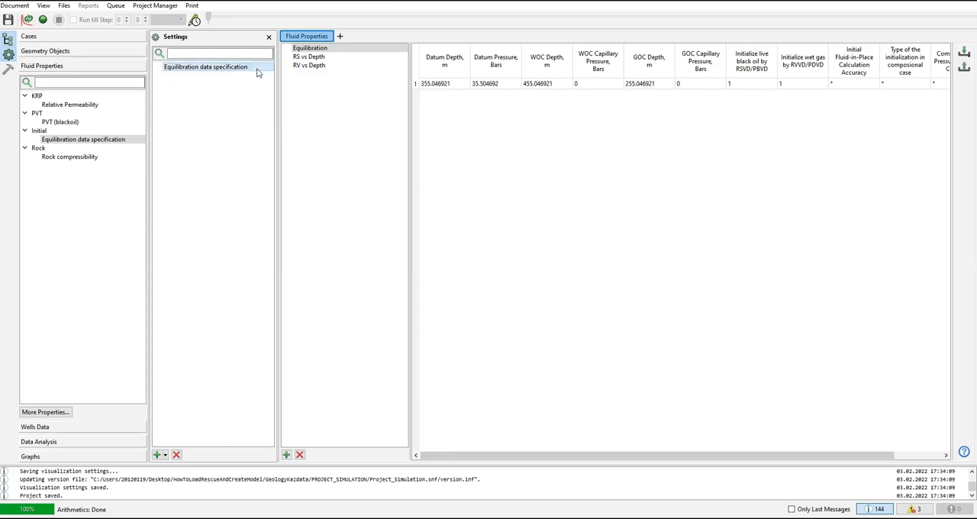
Step: Review the grid-based equilibration parameters through Compositional Pressure Type on Contact, and the RS vs Depth table
right_click(193, 71)
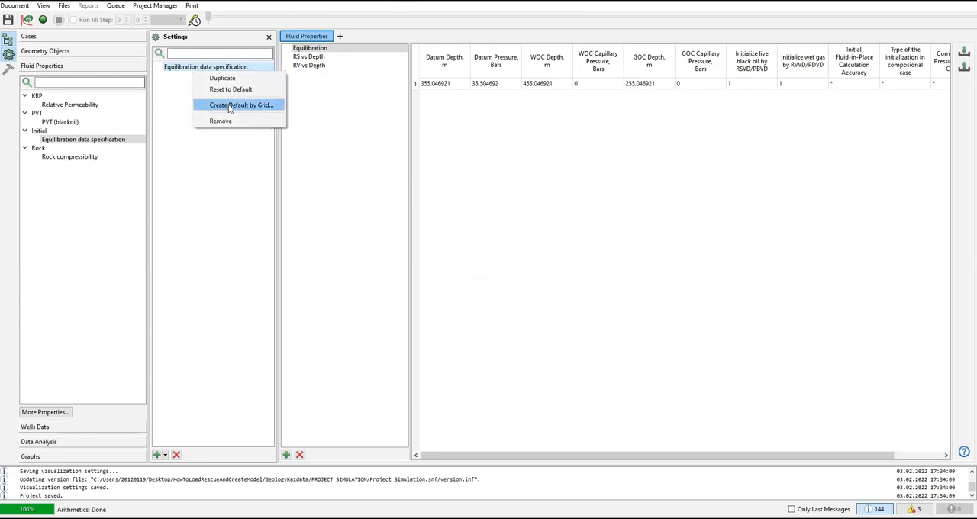
left_click(474, 105)
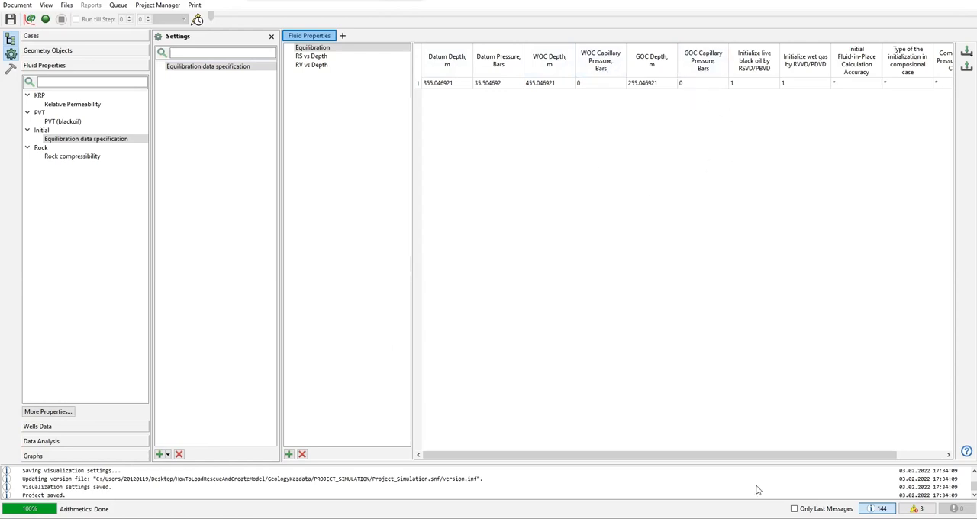
left_click_drag(768, 455, 660, 461)
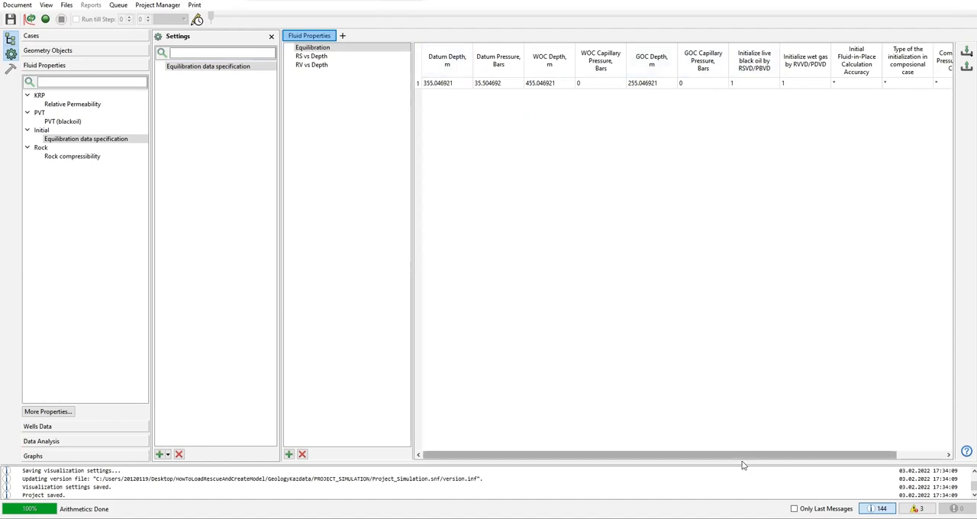
left_click_drag(755, 456, 800, 452)
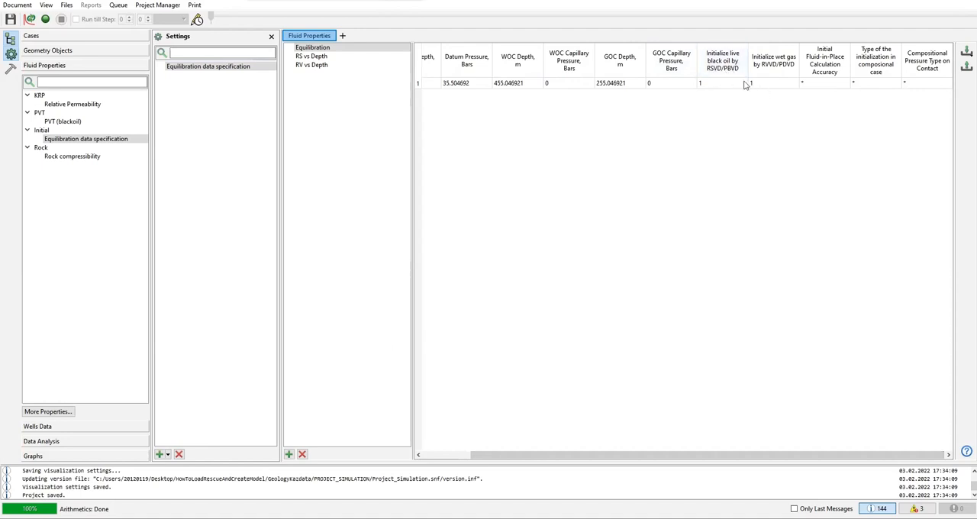
left_click(830, 85)
left_click(871, 86)
left_click(919, 86)
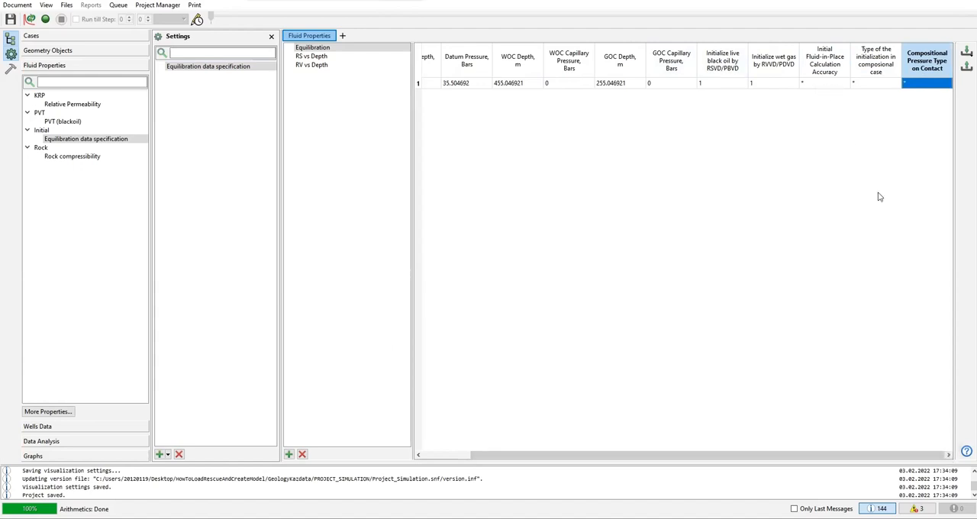
left_click(319, 57)
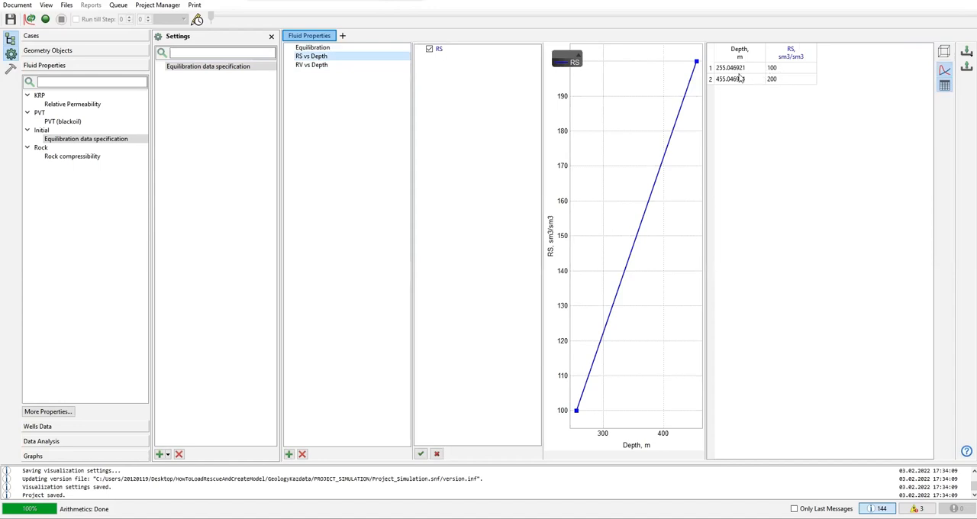
Step: Examine the depth entries and values in the RS vs Depth and RV vs Depth tables of the equilibration data specification
right_click(231, 66)
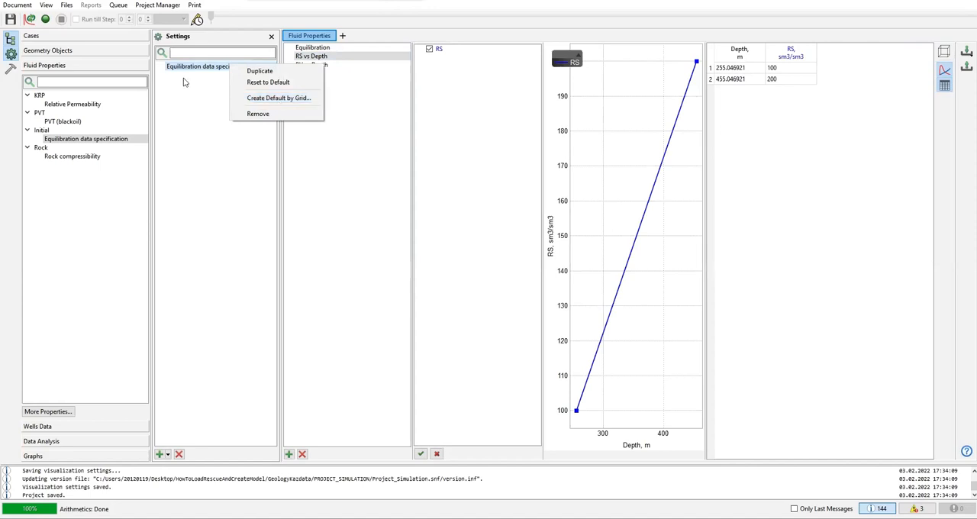
left_click(761, 78)
left_click(786, 79)
left_click(781, 70)
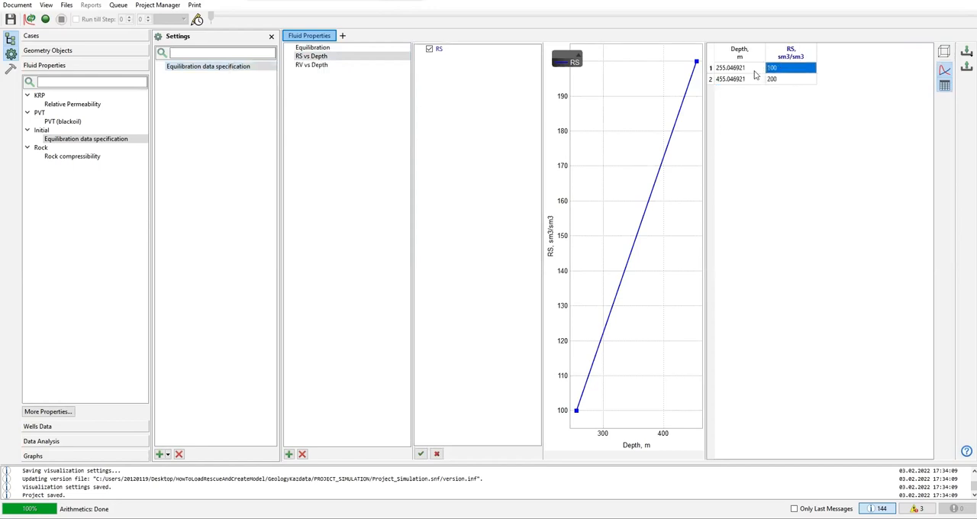
left_click(755, 72)
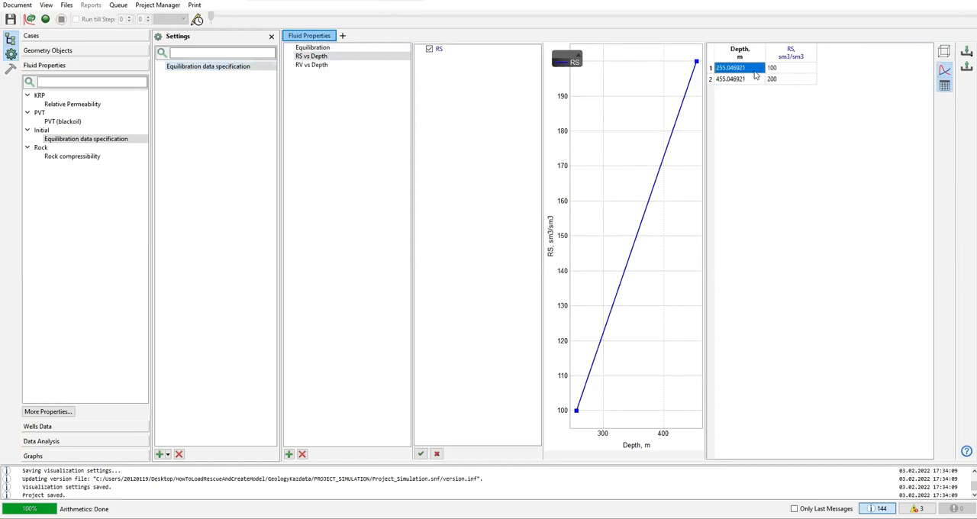
left_click(313, 68)
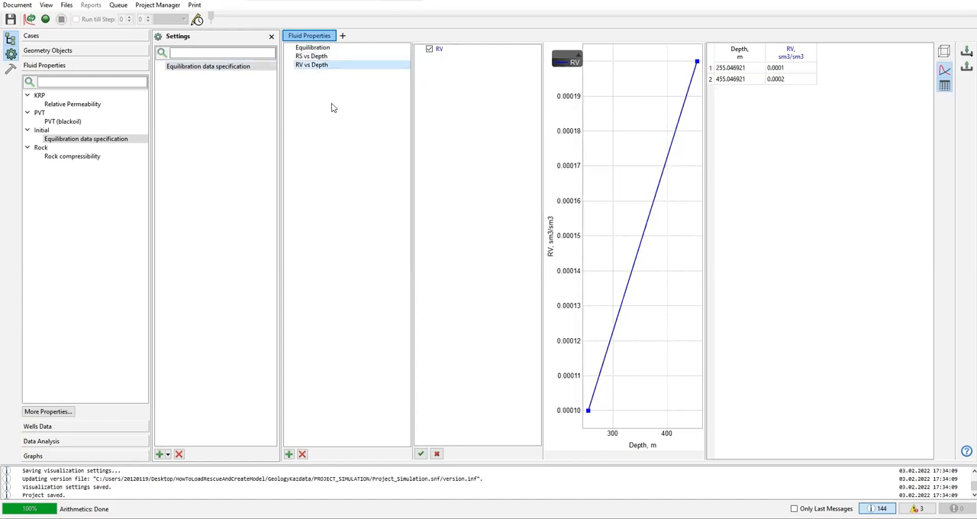
left_click(785, 68)
left_click(778, 80)
left_click(751, 69)
left_click(739, 79)
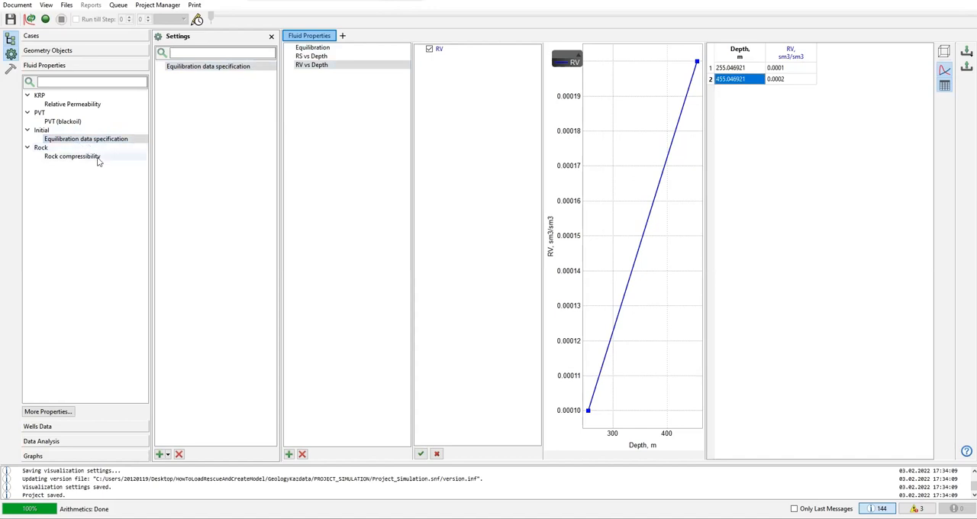
Step: Create a default rock compressibility variant based on main_grid
left_click(91, 157)
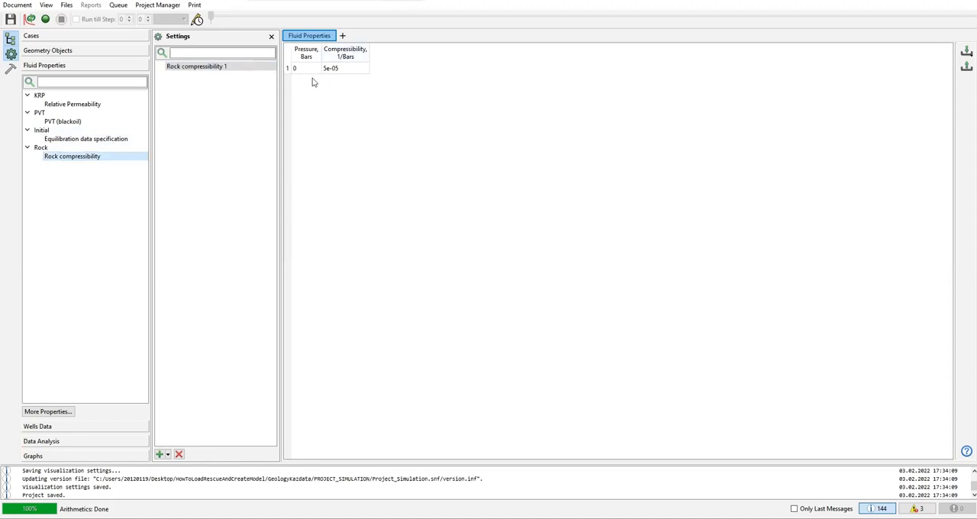
right_click(207, 68)
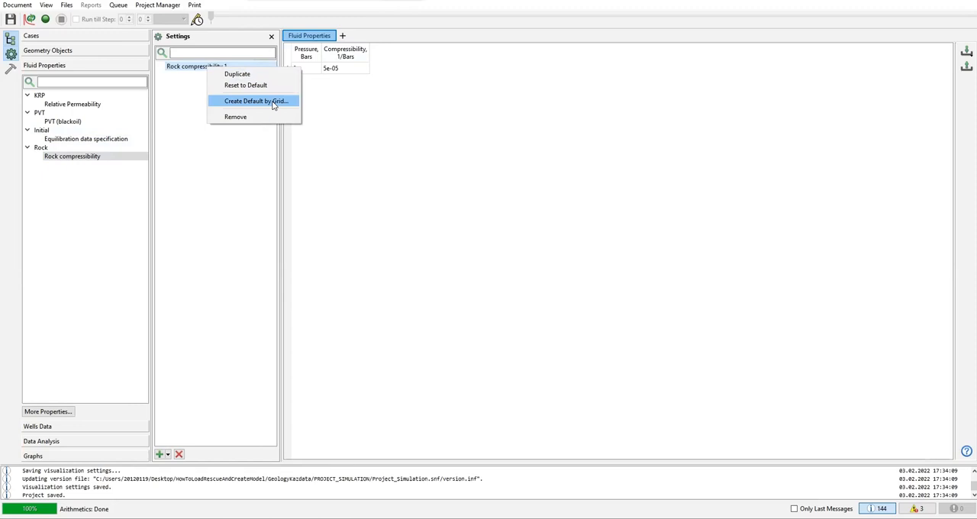
left_click(332, 88)
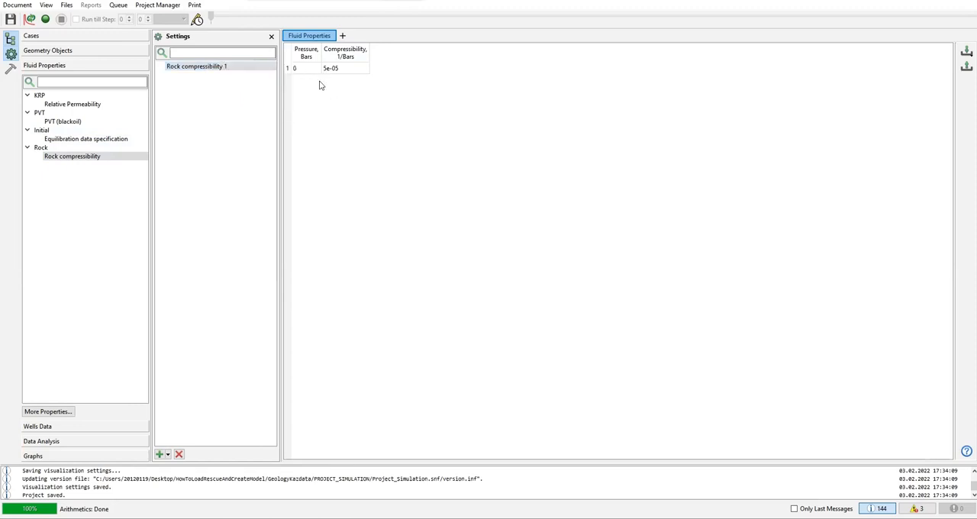
right_click(205, 71)
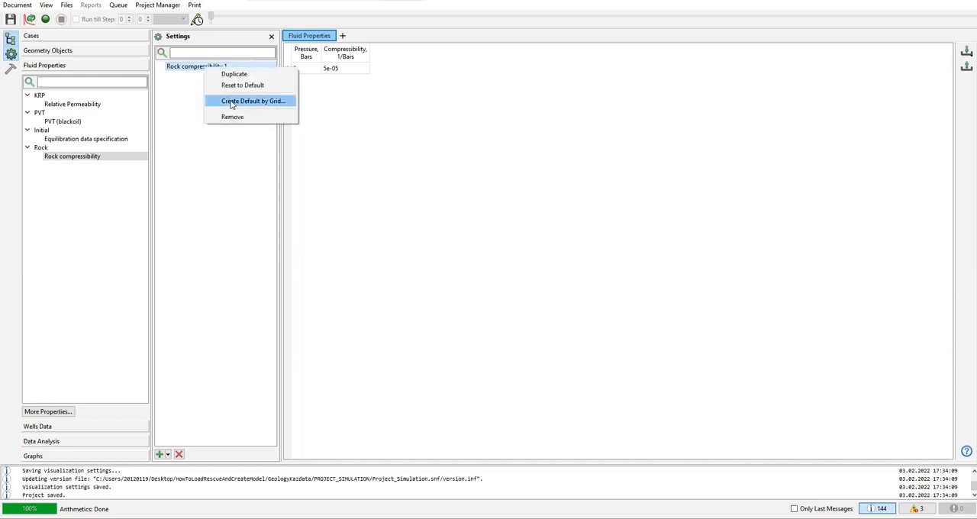
left_click(261, 105)
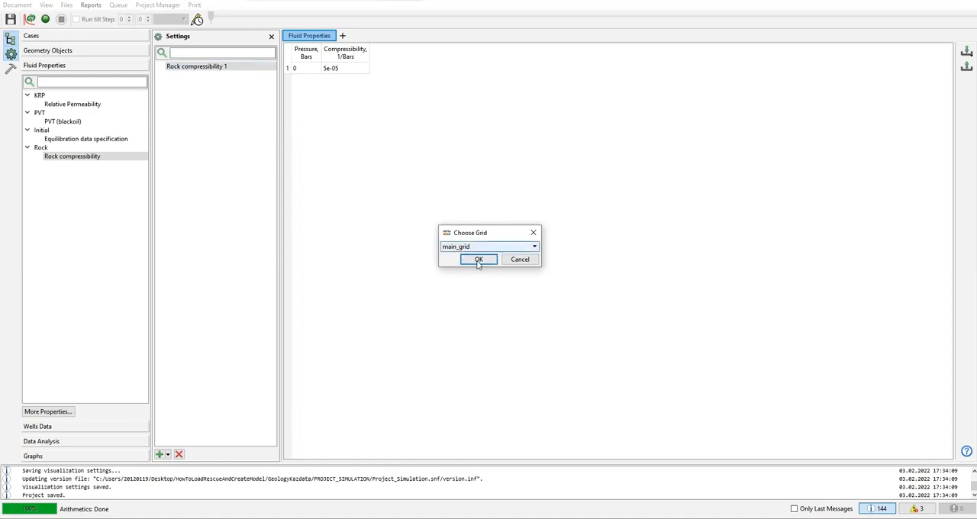
left_click(478, 259)
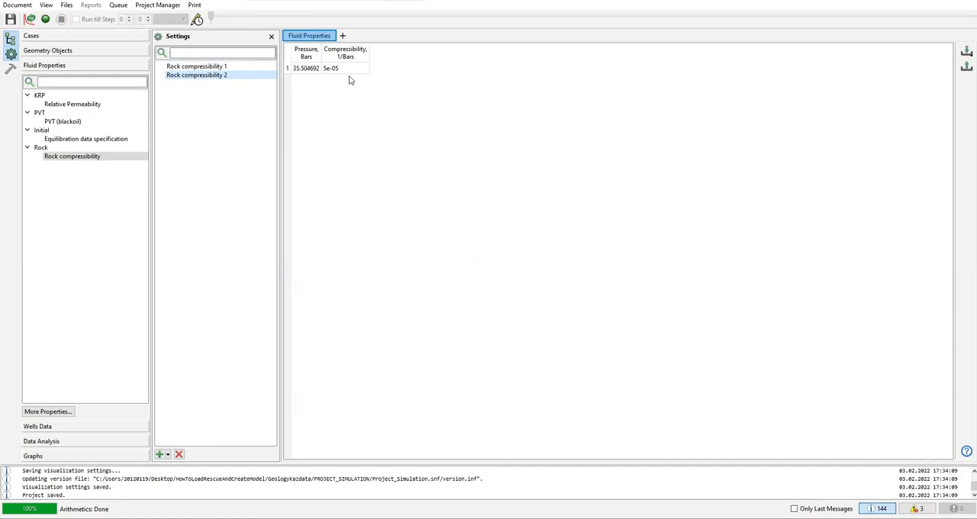
Step: Compare the two rock compressibility variants and remove Rock compressibility 1
left_click(212, 67)
right_click(211, 70)
left_click(197, 80)
left_click(197, 77)
right_click(221, 77)
left_click(189, 67)
right_click(189, 68)
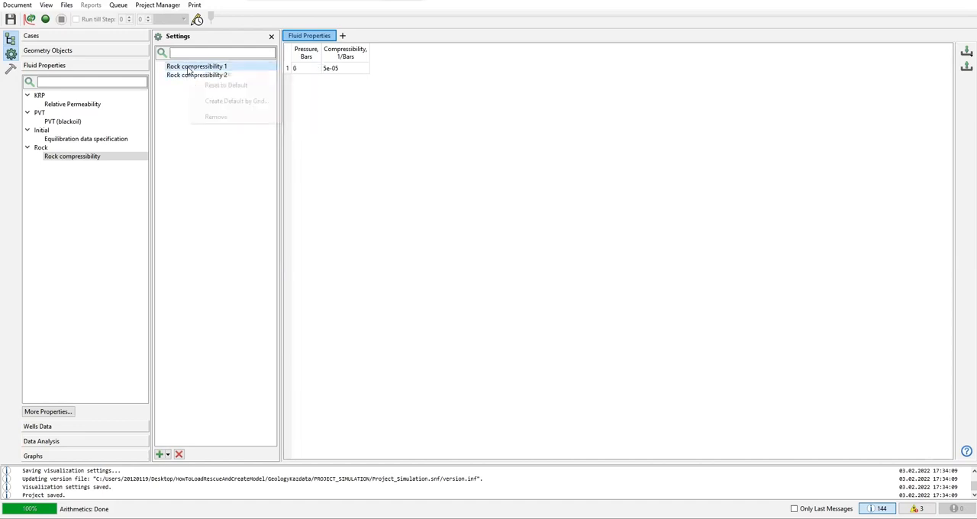
left_click(218, 116)
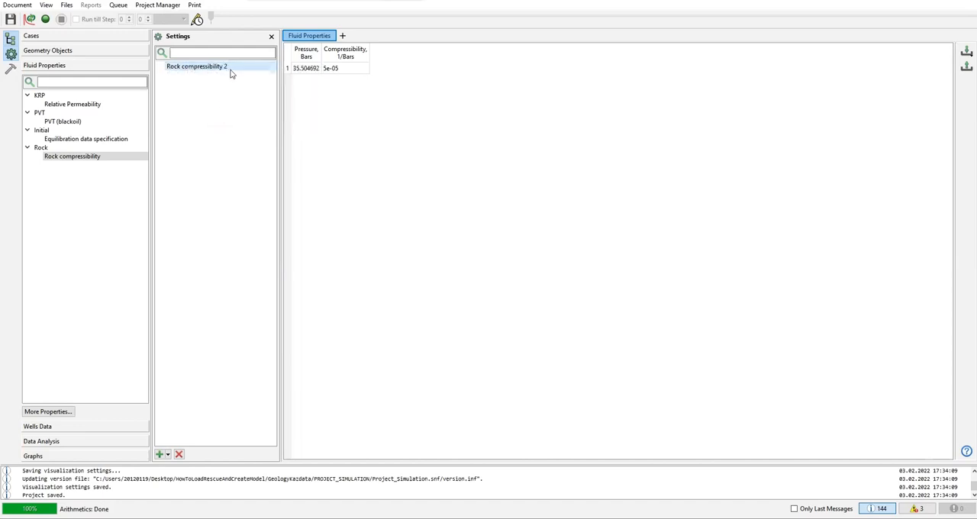
Step: Rename the remaining rock variant as Rock compressibility, without the number
double_click(231, 69)
left_click(231, 67)
key("BackSpace")
key("BackSpace")
key("Return")
Step: Check the equilibration, relative permeability and black-oil PVT data, and save the project
left_click(81, 139)
left_click(77, 105)
left_click(72, 121)
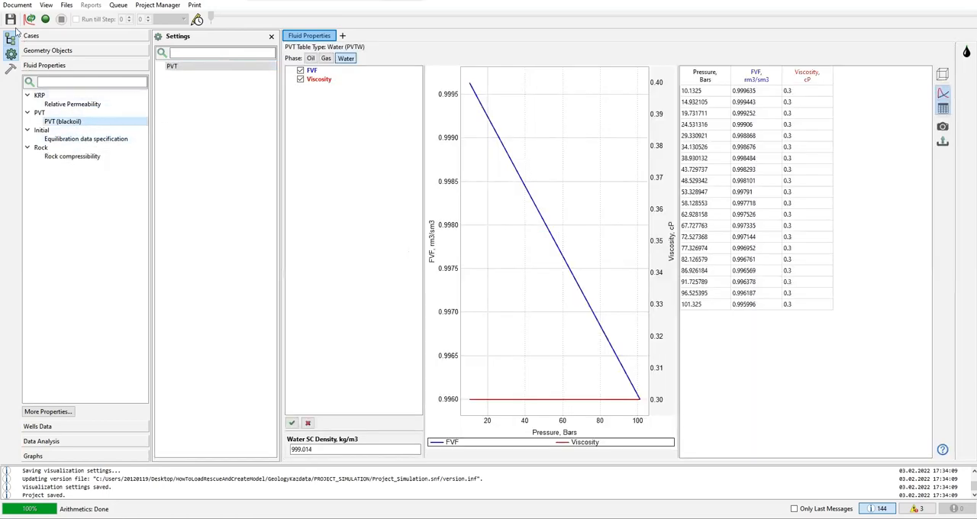
left_click(11, 19)
Step: Inspect the NTG property of main_grid on the 2D map
left_click(47, 50)
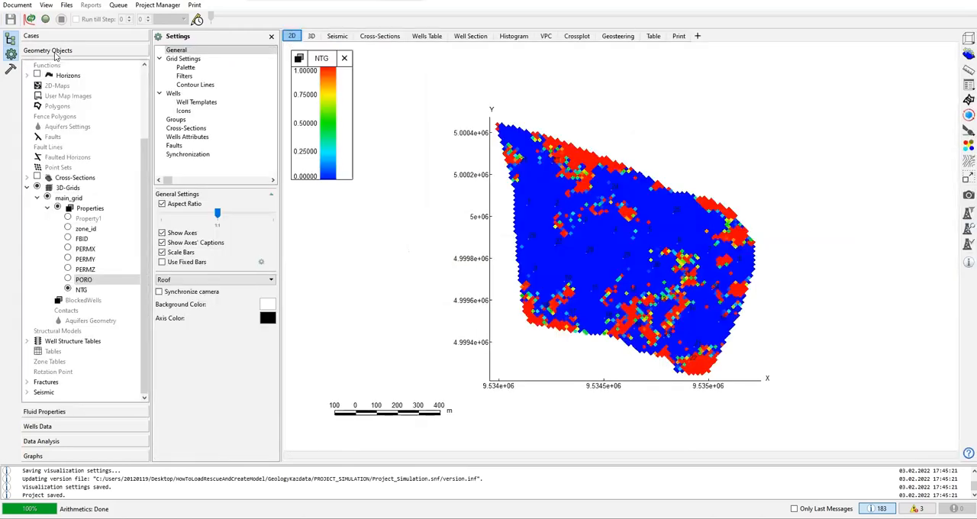
scroll(620, 233, "up", 1)
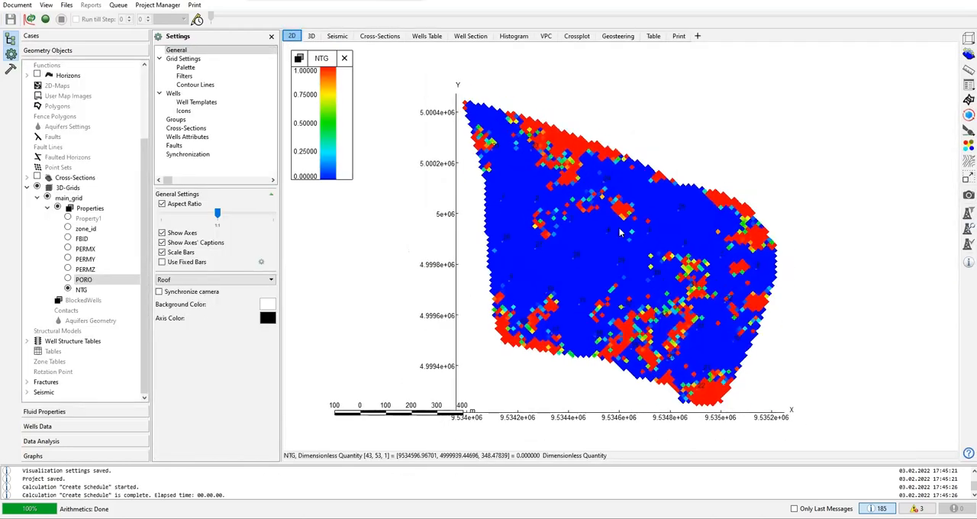
scroll(612, 226, "down", 2)
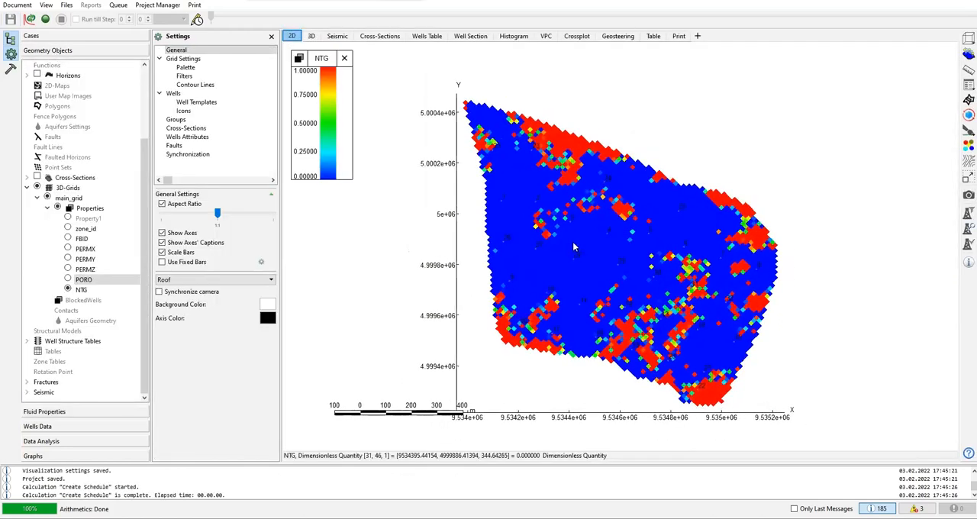
left_click_drag(599, 237, 673, 217)
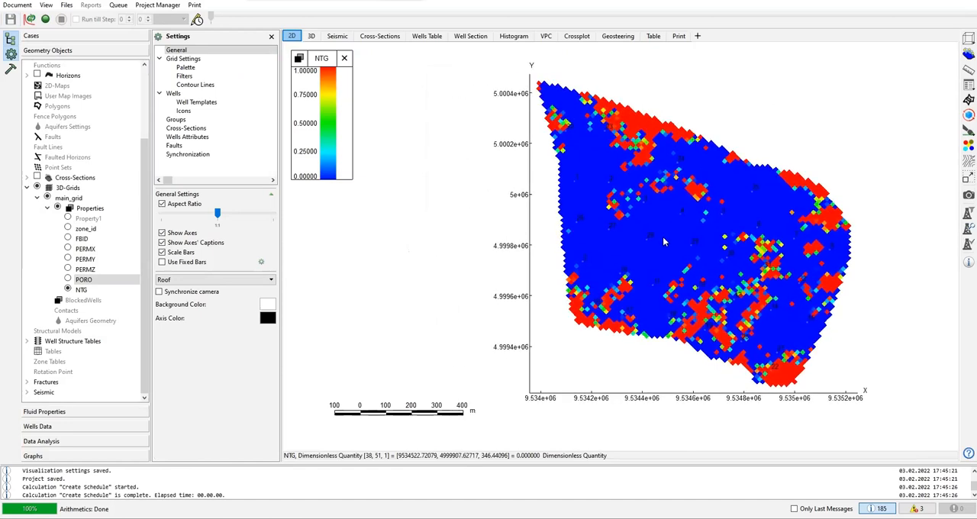
scroll(663, 237, "up", 1)
Step: Review the fluid properties: oil, gas and water PVT tables, relative permeability, equilibration data and rock compressibility
left_click(50, 416)
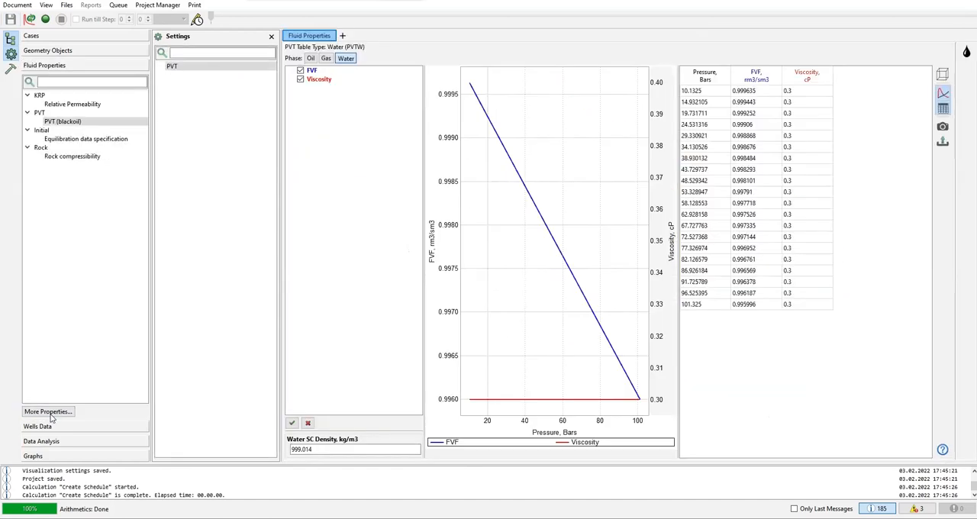
left_click(312, 59)
left_click(326, 59)
left_click(345, 59)
left_click(65, 105)
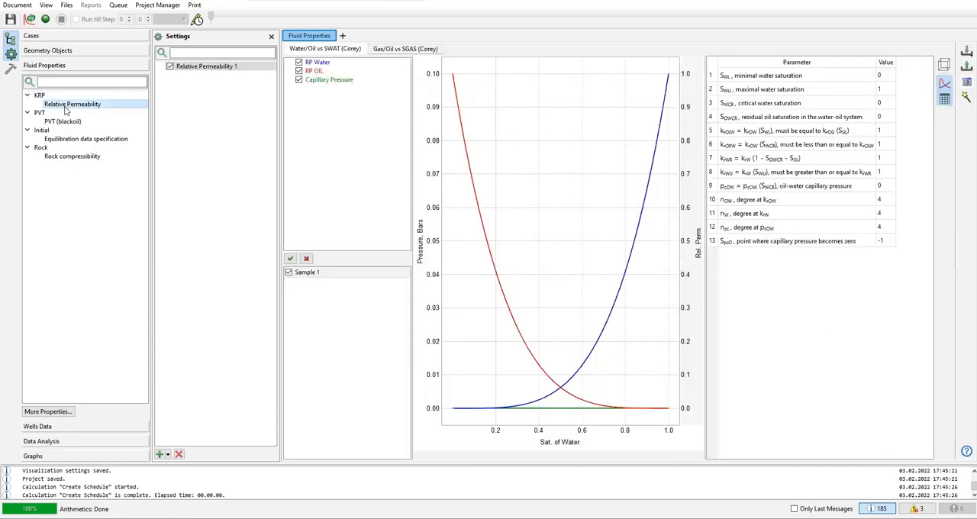
left_click(64, 122)
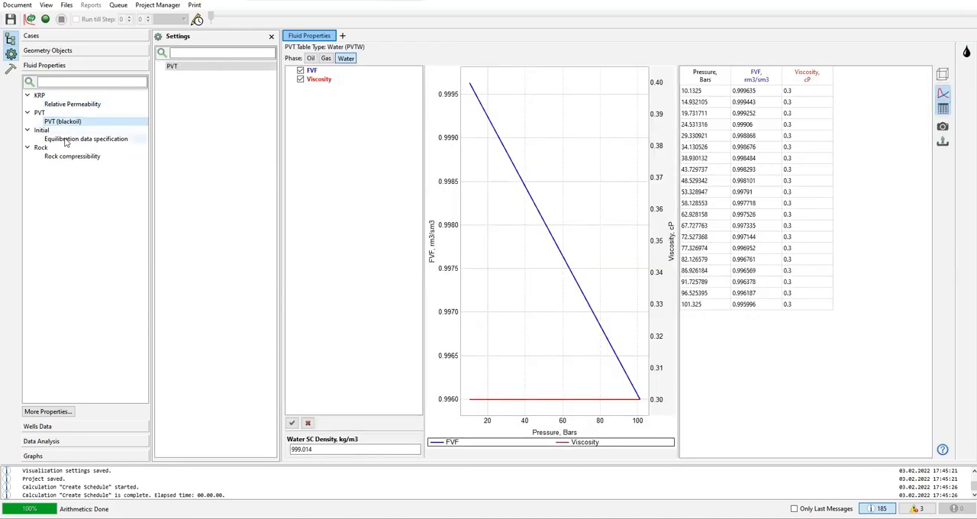
left_click(67, 140)
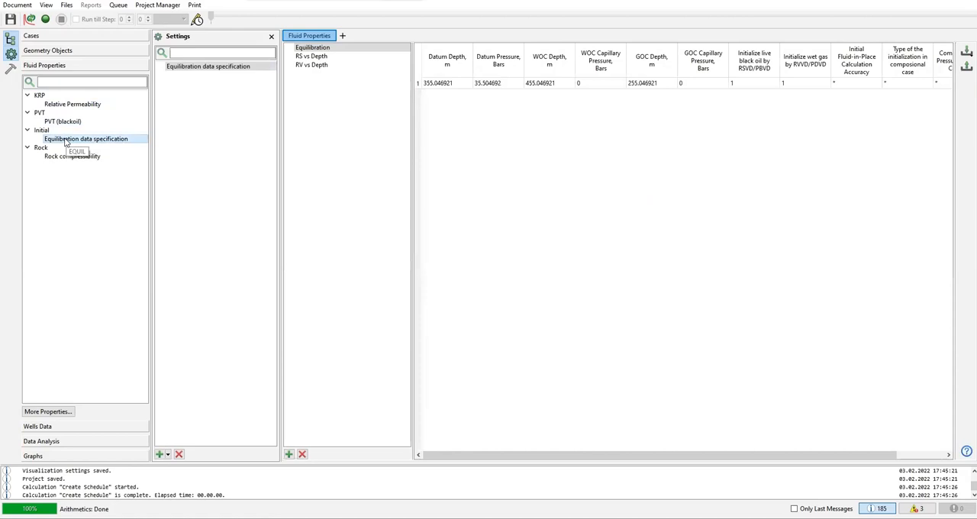
left_click(60, 157)
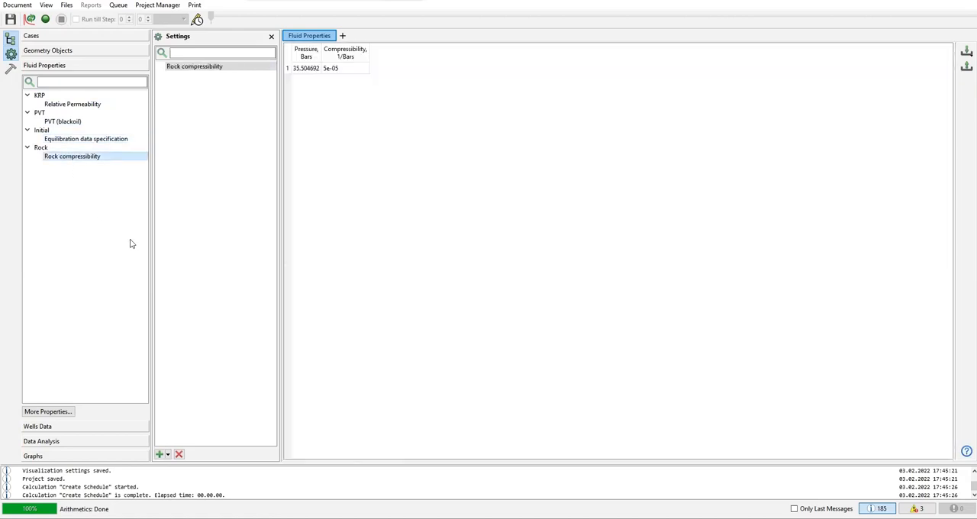
Step: Open the wells data and expand the well production, well structure and group production tables
left_click(63, 426)
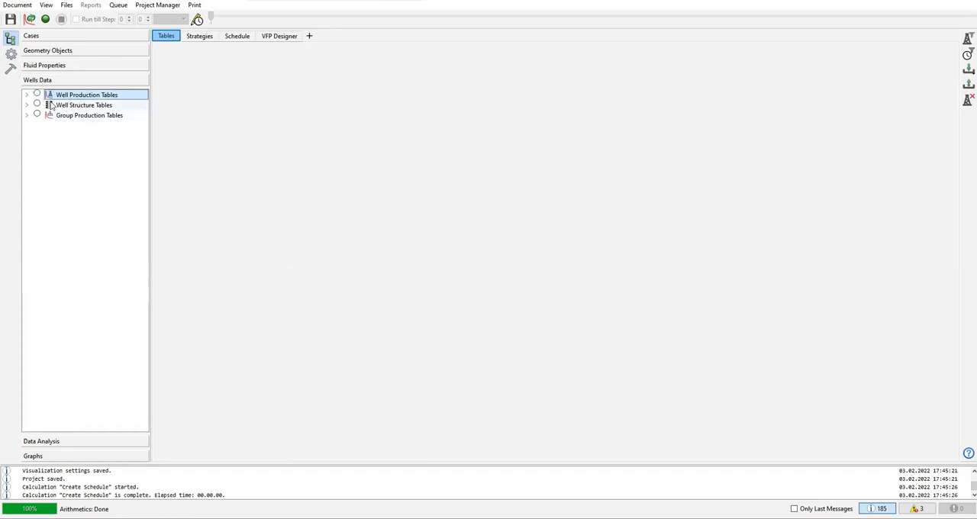
left_click(27, 94)
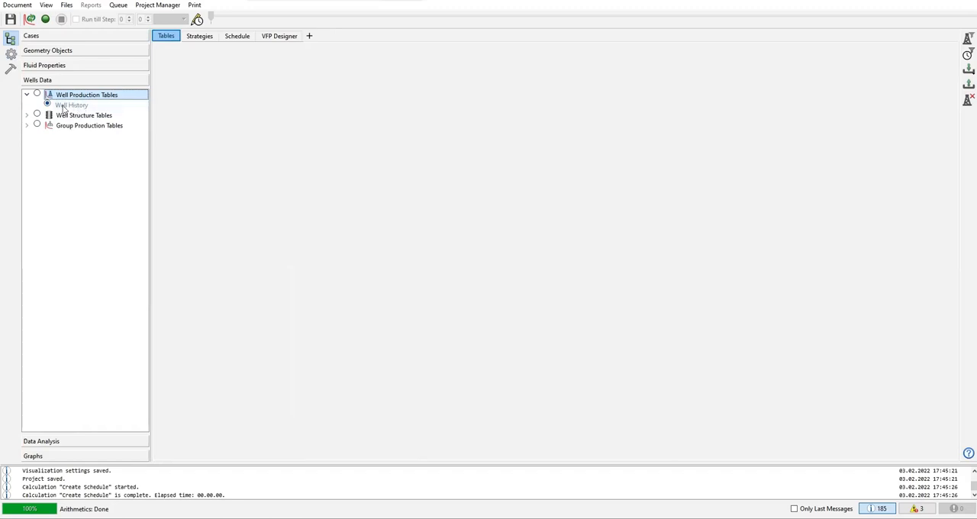
left_click(27, 115)
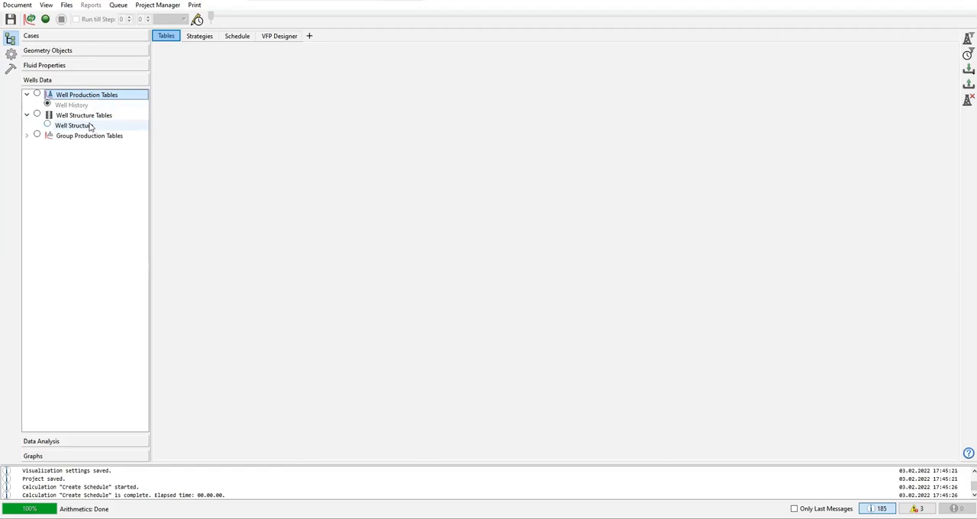
left_click(27, 135)
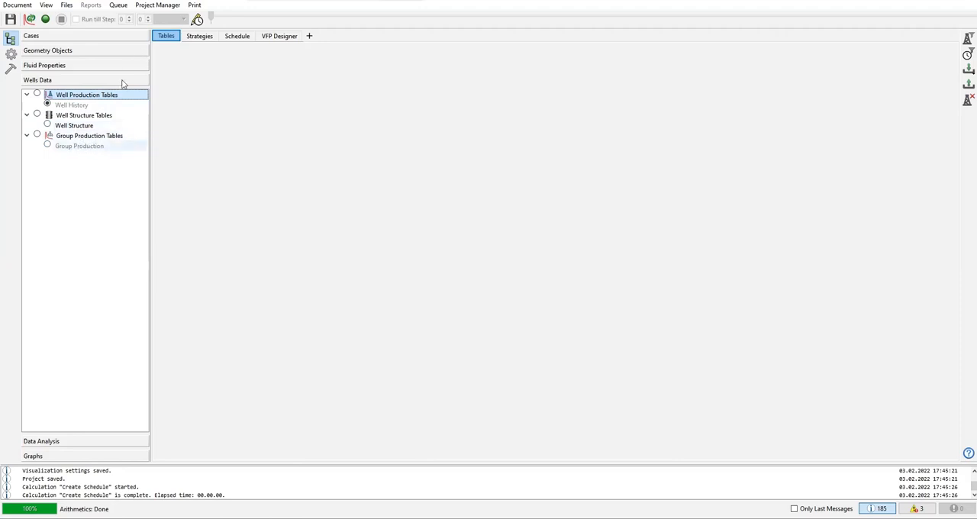
Step: Look through the wells data sections for tables, strategies, schedule operations and the VFP Designer
left_click(195, 40)
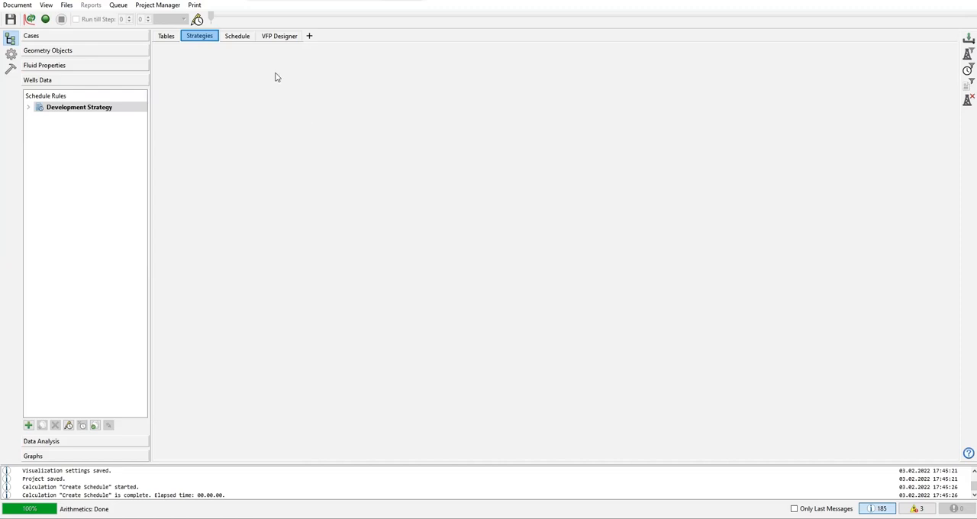
left_click(233, 38)
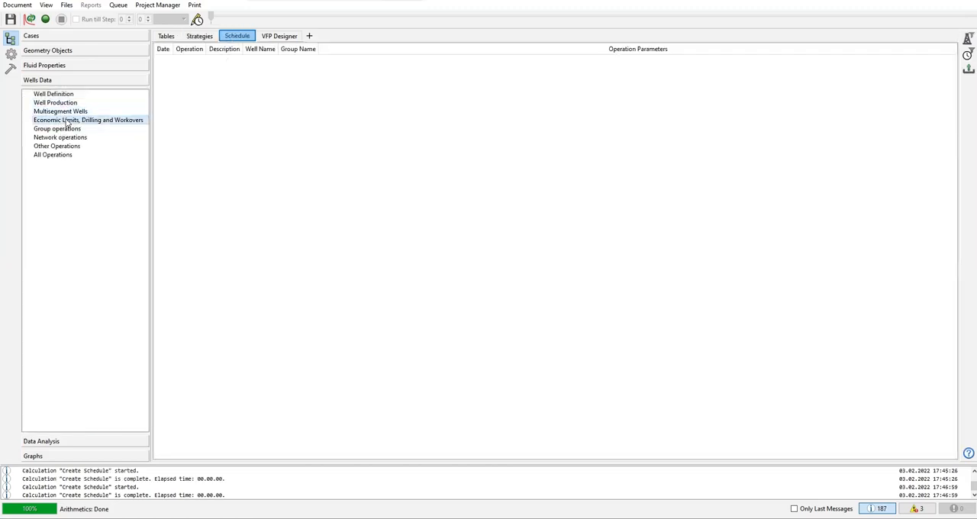
left_click(67, 121)
left_click(277, 38)
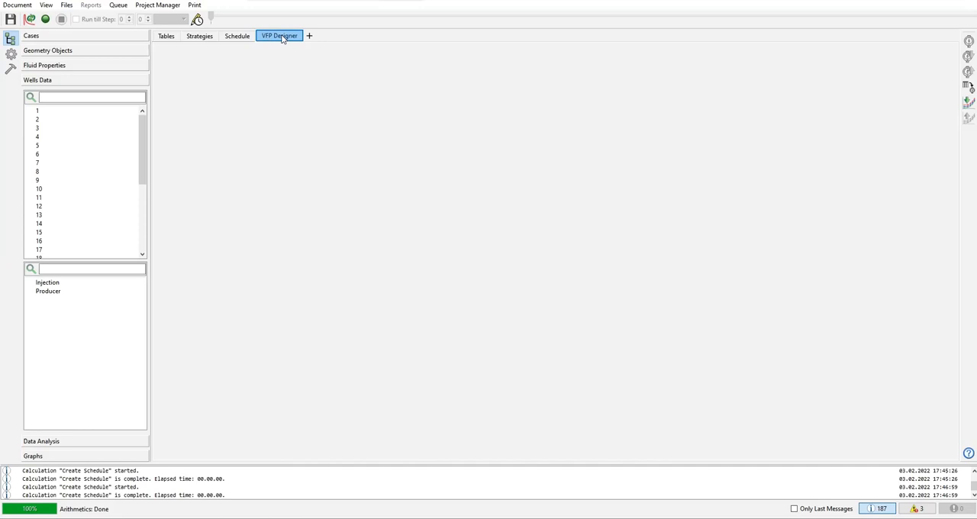
left_click(165, 39)
left_click(202, 41)
left_click(235, 42)
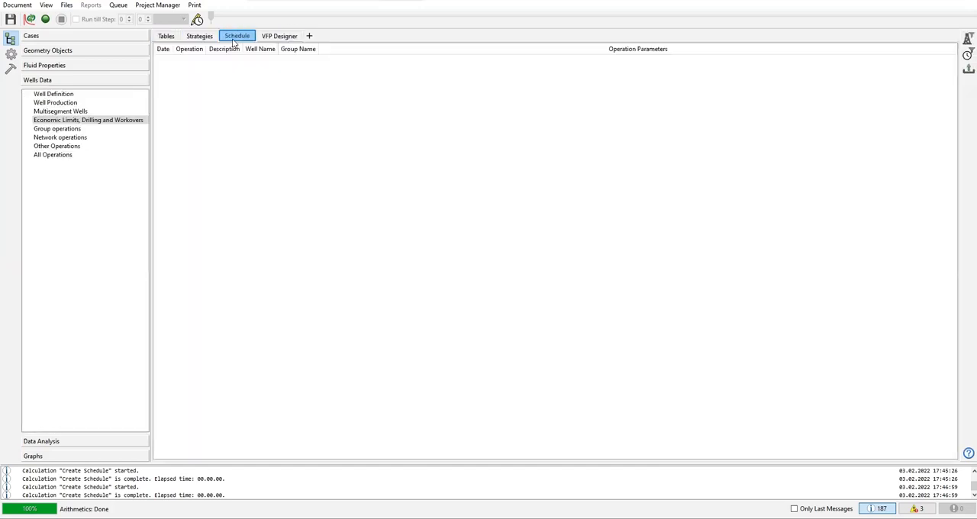
left_click(169, 42)
left_click(188, 38)
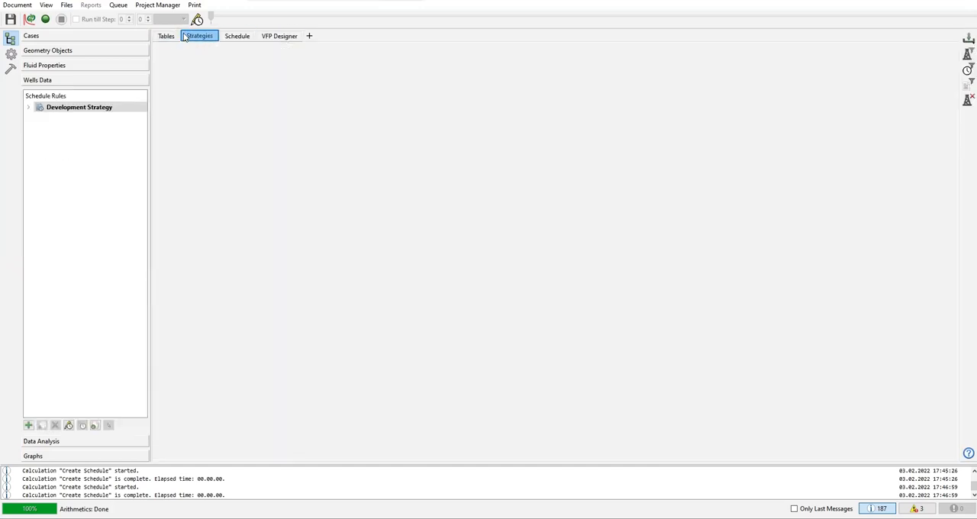
left_click(239, 41)
left_click(172, 38)
left_click(200, 38)
Step: Open the Well History table among the well production tables
left_click(166, 42)
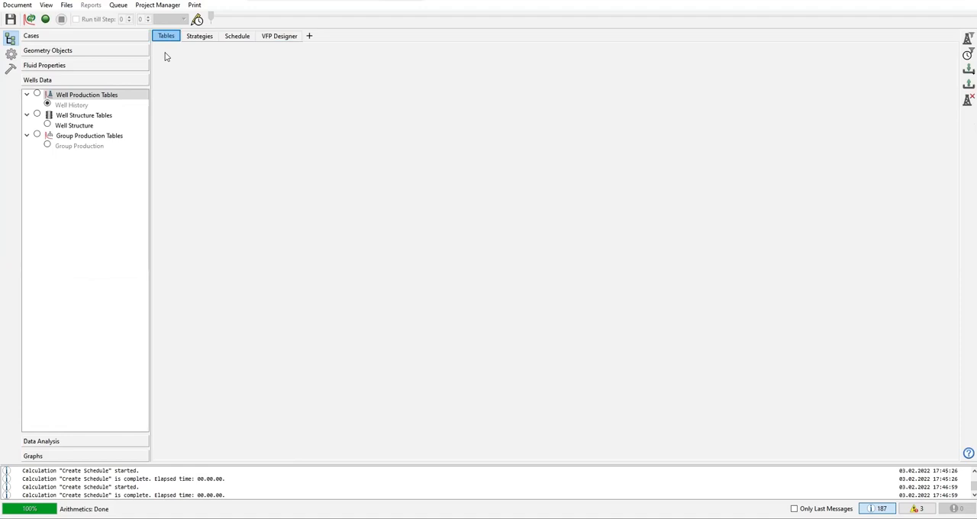
left_click(76, 106)
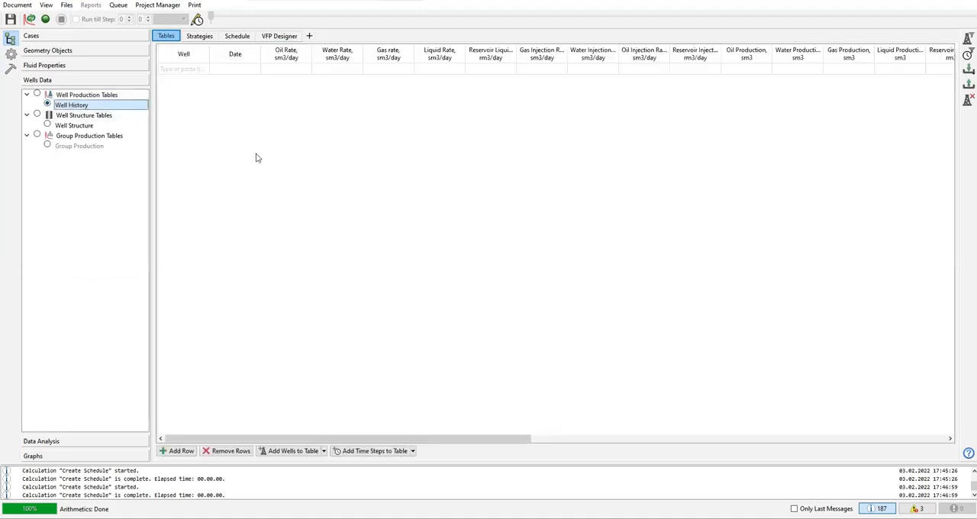
Step: Switch to the well production tables group and back to Well History, checking the empty table's well and date cells
left_click(90, 95)
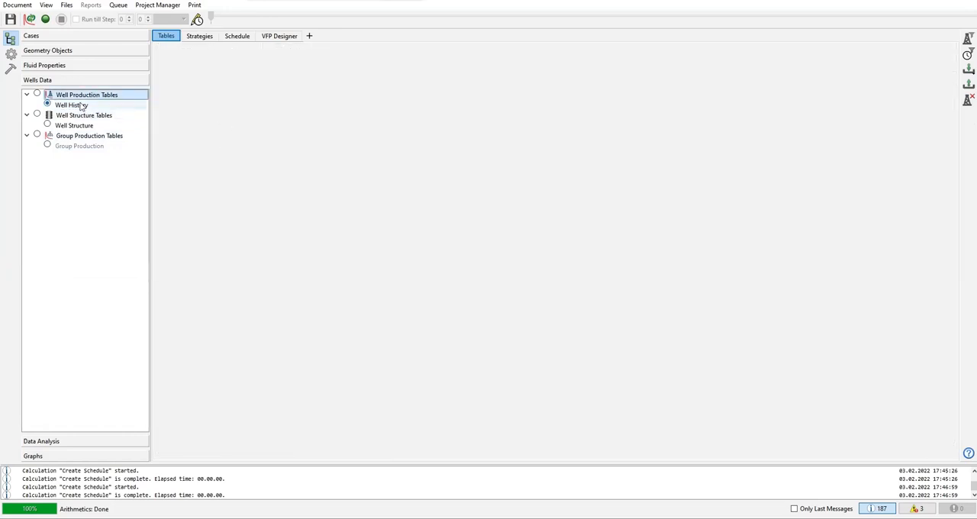
left_click(82, 105)
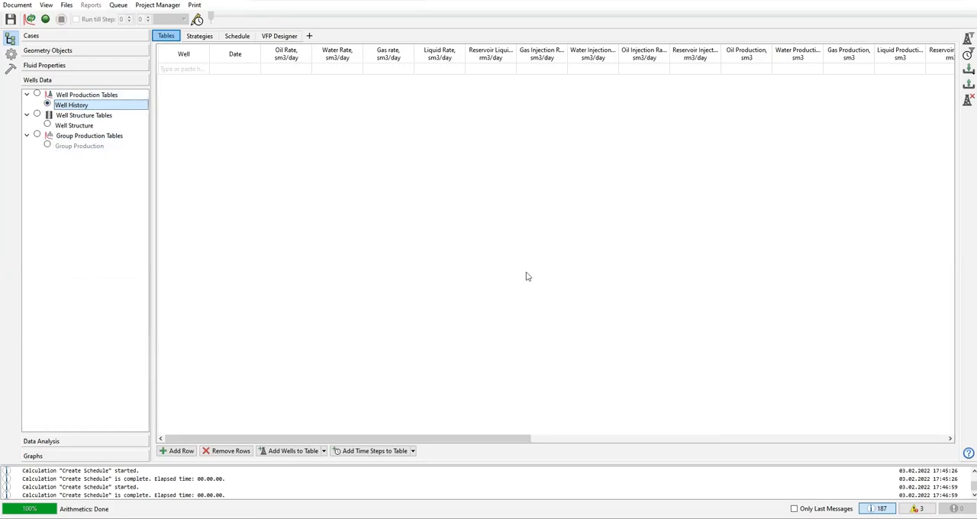
left_click(206, 70)
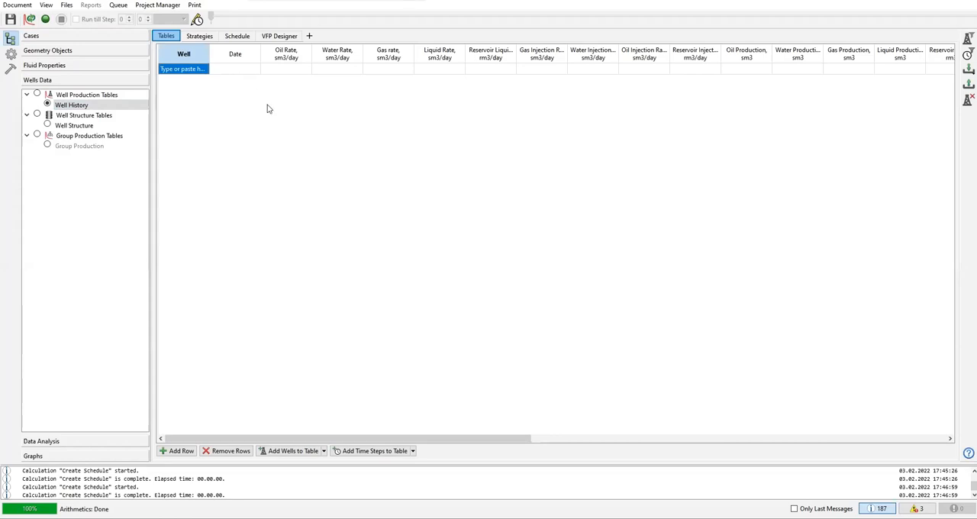
left_click(243, 70)
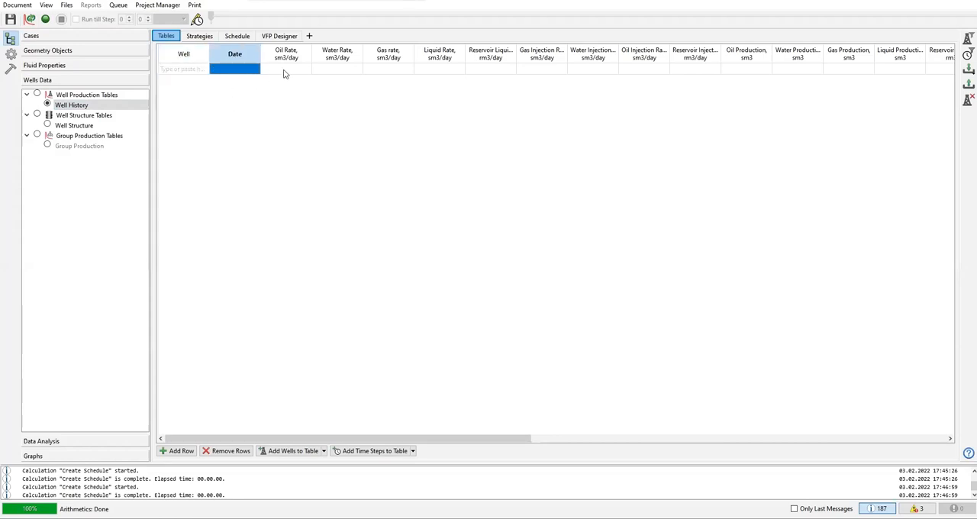
Step: Add a row for well 1 to the Well History table
left_click(192, 71)
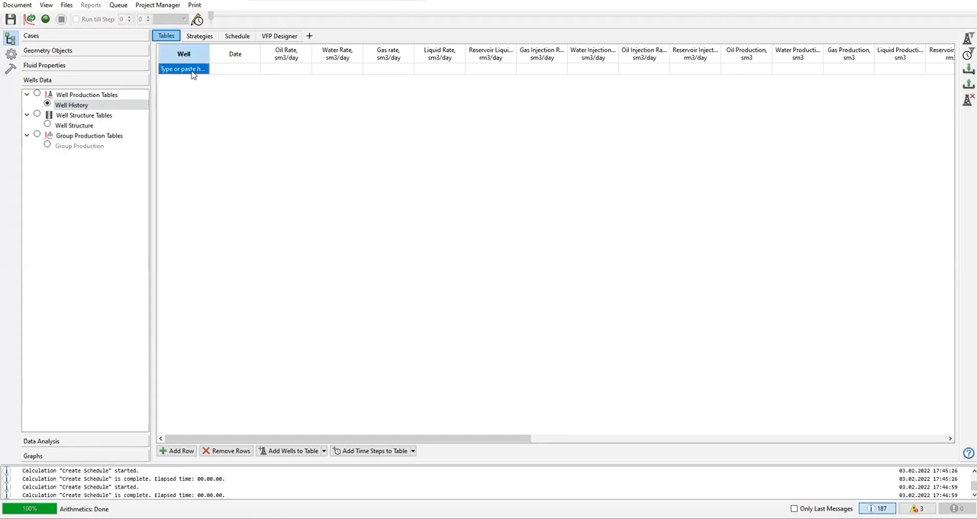
left_click(192, 72)
left_click(204, 68)
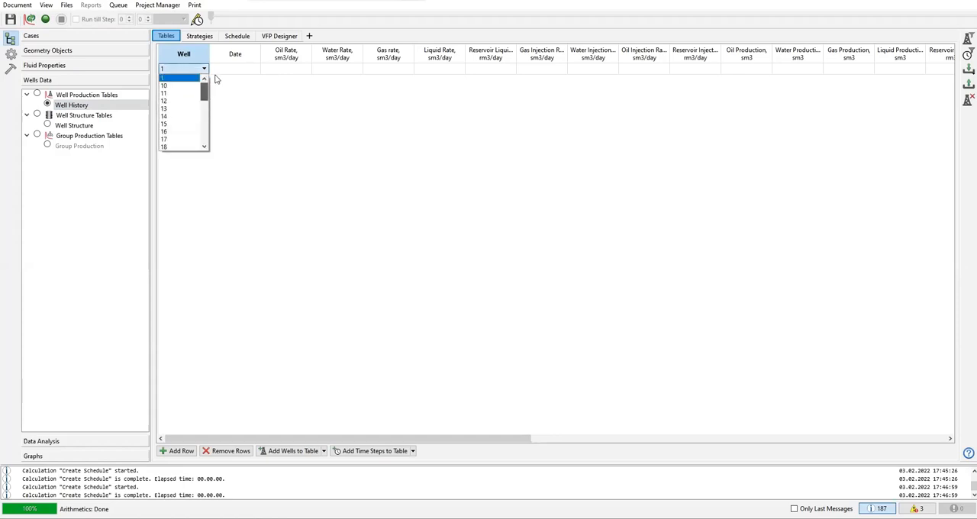
left_click(198, 79)
left_click(329, 117)
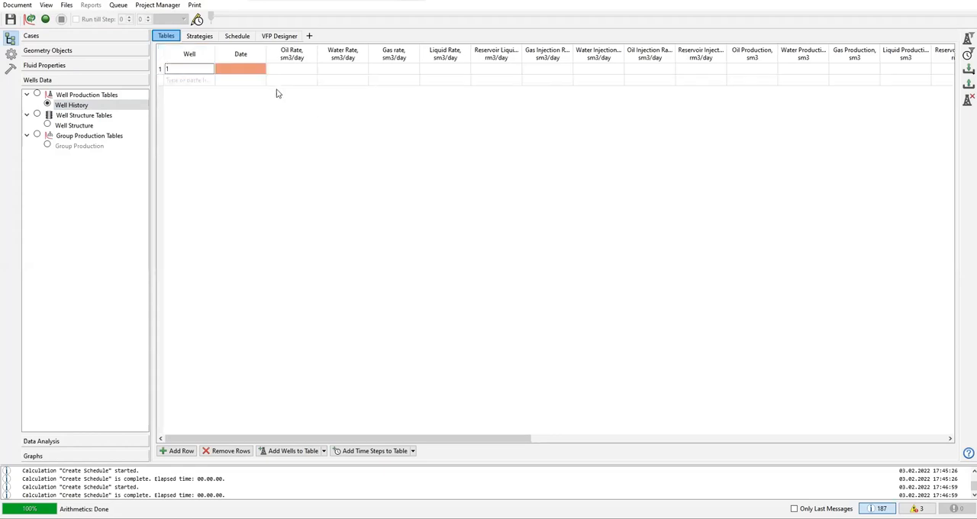
Step: Look through the date and rate columns of the Well History table, widening the Reservoir Liquid Rate column to fit its heading
left_click(240, 70)
left_click(298, 71)
left_click(330, 70)
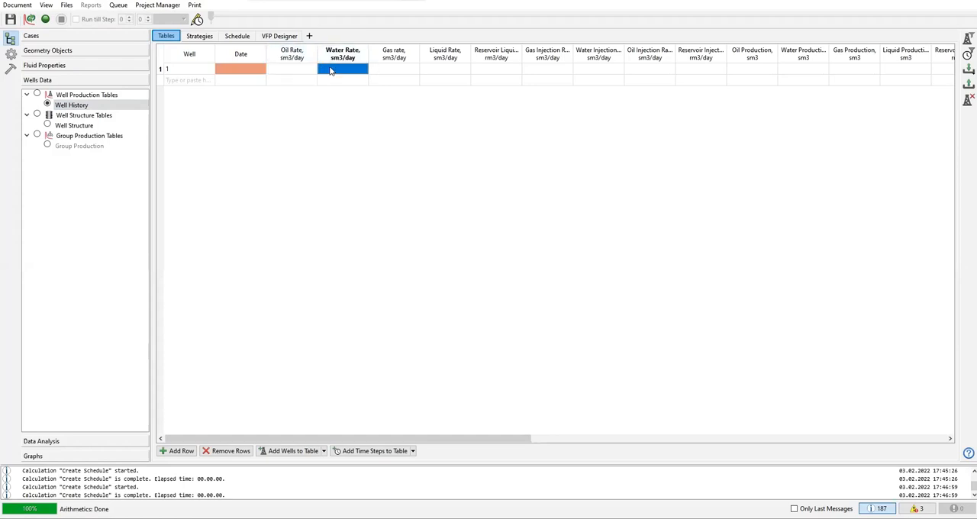
left_click(378, 69)
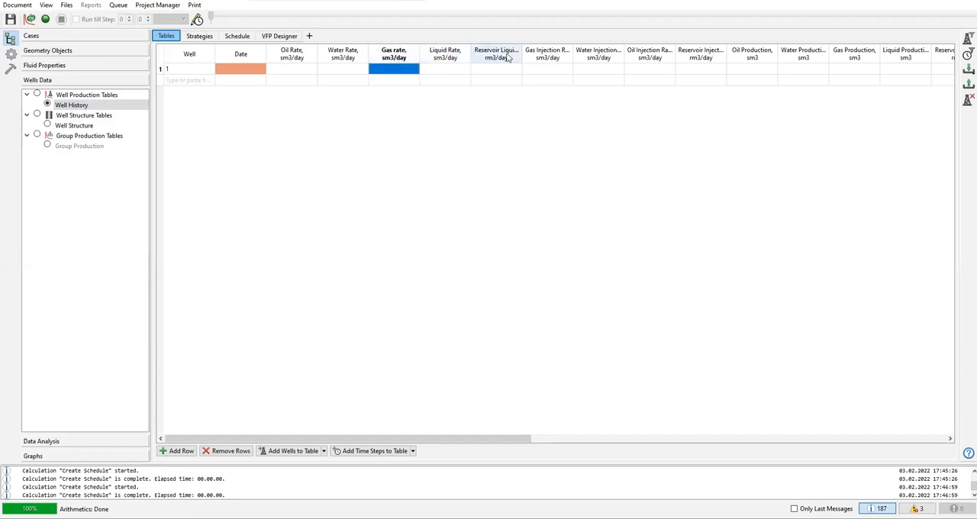
left_click_drag(529, 54, 547, 60)
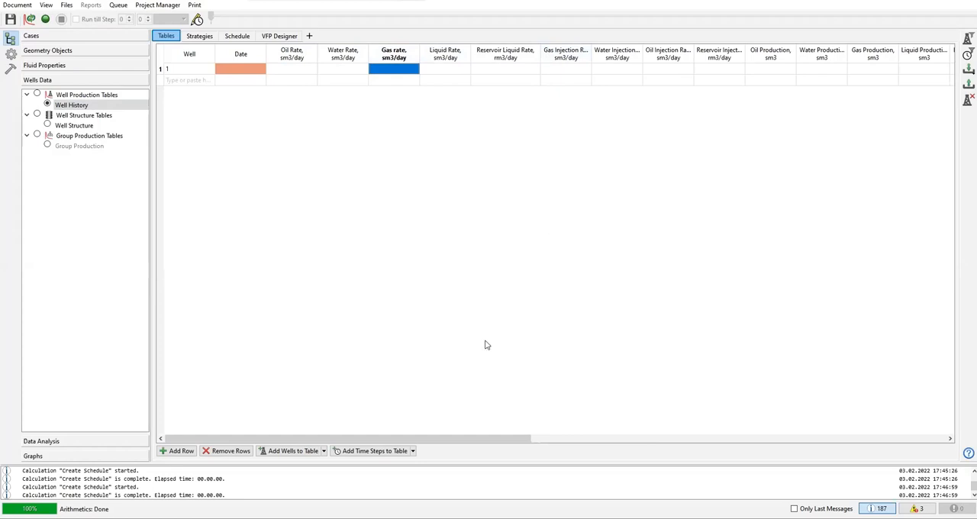
left_click_drag(469, 441, 358, 408)
Step: Delete the row for well 1 from the Well History table
left_click(160, 70)
left_click(176, 74)
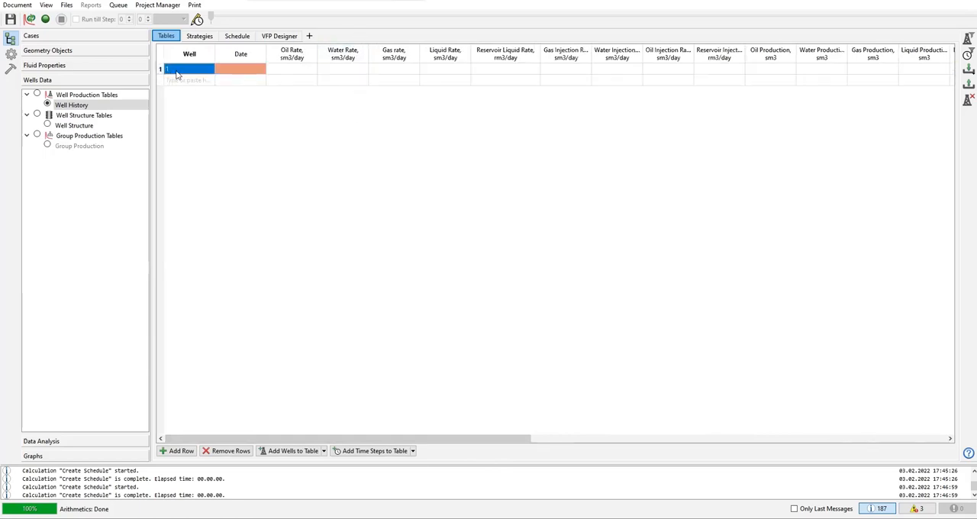
key("Delete")
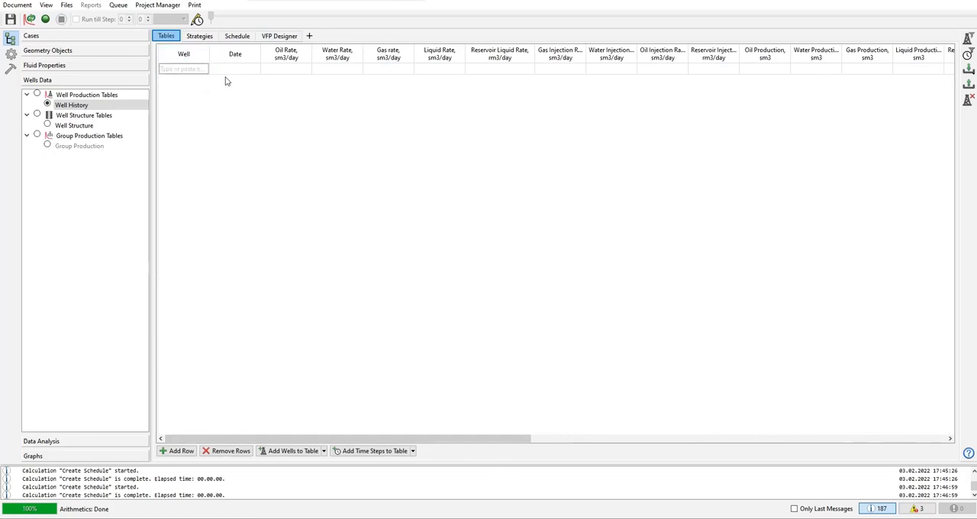
Step: Go over the columns of the empty Well History table, from date through the oil, water, gas, liquid and reservoir liquid rates
left_click(231, 70)
left_click(300, 72)
left_click(329, 71)
left_click(366, 73)
left_click(424, 76)
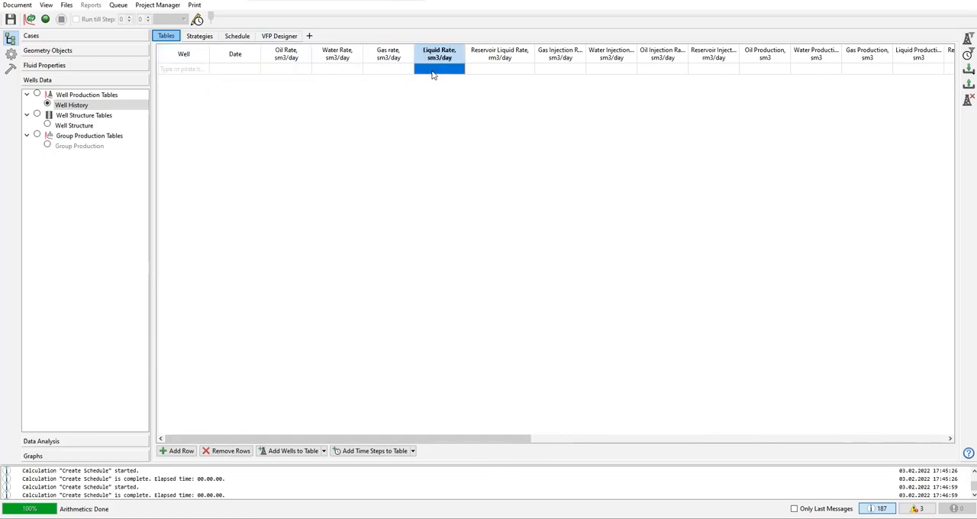
left_click(497, 74)
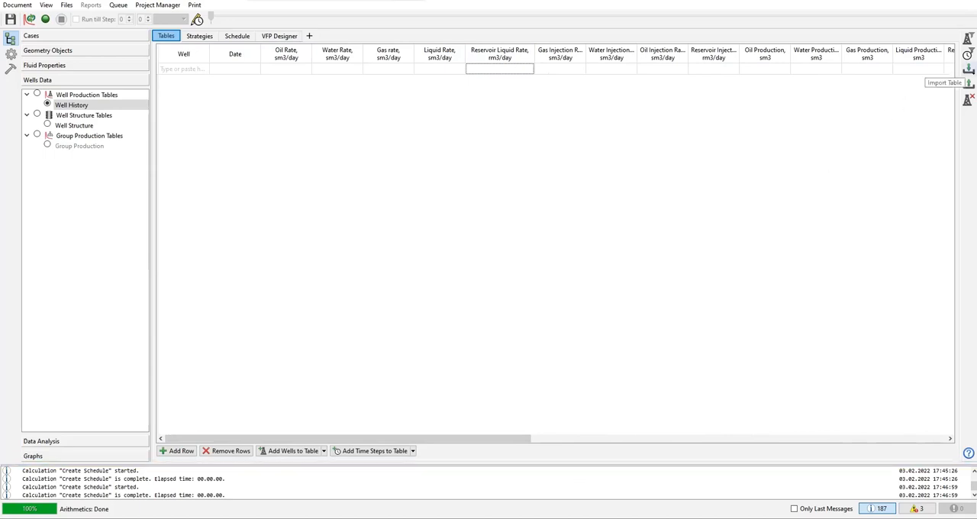
Step: Start a history import in the One Table format, identifying wells by name and using Well History as the target table
left_click(968, 69)
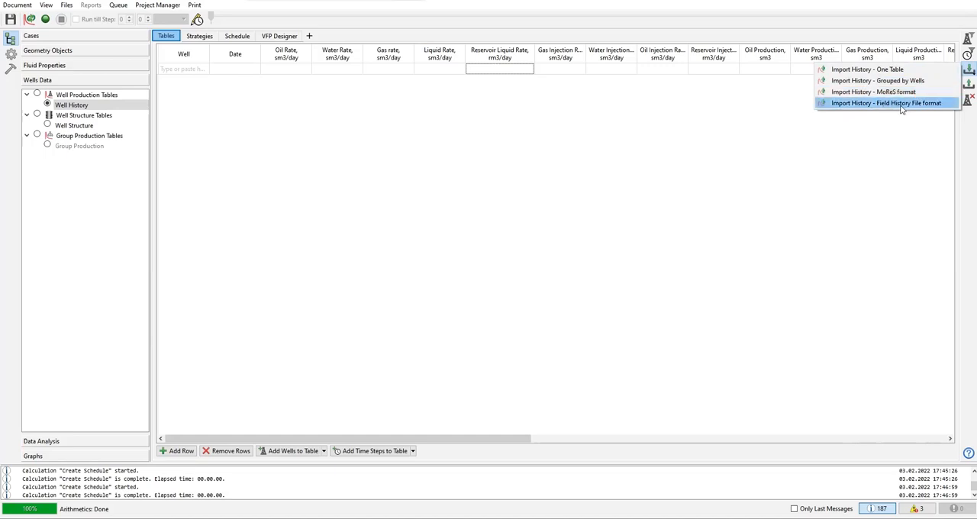
left_click(911, 72)
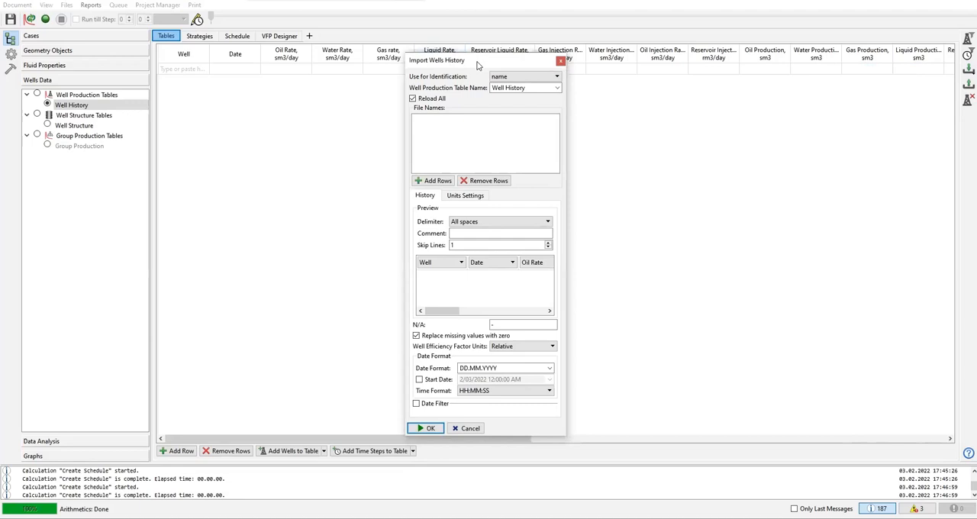
left_click(519, 77)
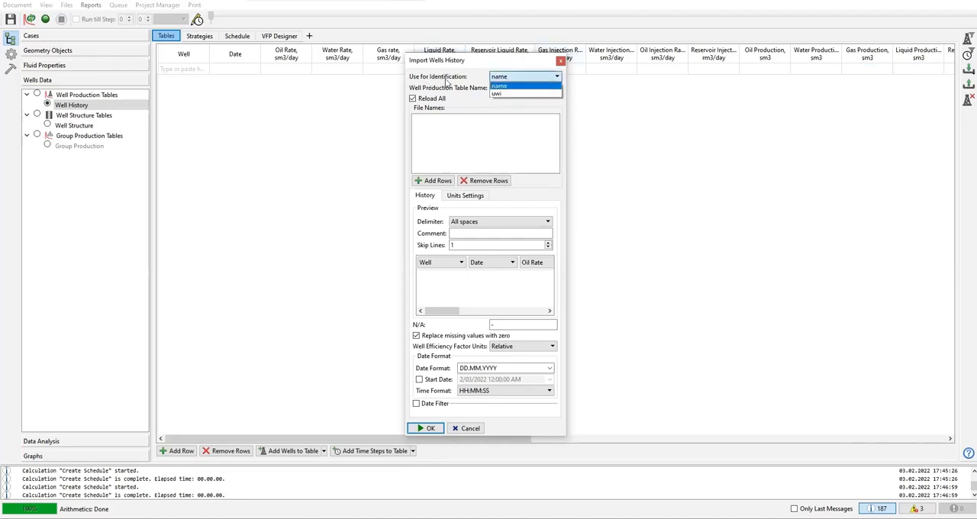
left_click(510, 85)
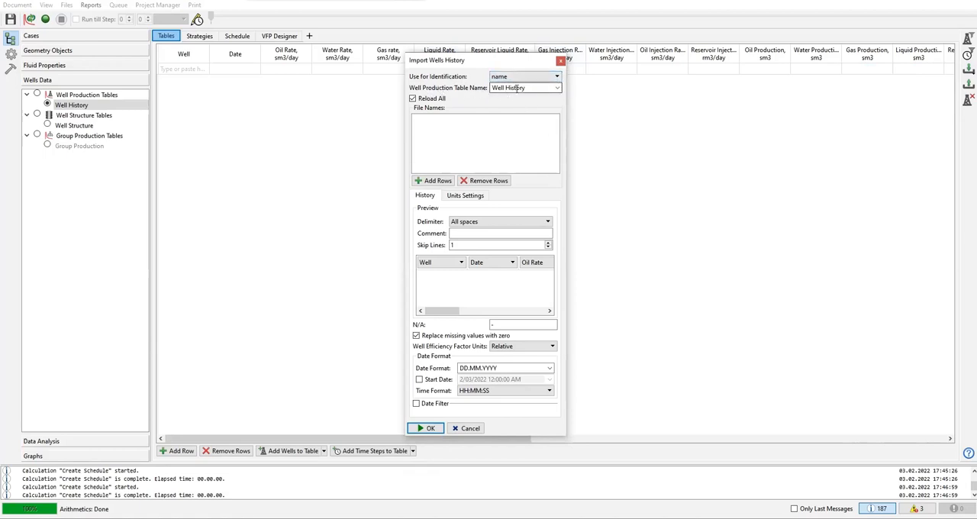
left_click(558, 93)
Step: Add the kaz history text file from the GeologyKazdata folder to the wells history import
left_click(438, 184)
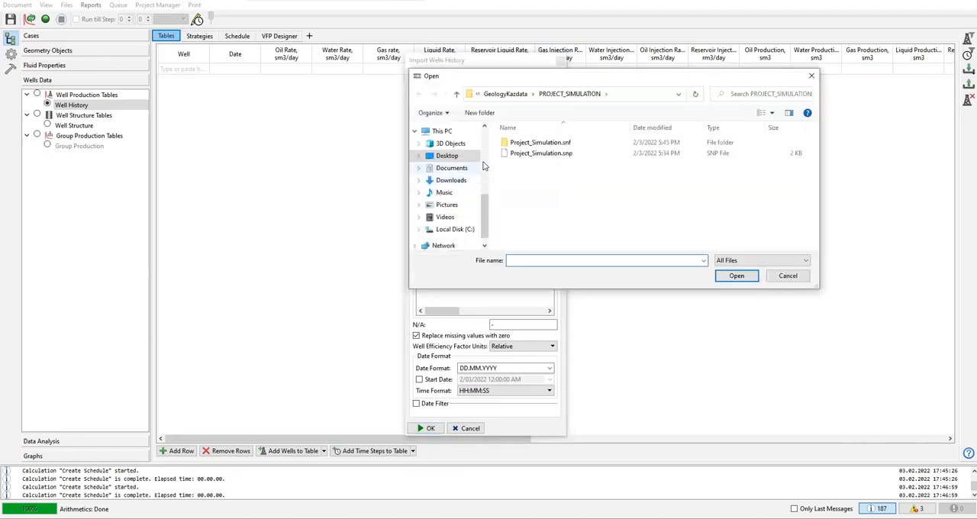
left_click(510, 93)
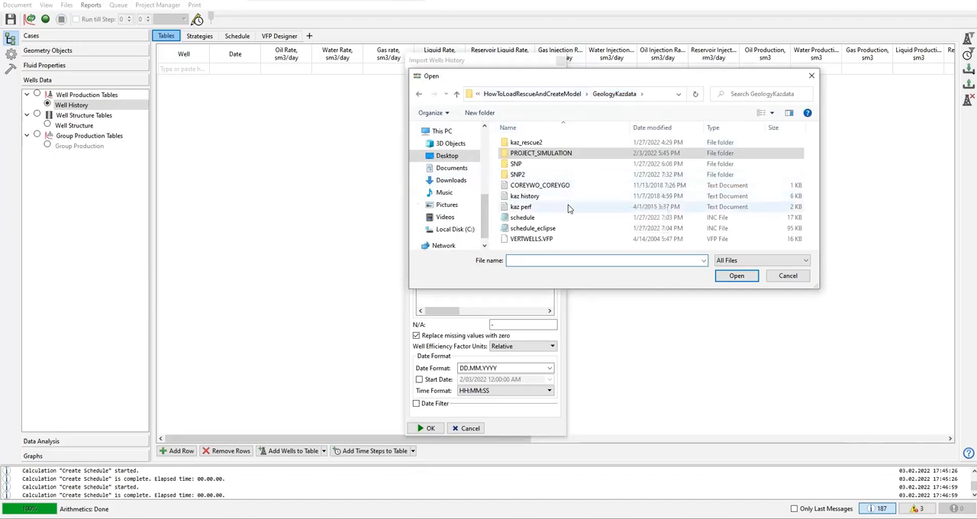
left_click(526, 196)
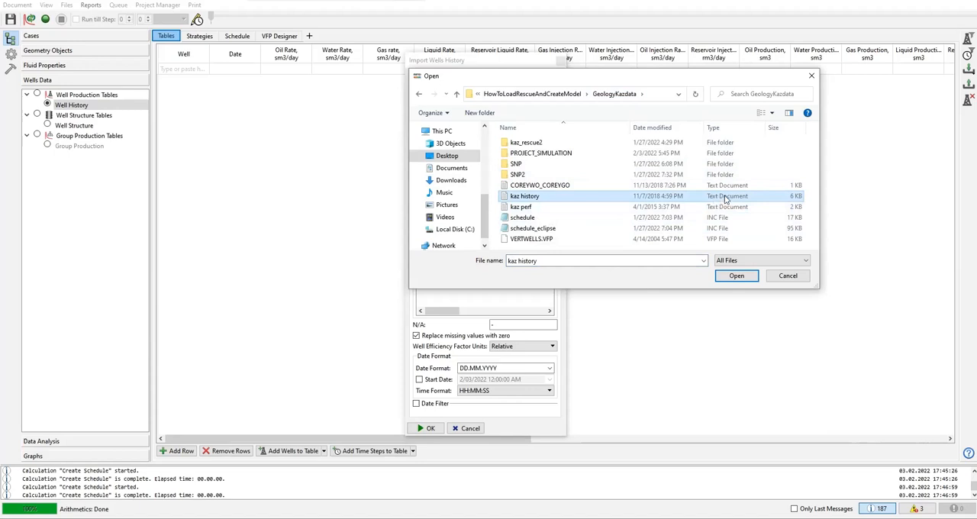
left_click(736, 276)
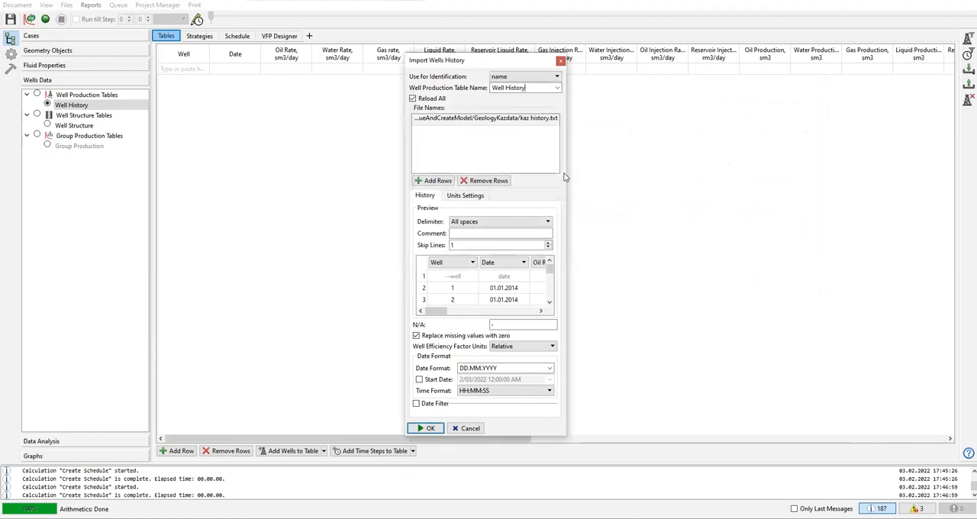
Step: Widen the import dialog to show the full preview, keep the sixth column as WEF, and review the units settings
left_click_drag(566, 177, 901, 195)
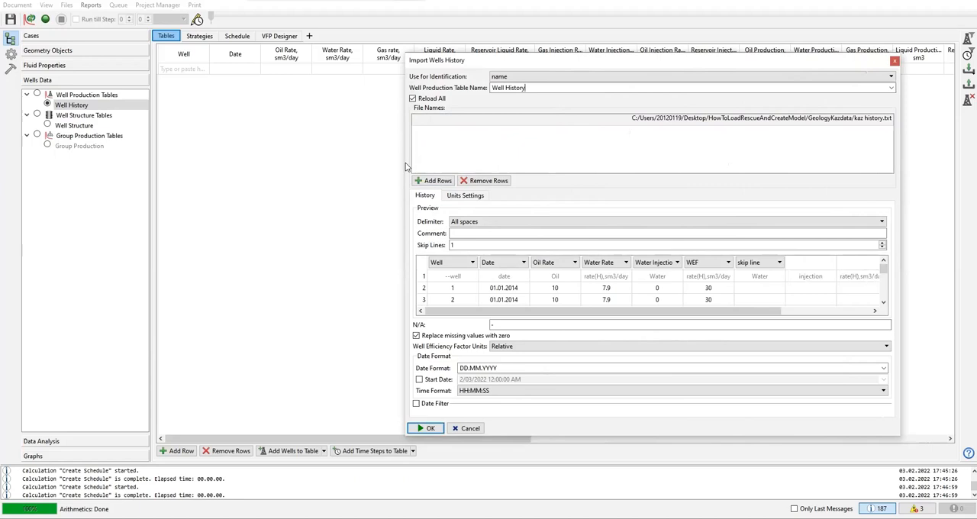
left_click_drag(407, 161, 229, 168)
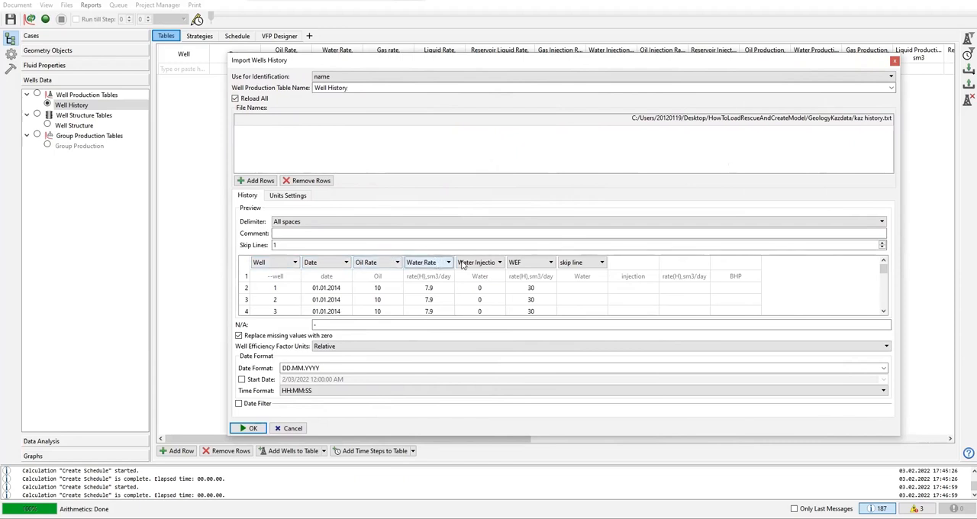
left_click(551, 263)
left_click(539, 338)
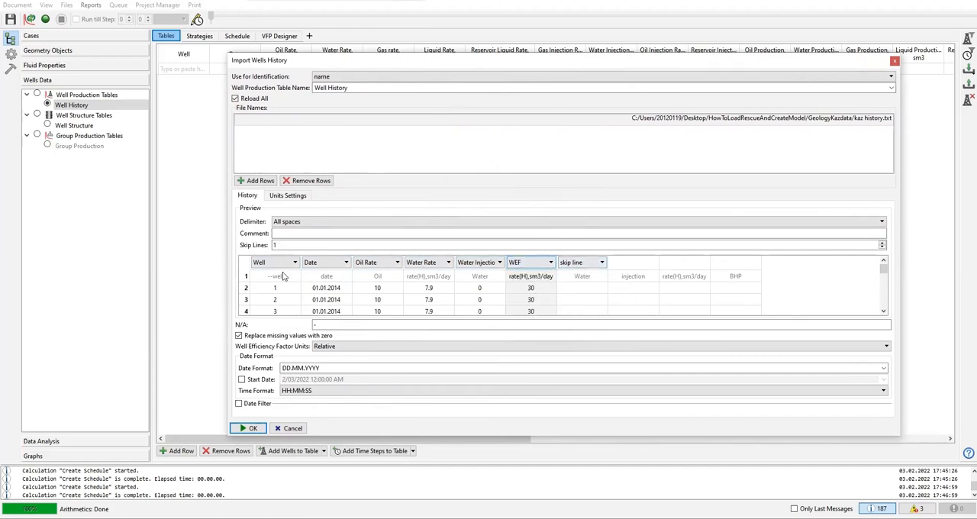
left_click(287, 196)
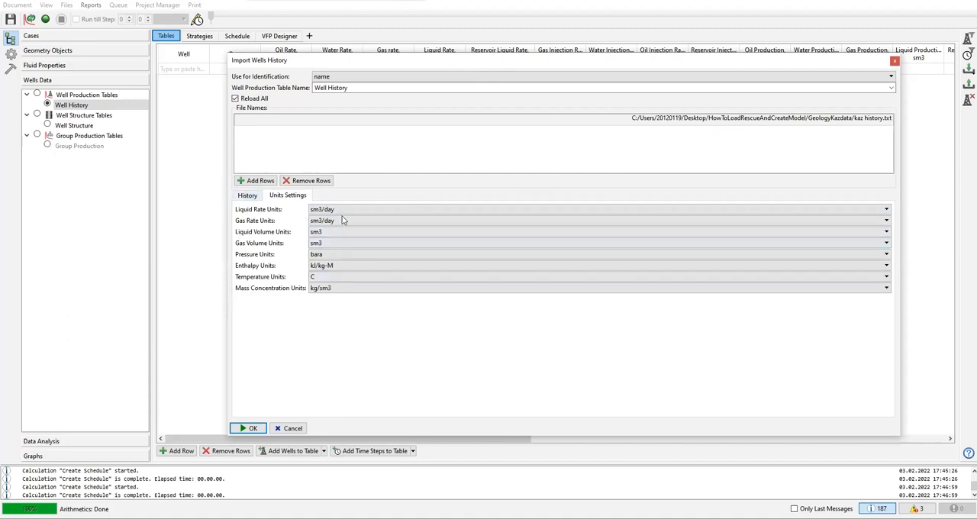
left_click(249, 196)
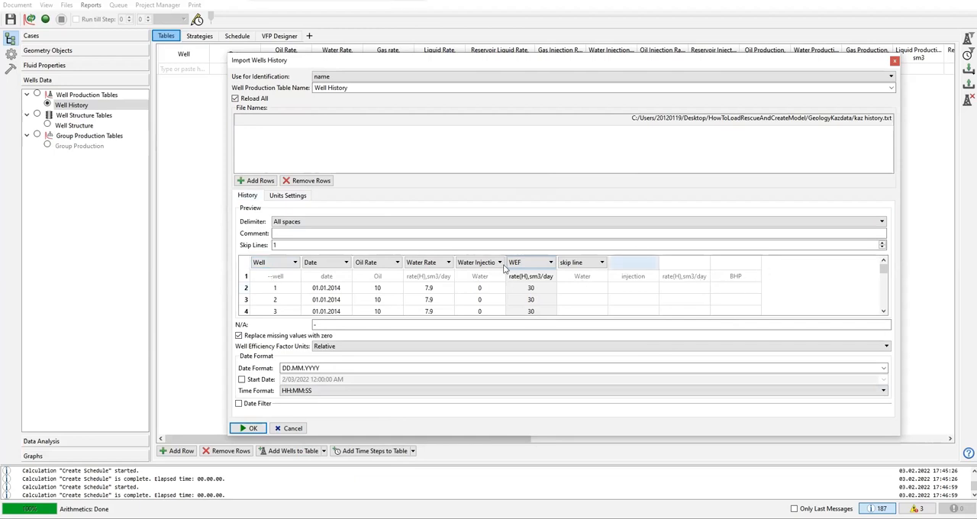
Step: Check the import preview: the skipped header line, the well and date columns, and the skip line assignment after WEF
left_click(246, 277)
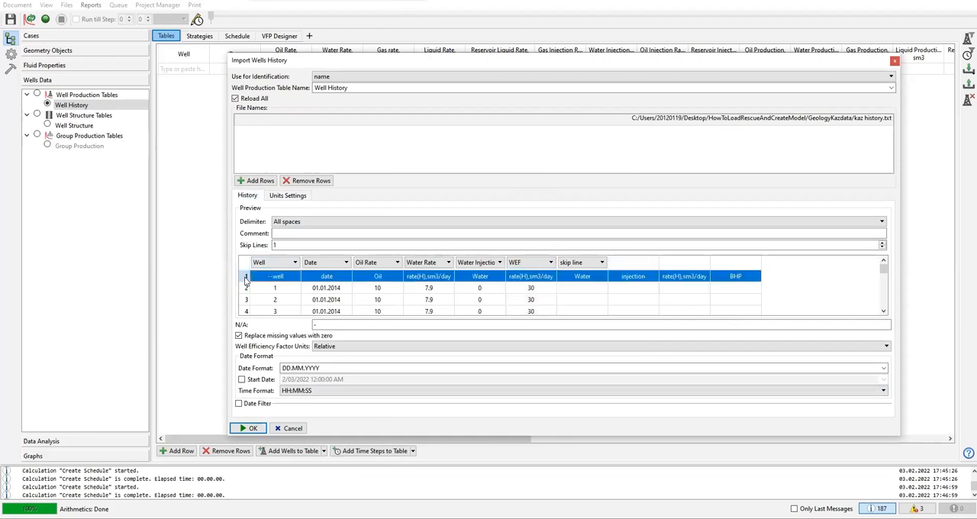
left_click(247, 278)
left_click(246, 278)
left_click(279, 278)
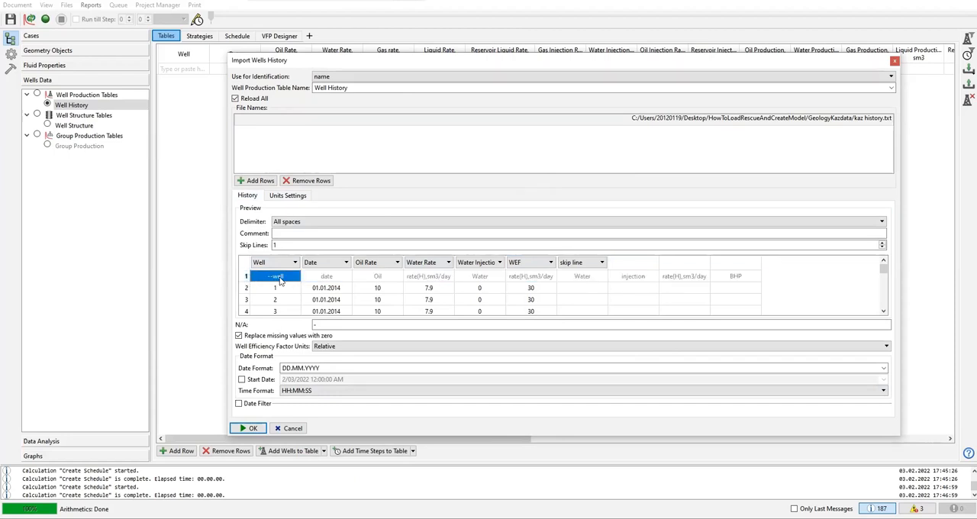
left_click(749, 278)
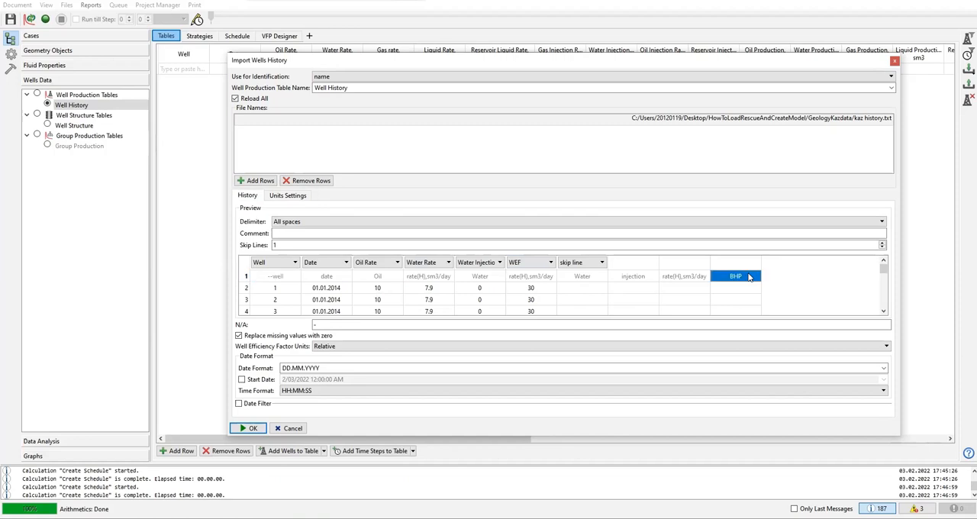
left_click(601, 263)
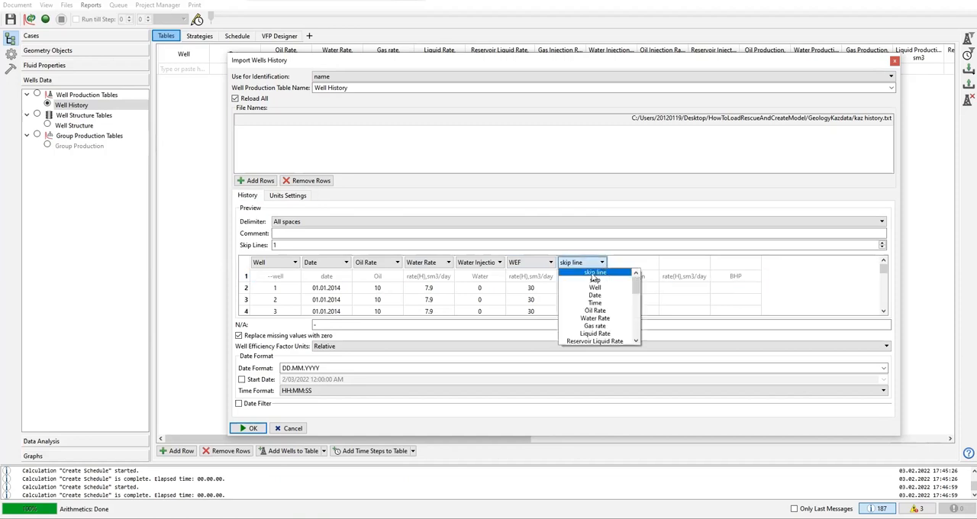
left_click(594, 274)
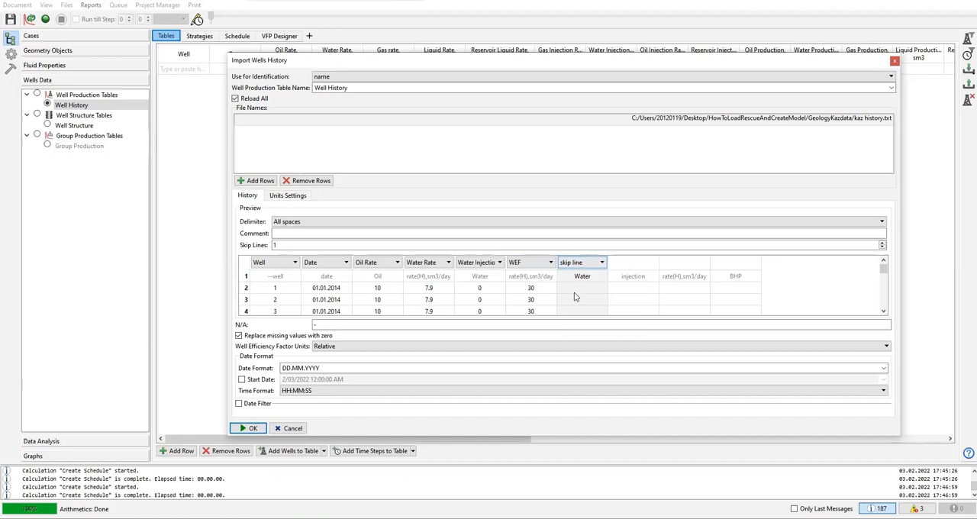
left_click(331, 278)
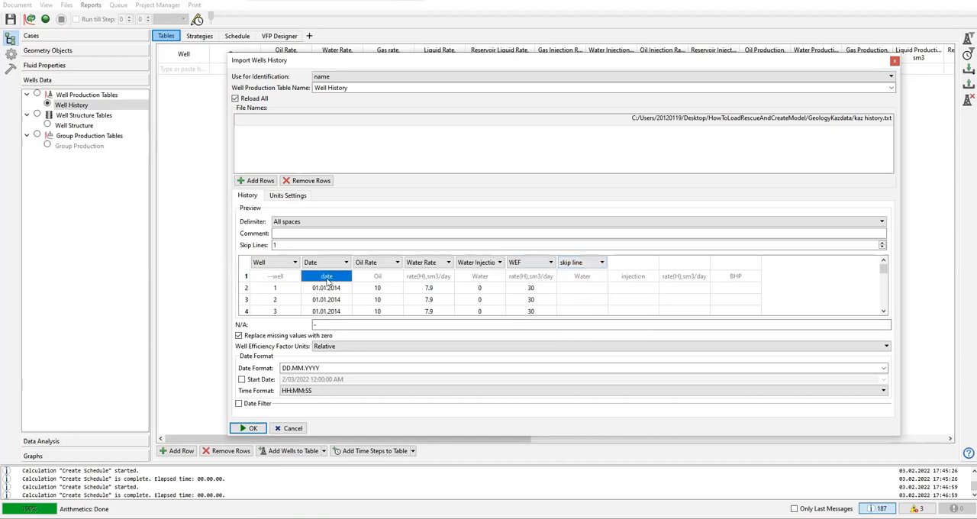
left_click(281, 277)
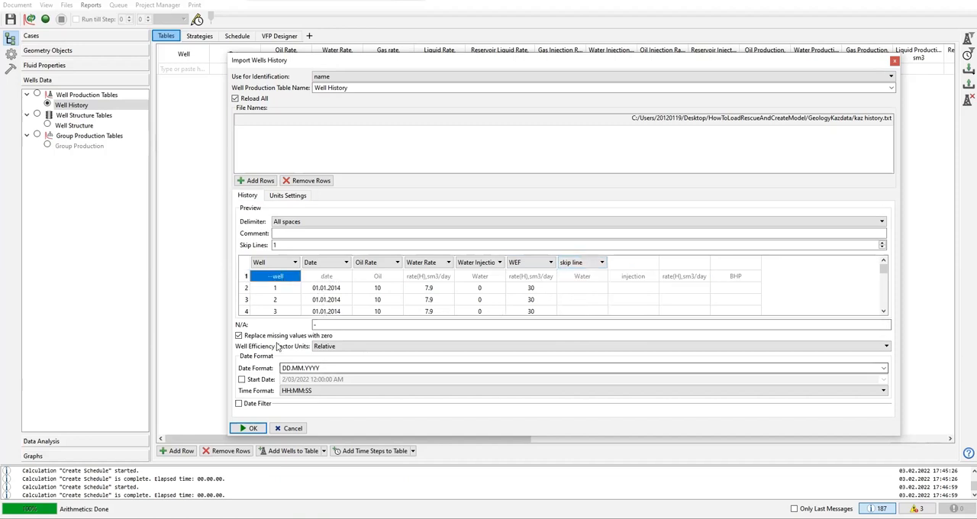
left_click(336, 291)
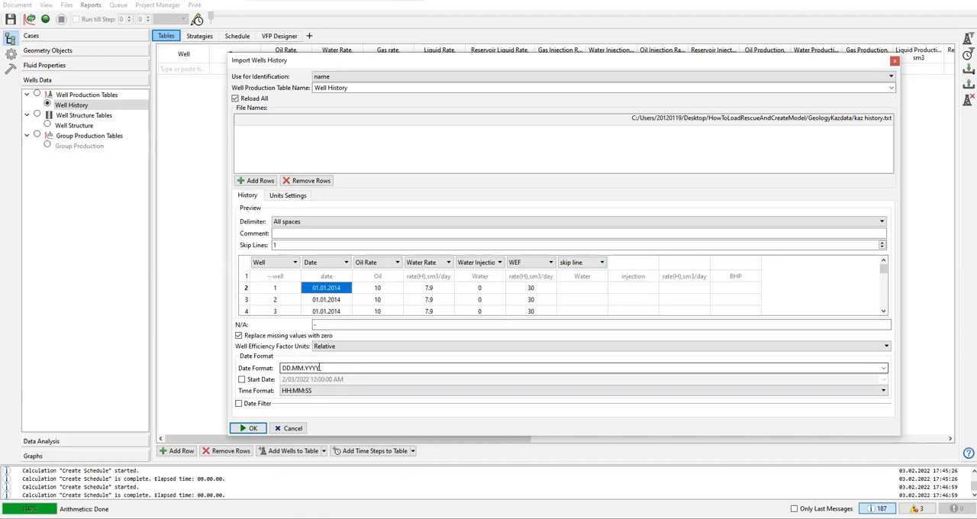
Step: Check the DD.MM.YYYY date format and the header row, and import the kaz history with one skipped line into Well History
left_click_drag(307, 368, 325, 368)
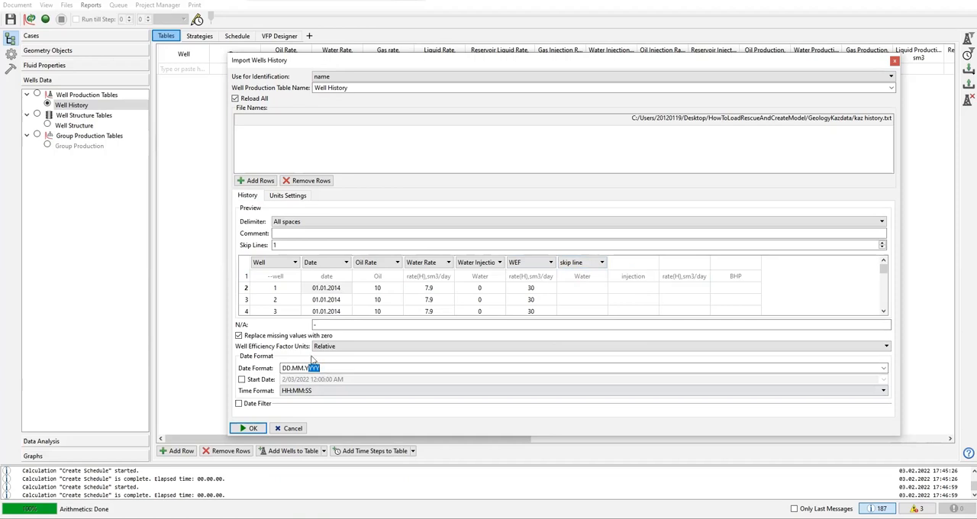
left_click(246, 281)
left_click(262, 282)
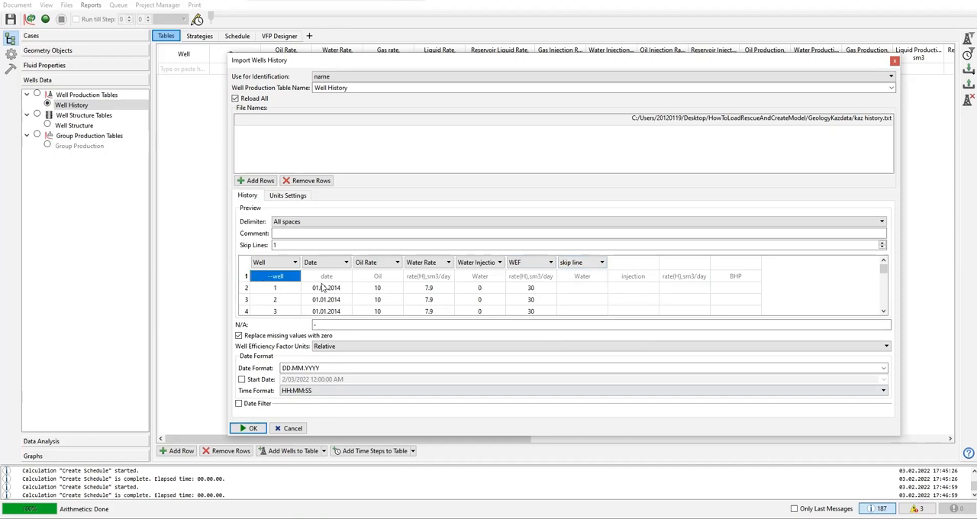
left_click(255, 429)
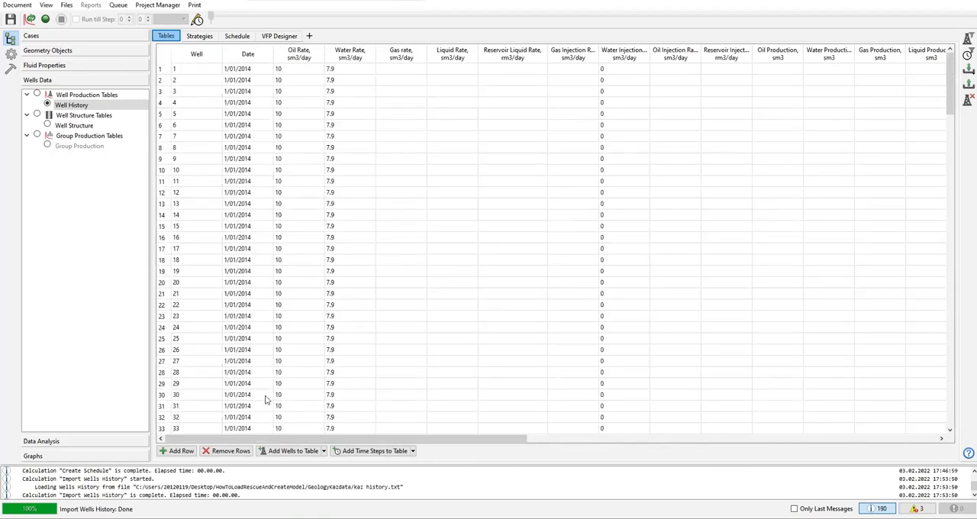
Step: Examine the imported WEF column and look through the list of visible columns without changing the selection
left_click_drag(405, 438, 299, 434)
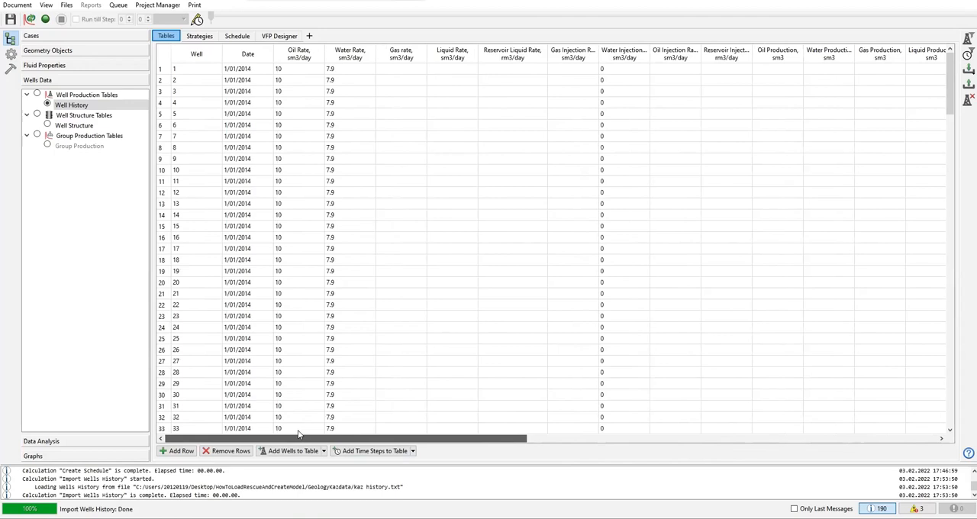
left_click_drag(396, 433, 686, 433)
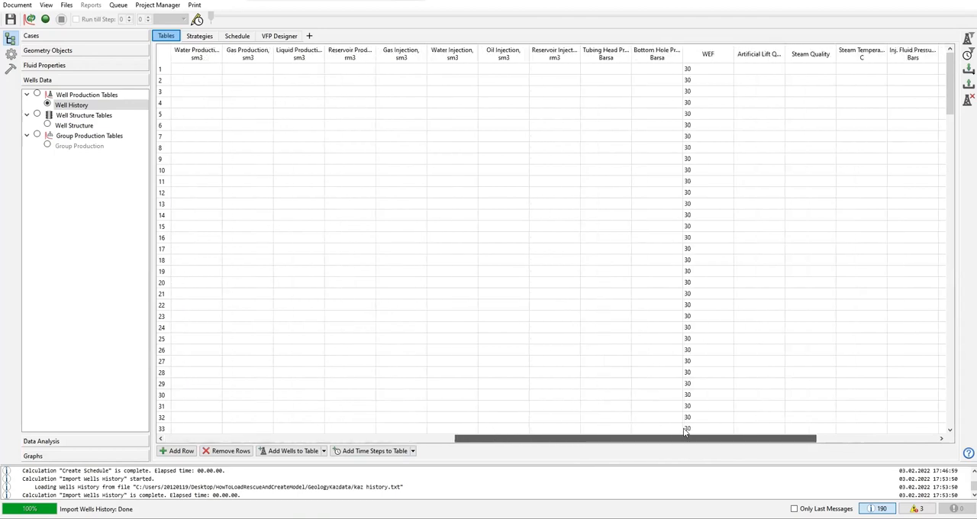
left_click(709, 54)
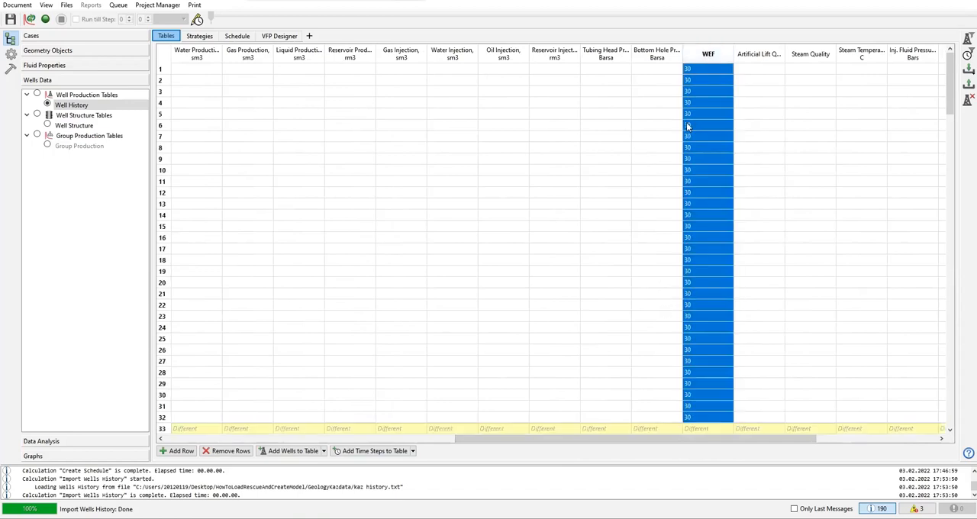
right_click(716, 57)
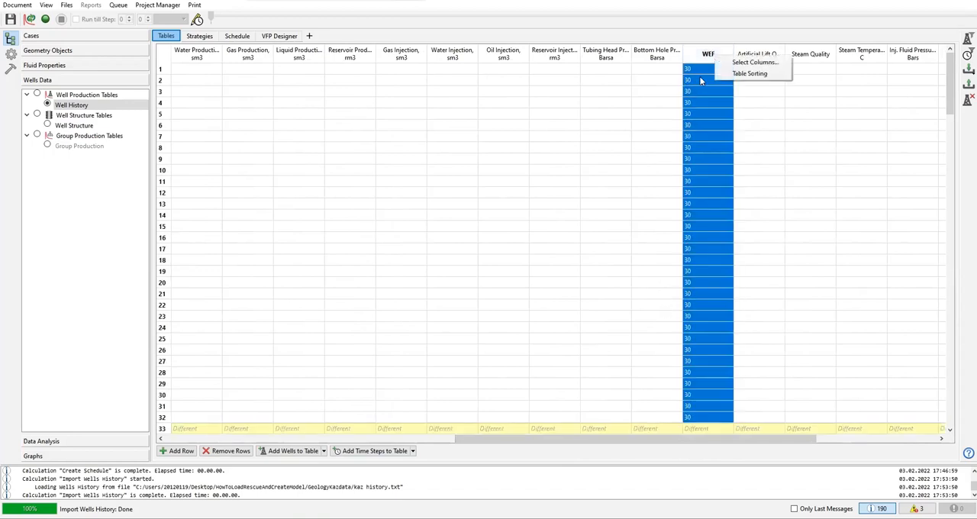
left_click(738, 68)
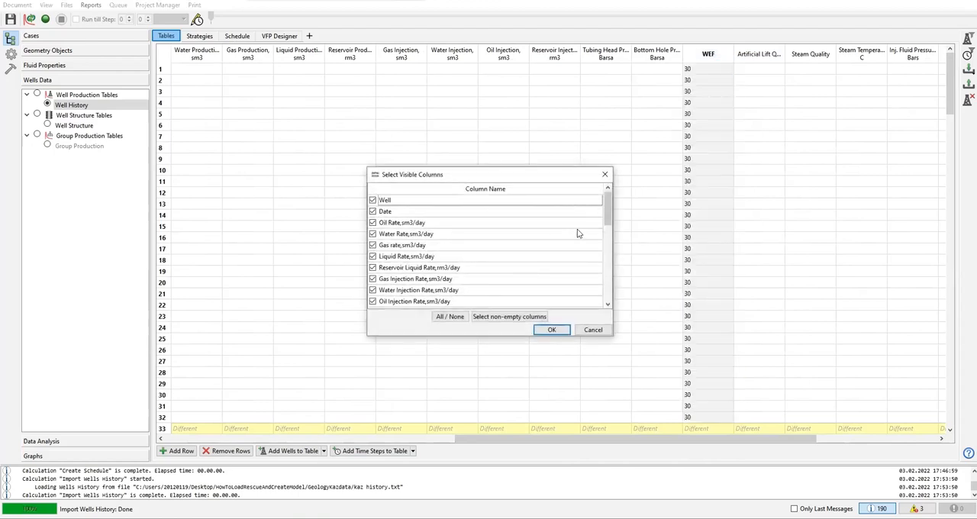
scroll(599, 236, "down", 1)
scroll(599, 236, "down", 6)
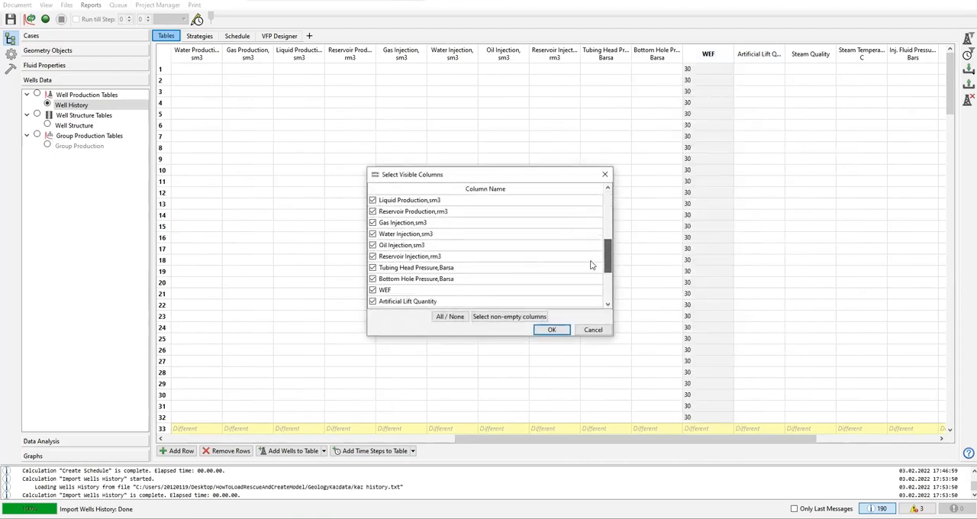
left_click(587, 330)
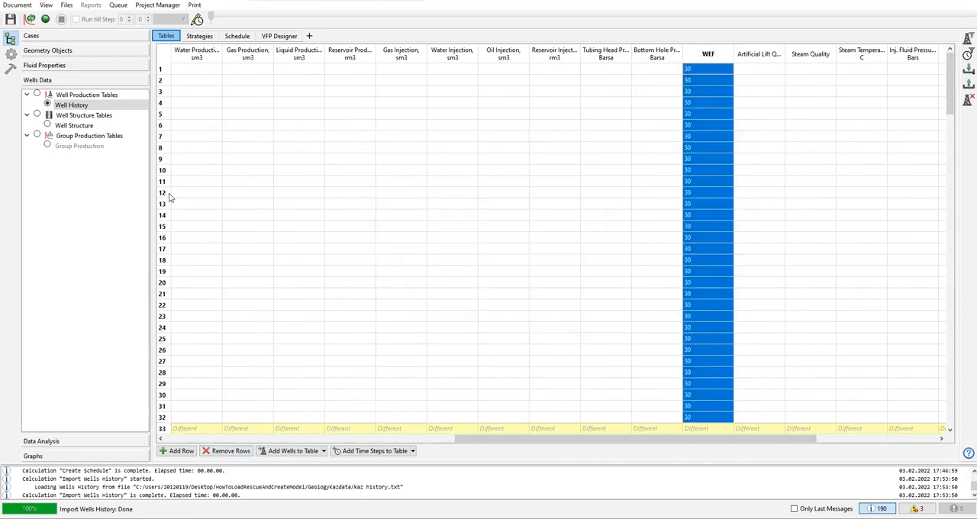
Step: Delete the imported Well History table and create a new well production table named Well Production Table
right_click(76, 107)
left_click(102, 116)
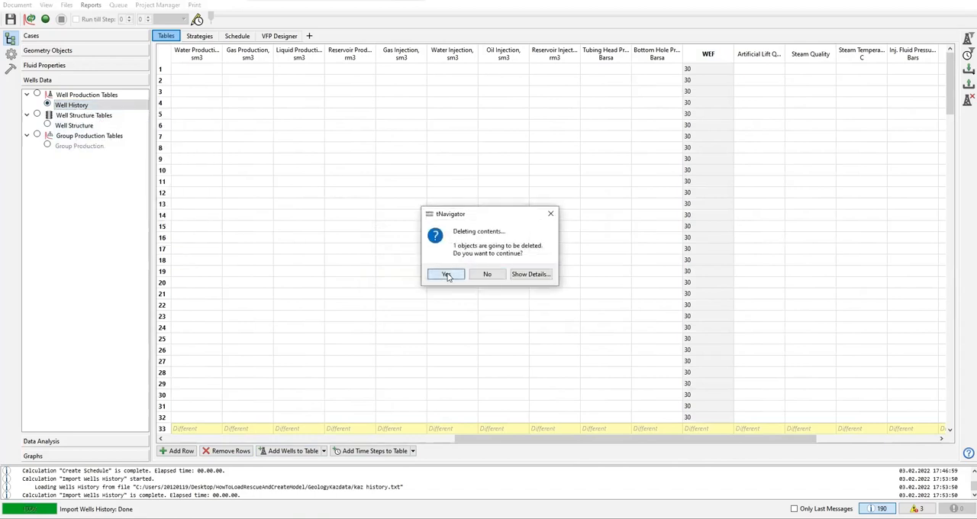
left_click(447, 276)
left_click(44, 96)
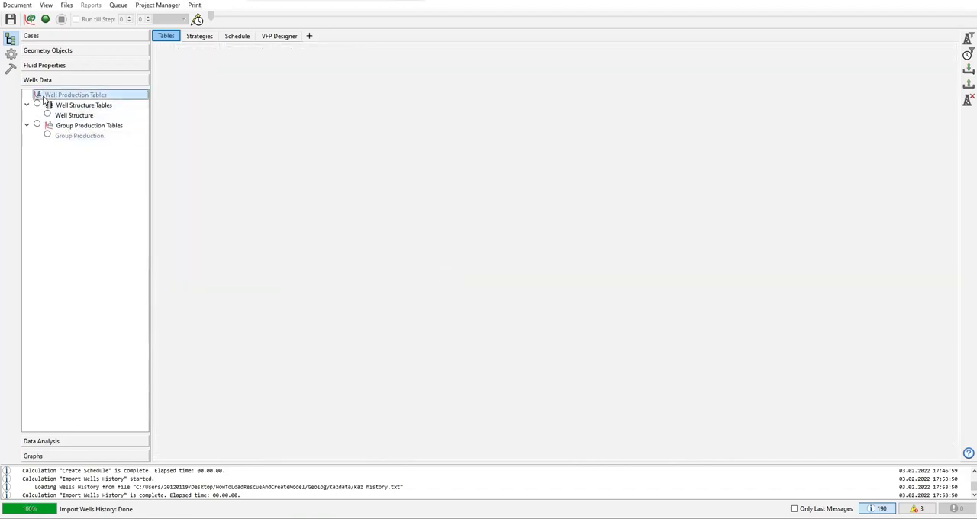
right_click(44, 98)
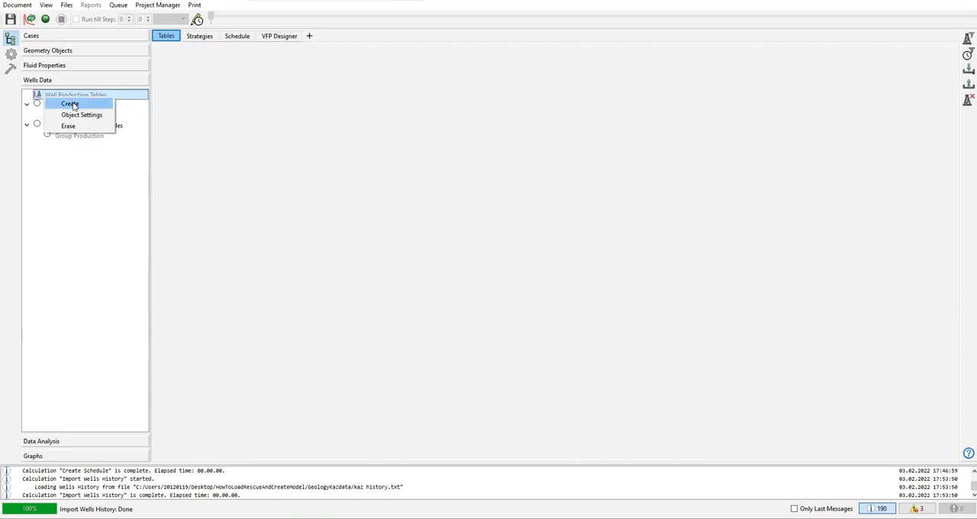
left_click(70, 104)
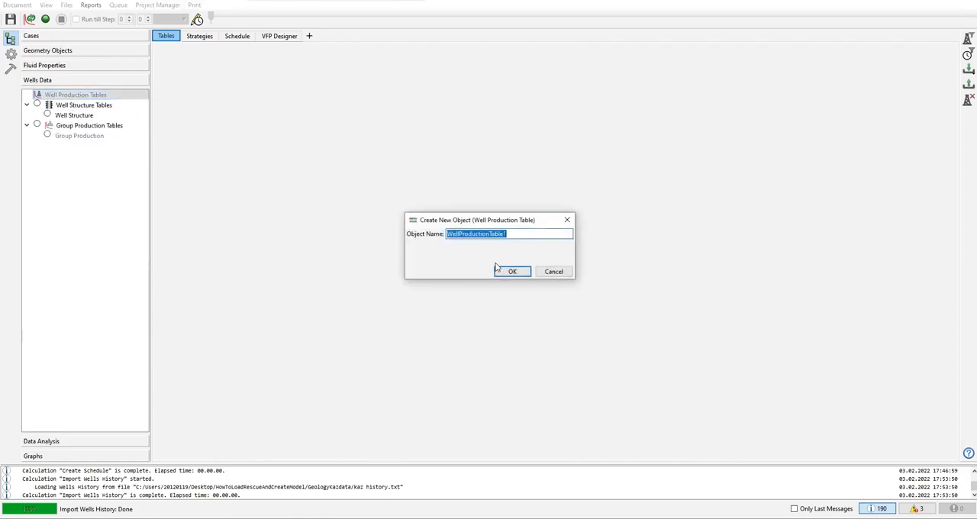
left_click(517, 235)
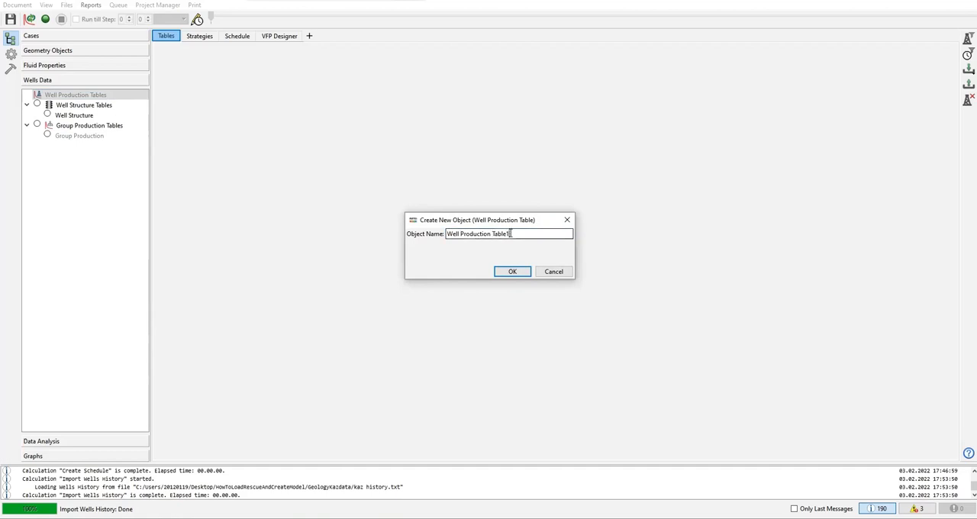
key("BackSpace")
left_click(512, 271)
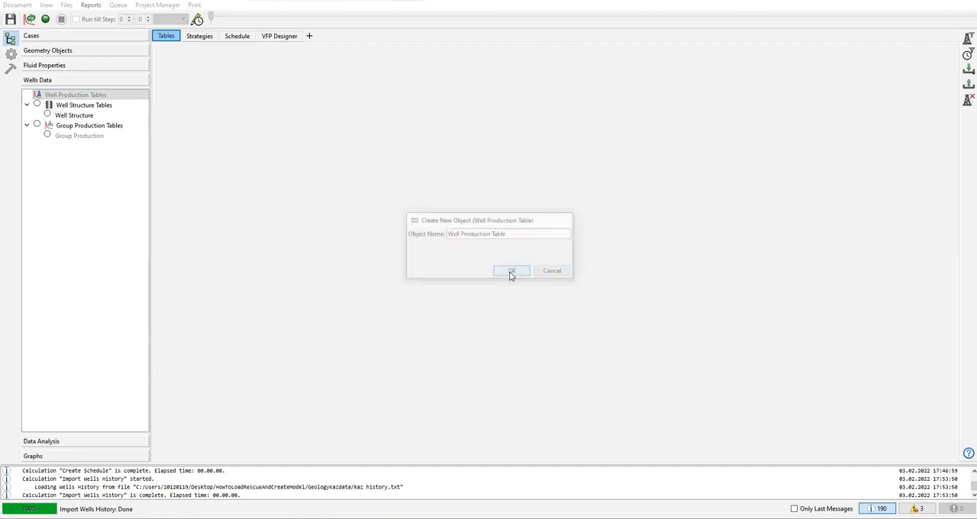
Step: Rename the new well production table as Well History and display it
right_click(78, 106)
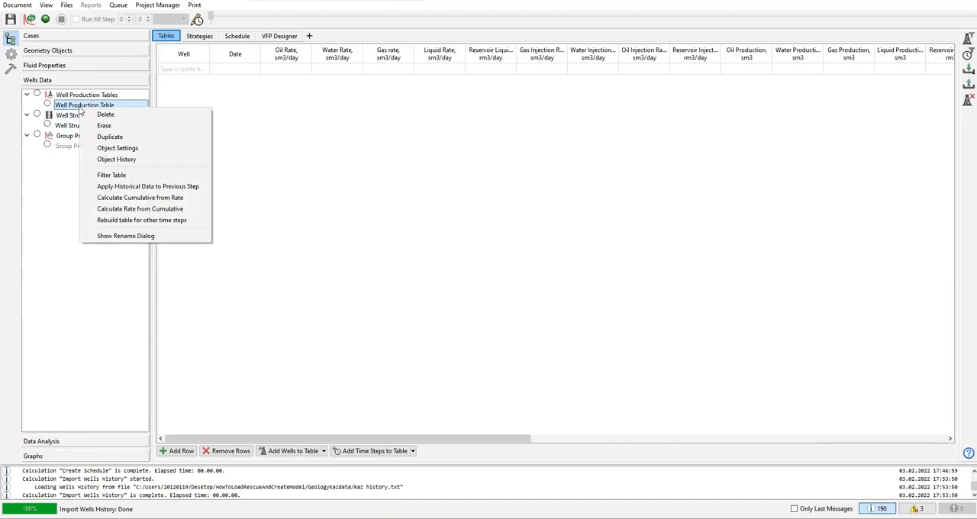
left_click(77, 107)
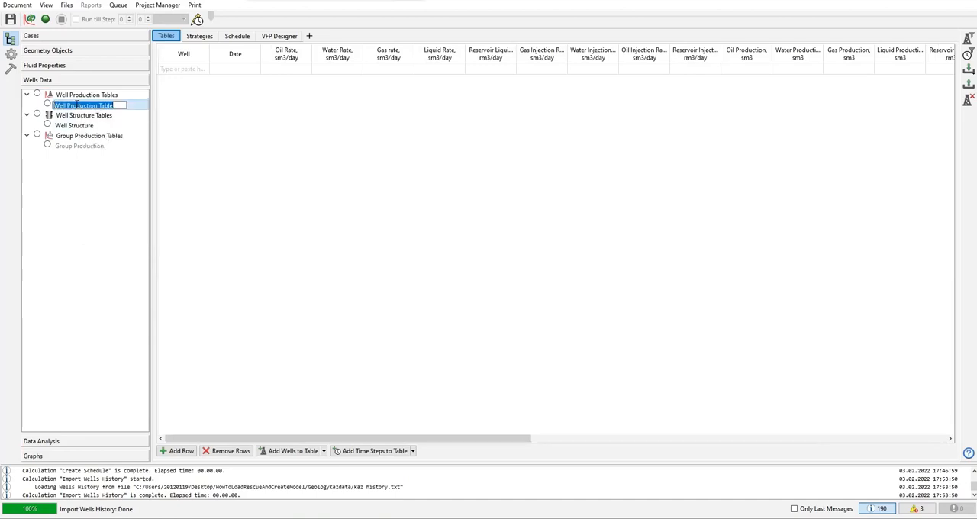
type("Well Histor")
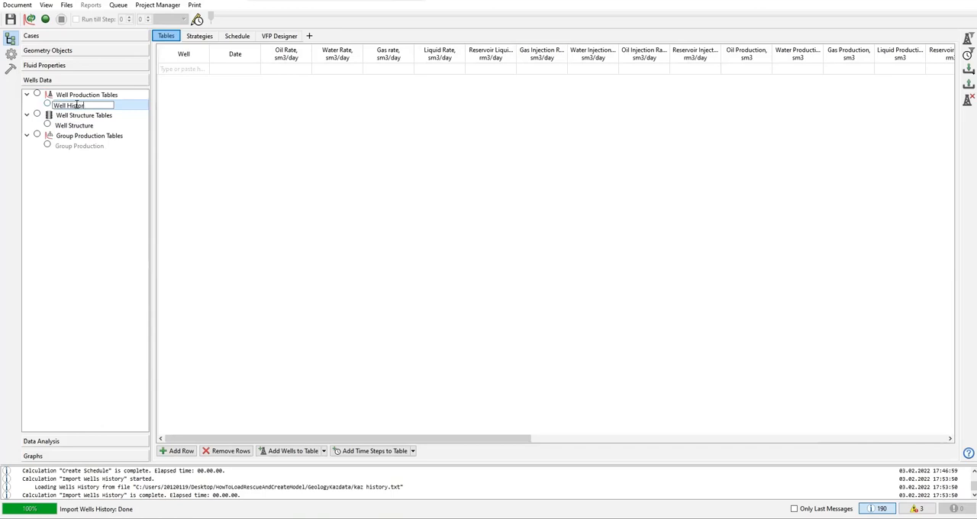
key("Return")
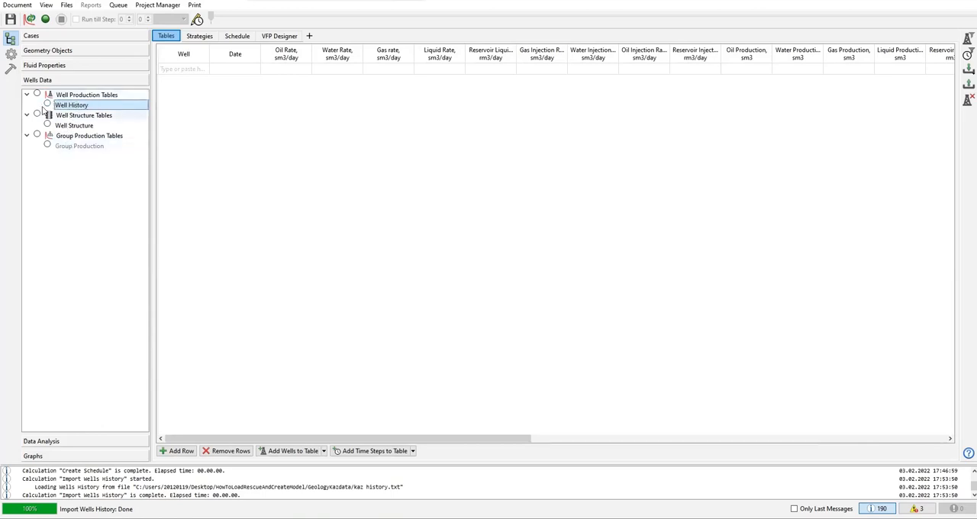
left_click(48, 104)
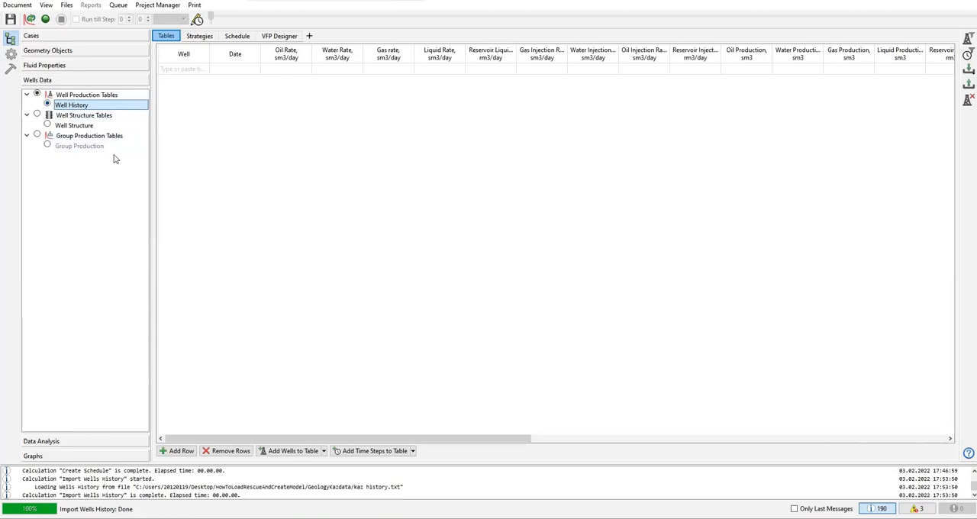
left_click(47, 124)
left_click(47, 104)
Step: Reopen the One Table history import, widen its preview, and assign the sixth column to Bottom Hole Pressure
left_click(968, 70)
left_click(909, 71)
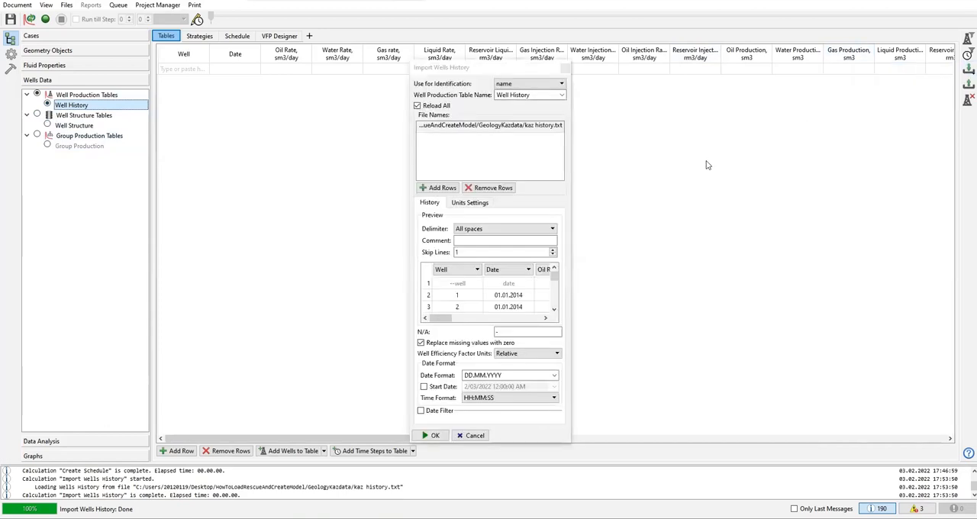
left_click_drag(572, 102, 837, 102)
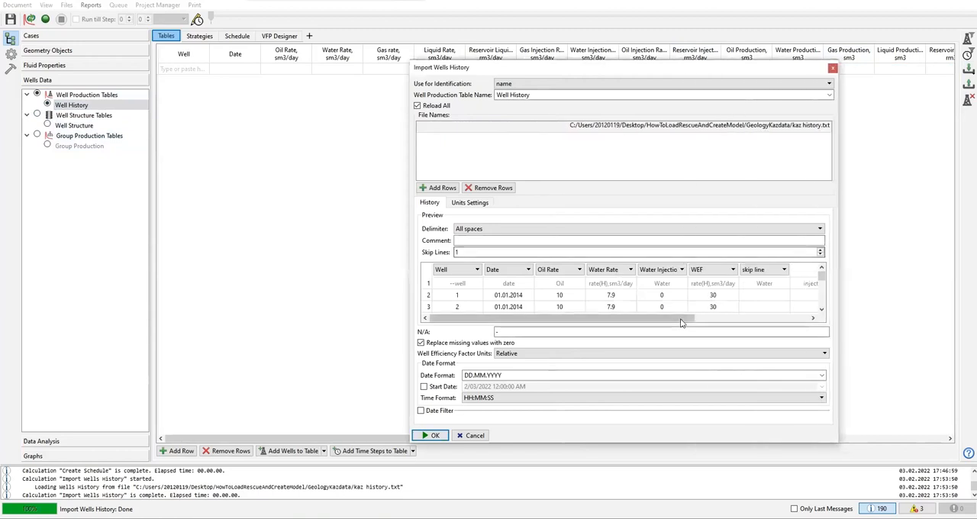
left_click(721, 271)
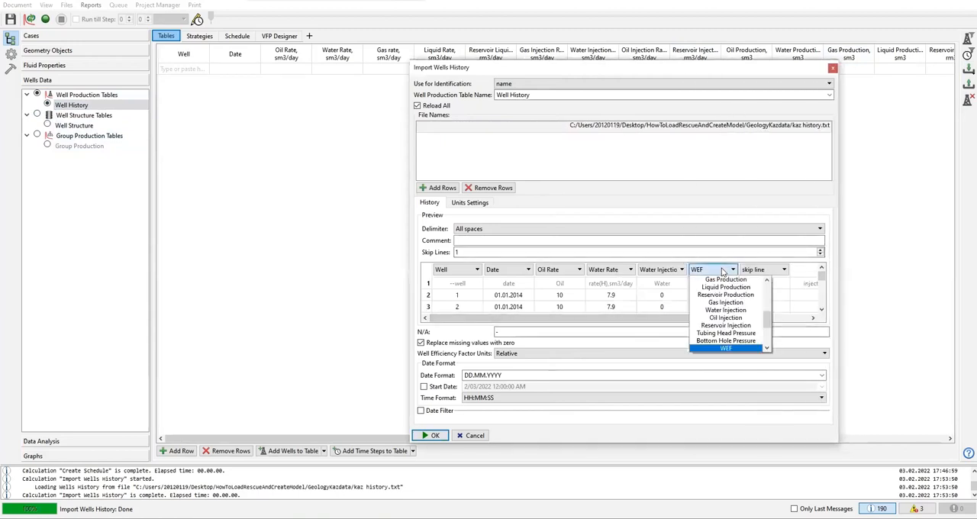
left_click(756, 342)
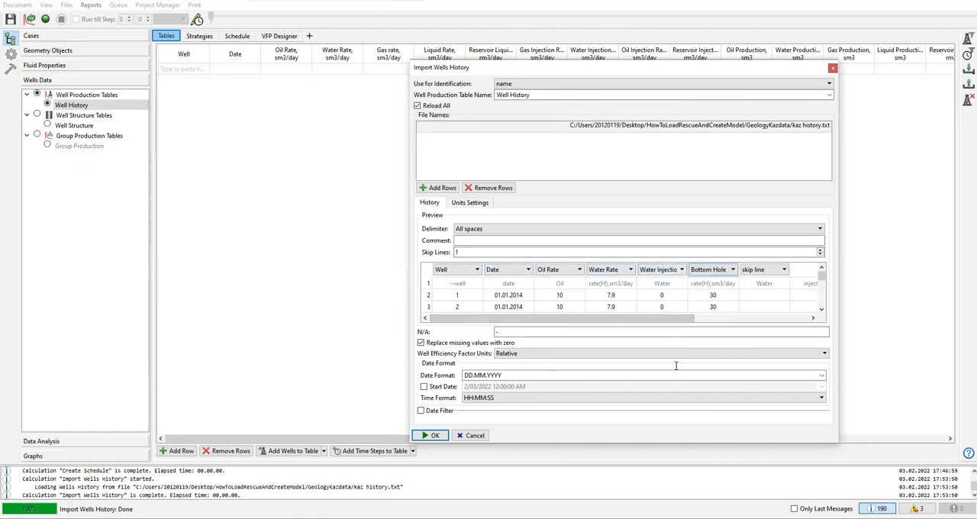
Step: Enlarge and review the import preview, adjust the number of skipped lines, and import the kaz history into Well History
left_click_drag(648, 443, 648, 514)
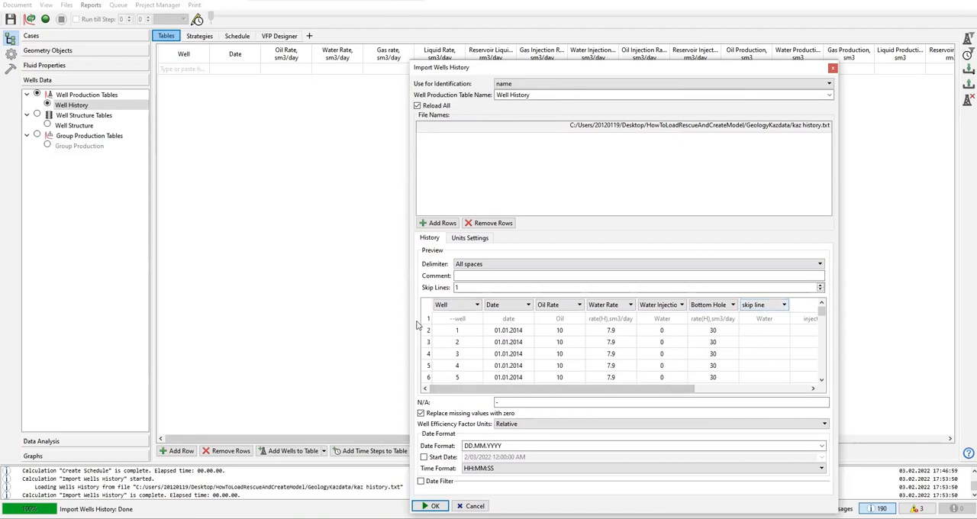
double_click(462, 288)
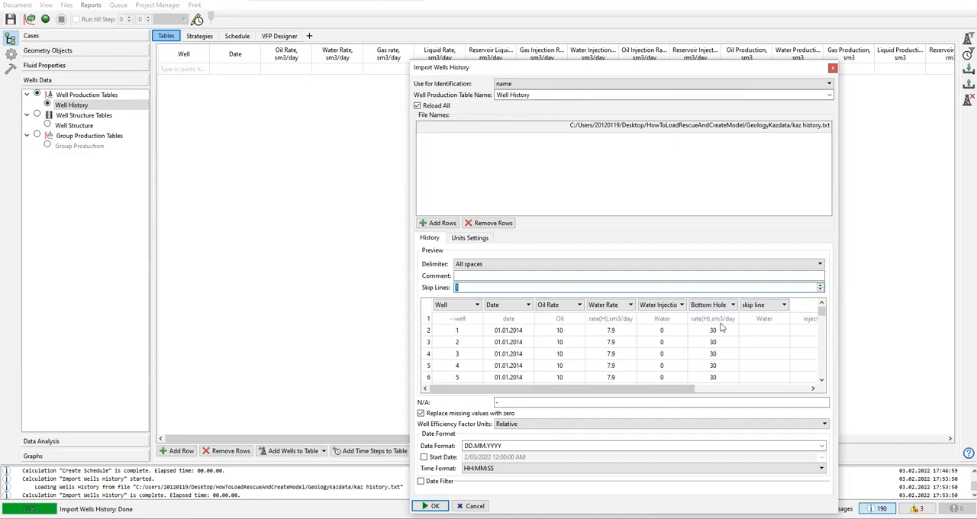
left_click_drag(689, 390, 796, 394)
left_click_drag(661, 391, 549, 405)
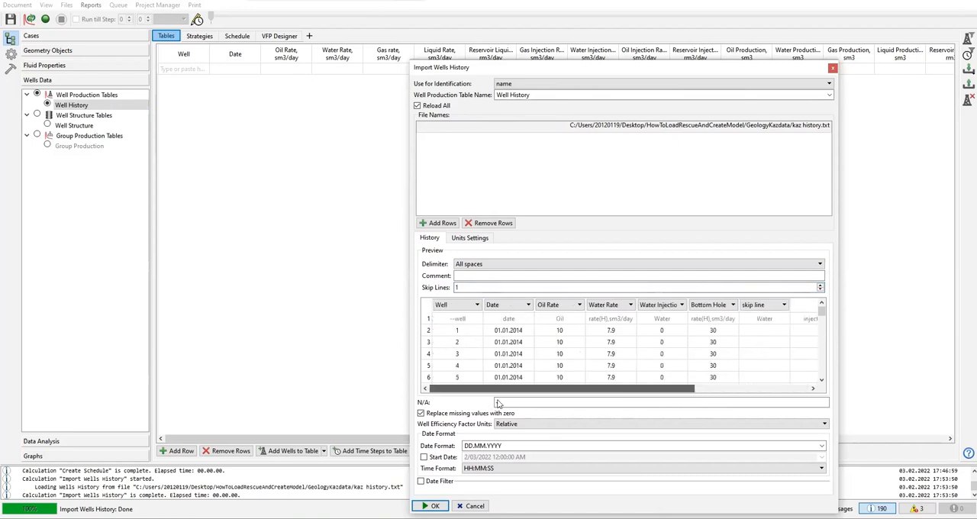
left_click(820, 290)
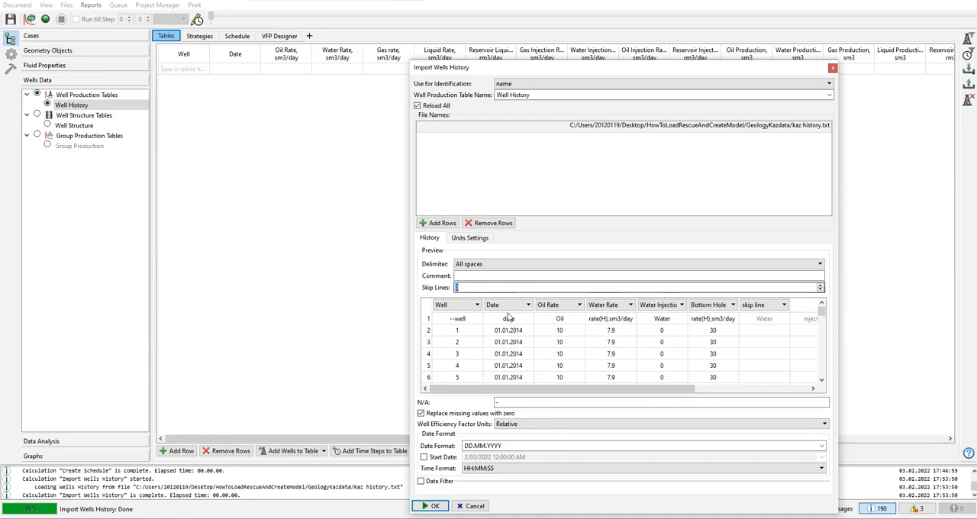
key("Return")
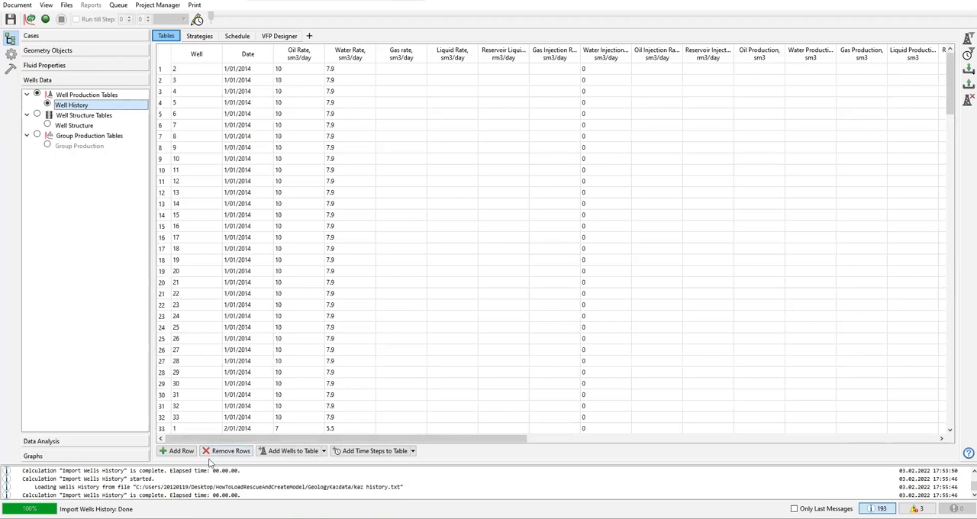
Step: Delete the imported Well History table and create an empty well production table named Well History in its place
right_click(76, 106)
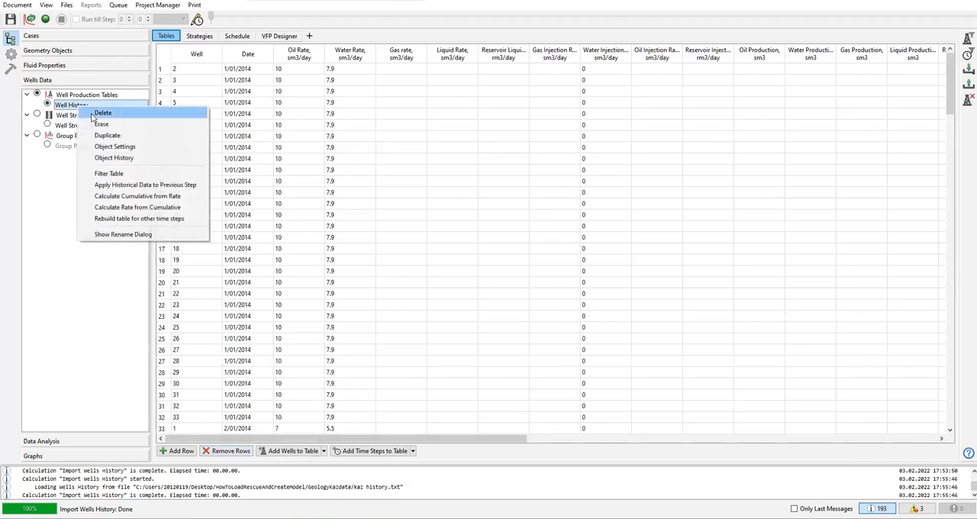
left_click(90, 112)
left_click(446, 273)
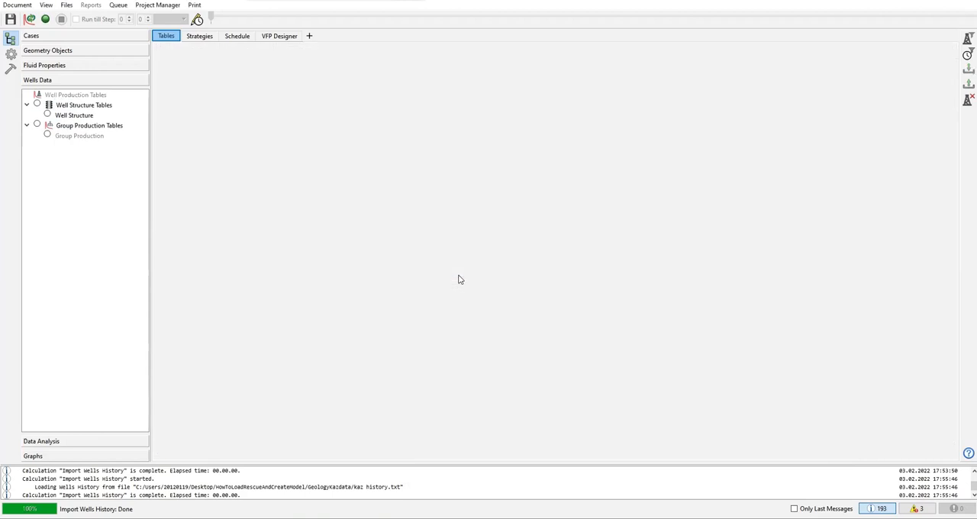
right_click(61, 94)
left_click(82, 103)
type("Well History")
key("Return")
left_click(48, 106)
Step: Reopen the One Table history import, try 3 skipped lines, and enlarge the preview to check which rows are skipped
left_click(968, 69)
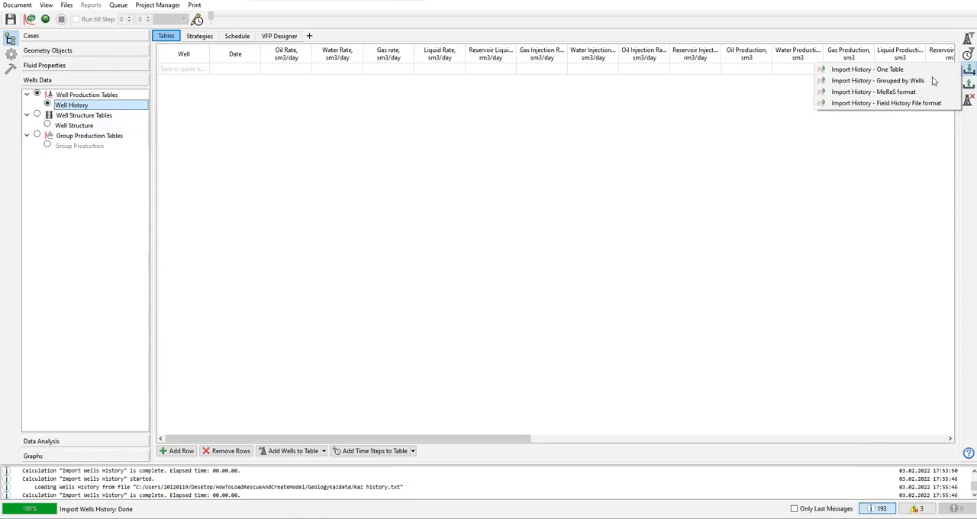
left_click(933, 68)
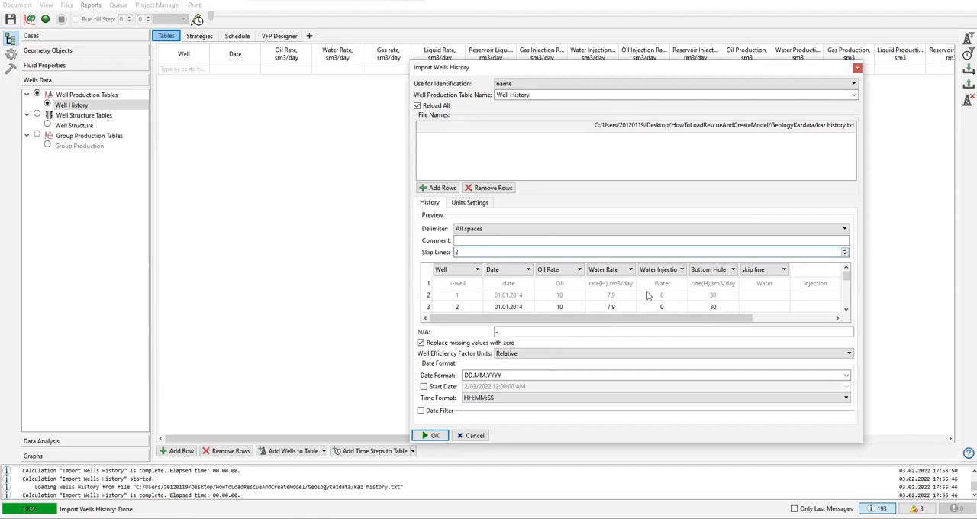
left_click_drag(456, 253, 438, 256)
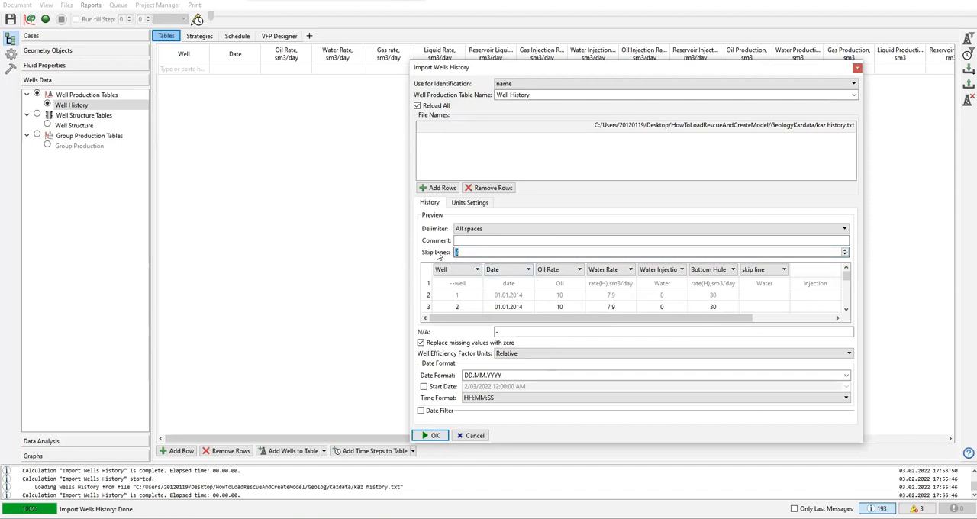
type("3")
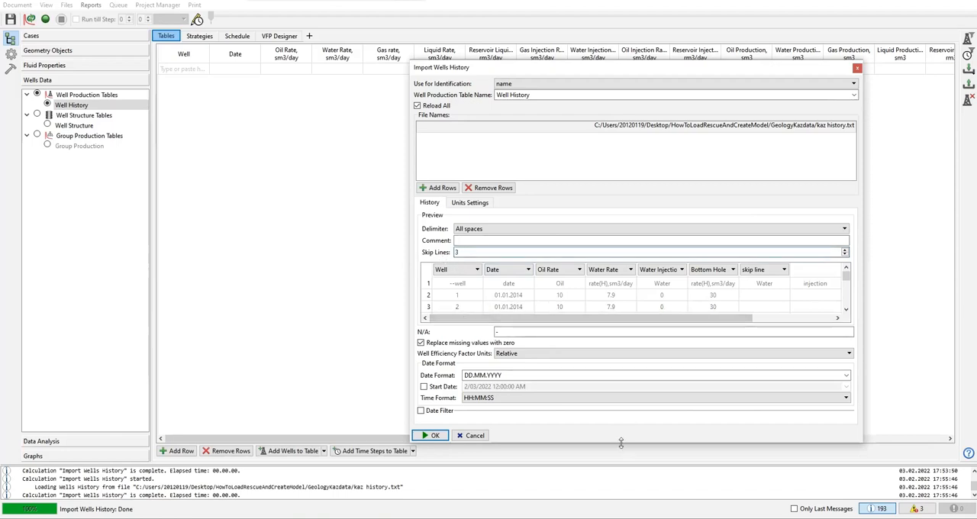
left_click_drag(620, 443, 622, 495)
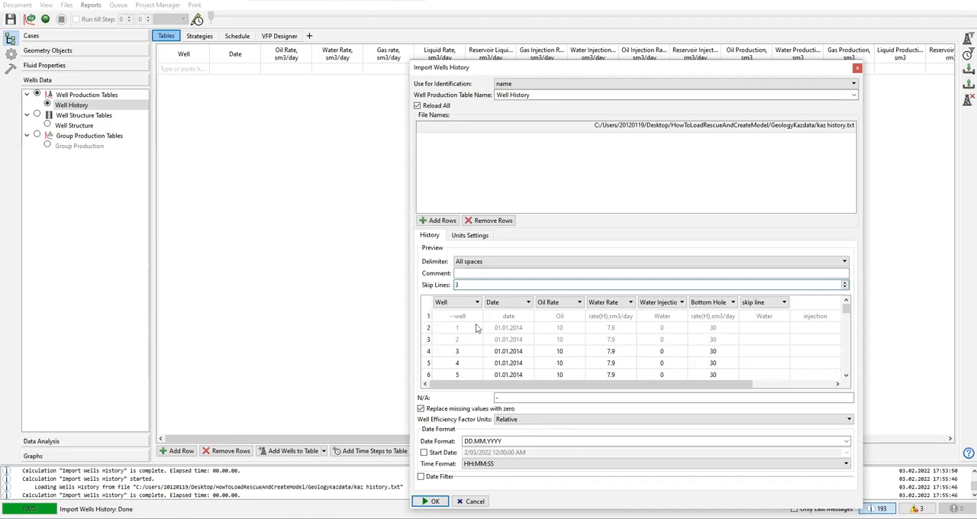
left_click(428, 317)
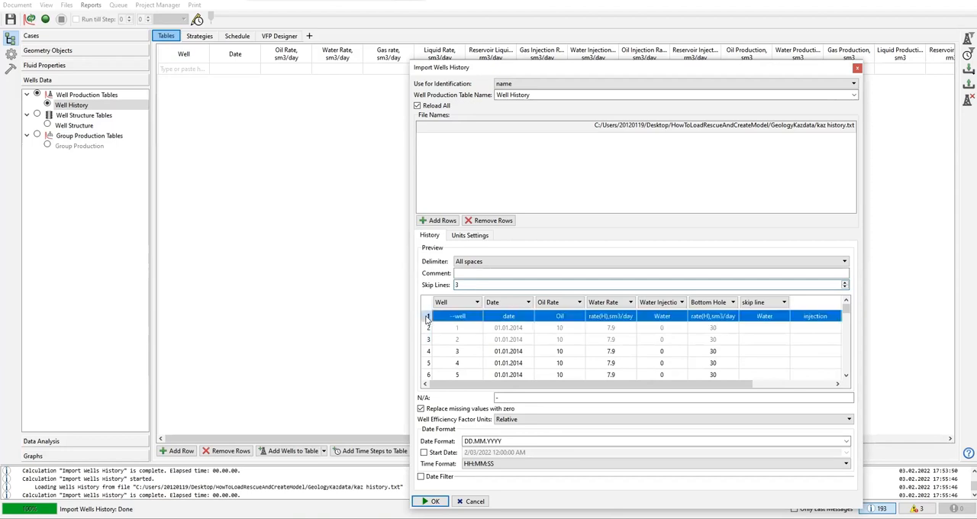
Step: Set the skipped lines to 1, check the first preview rows, and import the kaz history into Well History
double_click(465, 285)
type("1")
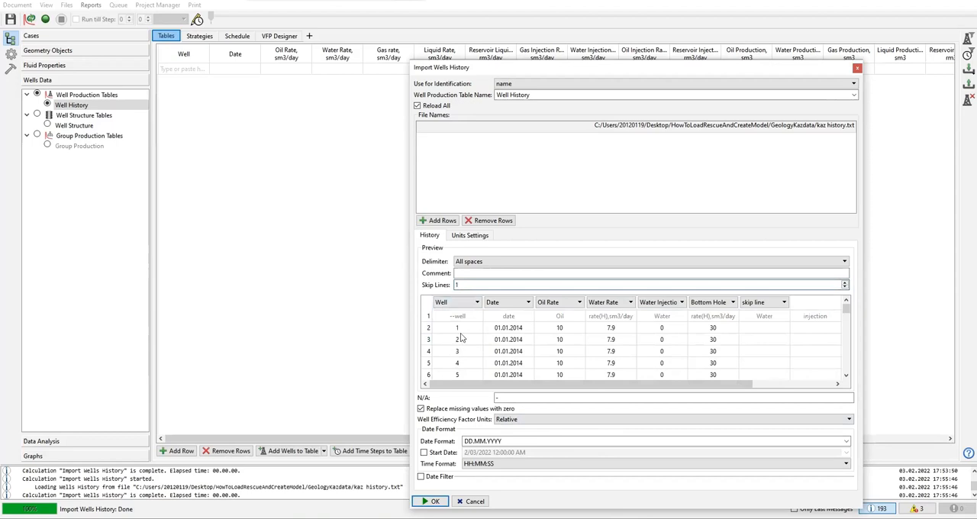
left_click(426, 318)
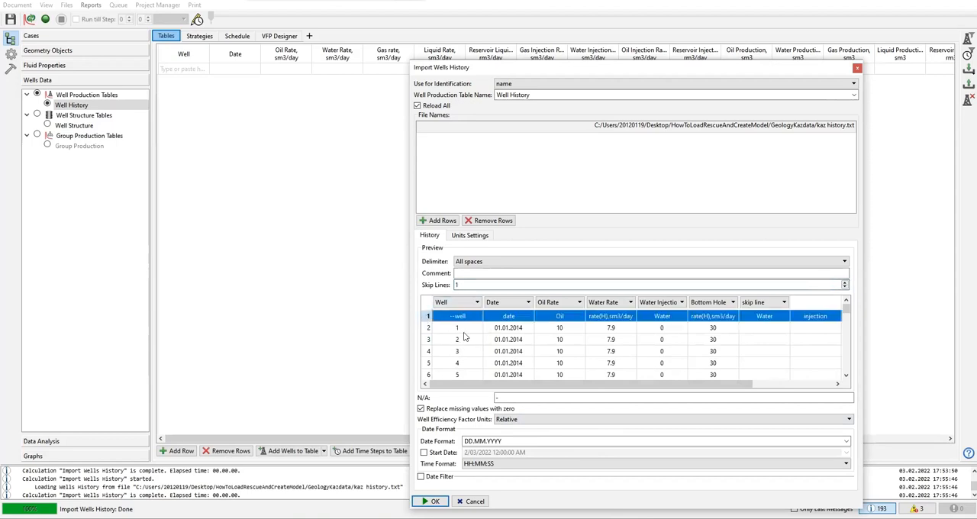
left_click(464, 331)
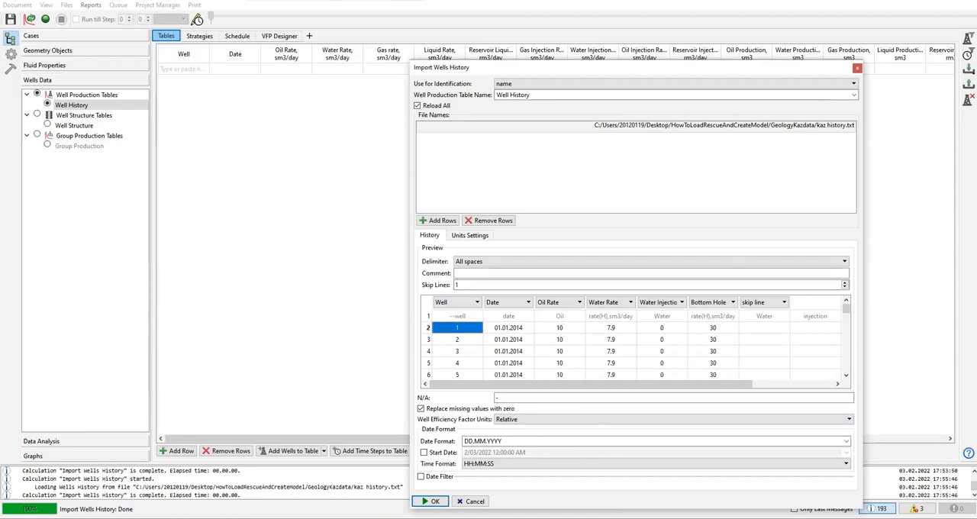
left_click(431, 501)
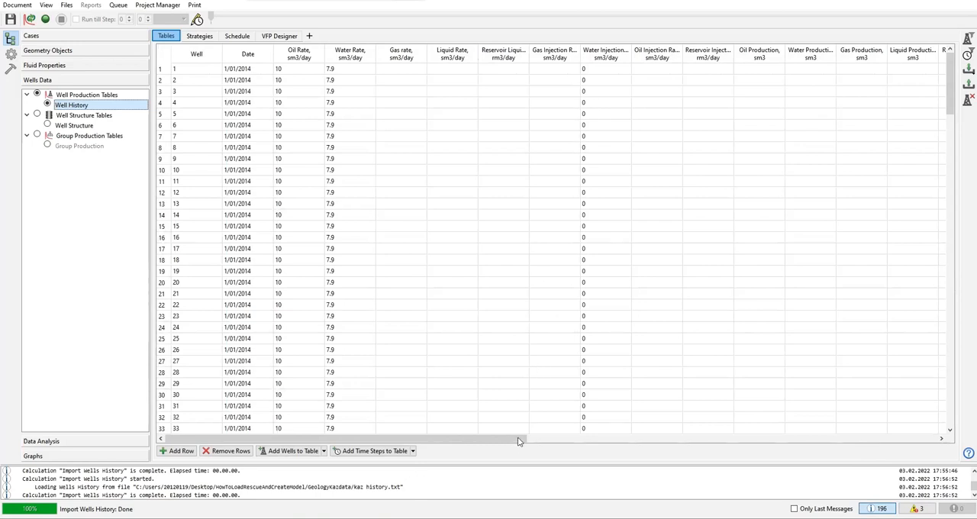
Step: Examine the imported Well History table across its dates, rate columns and pressure column
scroll(531, 441, "right", 1)
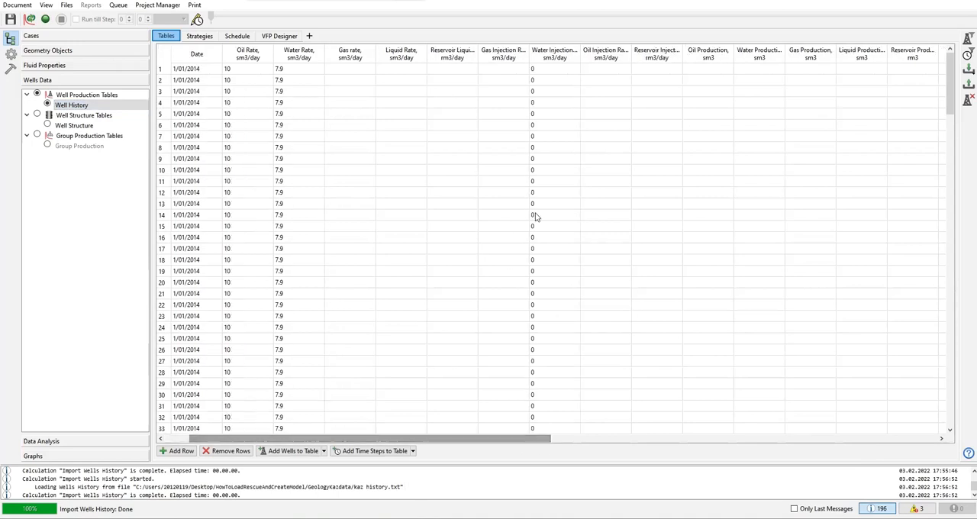
scroll(542, 245, "down", 16)
scroll(548, 272, "down", 16)
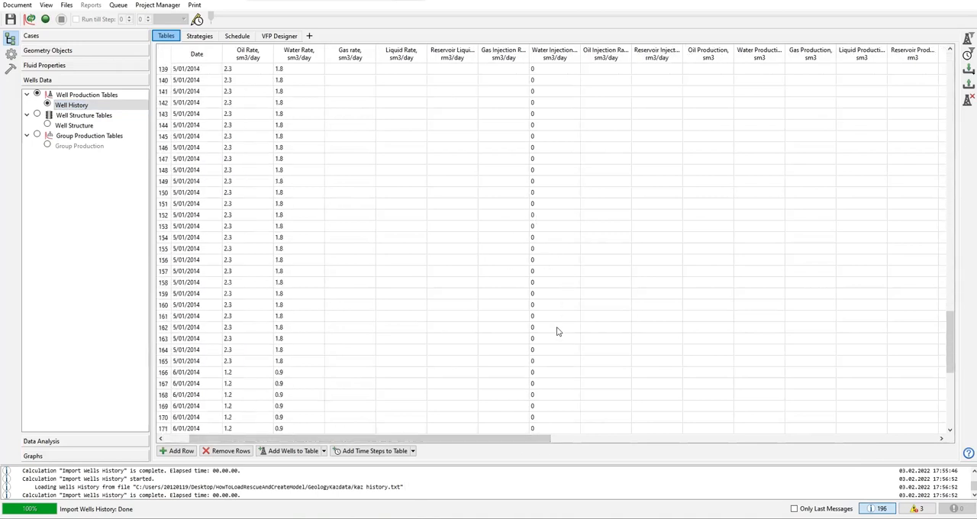
scroll(557, 330, "up", 20)
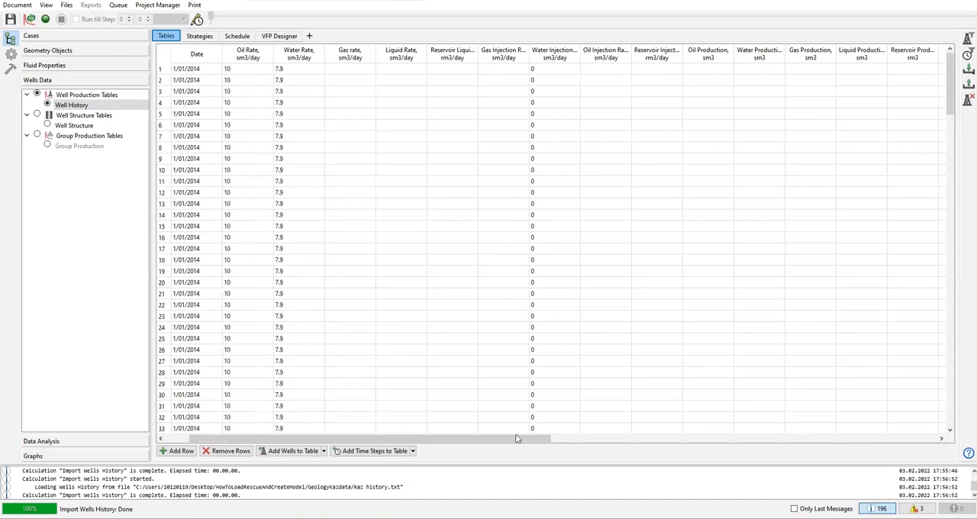
mouse_move(526, 441)
left_mouse_down()
mouse_move(729, 438)
mouse_move(527, 440)
left_mouse_up()
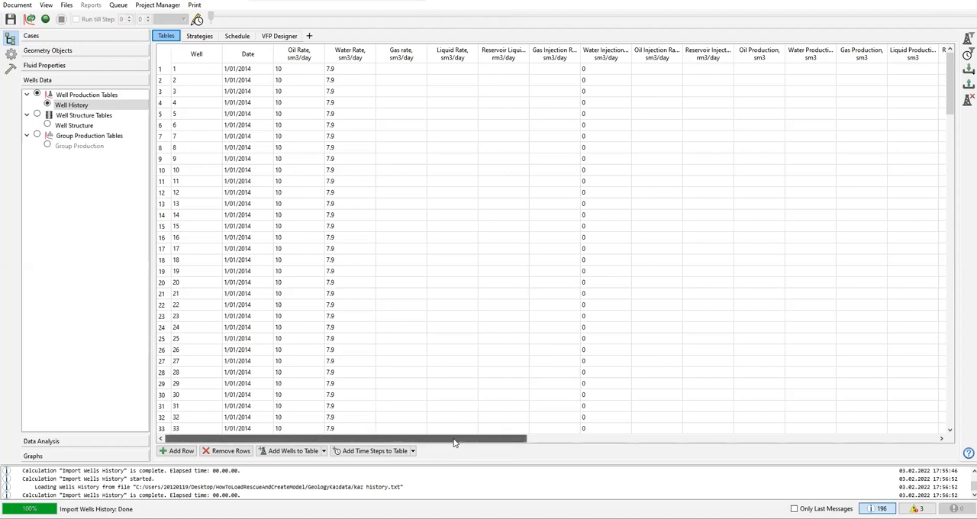
left_click_drag(468, 441, 615, 440)
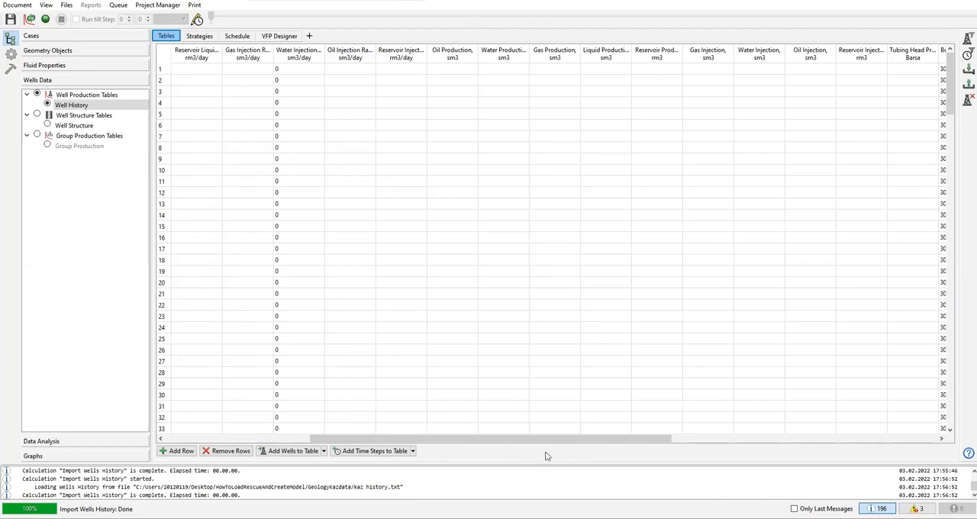
left_click_drag(572, 441, 715, 435)
left_click_drag(590, 453, 305, 441)
Step: Limit the visible columns of the Well History table to the non-empty ones
left_click(350, 58)
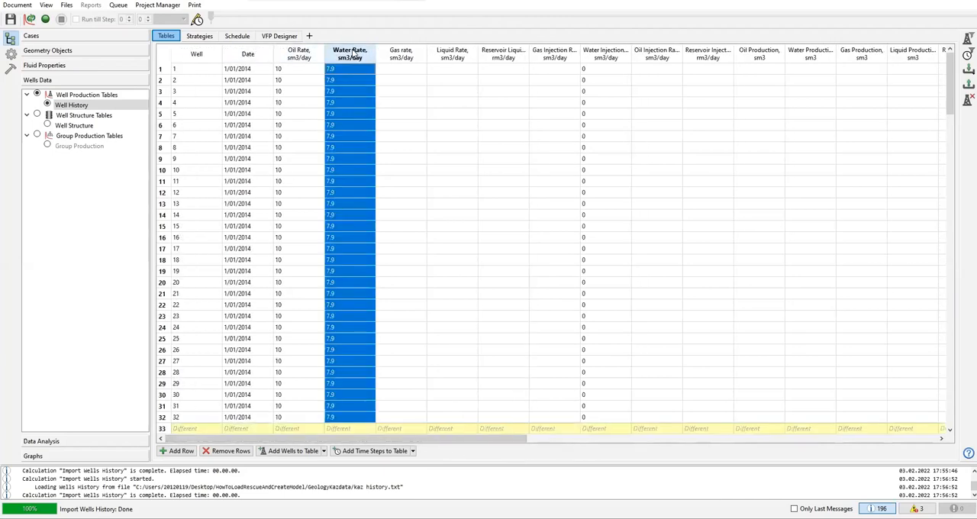
left_click(402, 58)
left_click(469, 54)
left_click(505, 52)
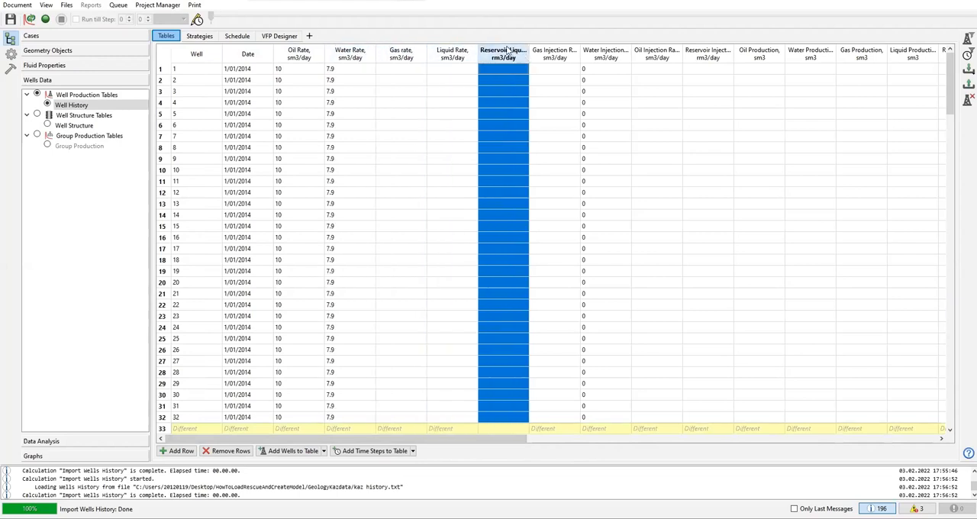
right_click(507, 50)
left_click(542, 55)
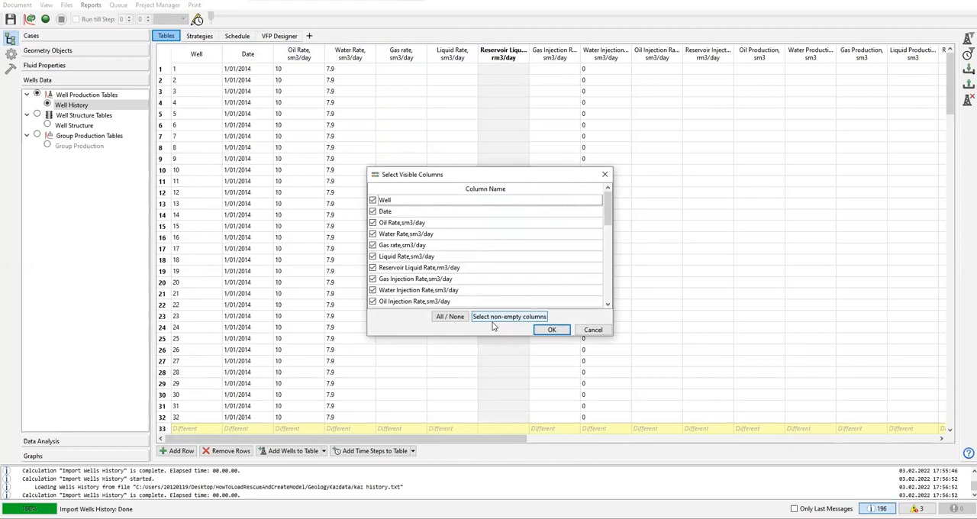
left_click(519, 319)
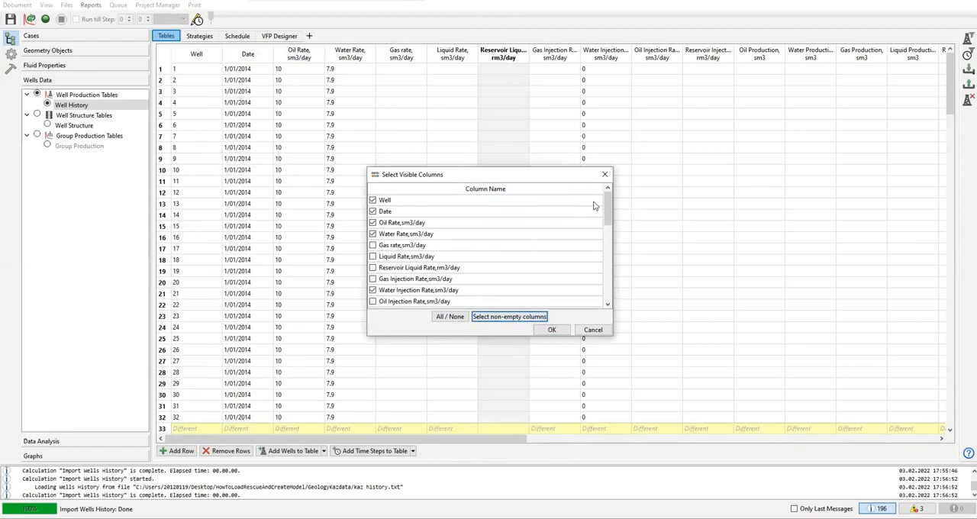
scroll(608, 268, "down", 3)
scroll(609, 269, "down", 5)
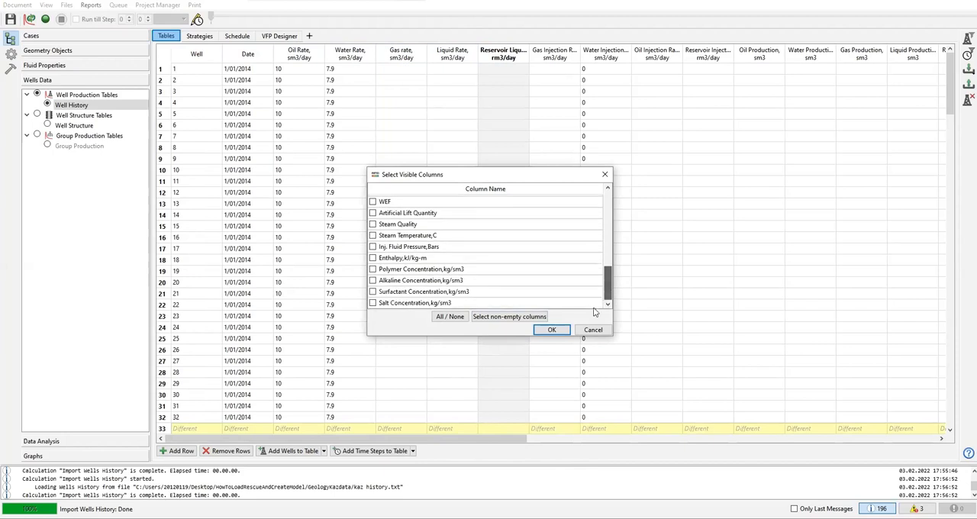
left_click(552, 330)
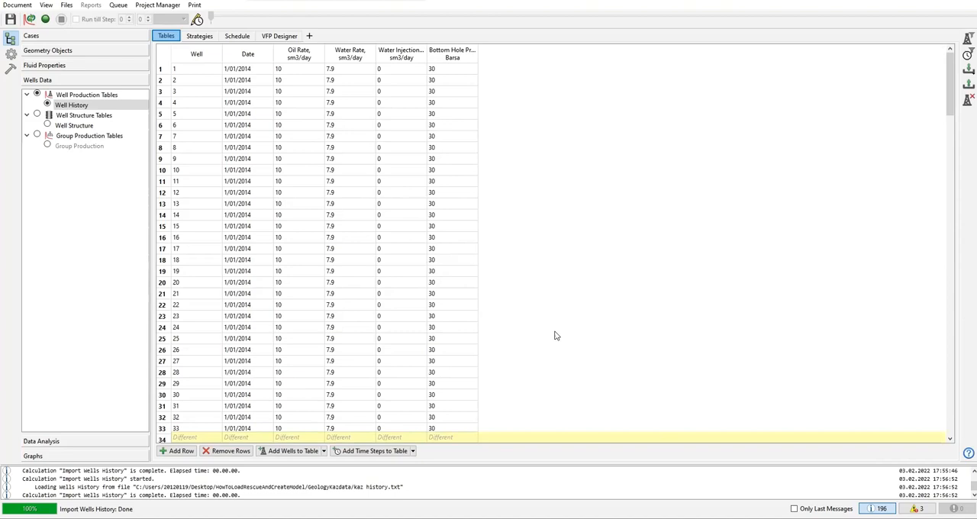
Step: Display the Well Structure table, examine the available event types in a trial Perforation row, and remove that row
left_click(48, 126)
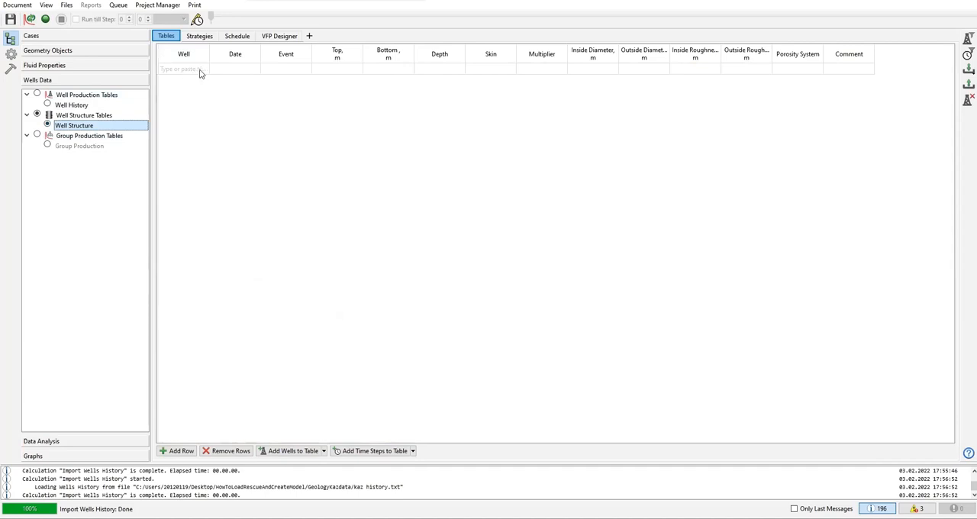
left_click(287, 69)
left_click(290, 72)
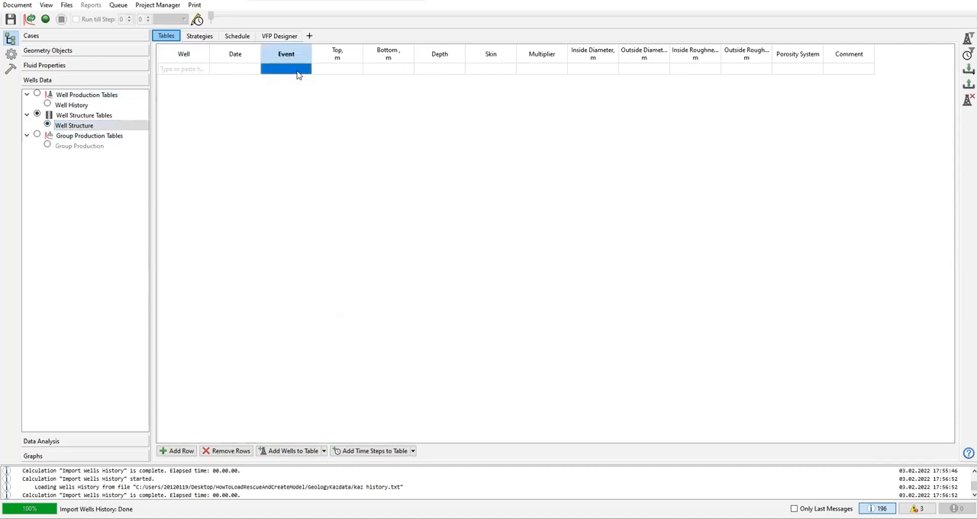
double_click(295, 71)
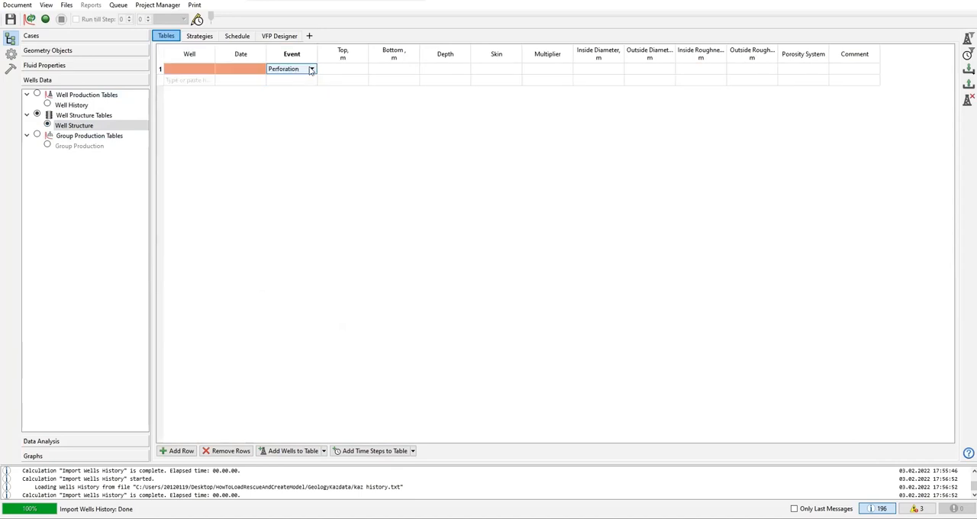
left_click(311, 70)
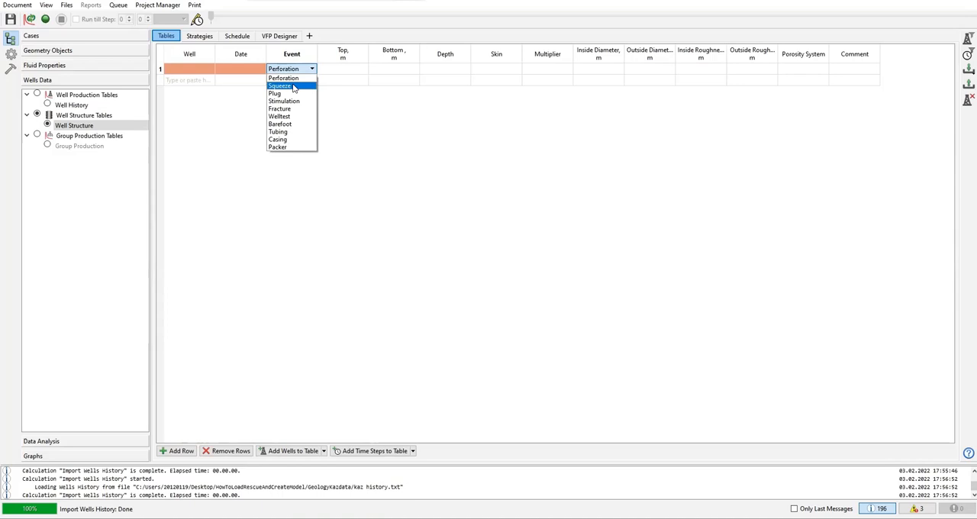
left_click(399, 146)
left_click(394, 145)
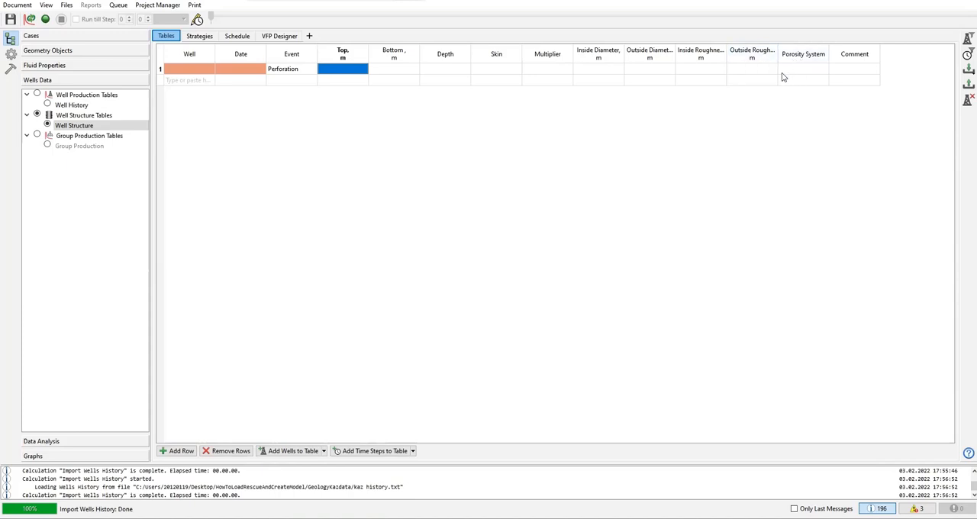
left_click(289, 76)
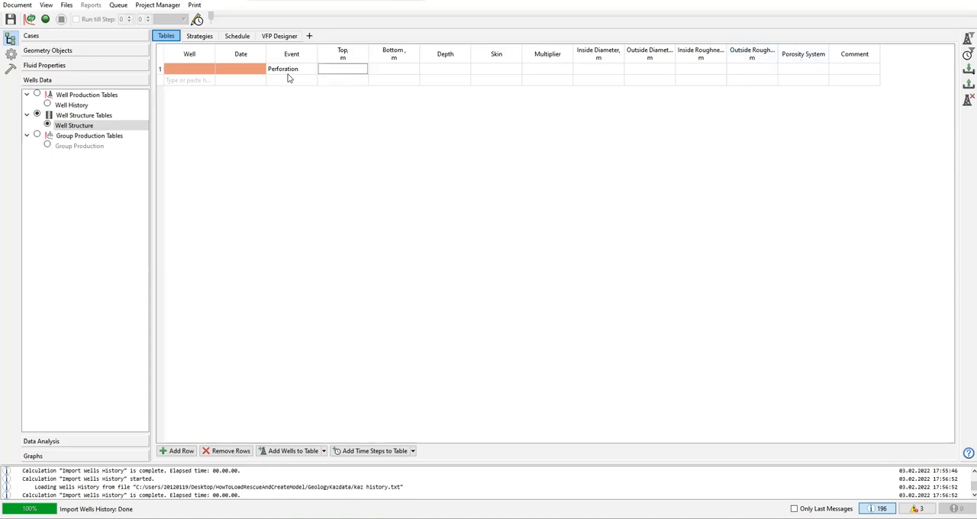
key("Delete")
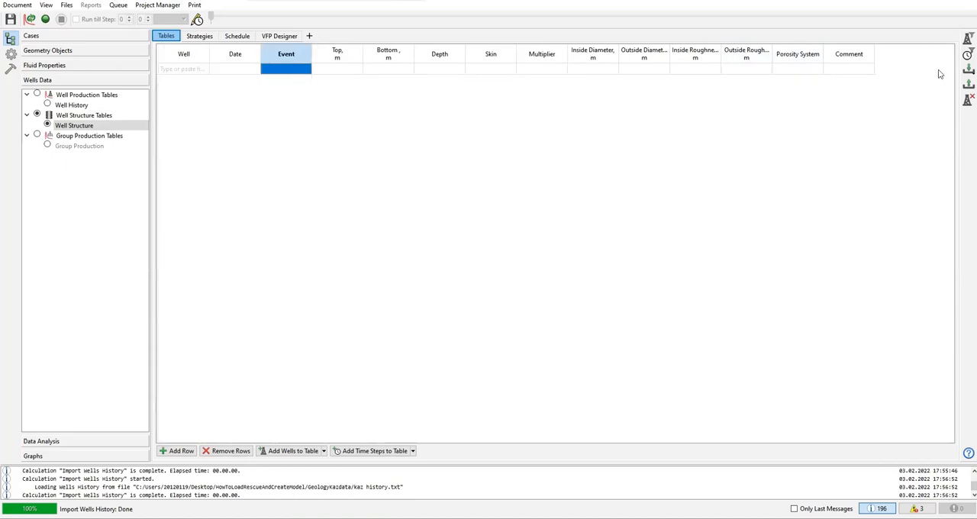
Step: Start a one-table well events import into Well Structure, load the kaz perf file, and widen the import dialog to show all preview columns
left_click(968, 69)
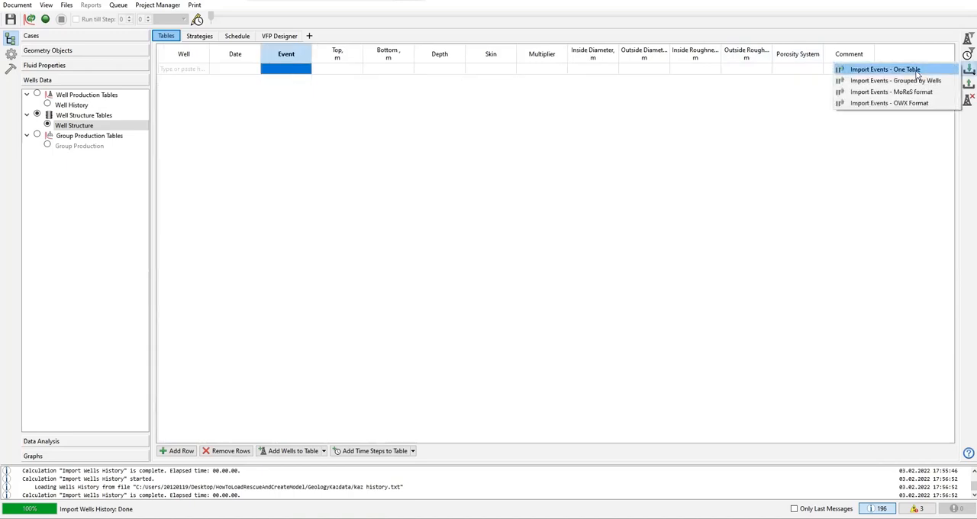
left_click(916, 70)
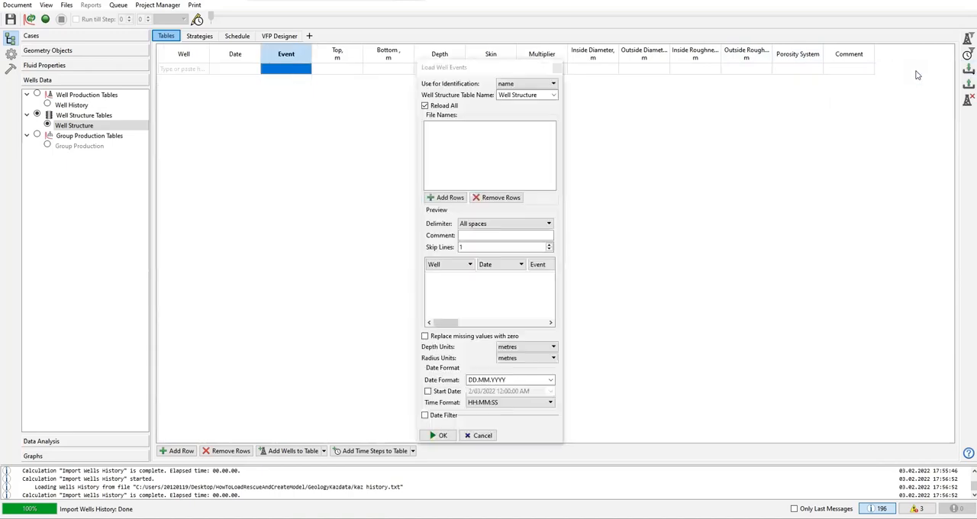
left_click(450, 197)
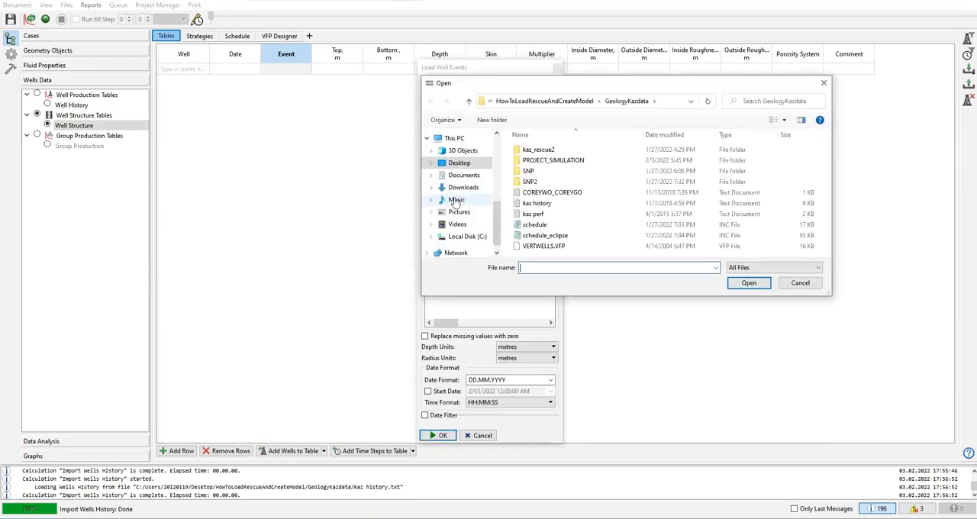
left_click(540, 215)
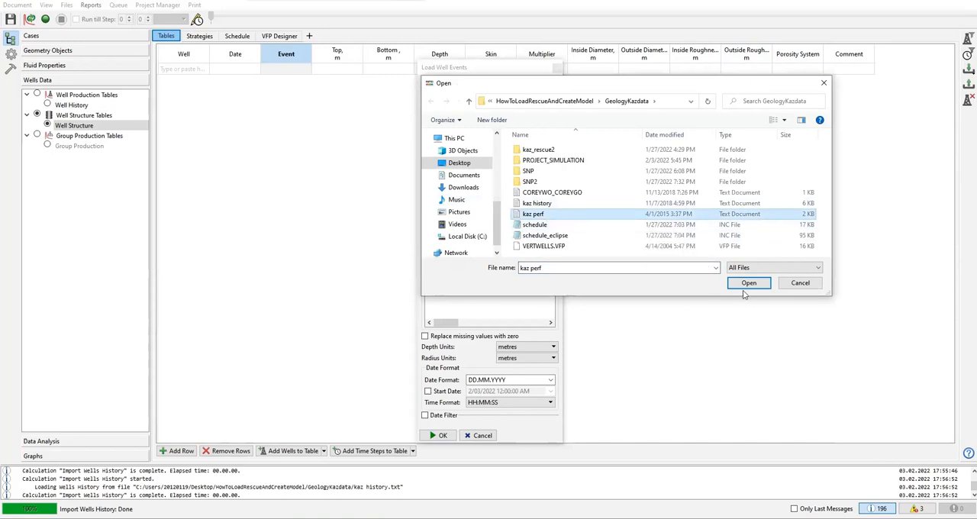
left_click(749, 285)
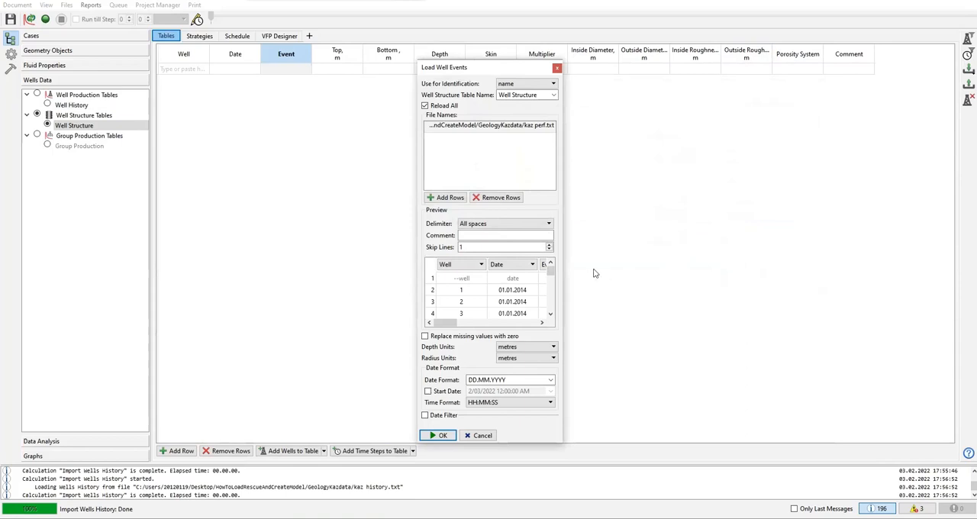
left_click_drag(564, 239, 928, 244)
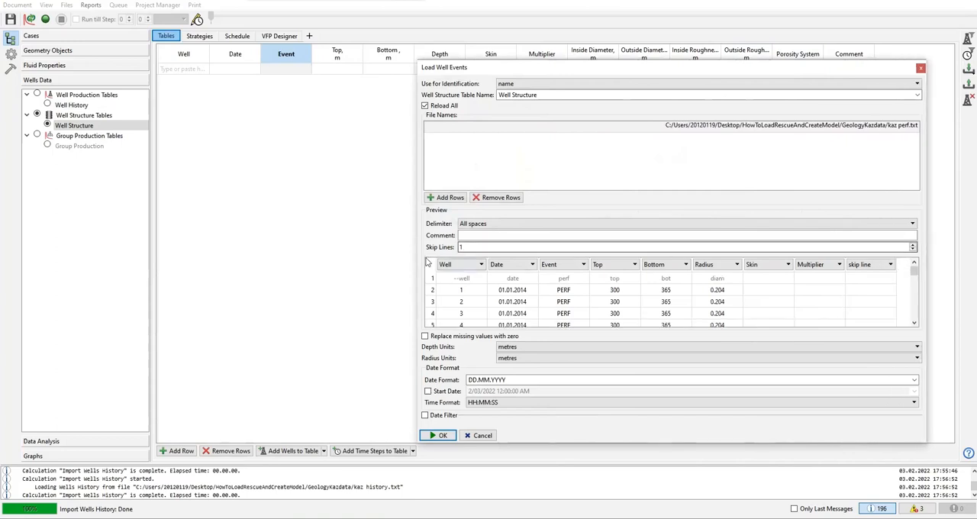
left_click_drag(419, 242, 295, 238)
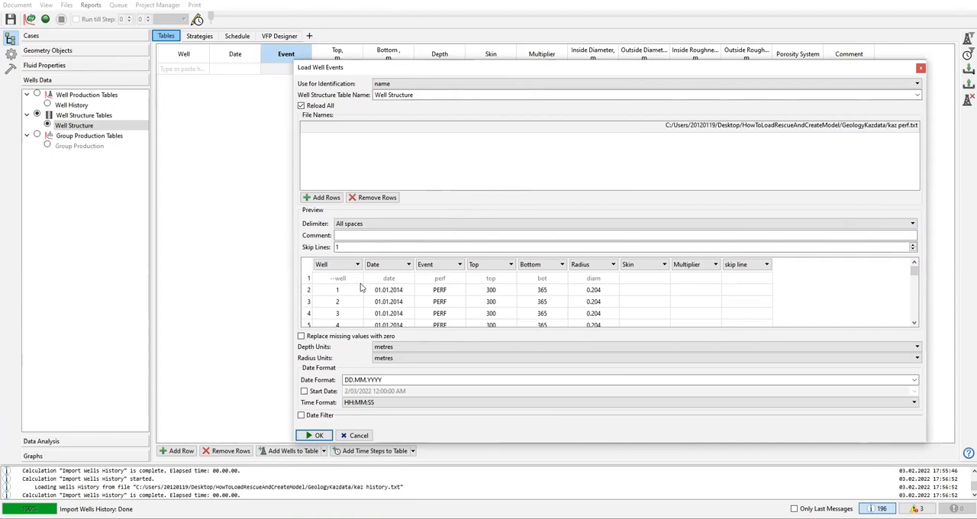
Step: Try the Semicolon delimiter on the events preview and restore All spaces
left_click(404, 223)
left_click(386, 243)
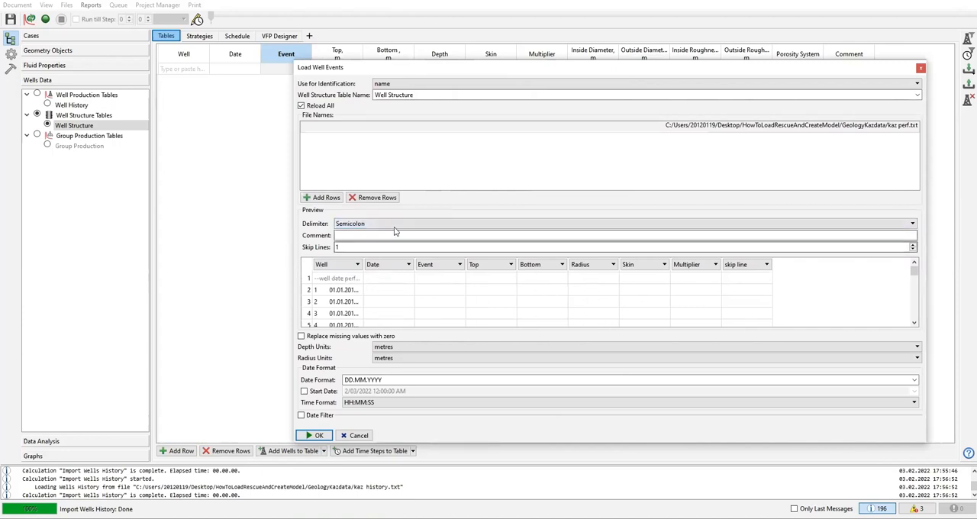
scroll(392, 227, "up", 3)
scroll(393, 227, "down", 1)
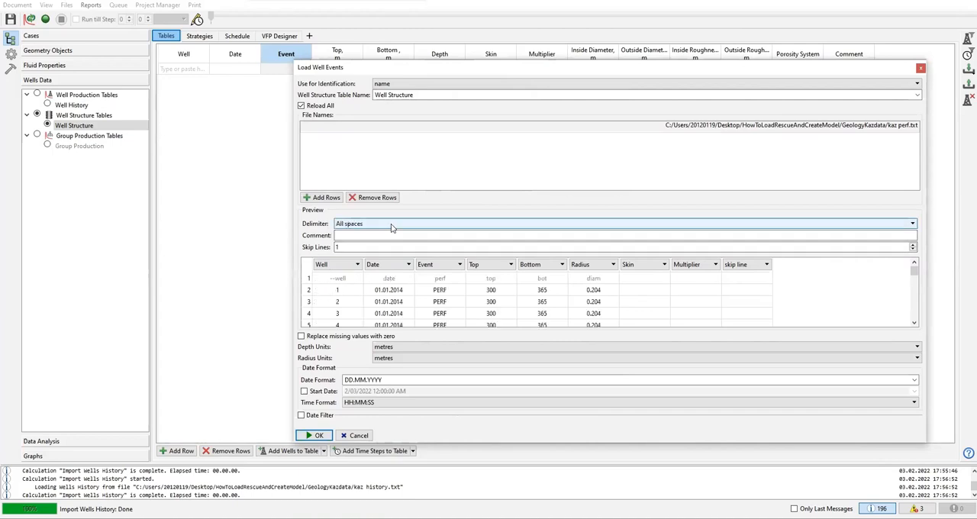
left_click(391, 227)
left_click(375, 241)
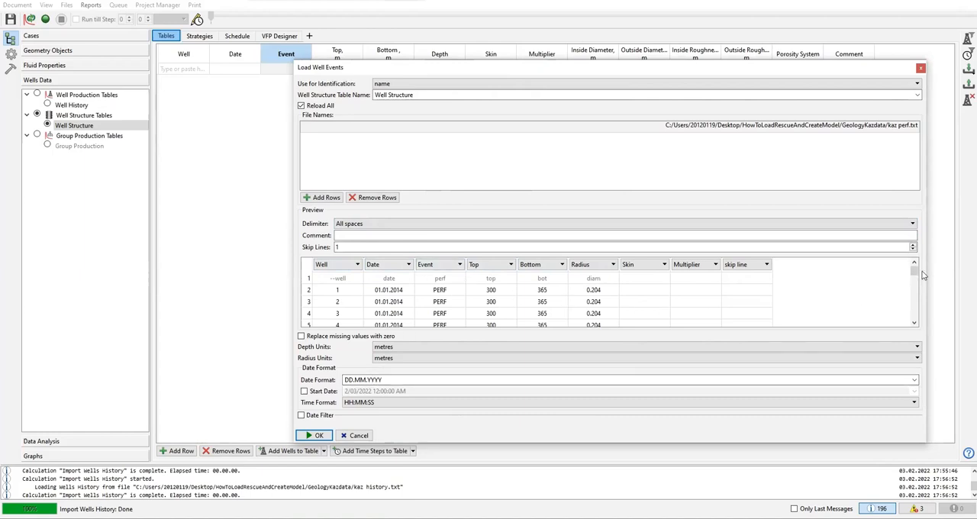
Step: Assign the preview column after Bottom to Diameter instead of Radius
mouse_move(914, 272)
left_mouse_down()
mouse_move(910, 334)
mouse_move(914, 269)
left_mouse_up()
left_click(603, 267)
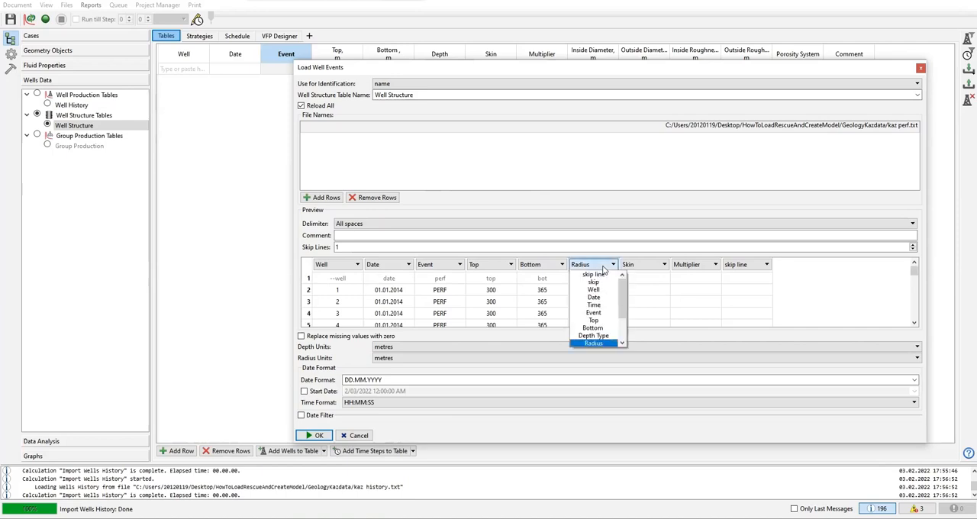
left_click_drag(625, 306, 625, 336)
left_click(609, 313)
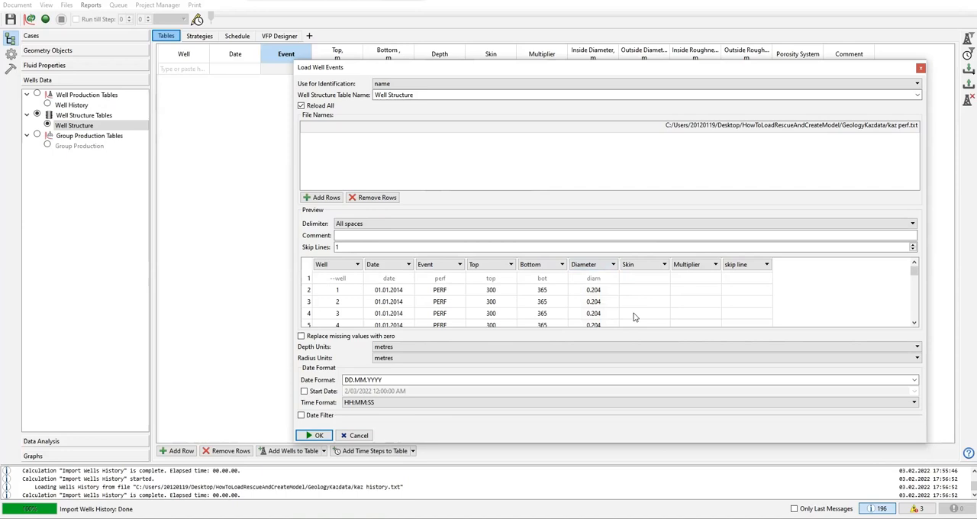
Step: Assign the empty Skin column to skip line and import the kaz perforation events into Well Structure
mouse_move(915, 272)
left_mouse_down()
mouse_move(908, 319)
mouse_move(914, 269)
left_mouse_up()
mouse_move(915, 274)
left_mouse_down()
mouse_move(911, 317)
mouse_move(908, 265)
left_mouse_up()
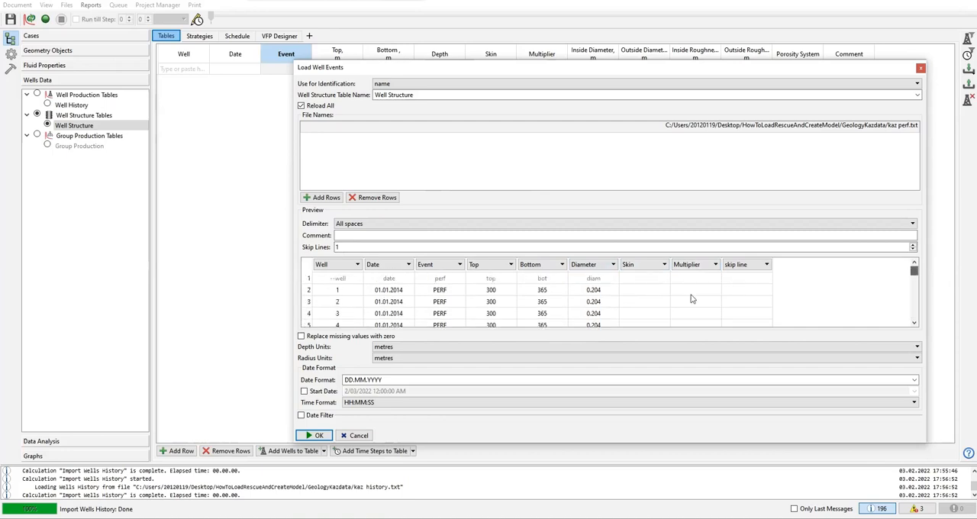
left_click(664, 264)
left_click_drag(675, 302, 676, 278)
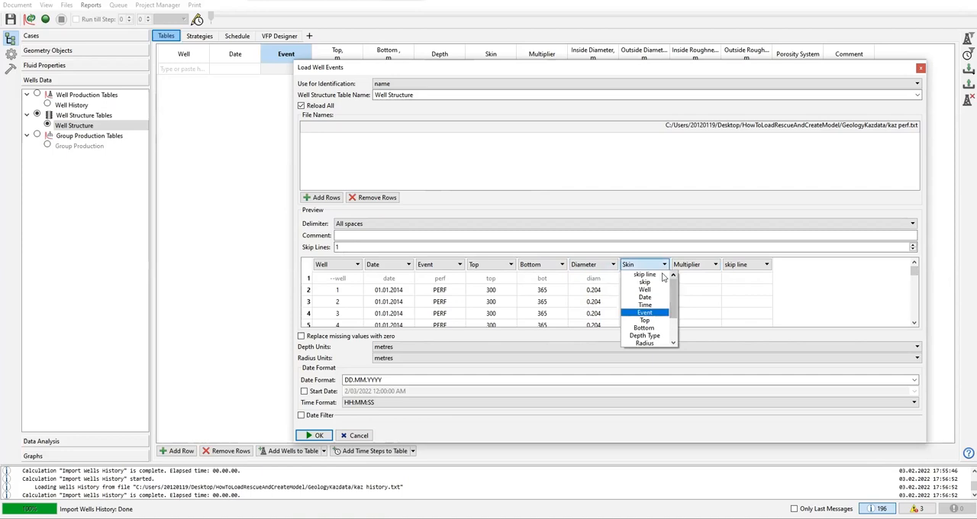
left_click(663, 275)
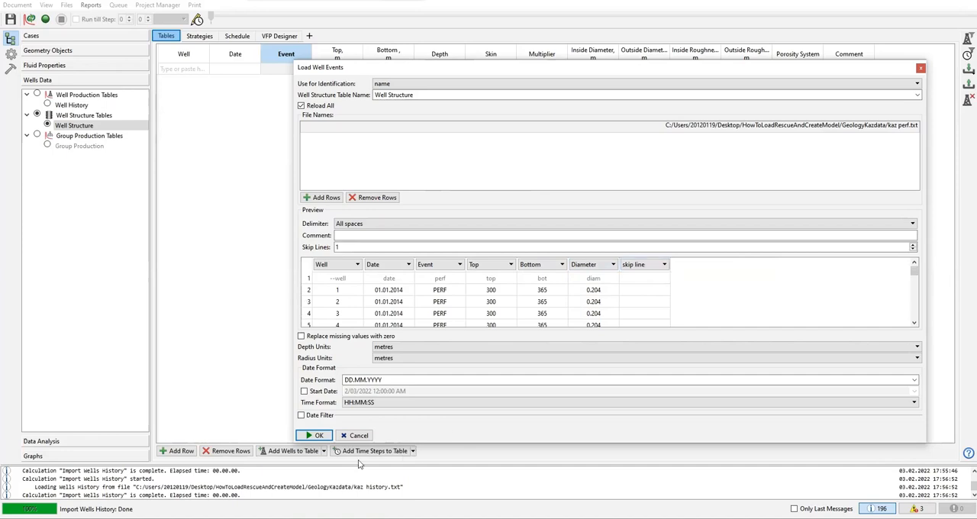
left_click(318, 436)
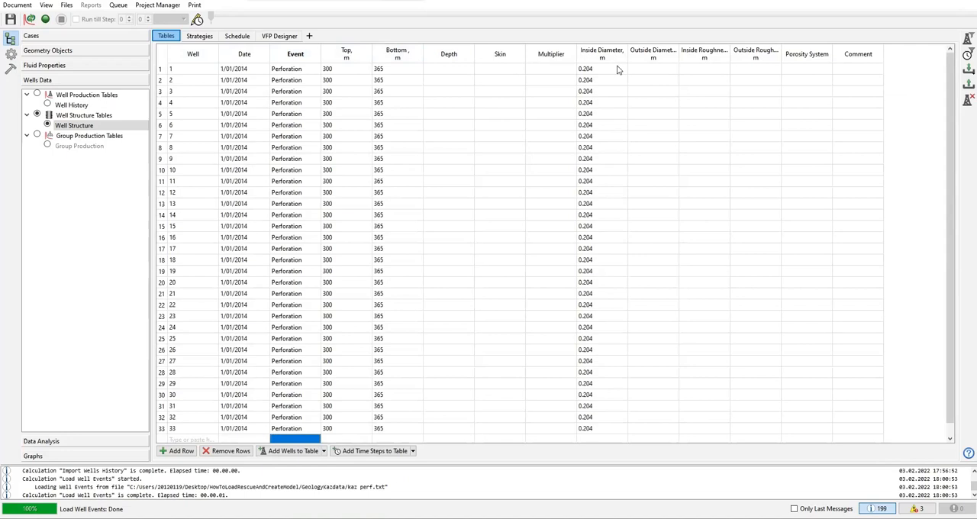
Step: Limit the Well Structure table's visible columns to the non-empty ones
left_click(500, 54)
right_click(504, 52)
left_click(488, 55)
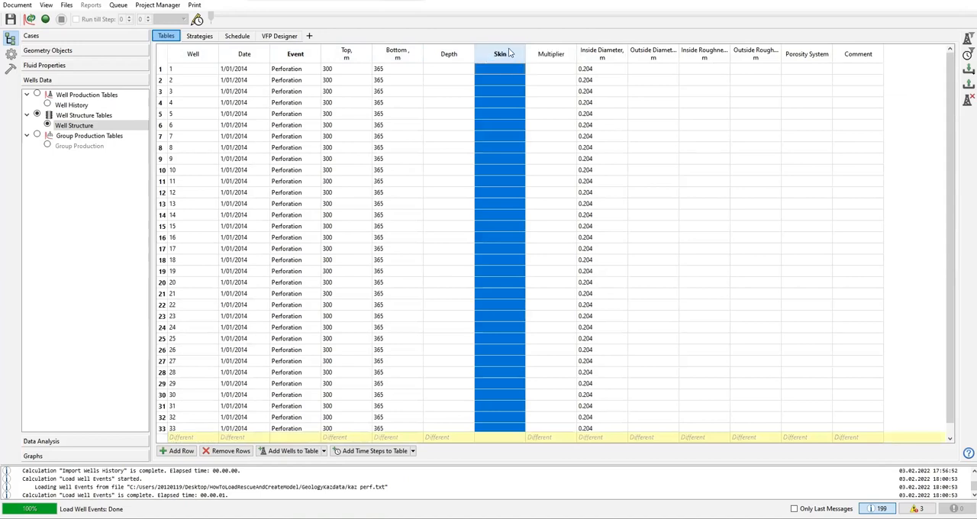
right_click(502, 54)
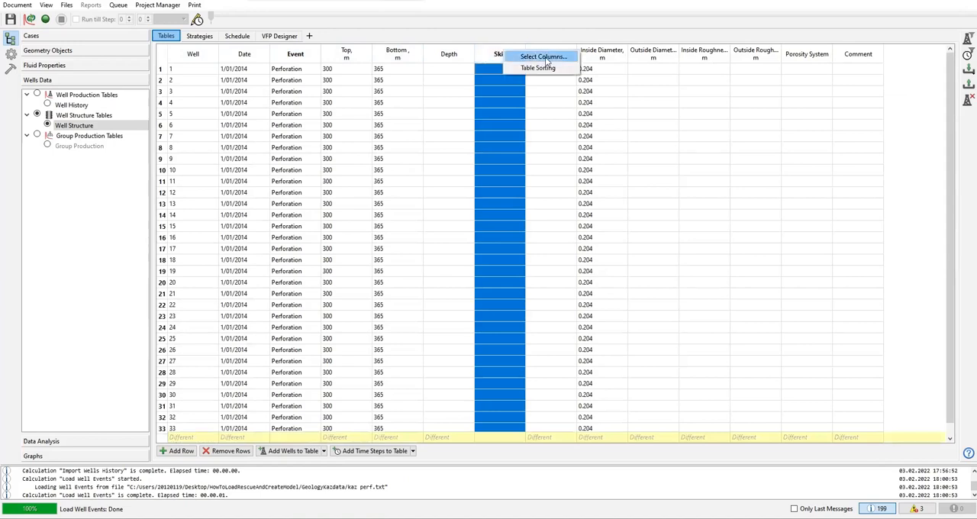
left_click(546, 62)
left_click(496, 317)
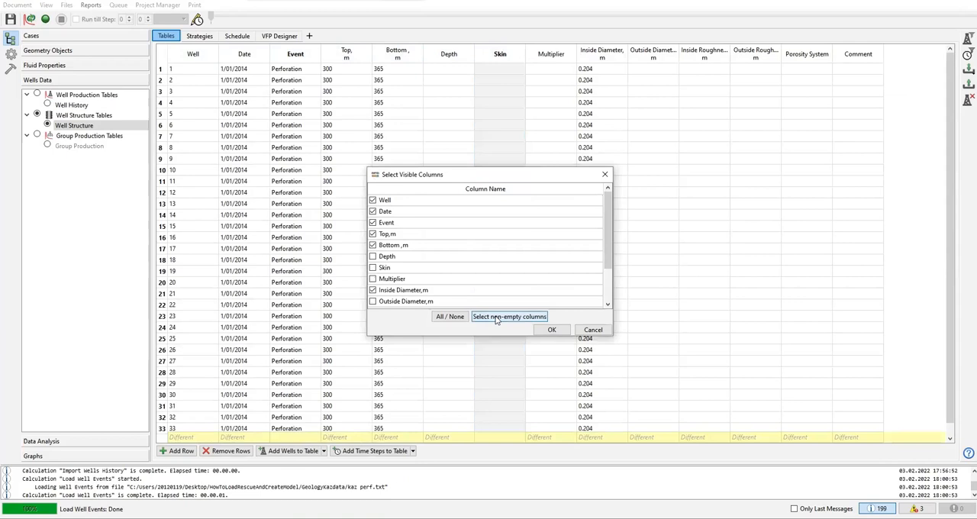
left_click(551, 330)
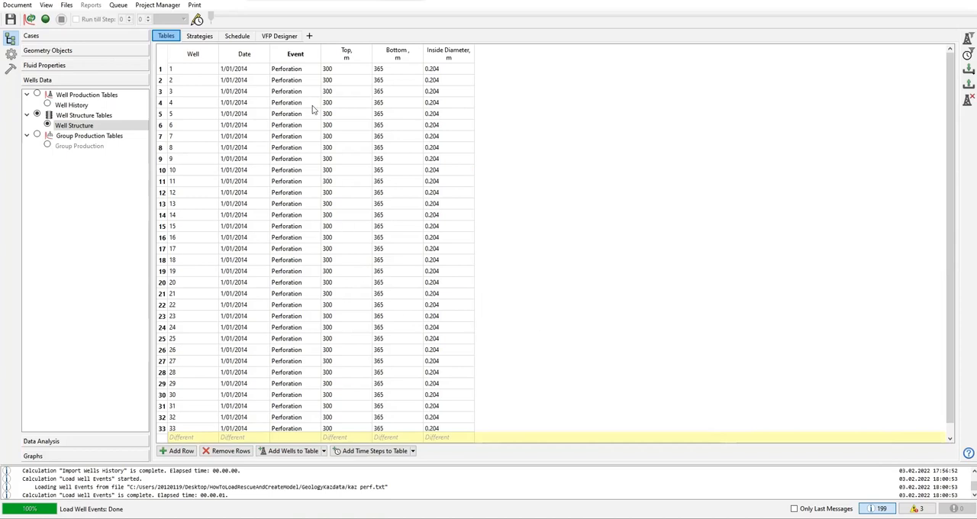
Step: Review the Well History and Well Structure tables, and check the schedule's Well Definition and All Operations lists
left_click(60, 104)
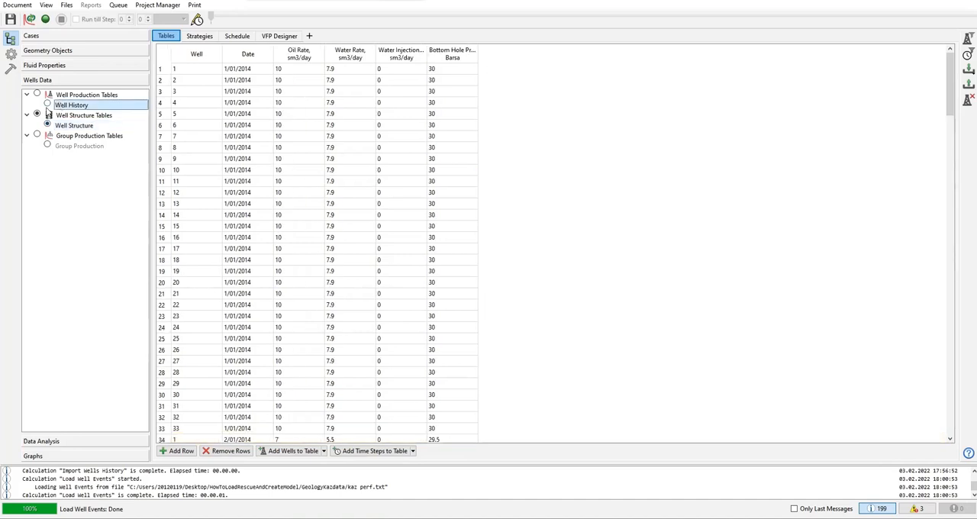
left_click(49, 125)
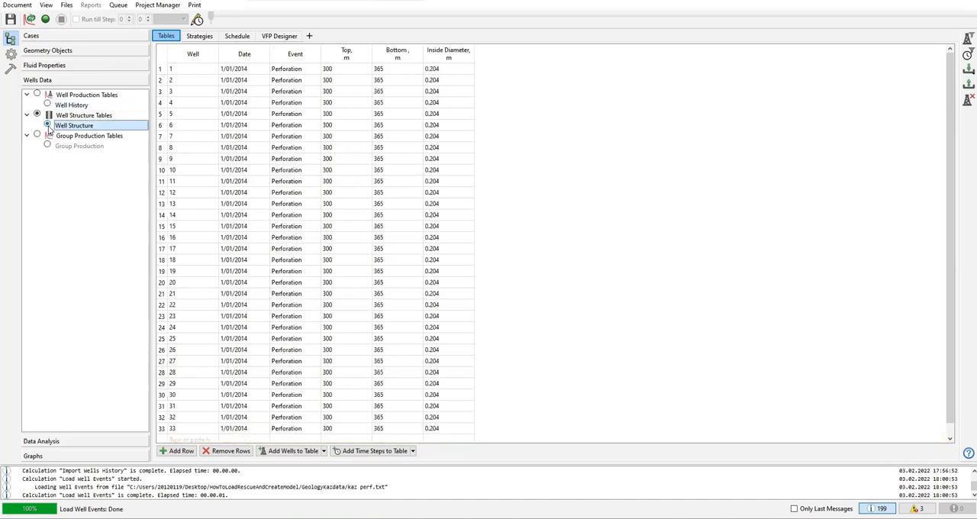
left_click(239, 36)
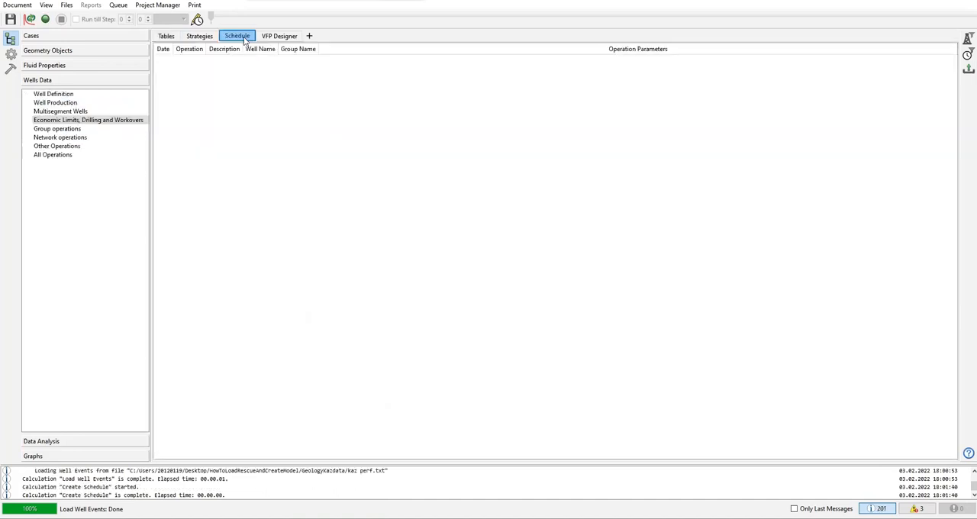
left_click(69, 94)
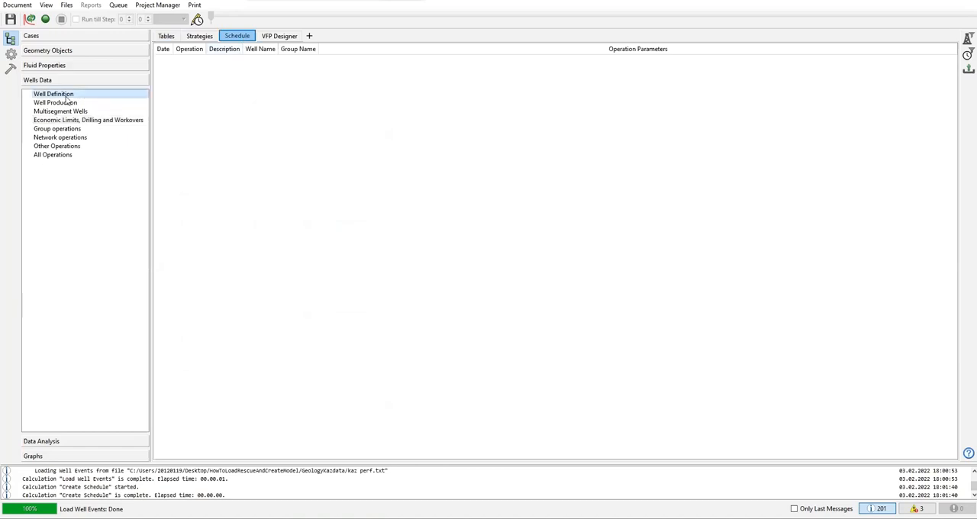
left_click(55, 155)
left_click(69, 95)
Step: Examine the Development Strategy's global rules for well trajectories, VFP tables and well structure
left_click(209, 40)
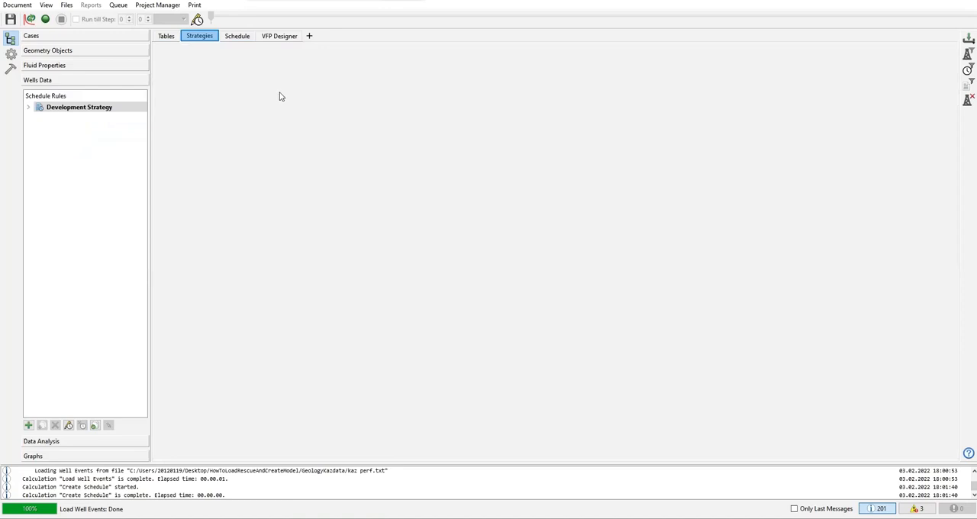
left_click(28, 108)
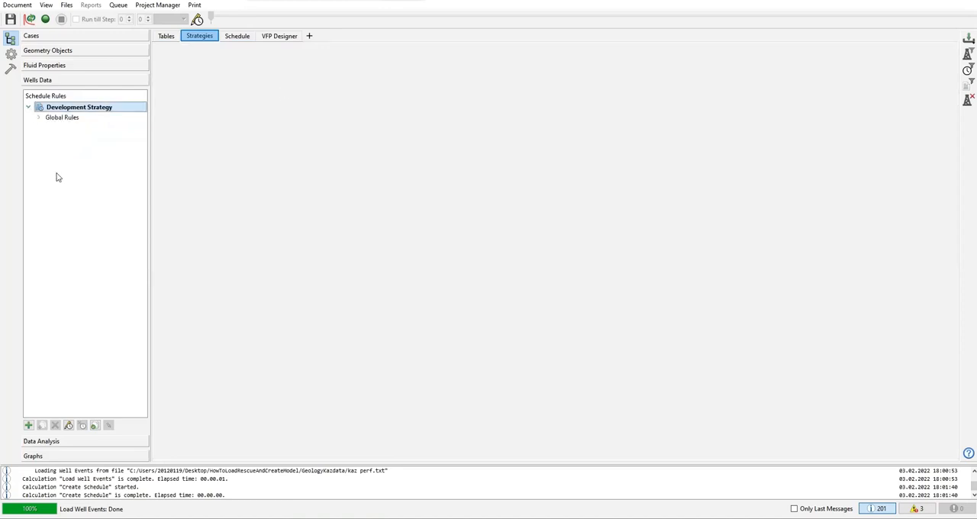
left_click(38, 118)
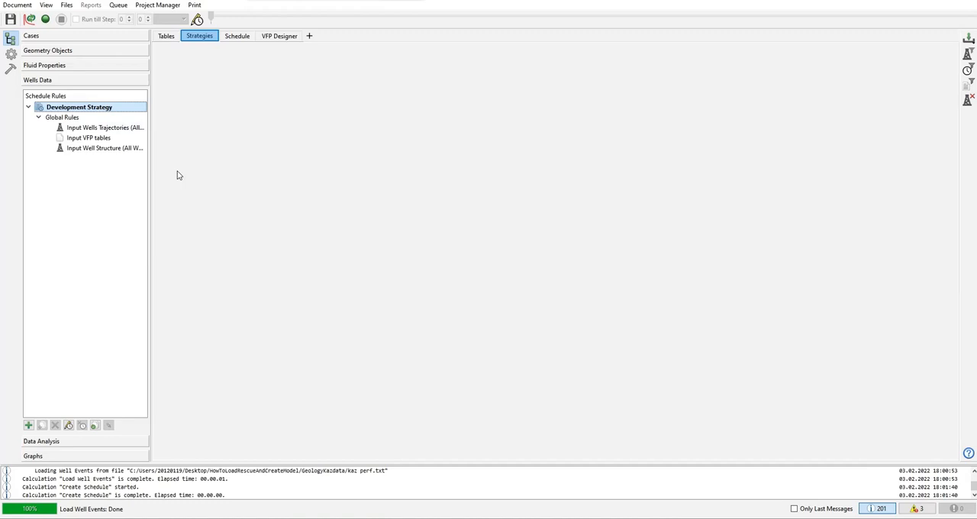
left_click(86, 132)
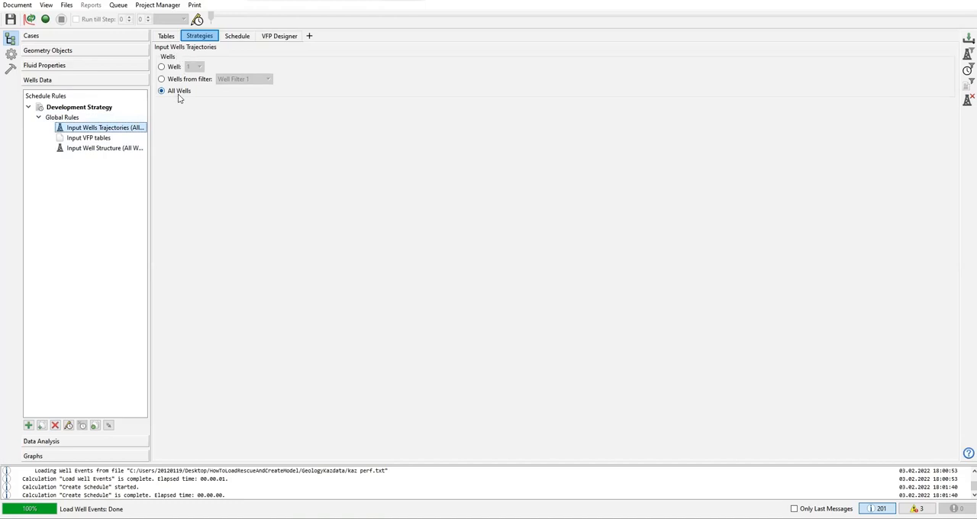
left_click(95, 141)
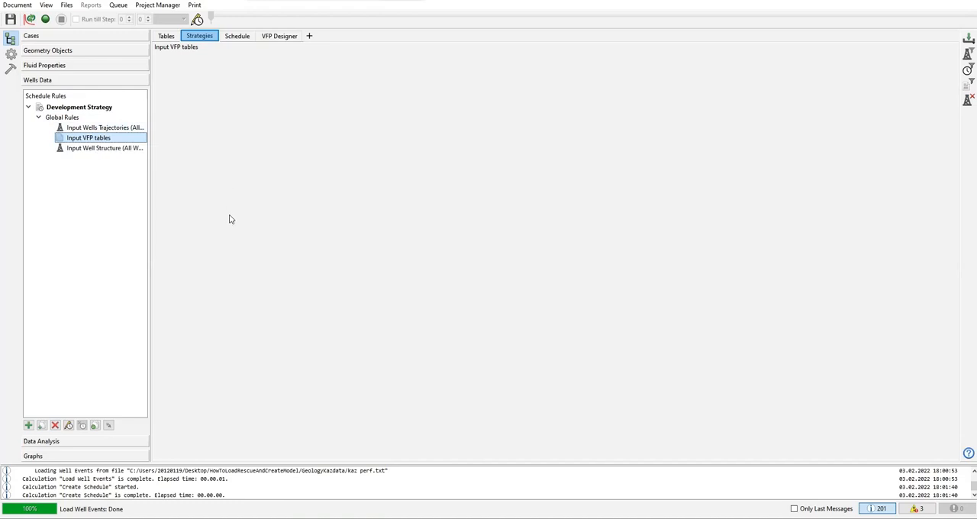
left_click(104, 150)
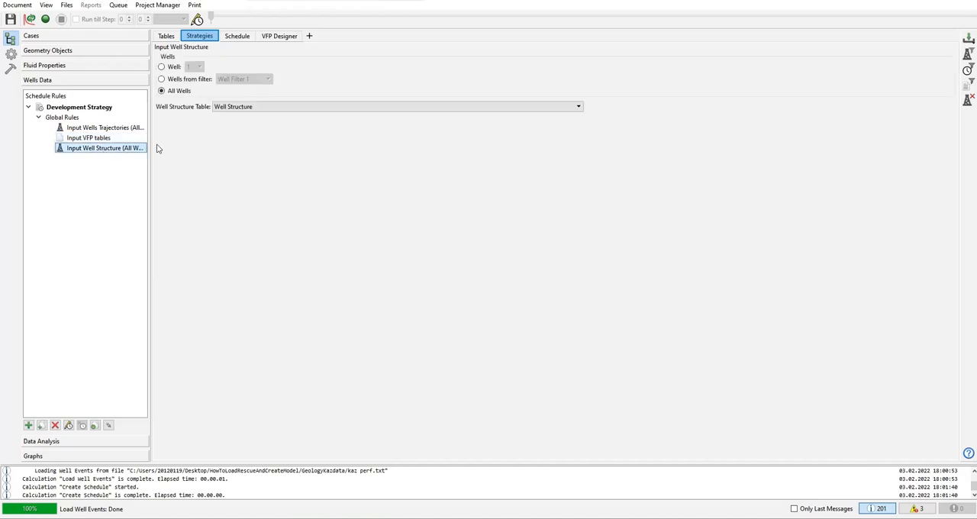
Step: Select Well Structure as the table used by the Input Well Structure rule, checking it against the well tables
left_click(263, 107)
left_click(251, 117)
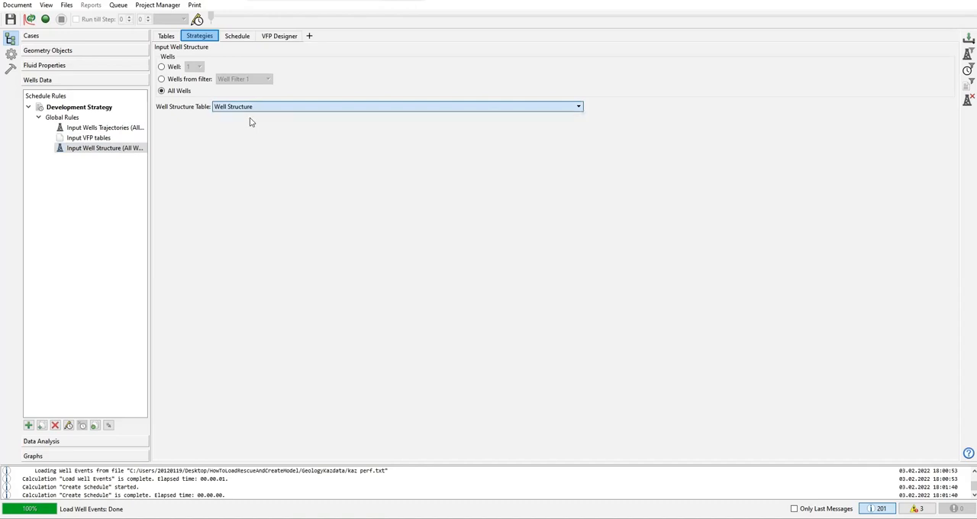
left_click(251, 108)
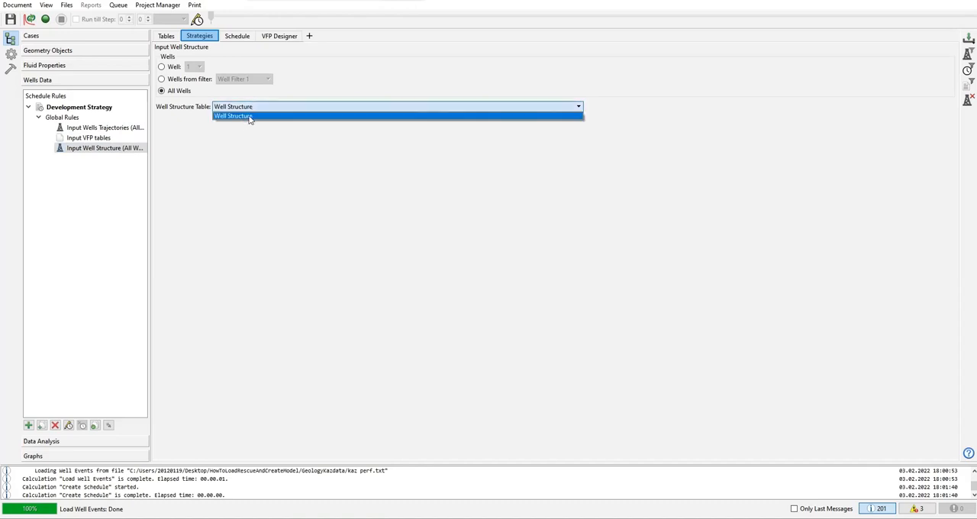
left_click(250, 118)
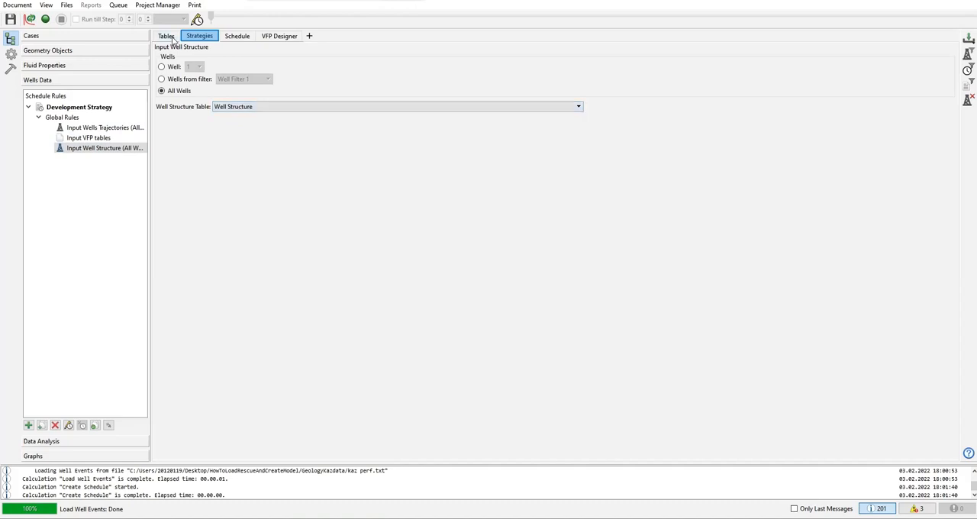
left_click(165, 37)
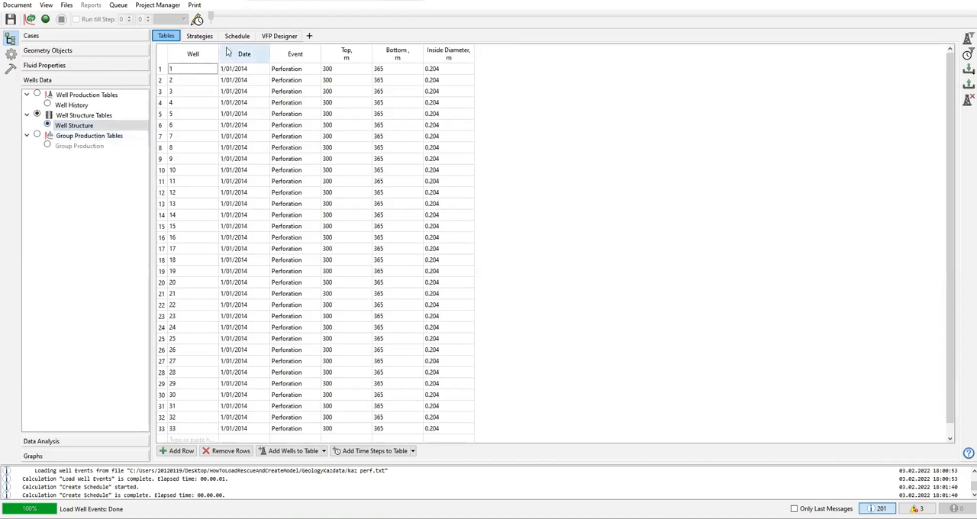
left_click(200, 36)
left_click(227, 109)
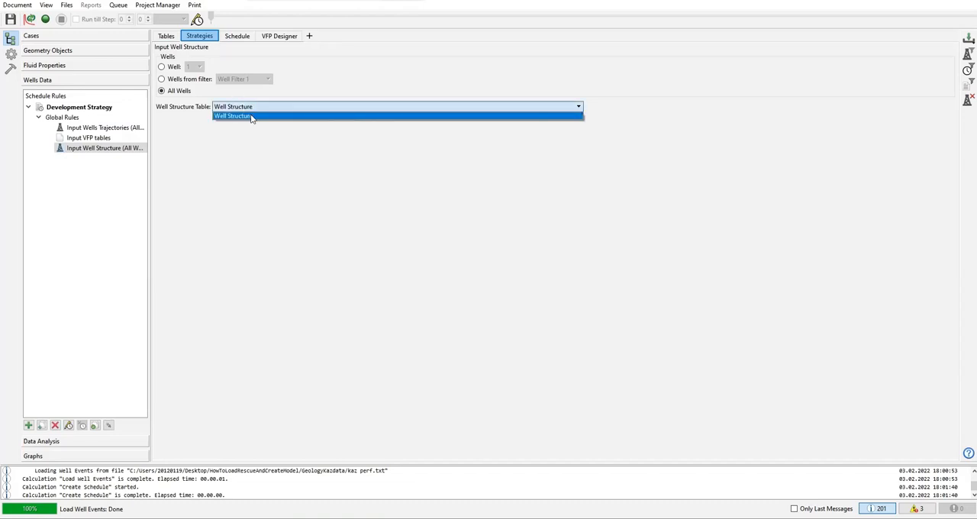
left_click(253, 117)
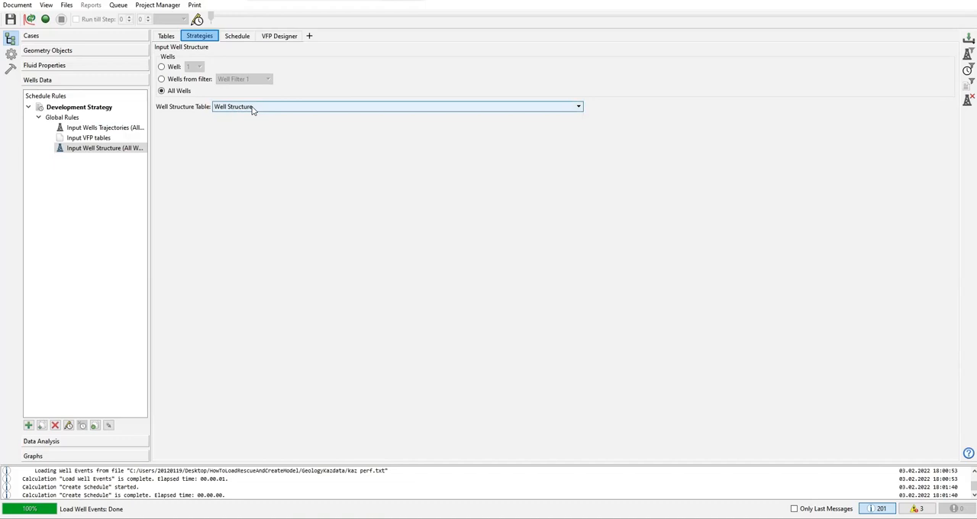
Step: Check the schedule's Well Definition list and go through the three global rules of the strategy again
left_click(241, 40)
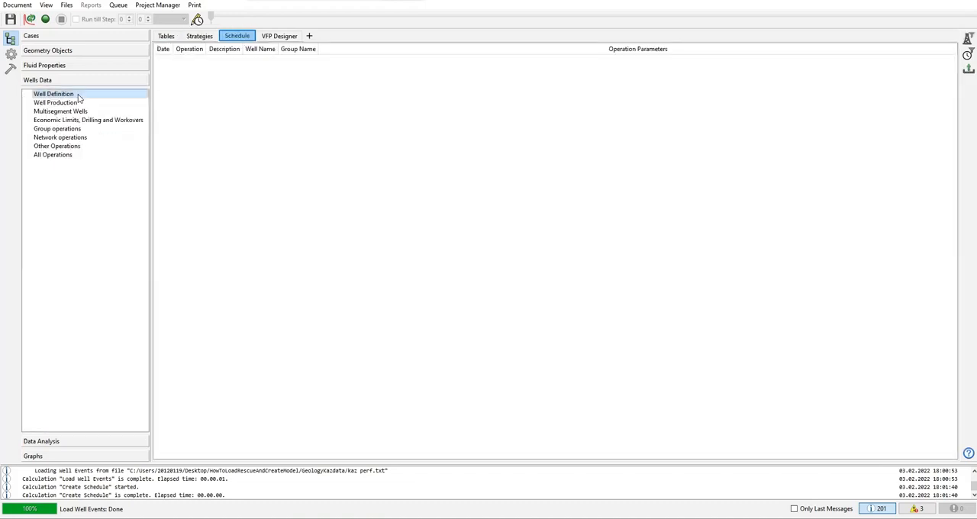
left_click(199, 37)
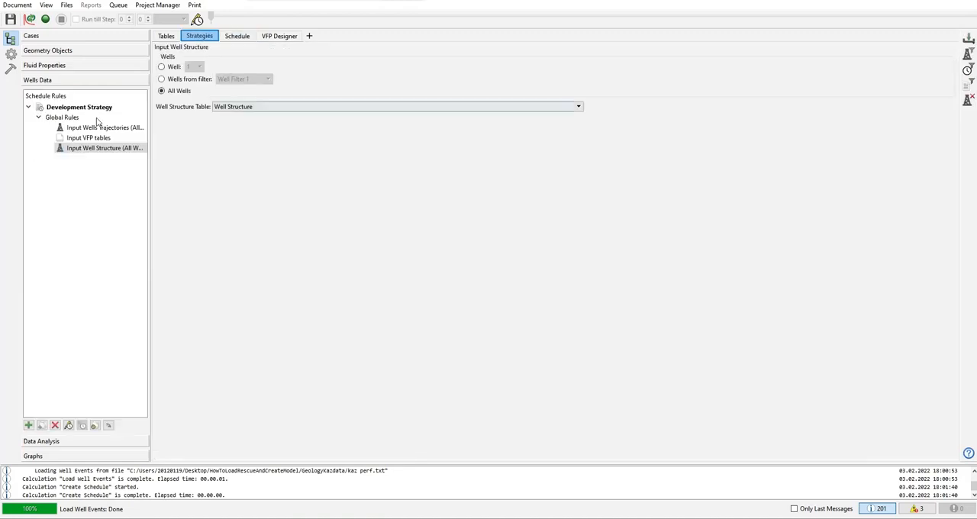
left_click(38, 117)
left_click(38, 117)
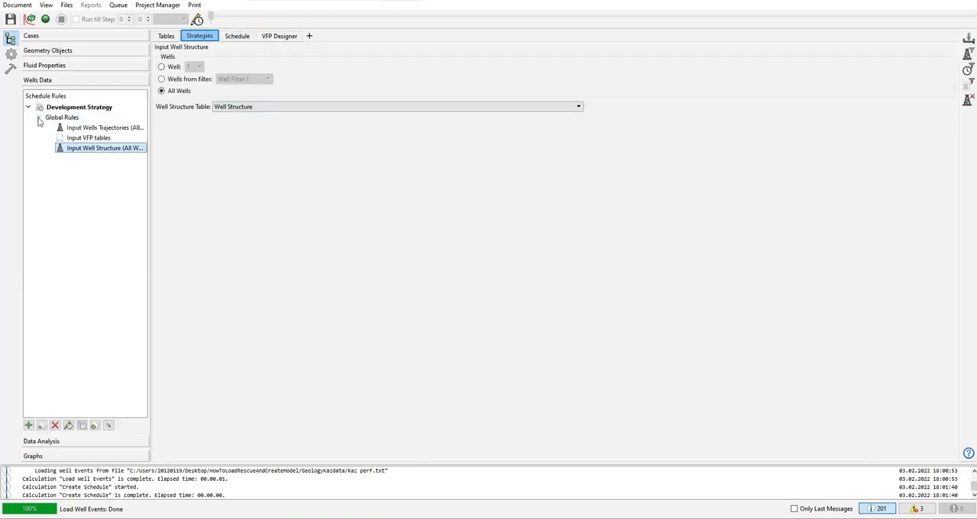
left_click(96, 127)
left_click(90, 138)
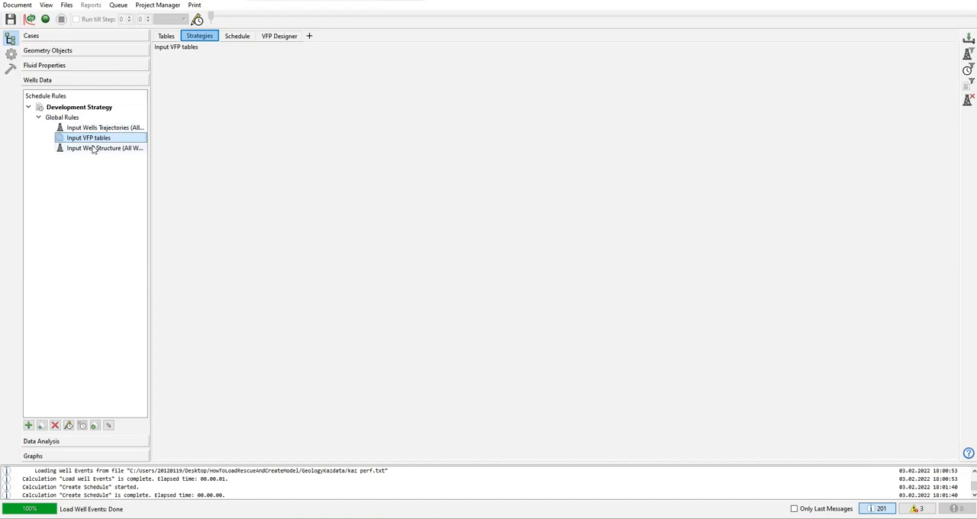
left_click(93, 148)
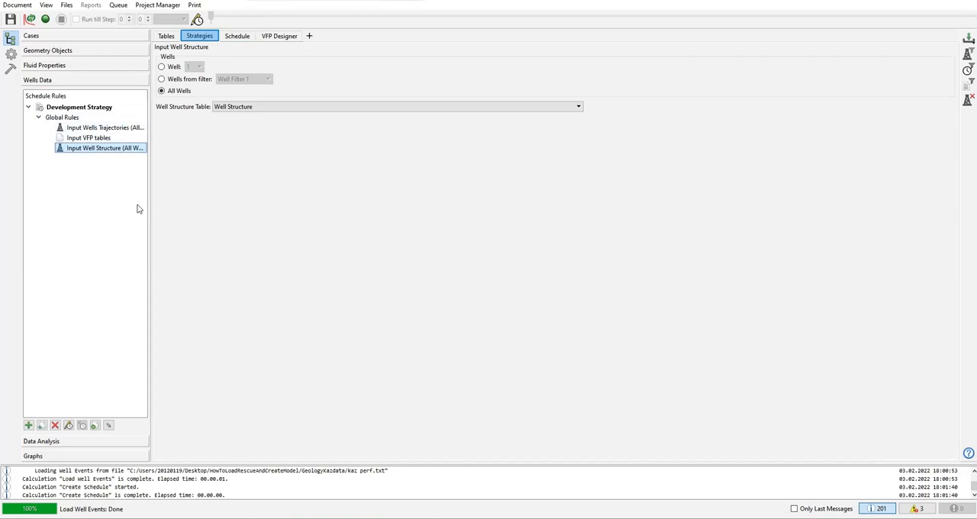
right_click(82, 194)
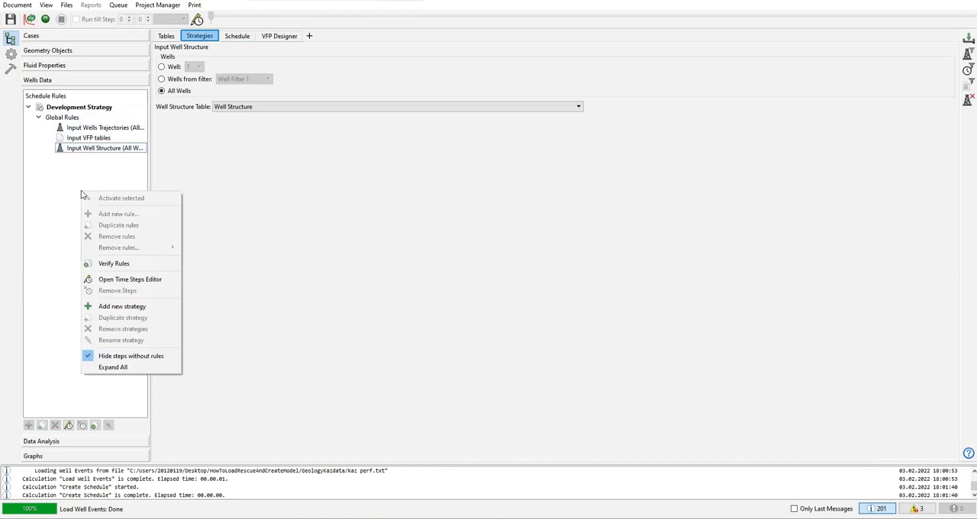
left_click(129, 309)
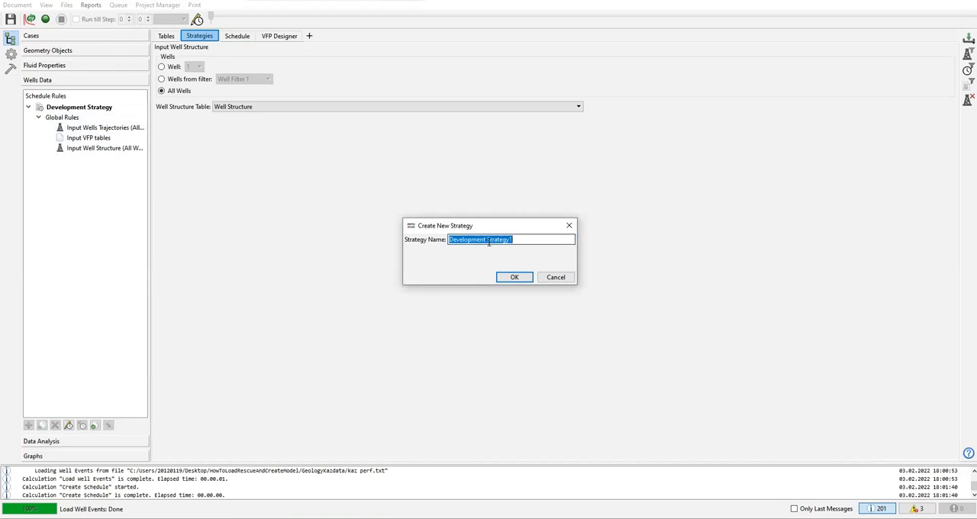
left_click(556, 277)
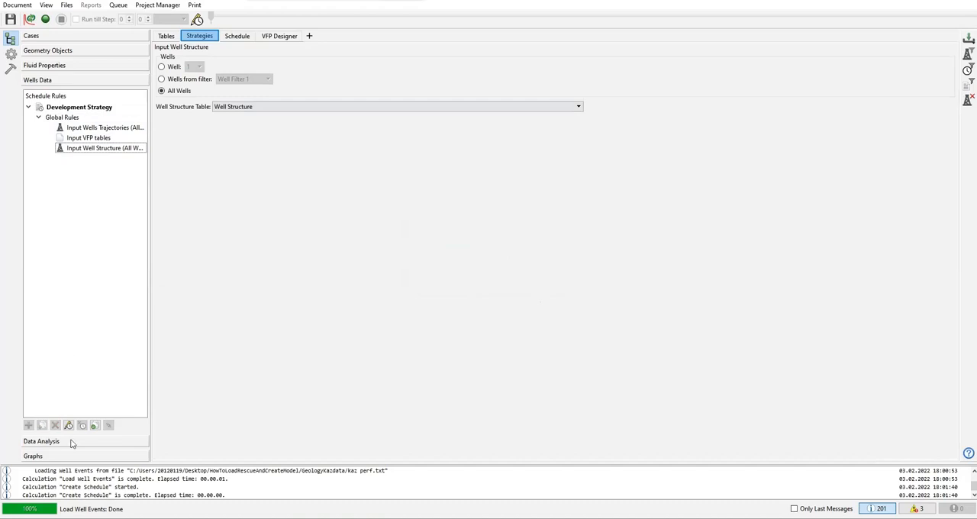
left_click(52, 117)
left_click(39, 118)
left_click(38, 117)
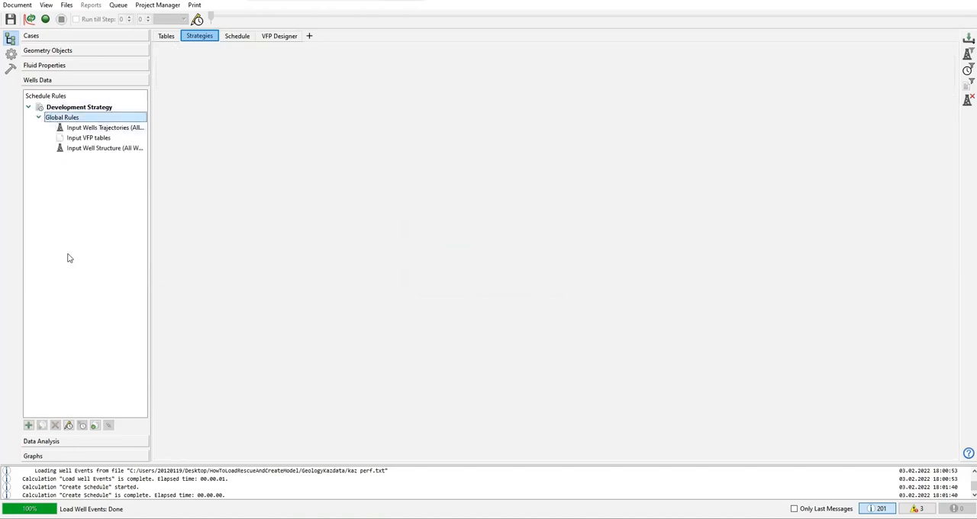
right_click(67, 257)
left_click(97, 175)
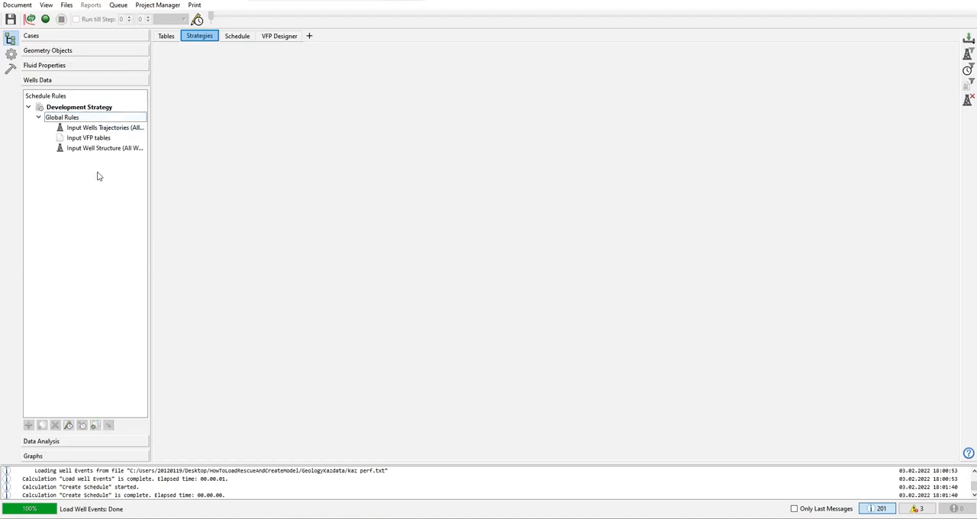
left_click(99, 148)
right_click(97, 170)
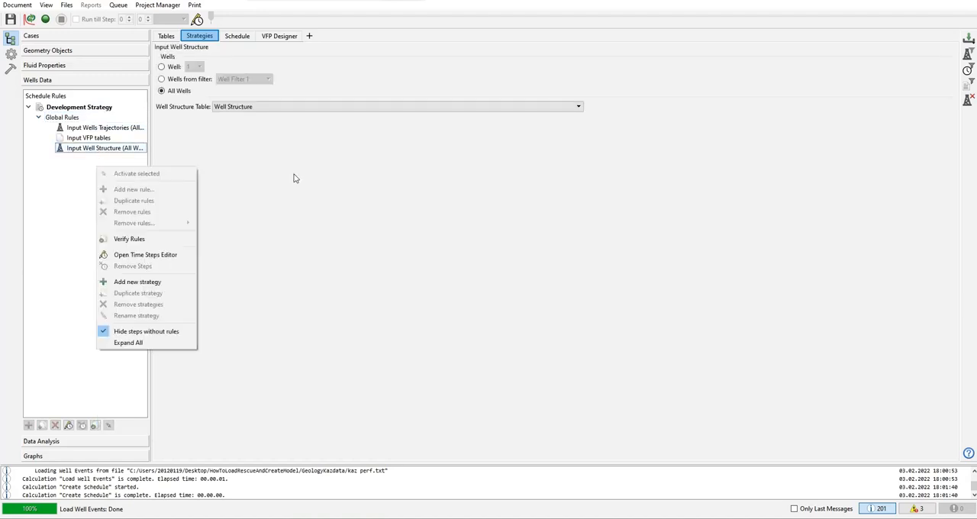
left_click(333, 211)
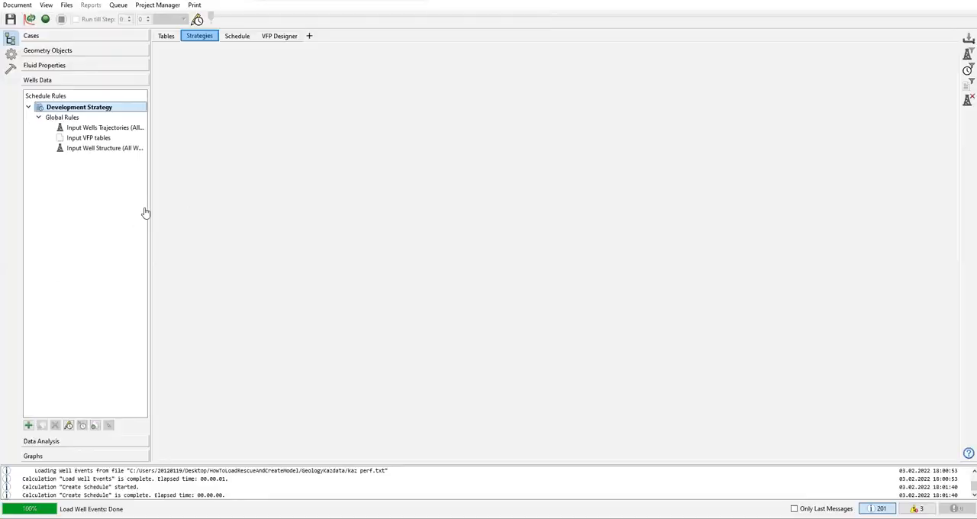
right_click(100, 199)
left_click(246, 155)
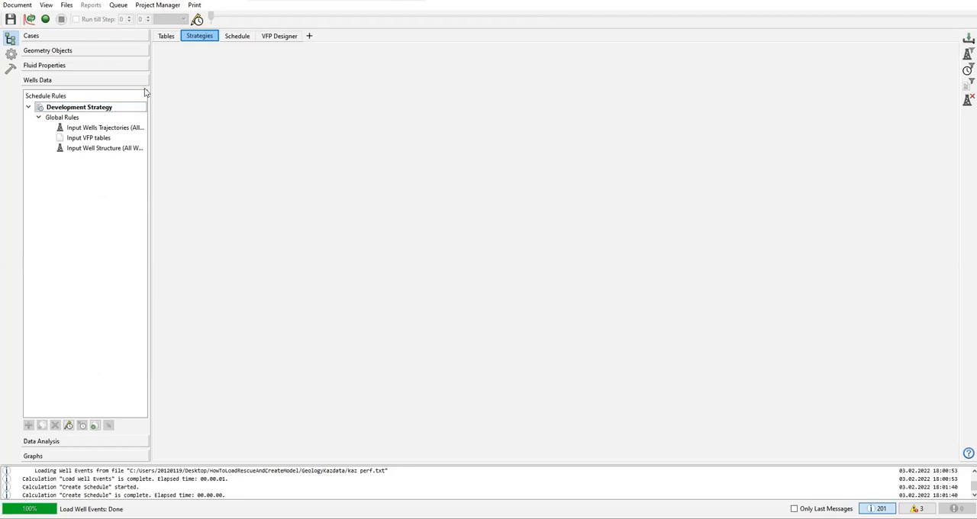
Step: Look through the Well History table's records from the first time step towards the last
left_click(166, 39)
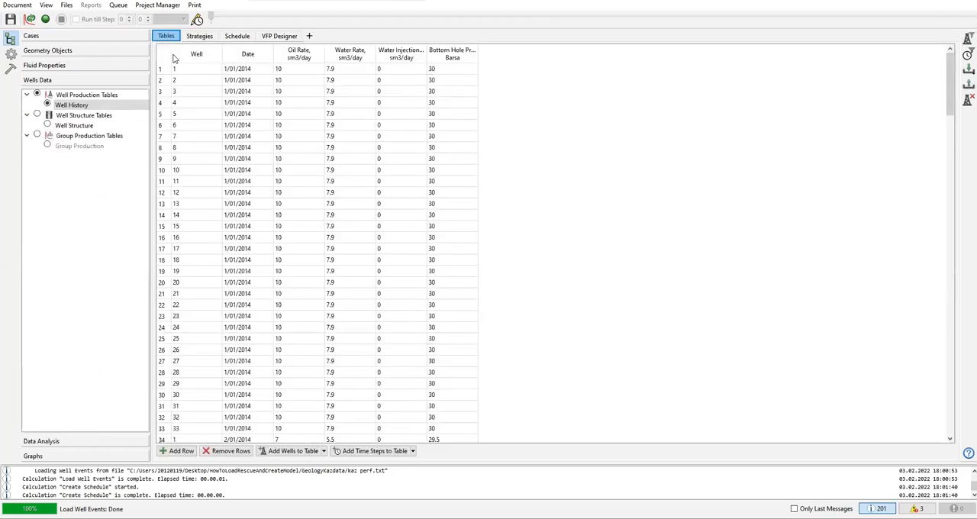
scroll(310, 145, "down", 20)
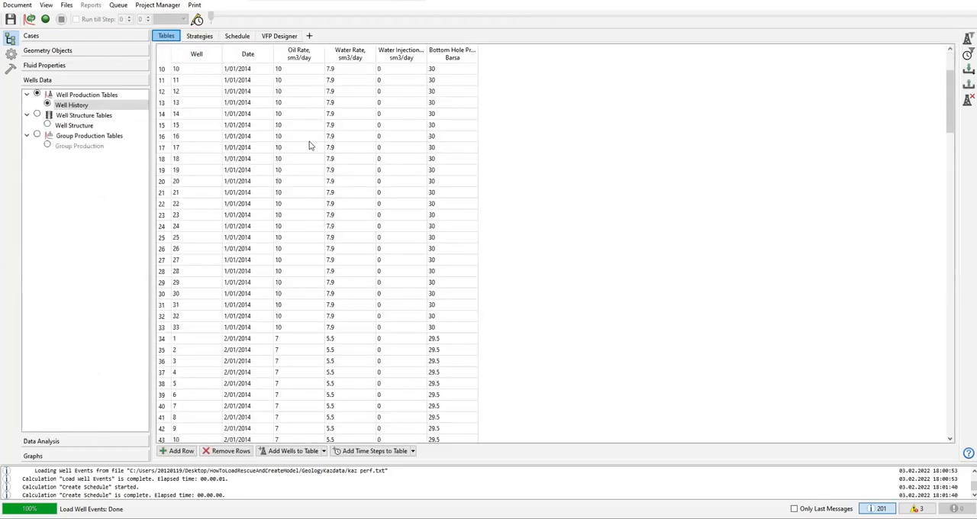
scroll(310, 146, "down", 20)
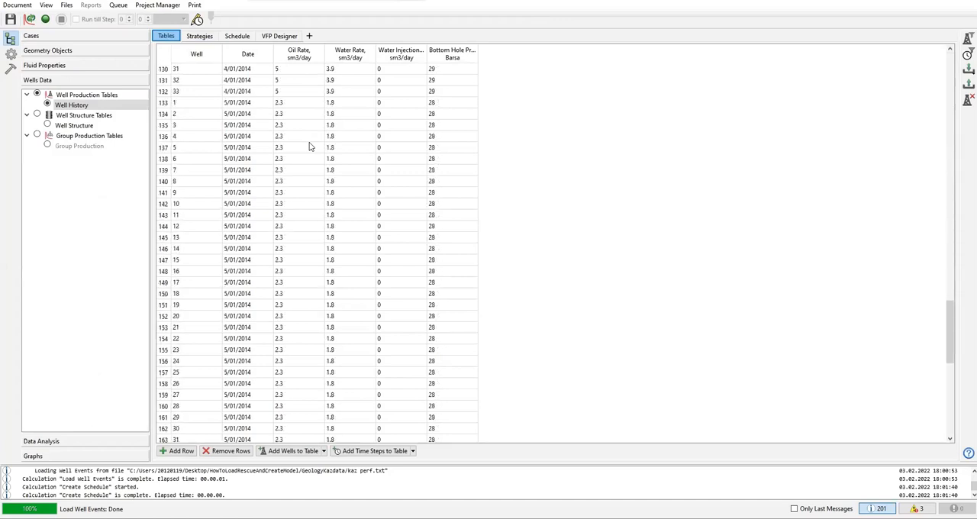
scroll(319, 146, "up", 20)
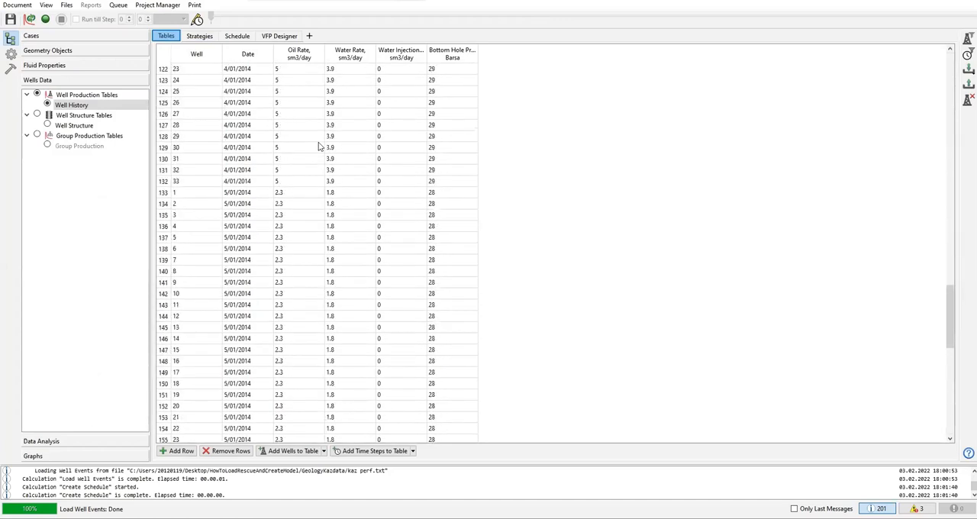
scroll(321, 147, "up", 11)
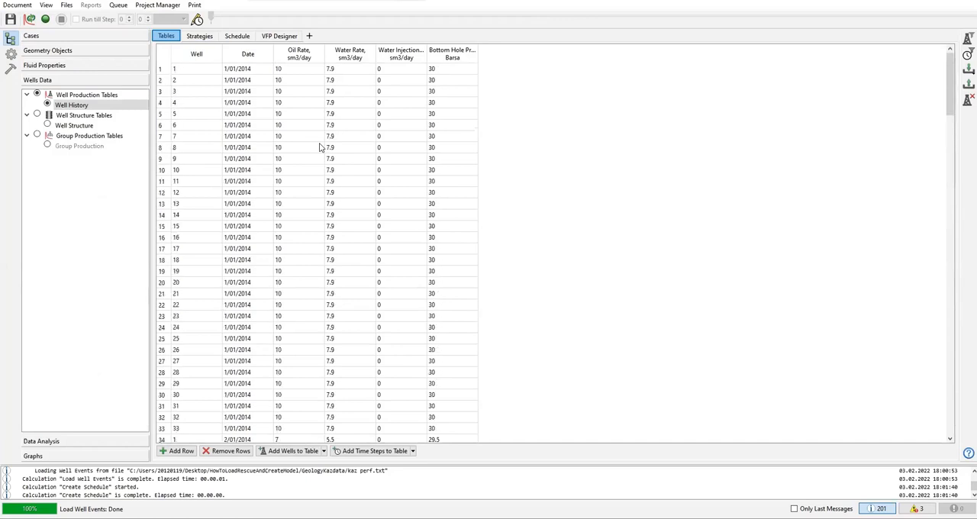
Step: Examine the Date column of the Well History table to find where each monthly time step begins
left_click(245, 70)
left_click(246, 148)
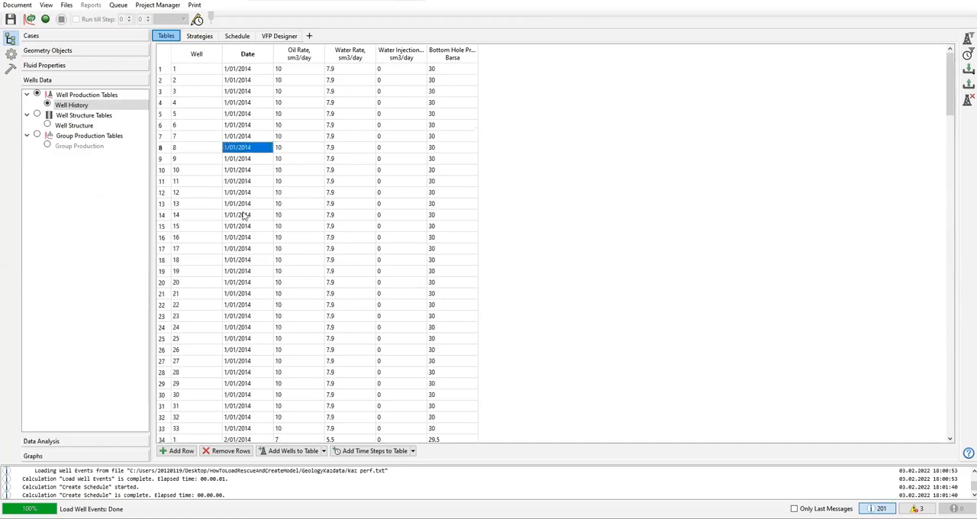
scroll(243, 221, "down", 6)
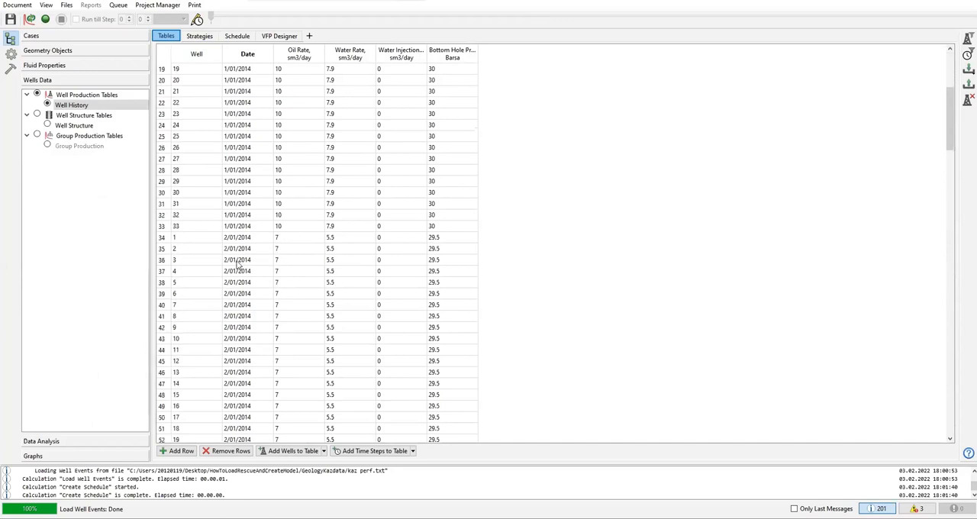
left_click(240, 240)
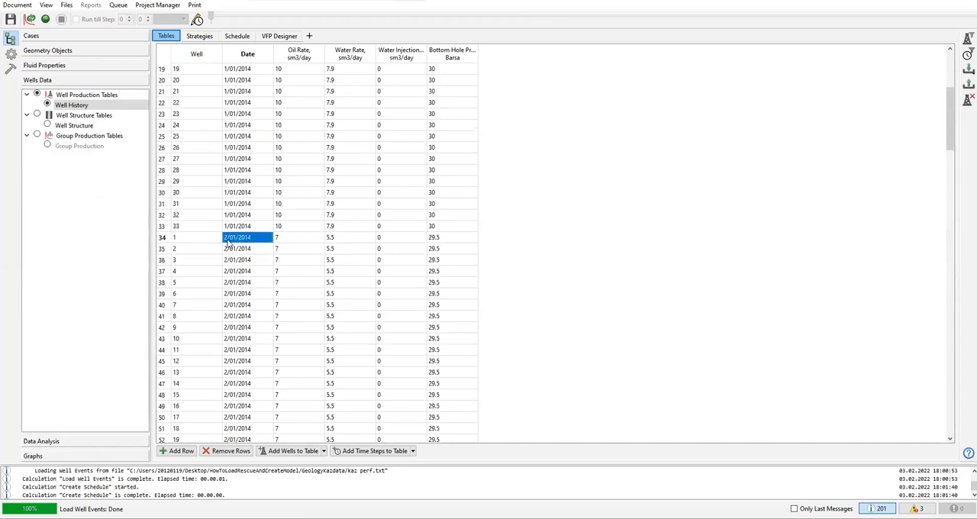
scroll(232, 282, "down", 4)
scroll(232, 283, "down", 4)
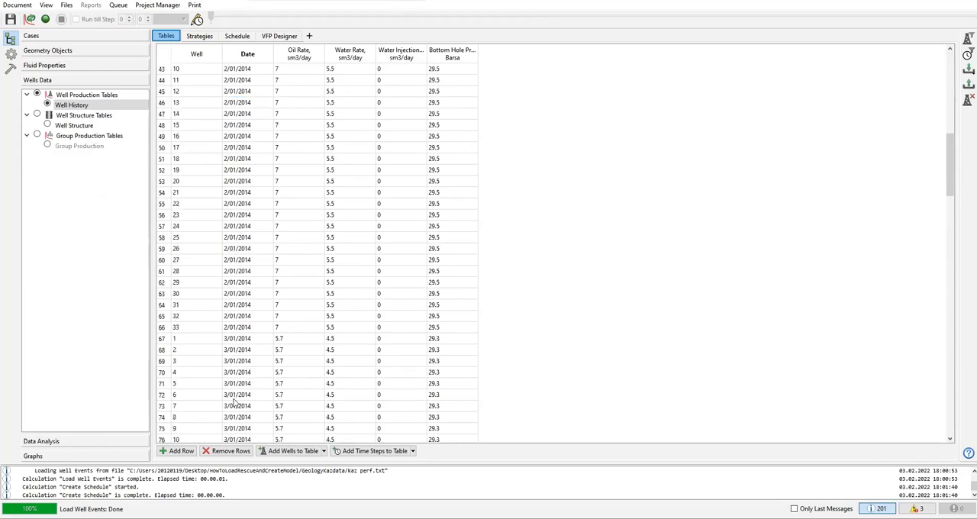
scroll(233, 384, "down", 16)
scroll(238, 366, "down", 5)
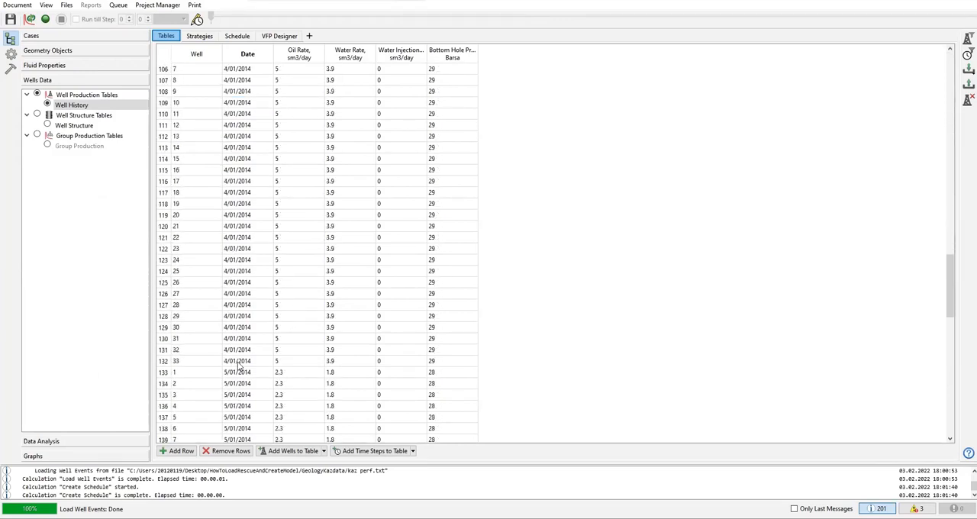
scroll(257, 279, "up", 20)
scroll(489, 239, "up", 6)
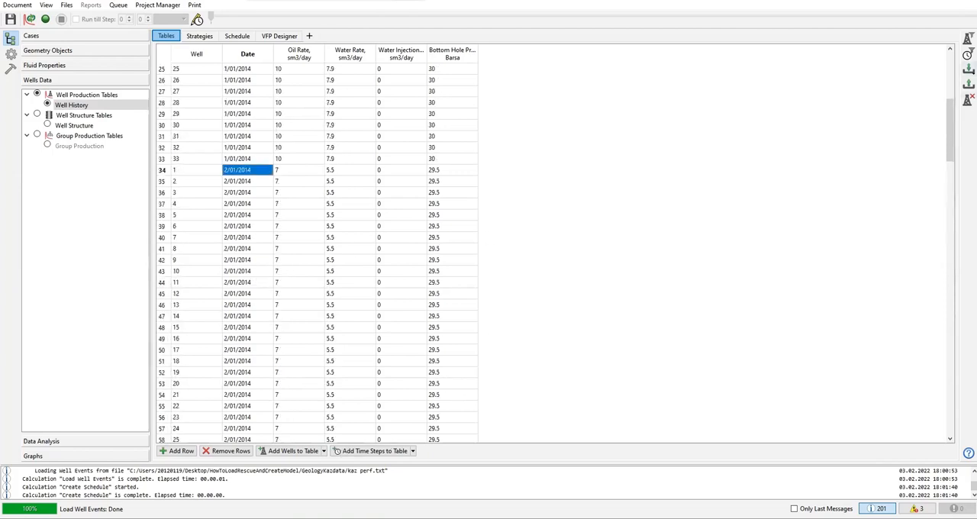
Step: Review the wells history import settings for kaz history.txt, including its column preview and date format
left_click(968, 69)
left_click(929, 65)
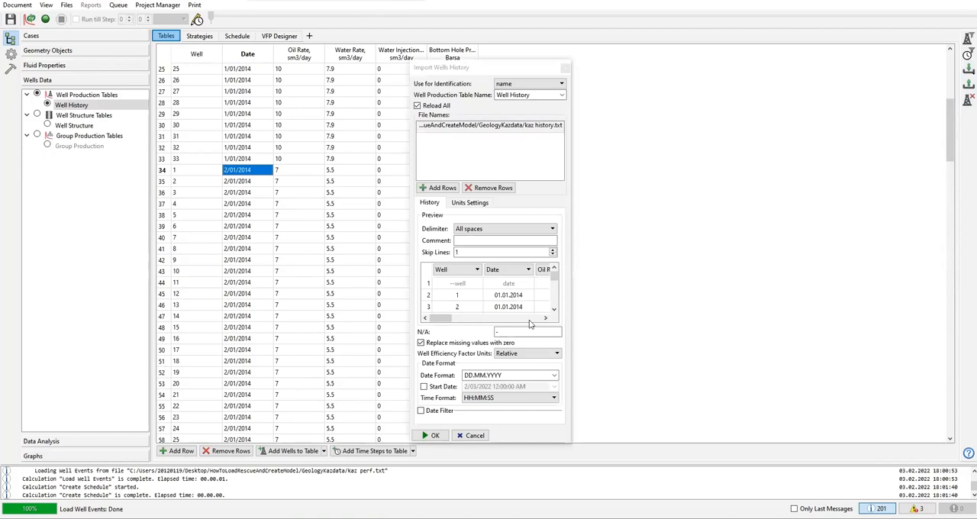
left_click_drag(572, 294, 739, 290)
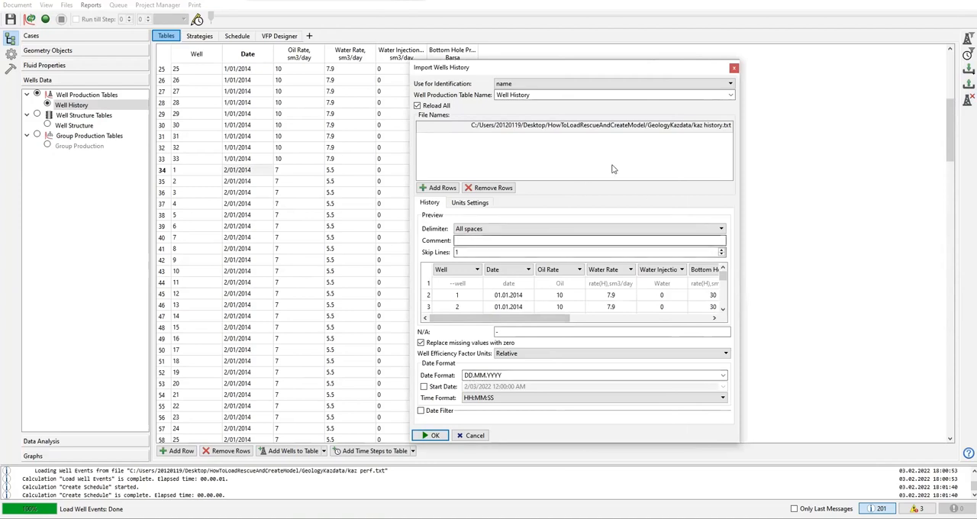
left_click(734, 68)
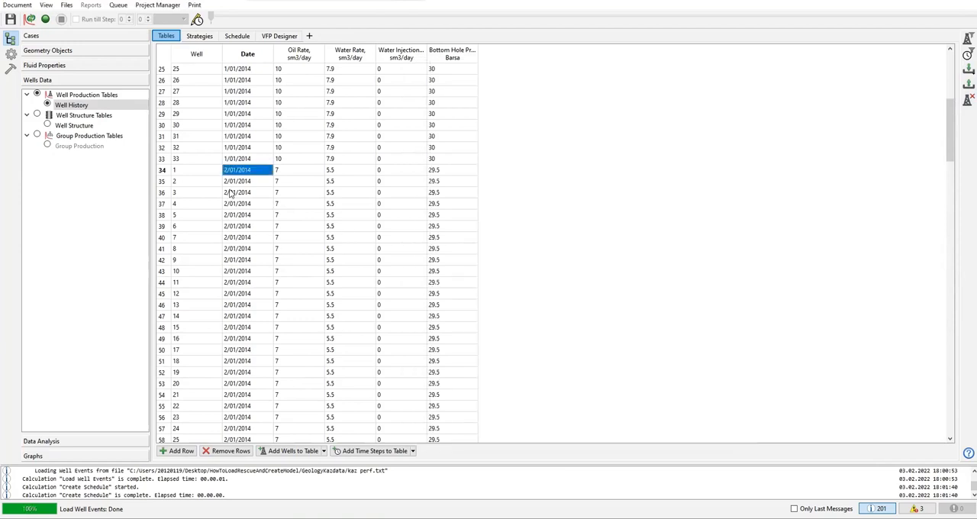
Step: Trace the Well History dates again from the first record to the final month
scroll(507, 264, "down", 20)
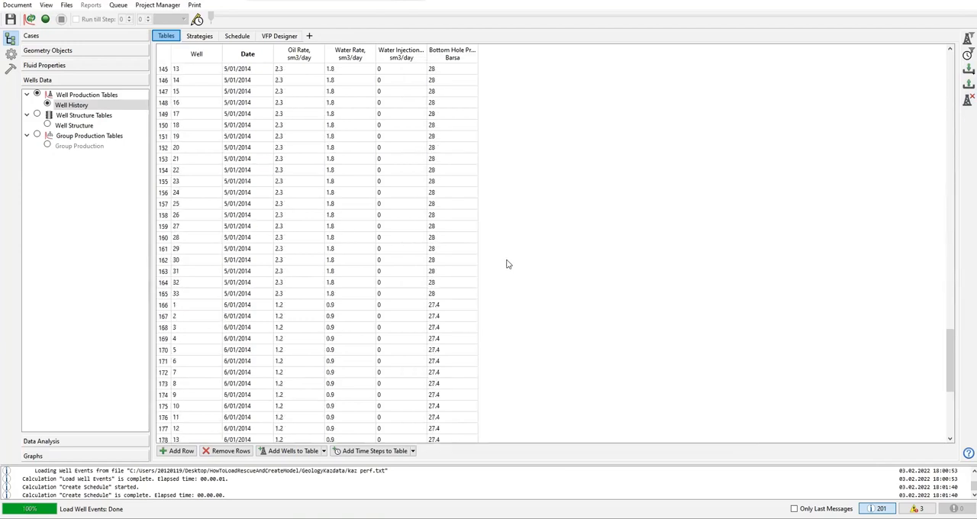
left_click_drag(949, 394, 932, 95)
scroll(931, 94, "up", 11)
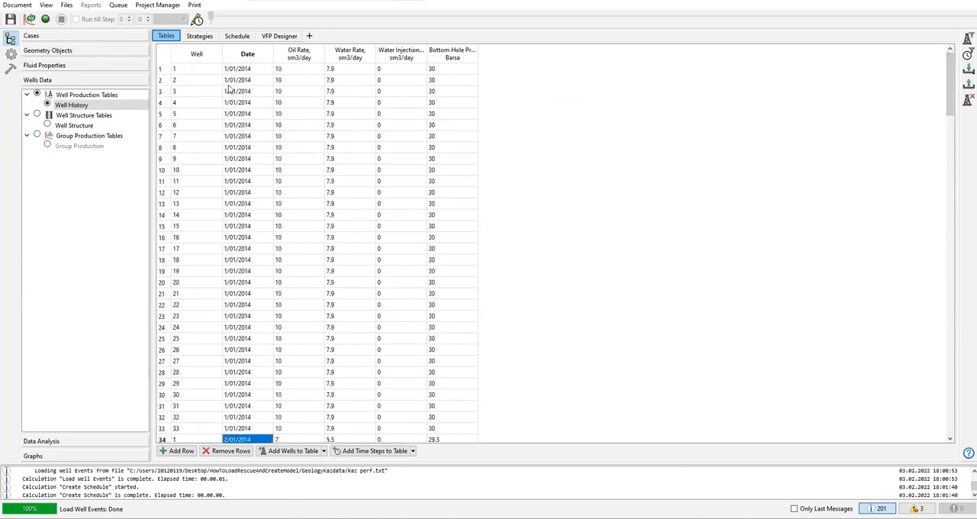
scroll(230, 353, "down", 11)
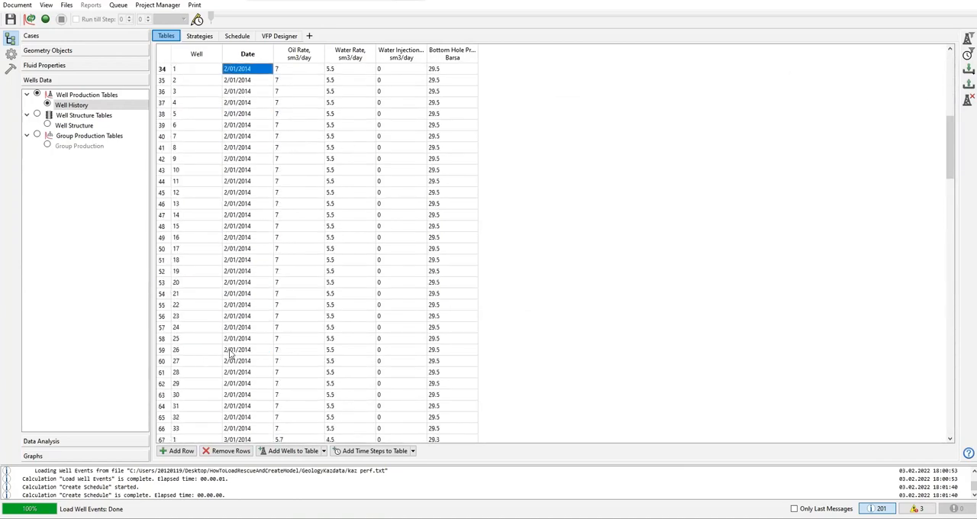
scroll(230, 352, "down", 20)
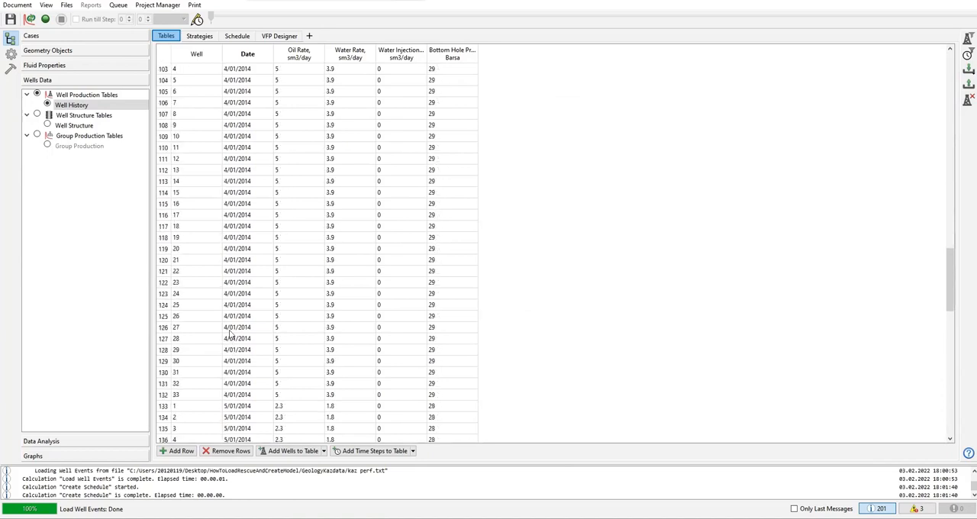
scroll(231, 339, "down", 11)
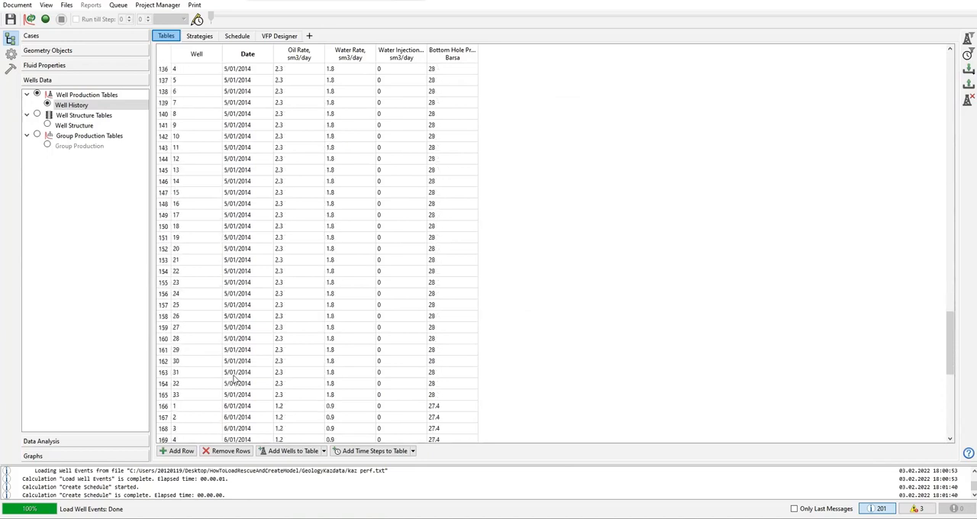
scroll(242, 407, "down", 7)
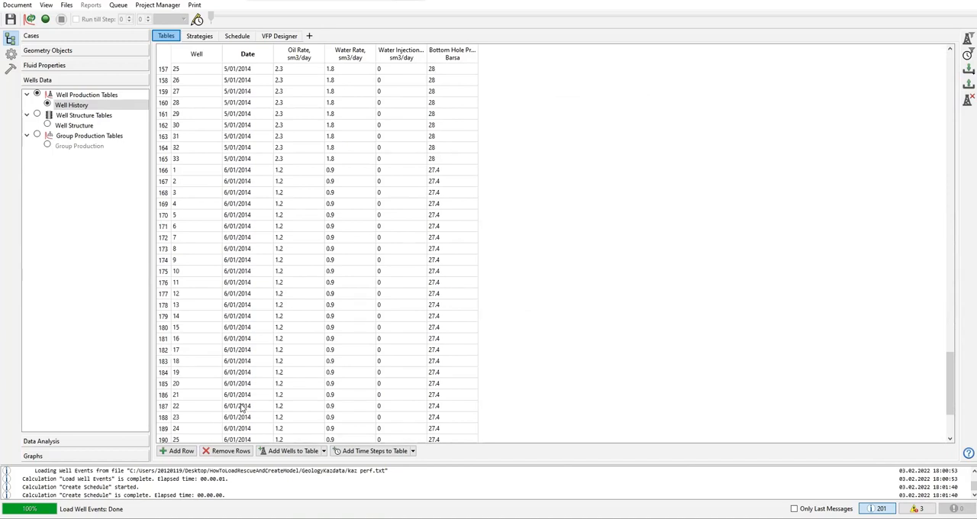
Step: Check the schedule's Well Definition list, and open the Time Steps Editor with Development Strategy as the chosen strategy
left_click(205, 40)
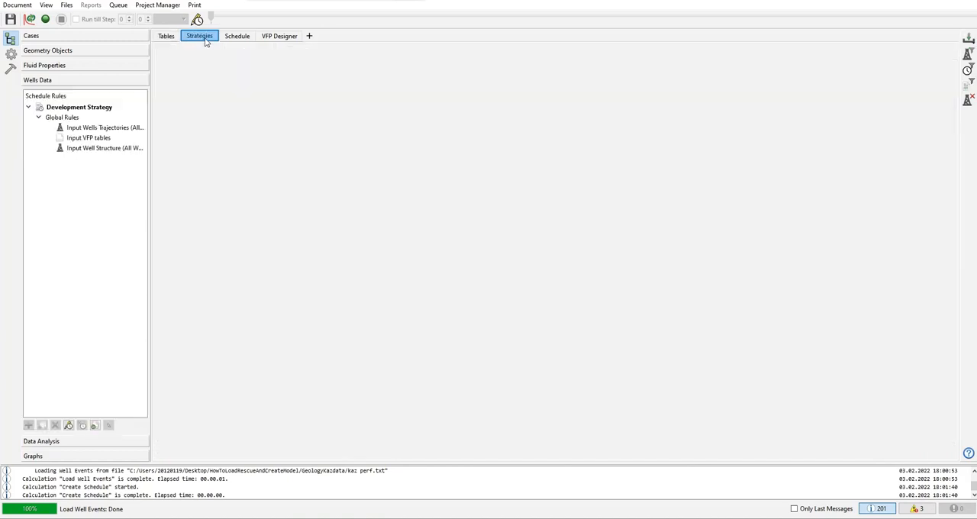
left_click(239, 39)
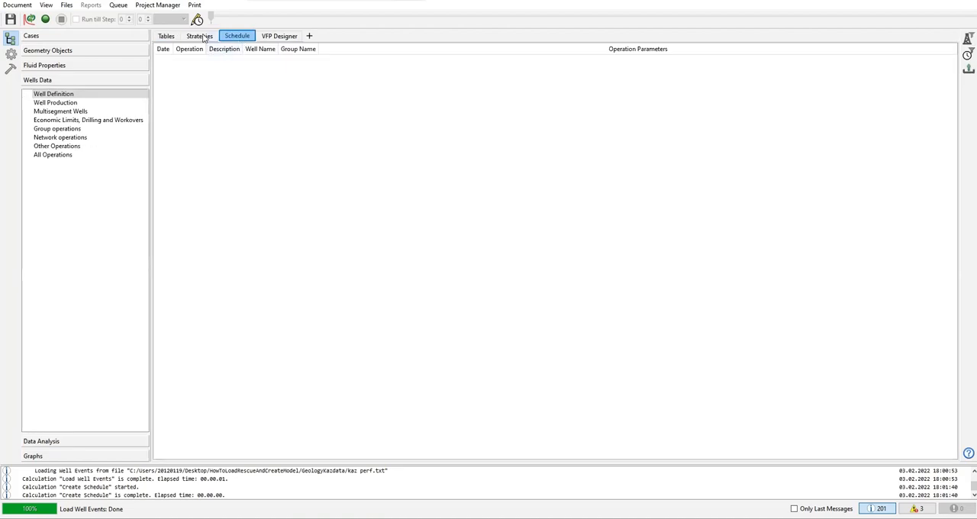
left_click(201, 37)
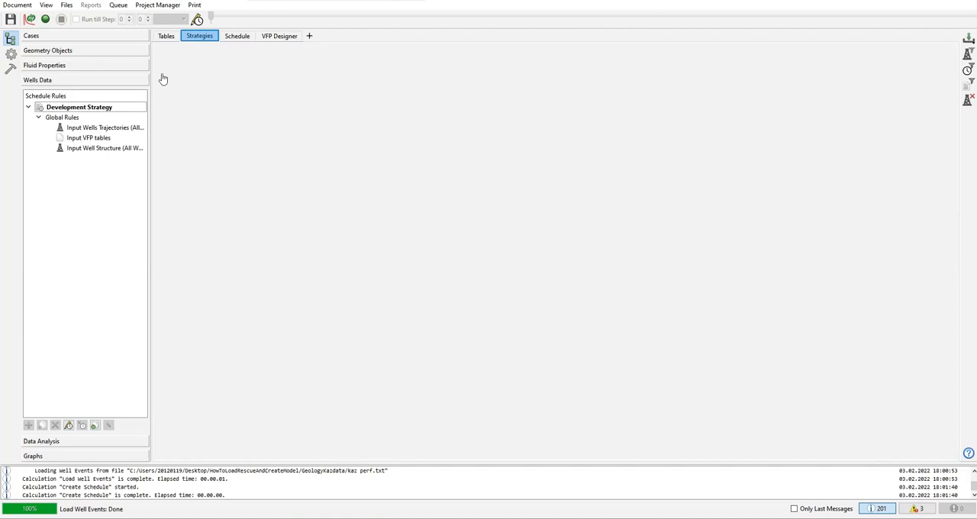
left_click(197, 20)
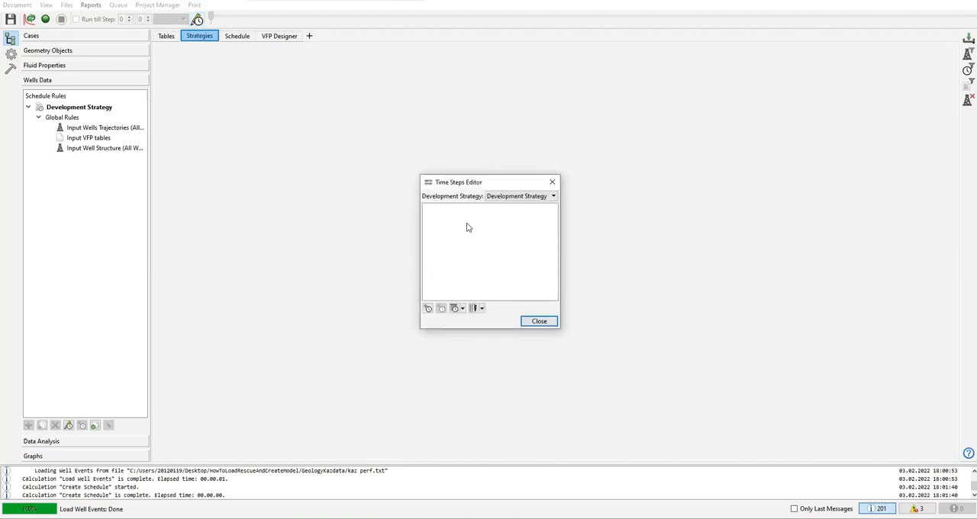
left_click(531, 198)
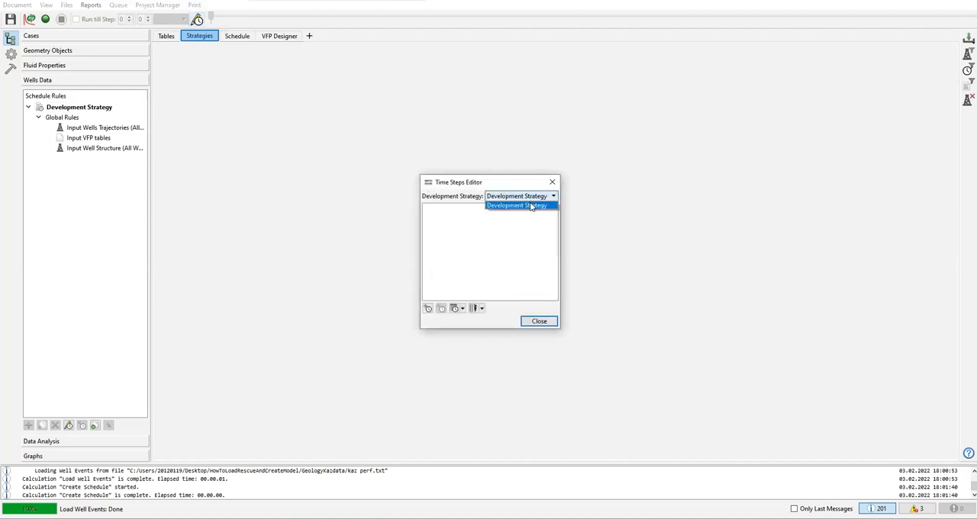
left_click(524, 235)
left_click(527, 198)
left_click(528, 203)
left_click(528, 200)
left_click(532, 215)
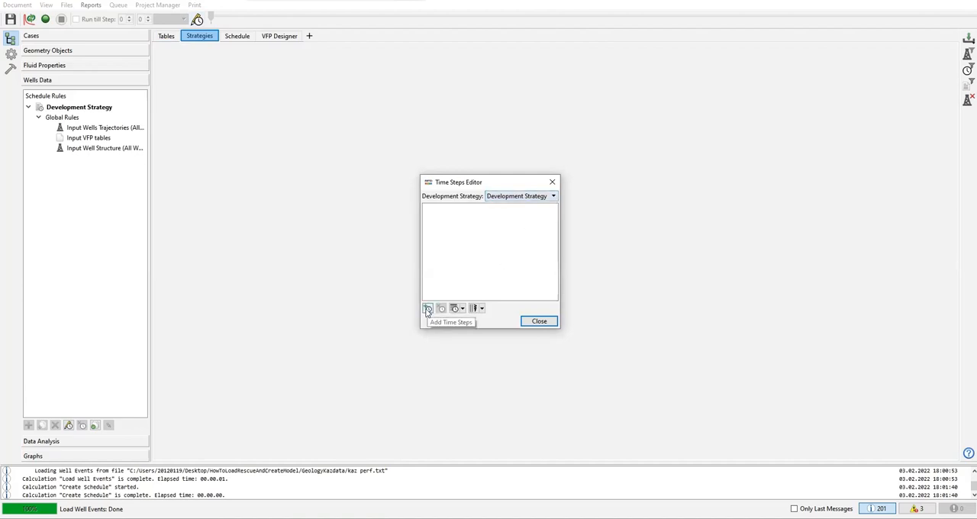
Step: Examine the step length options for adding time steps manually and the options for taking them from RFT logs
left_click(428, 310)
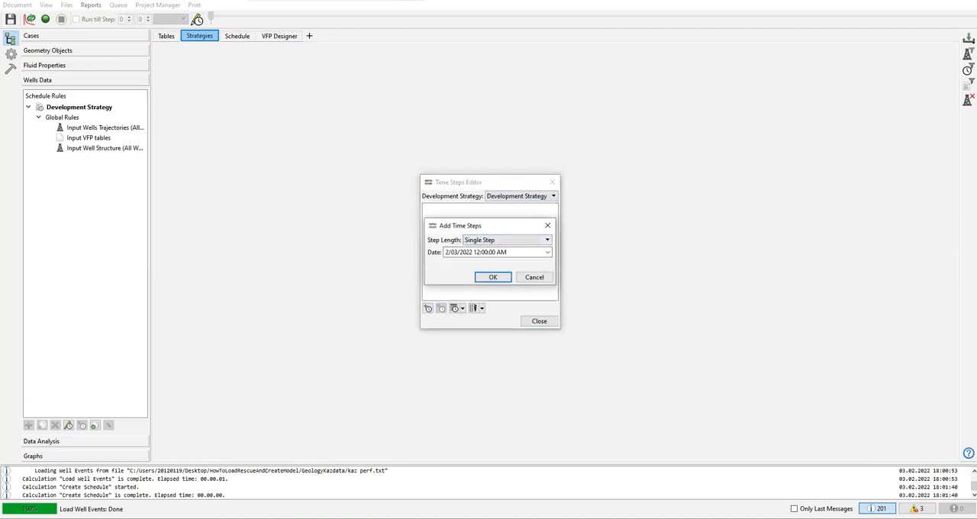
left_click(483, 241)
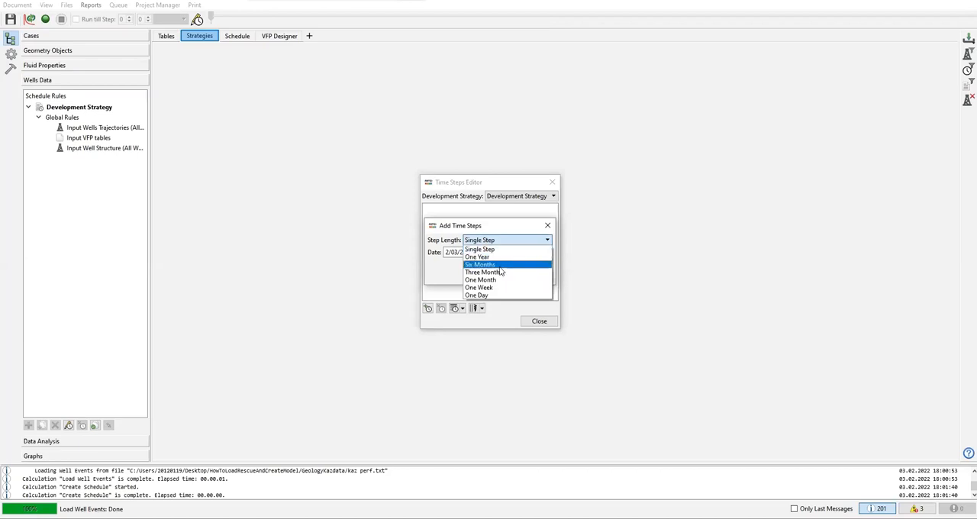
left_click(547, 227)
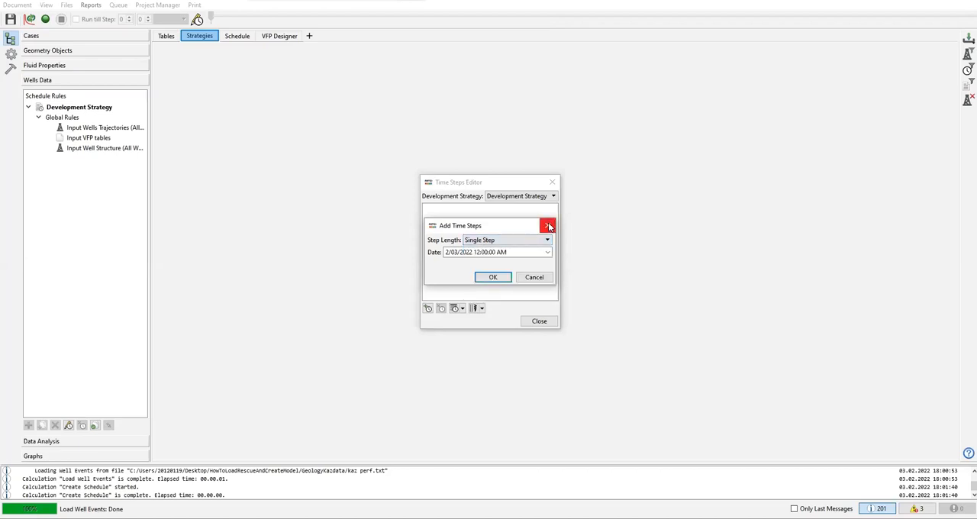
left_click(539, 279)
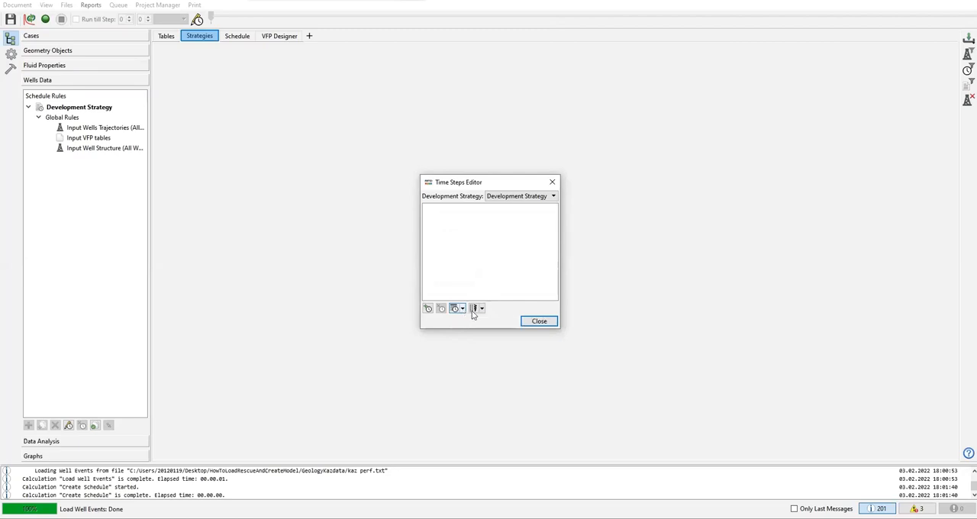
left_click(480, 309)
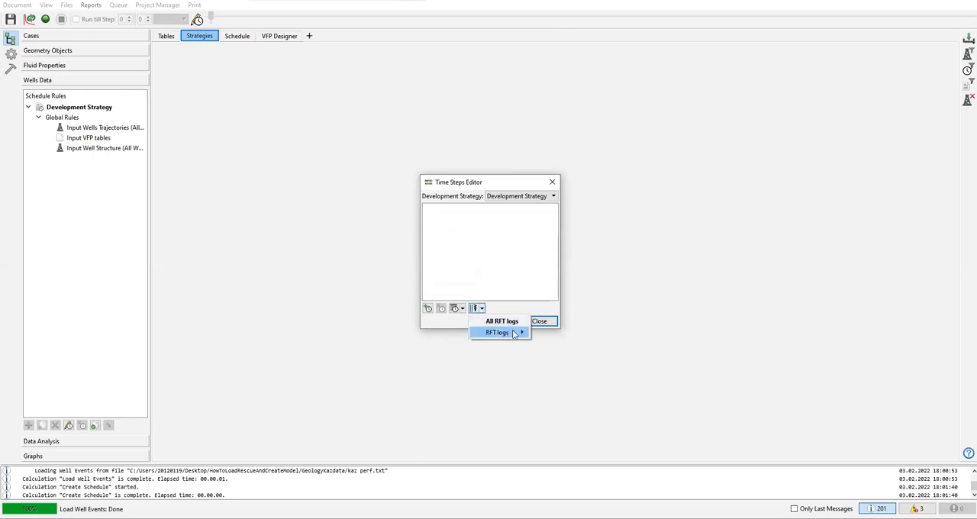
left_click(465, 313)
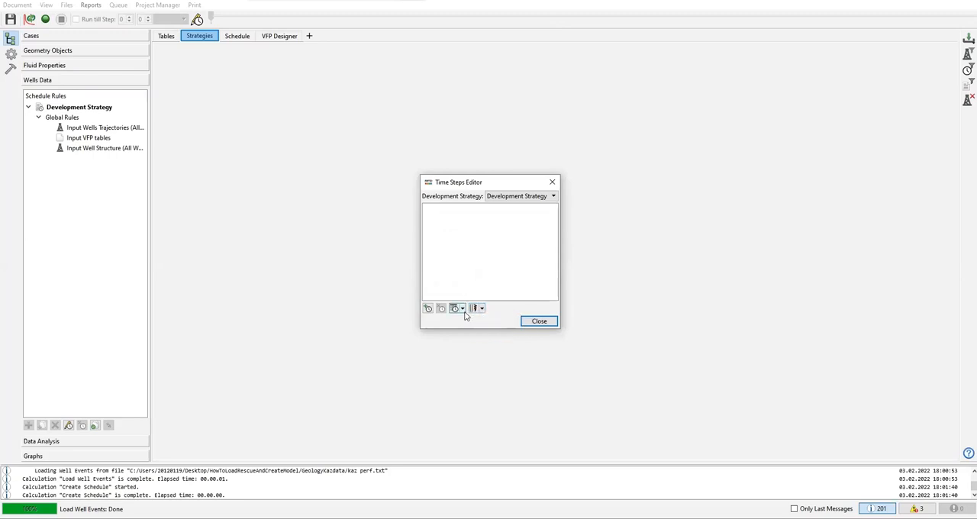
Step: Add the Development Strategy's time steps from the Well History production table
left_click(464, 312)
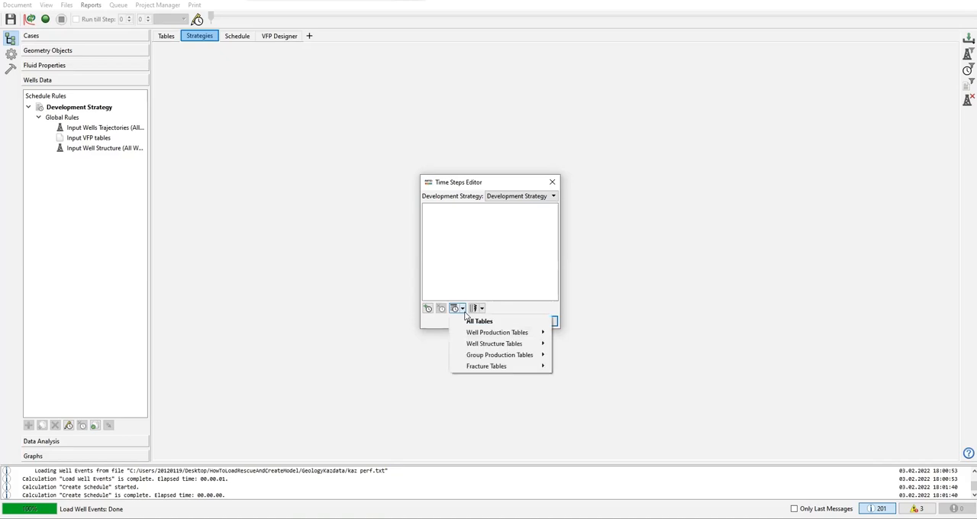
mouse_move(490, 336)
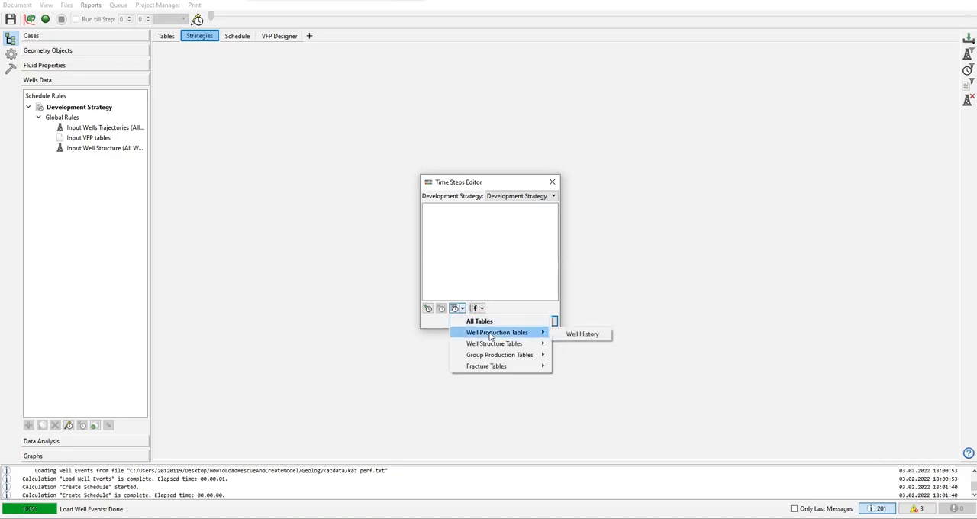
left_click(601, 339)
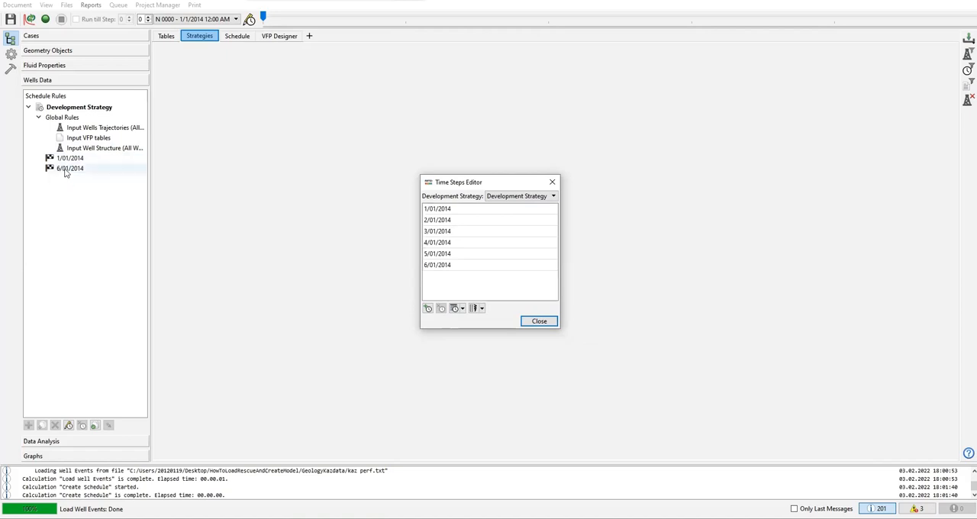
Step: Add the Well Structure table's dates to the Development Strategy's time steps and close the Time Steps Editor
left_click(462, 308)
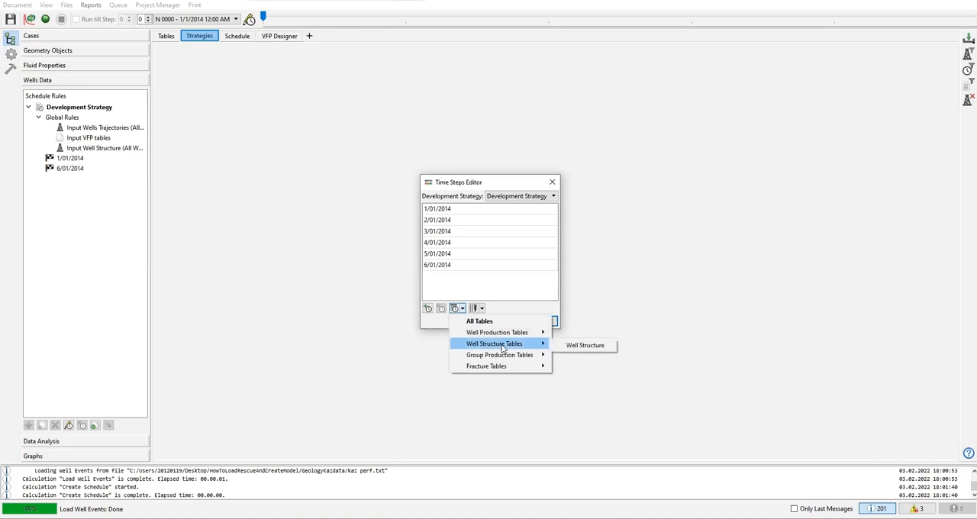
left_click(593, 348)
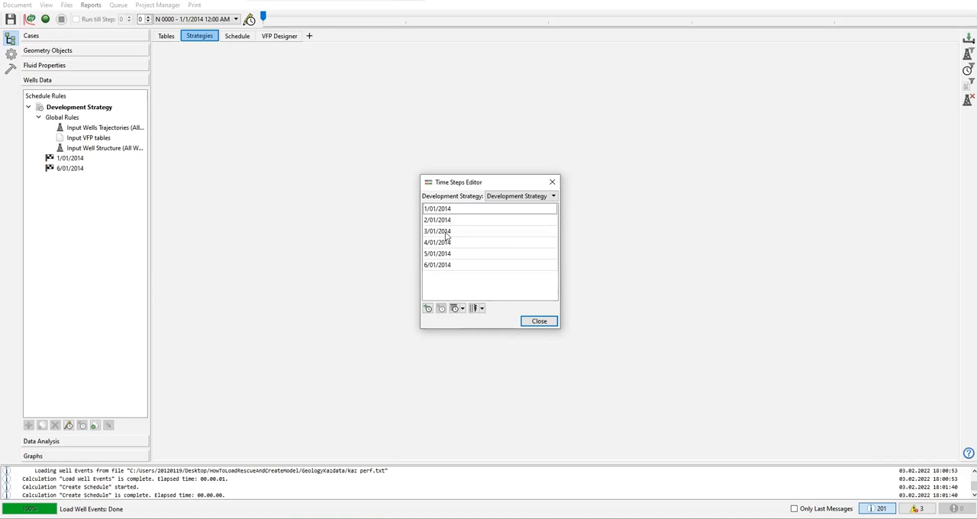
left_click(539, 321)
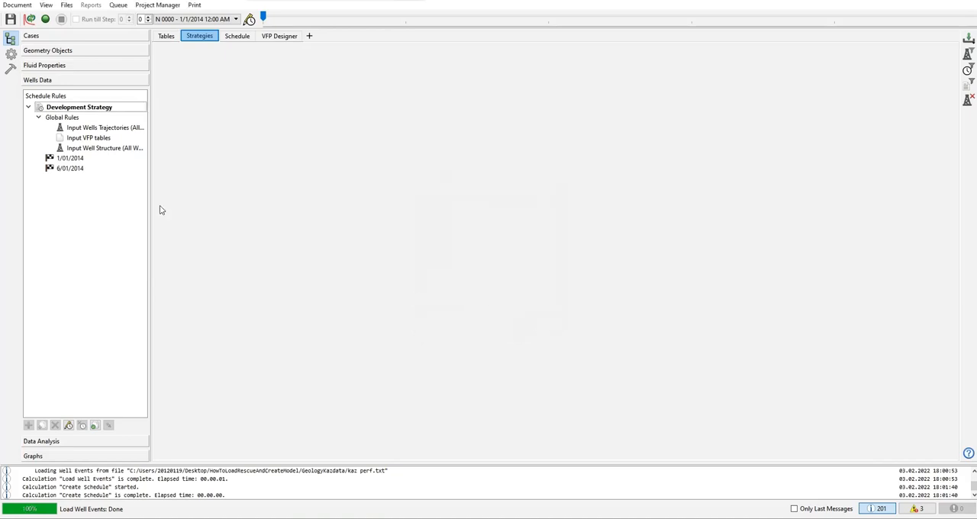
Step: Show the time steps without rules in the Development Strategy's rule list
left_click(72, 159)
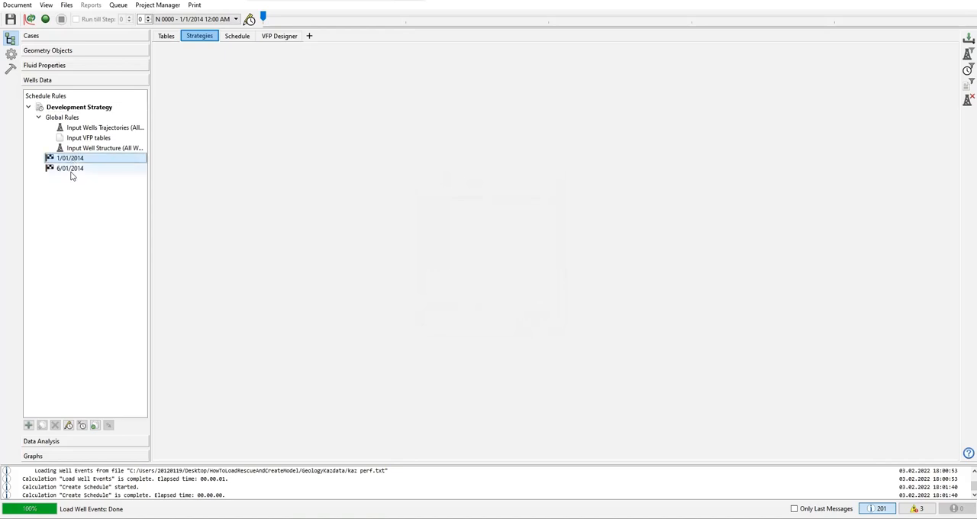
left_click(72, 171)
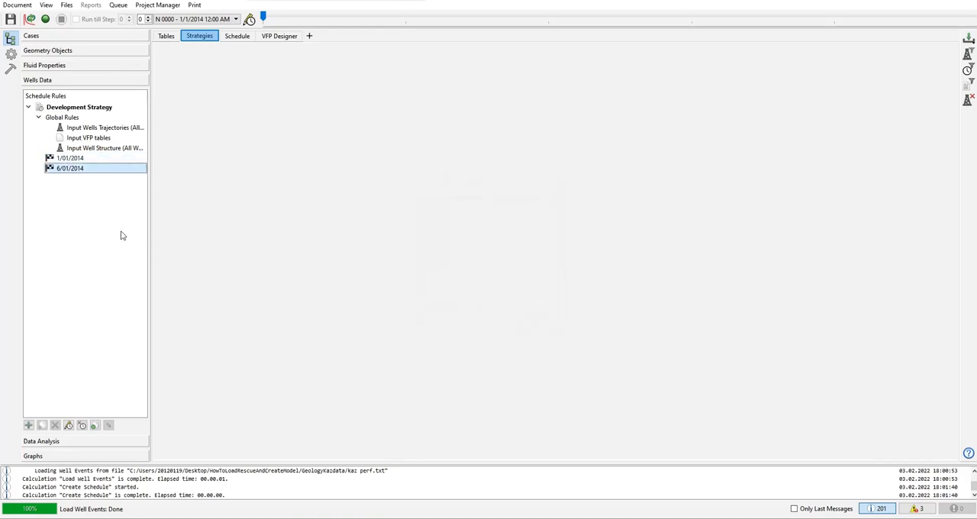
right_click(87, 197)
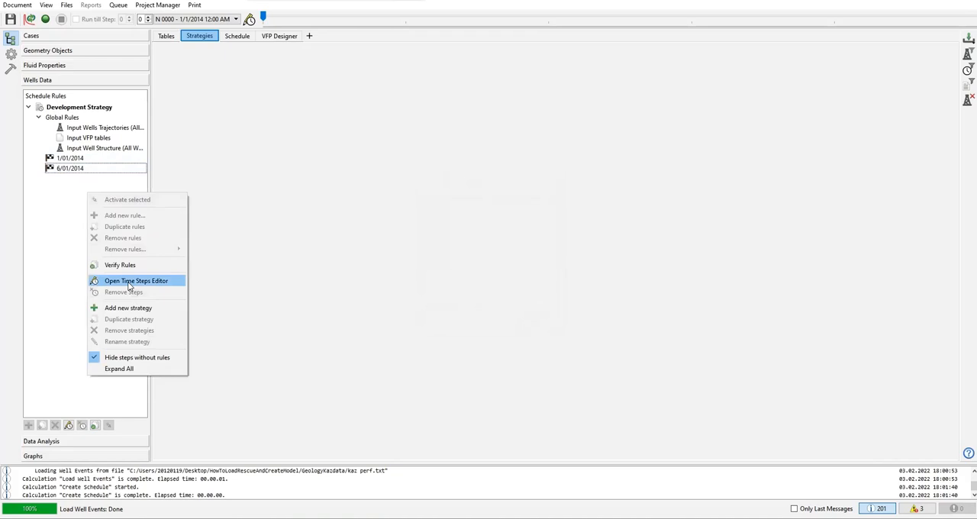
left_click(114, 359)
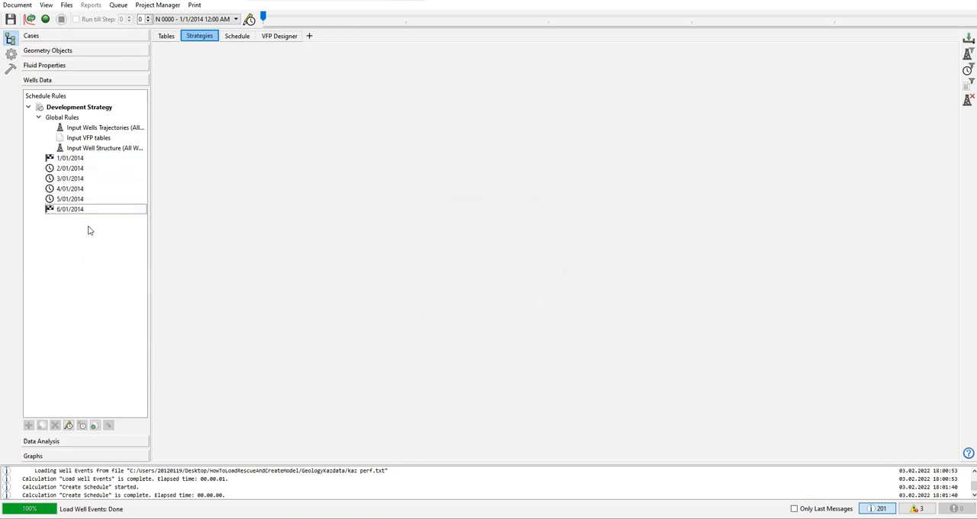
Step: Add a Create Historical Well Controls by Table rule at the 1/01/2014 time step
left_click(71, 159)
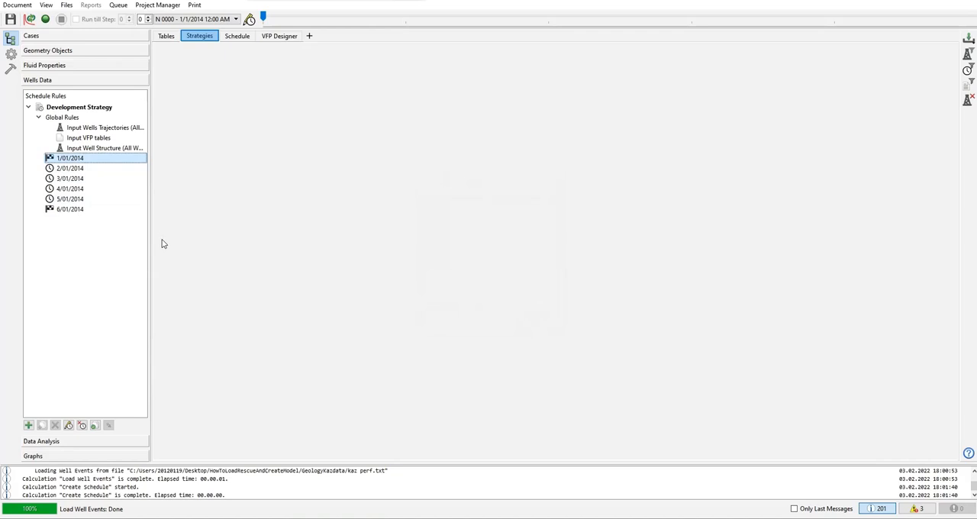
left_click(63, 210)
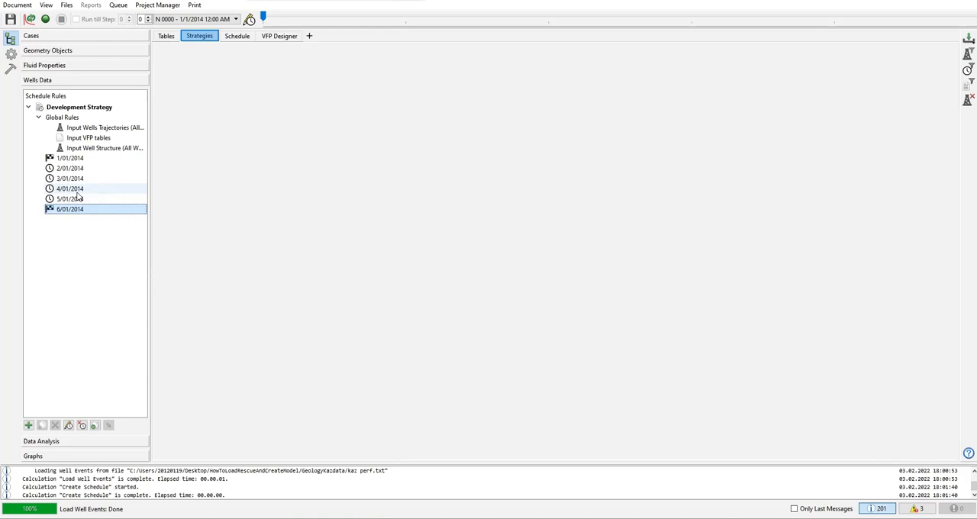
left_click(74, 159)
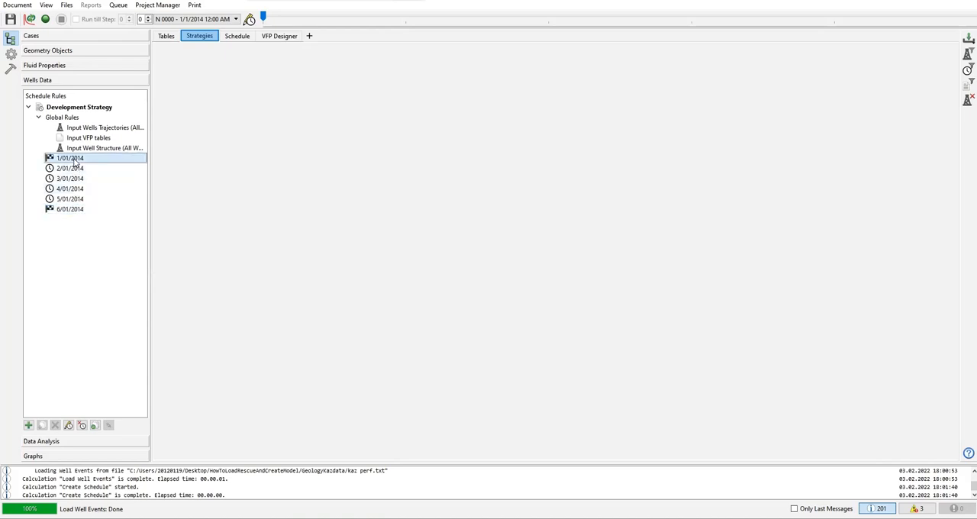
right_click(75, 160)
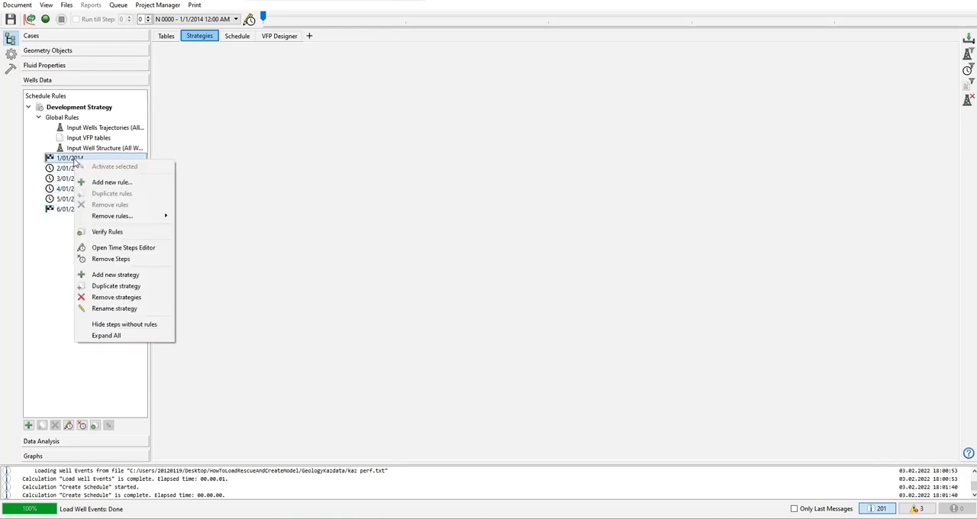
left_click(113, 183)
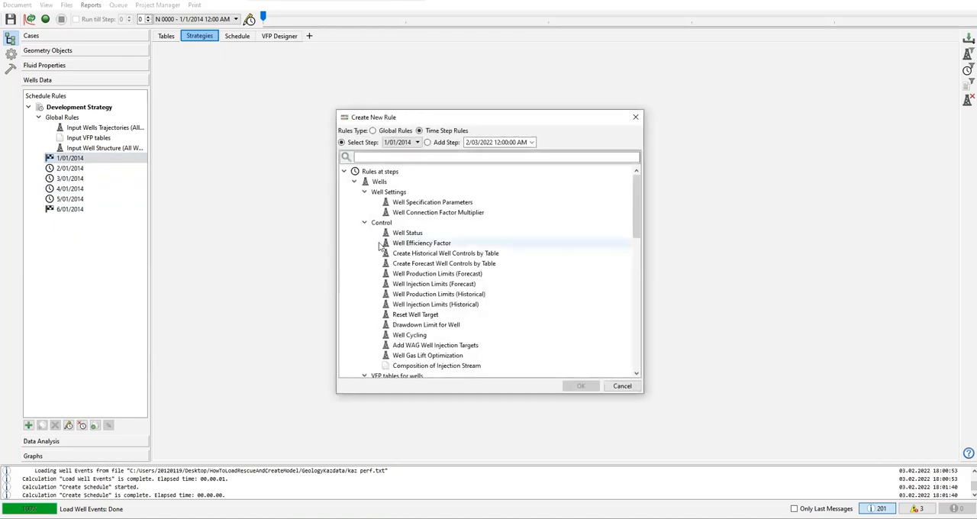
left_click_drag(636, 193, 613, 181)
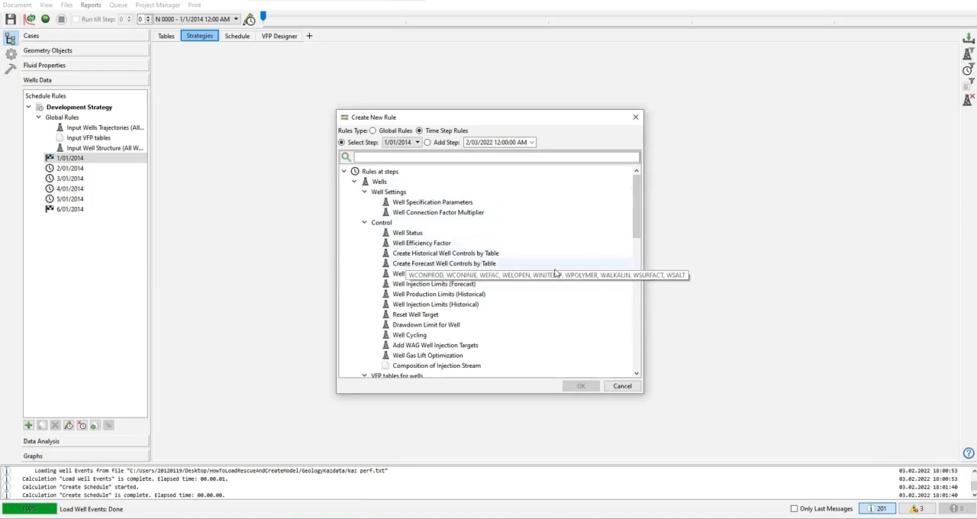
left_click_drag(638, 211, 638, 244)
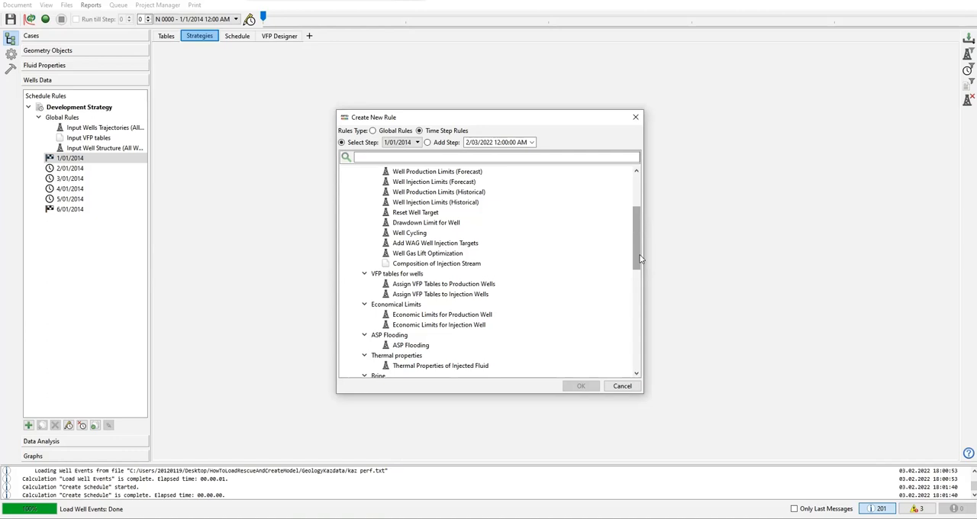
left_click_drag(639, 260, 637, 227)
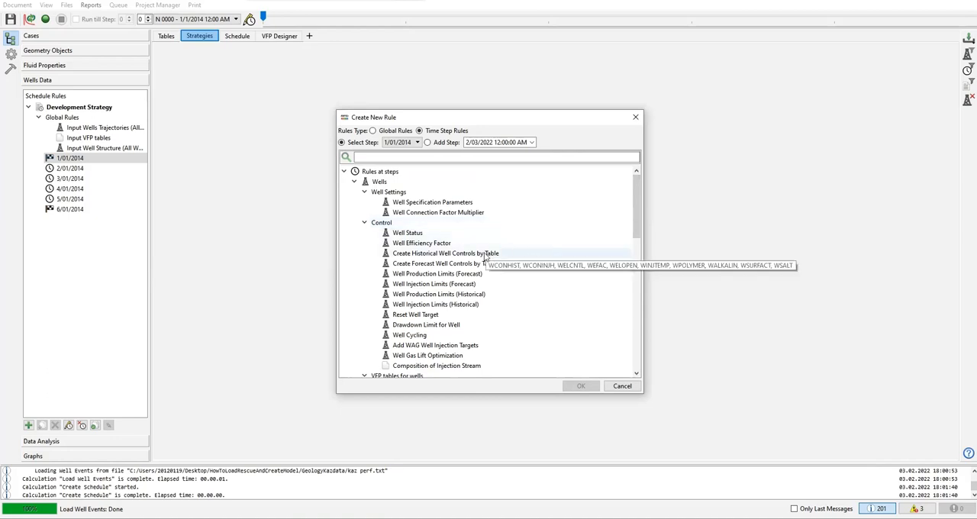
left_click(401, 255)
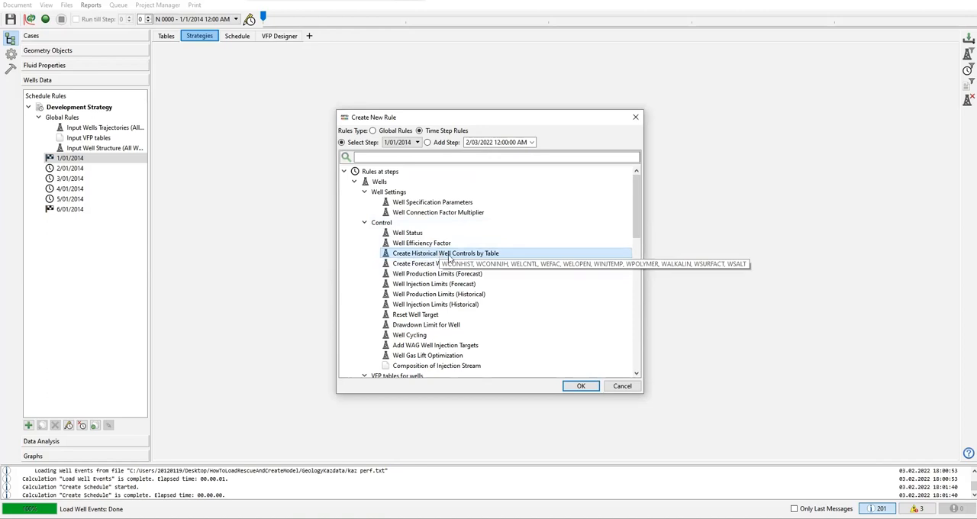
left_click(581, 387)
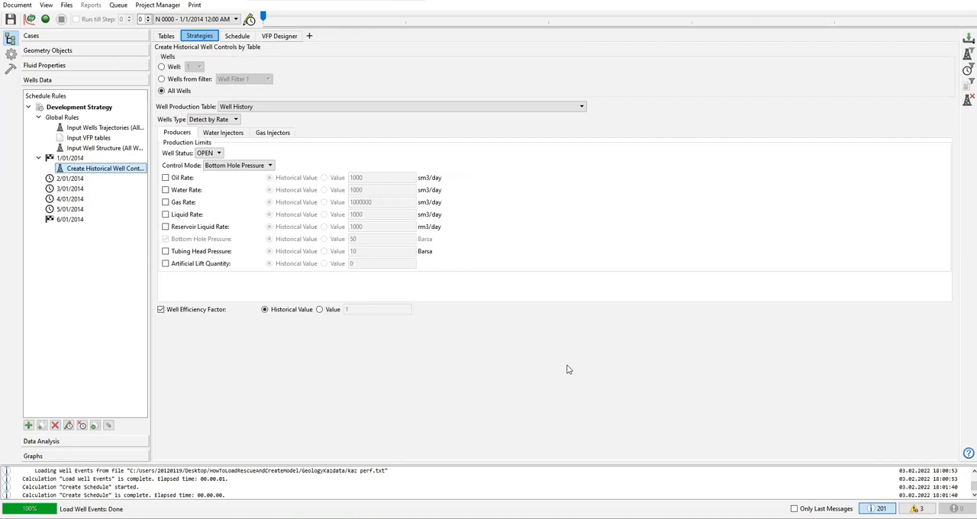
Step: Try the single-well and Wells from filter scopes for the historical controls rule, and return it to All Wells
left_click(173, 68)
left_click(195, 68)
scroll(195, 91, "down", 2)
scroll(197, 92, "up", 2)
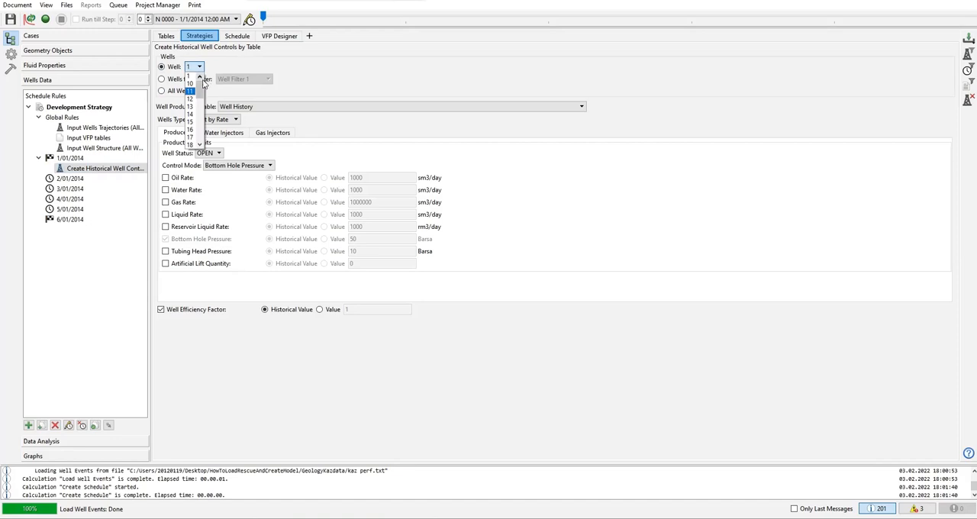
left_click(332, 69)
left_click(180, 79)
left_click(243, 80)
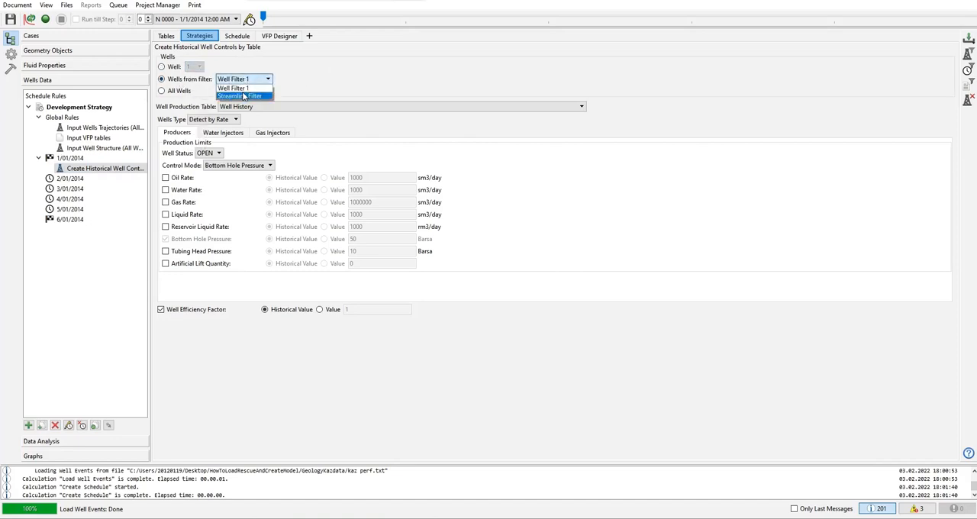
left_click(297, 88)
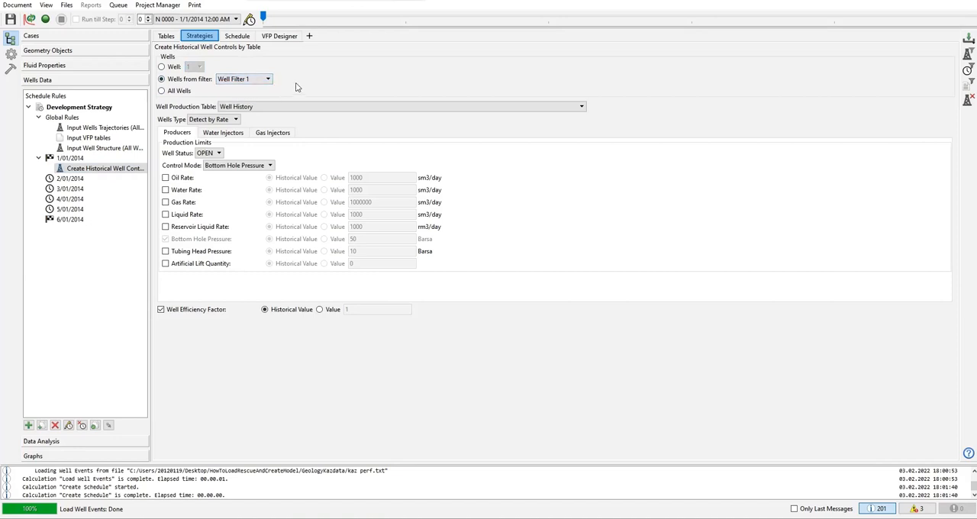
left_click(179, 91)
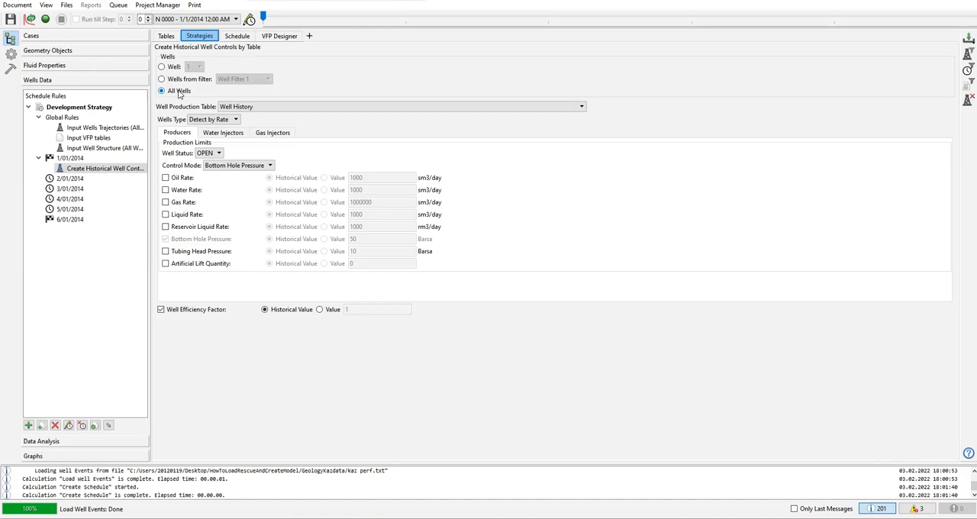
Step: Check the rule's Well Production Table choice against the records in the Well History table
left_click(262, 111)
left_click(260, 119)
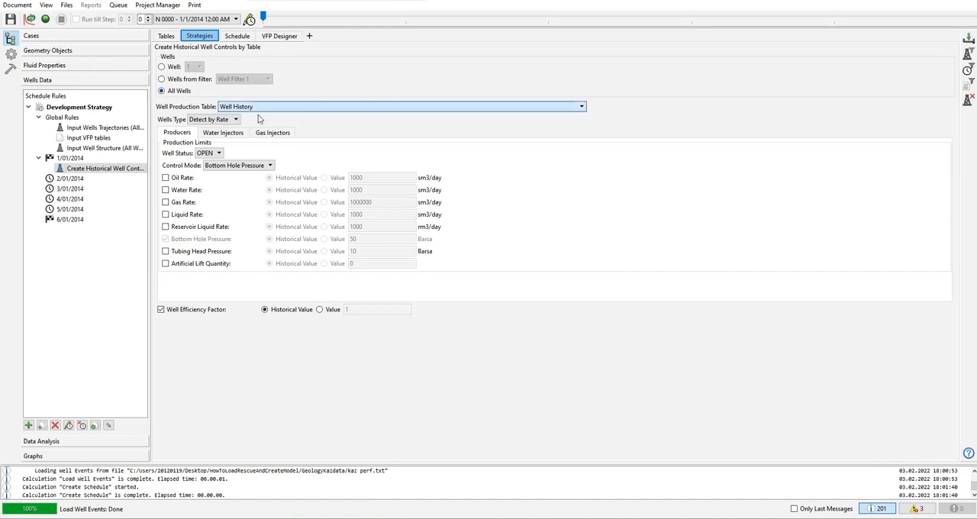
left_click(171, 38)
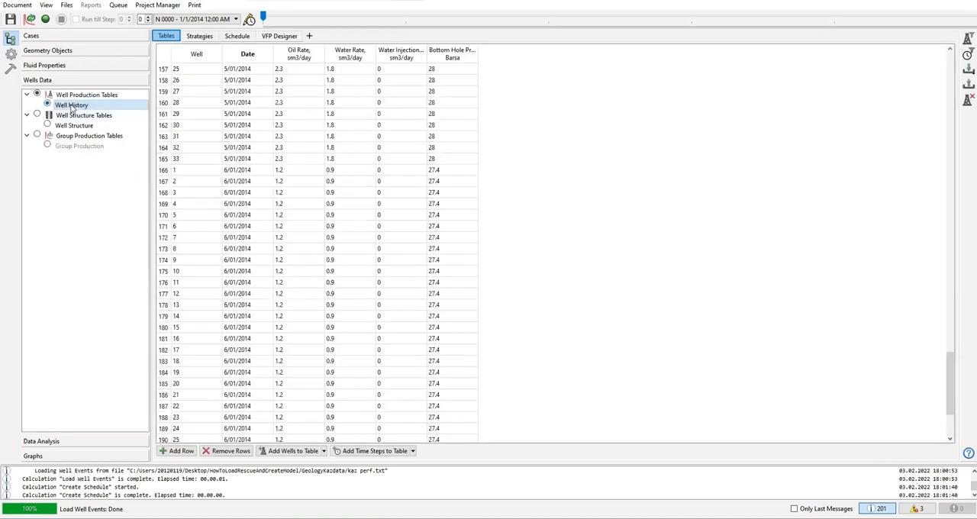
left_click(199, 37)
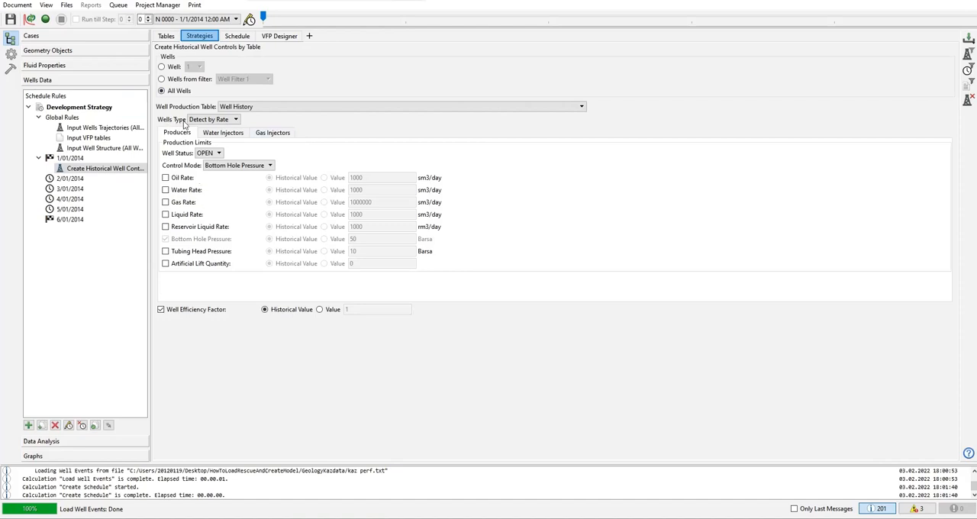
Step: Examine the rule's Wells Type options and its water and gas injector settings
left_click(217, 122)
left_click(218, 128)
left_click(220, 137)
left_click(269, 136)
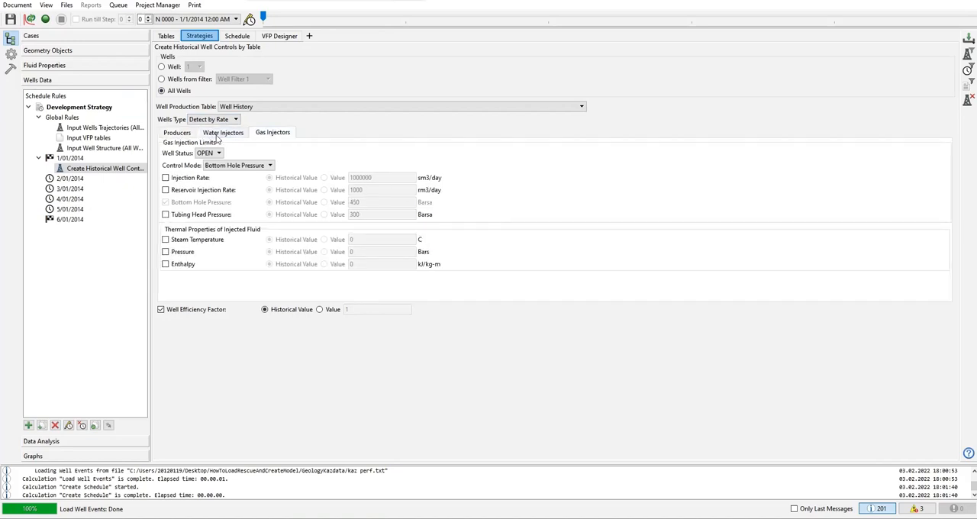
Step: Keep the producers' well status as OPEN and set their control mode to Liquid Rate
left_click(180, 132)
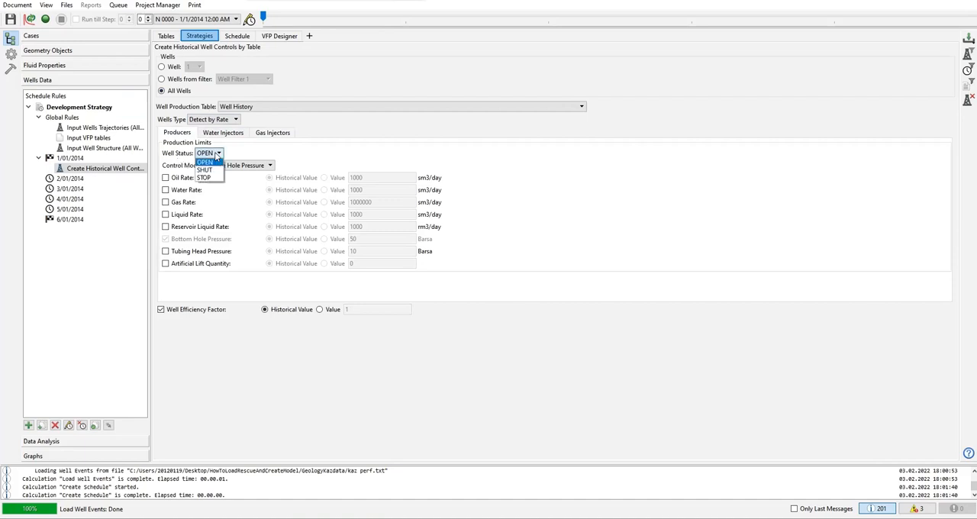
left_click(211, 158)
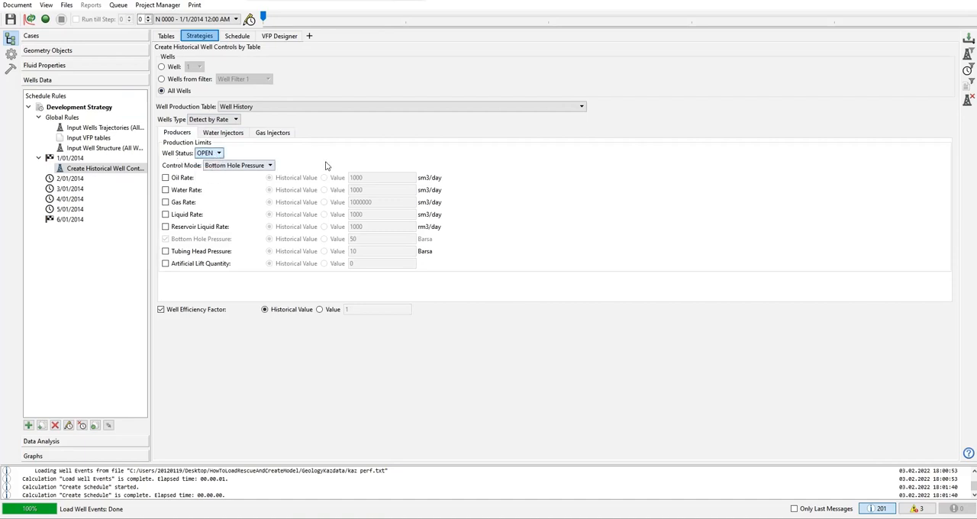
left_click(231, 166)
left_click(236, 196)
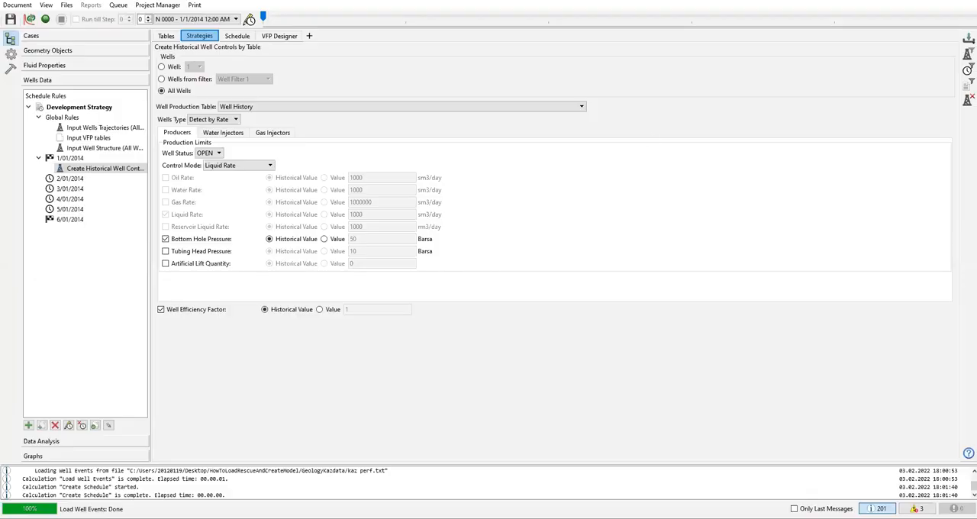
Step: Set the water injectors' control mode to Injection Rate in the historical controls rule
left_click(224, 133)
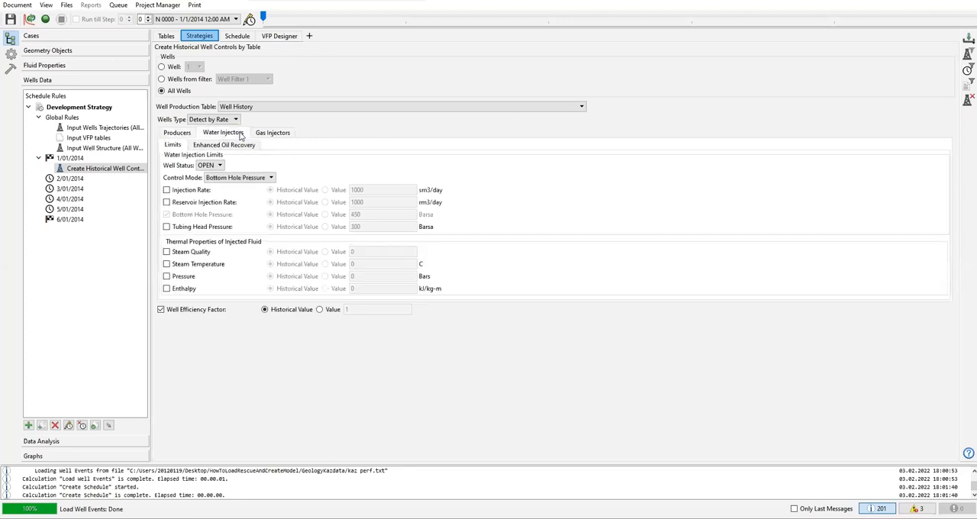
left_click(238, 176)
left_click(233, 182)
left_click(233, 181)
left_click(237, 189)
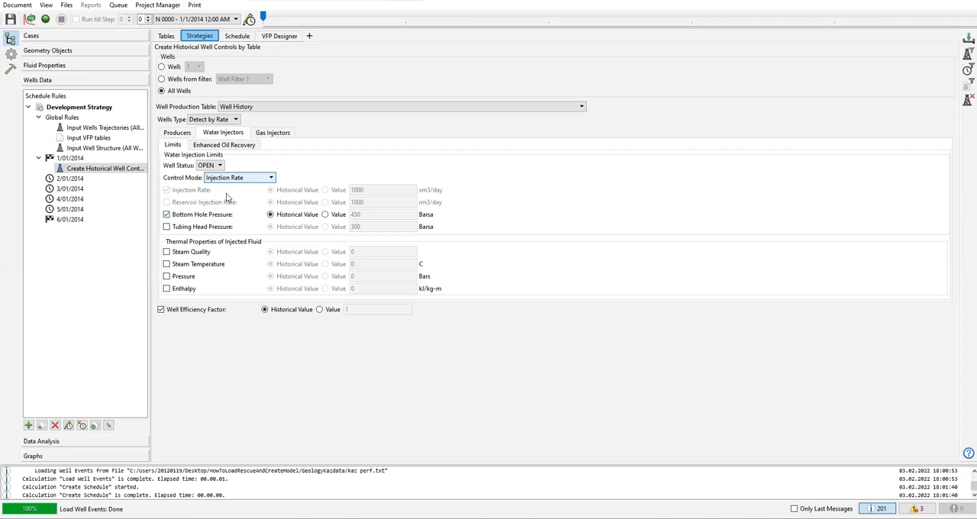
Step: Review the producer, water injector and gas injector limits of the historical controls rule
left_click(188, 133)
left_click(216, 136)
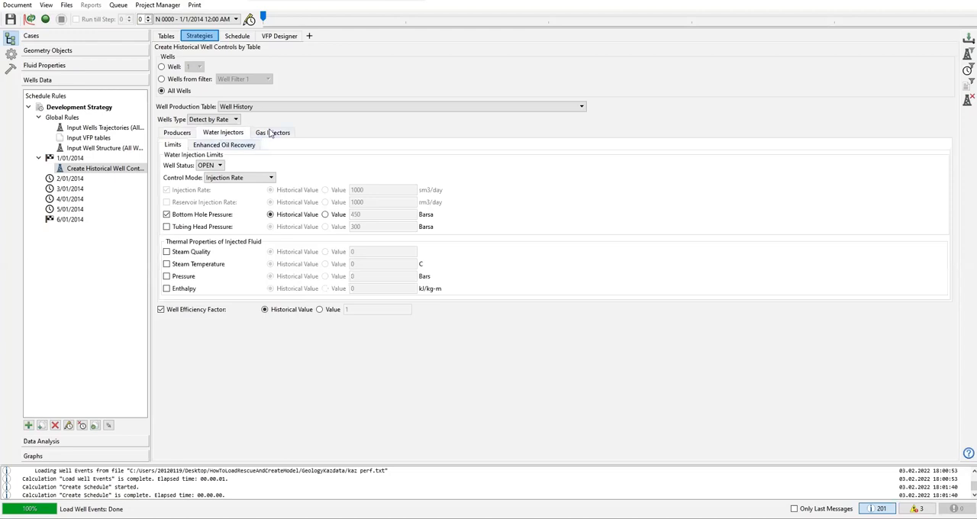
left_click(273, 133)
left_click(237, 136)
left_click(262, 134)
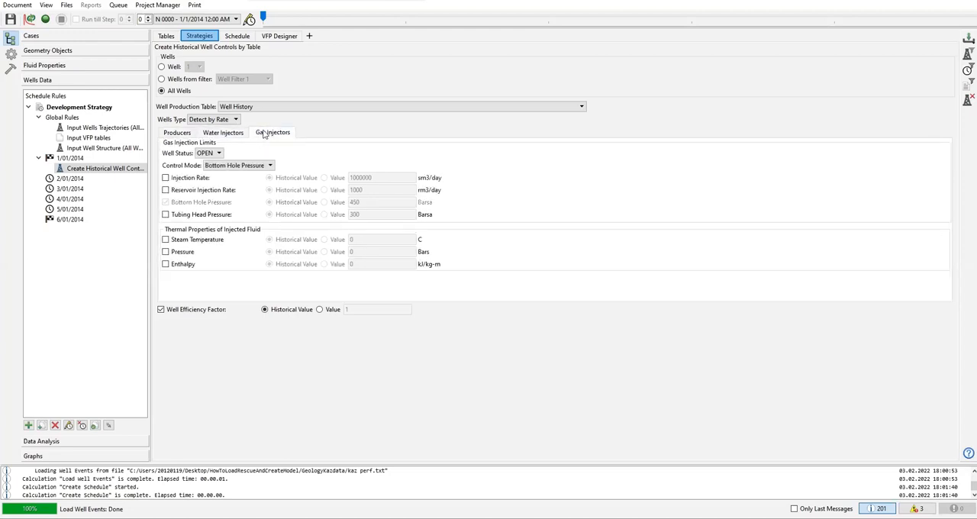
left_click(185, 134)
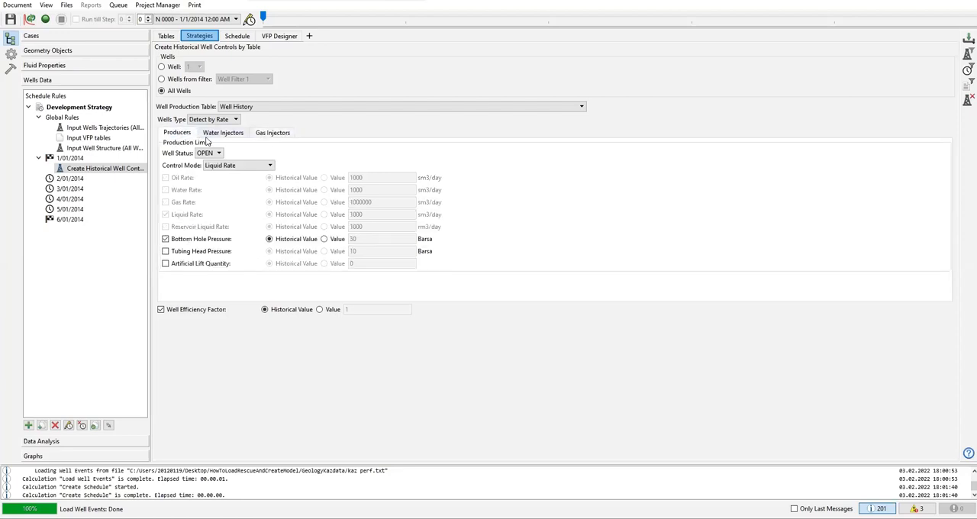
Step: Check the time steps following 1/01/2014 for rules and reopen the historical well controls rule's settings
left_click(79, 181)
left_click(75, 190)
left_click(75, 200)
left_click(76, 210)
left_click(79, 179)
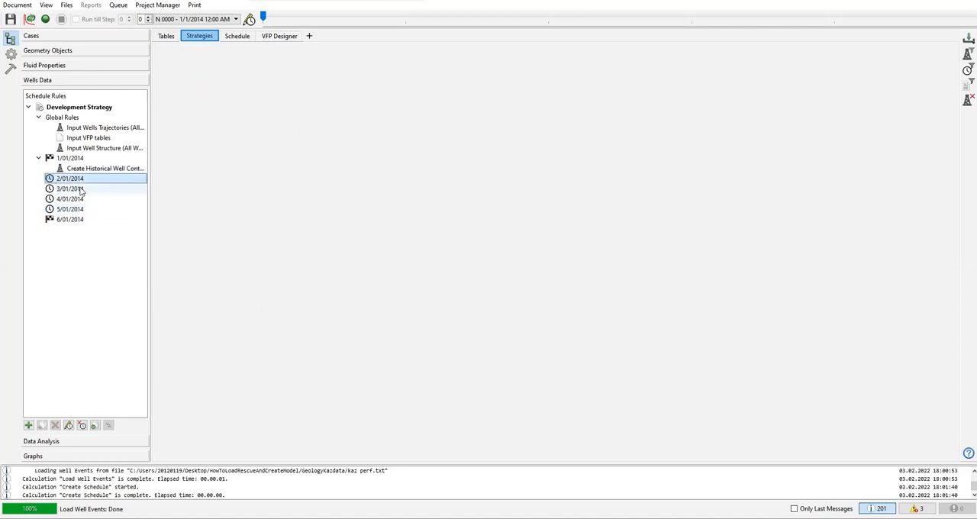
left_click(80, 188)
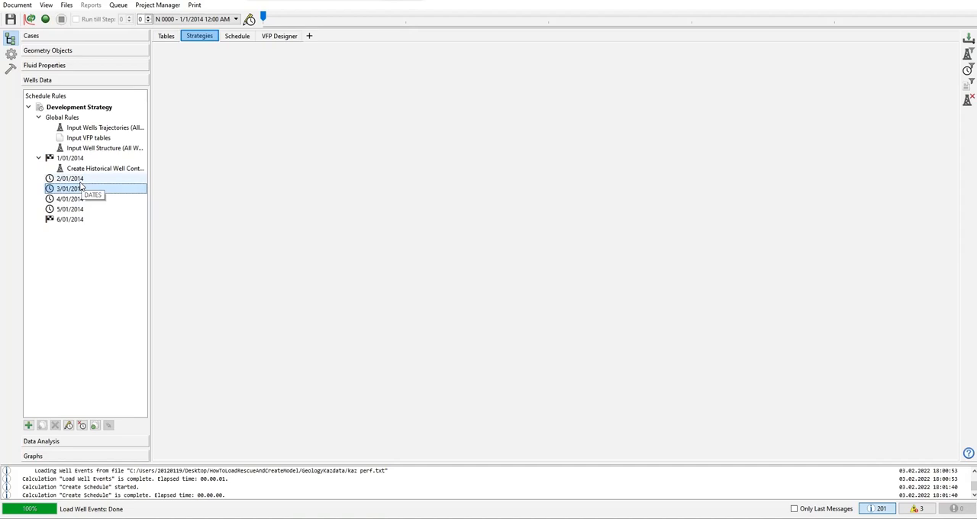
left_click(87, 170)
left_click(76, 179)
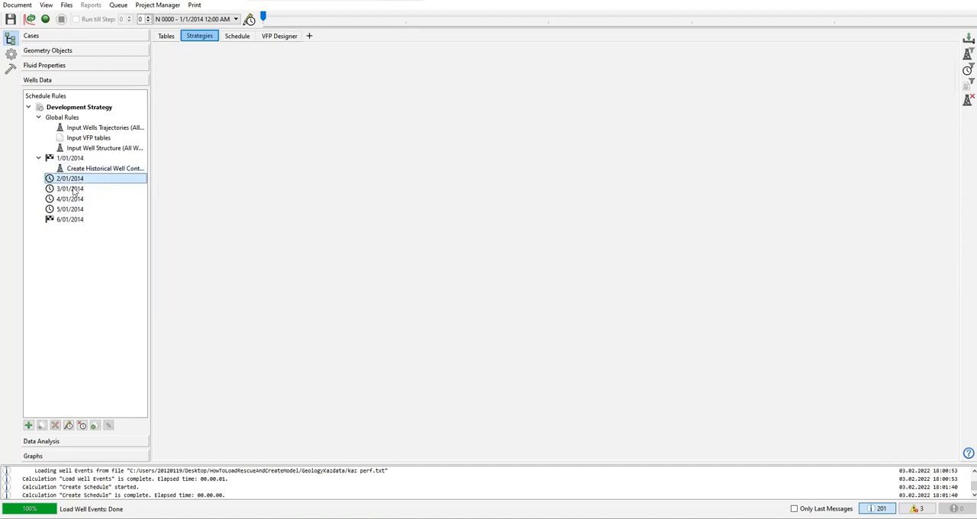
left_click(74, 190)
left_click(98, 171)
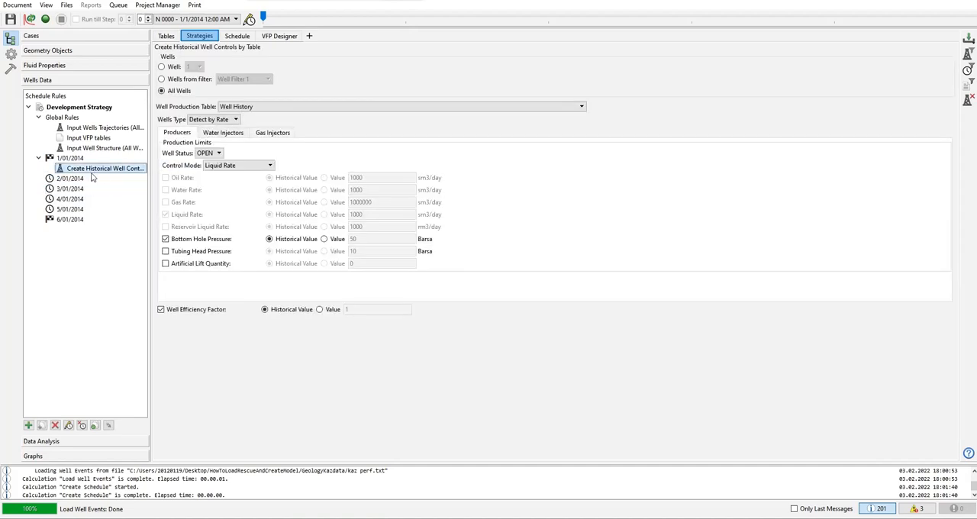
Step: Check the time steps 2/01/2014 to 5/01/2014 for rules and compare them with the historical well controls rule at 1/01/2014
left_click(76, 179)
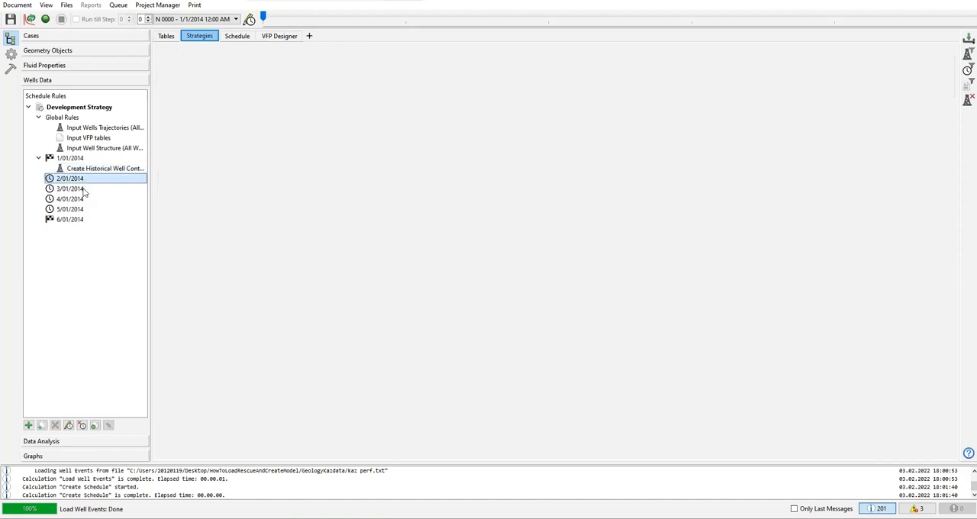
left_click(84, 190)
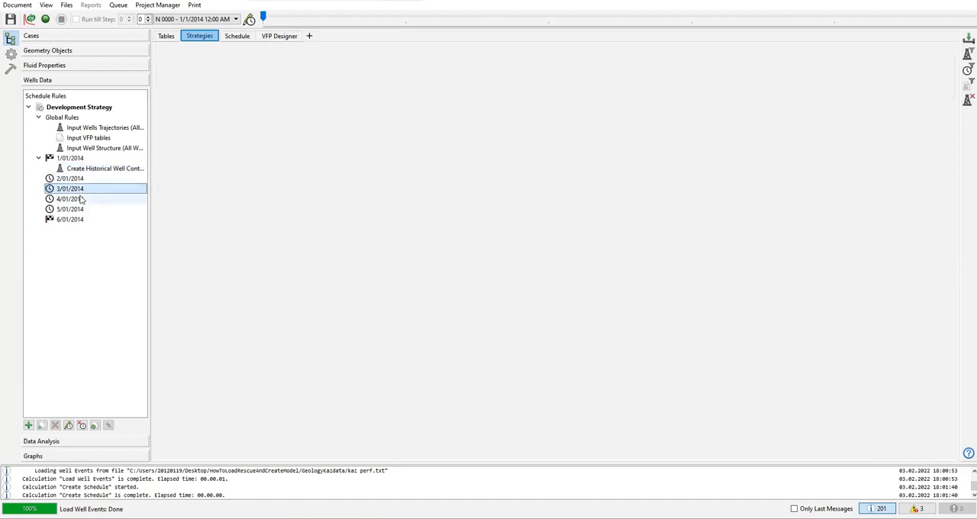
left_click(98, 170)
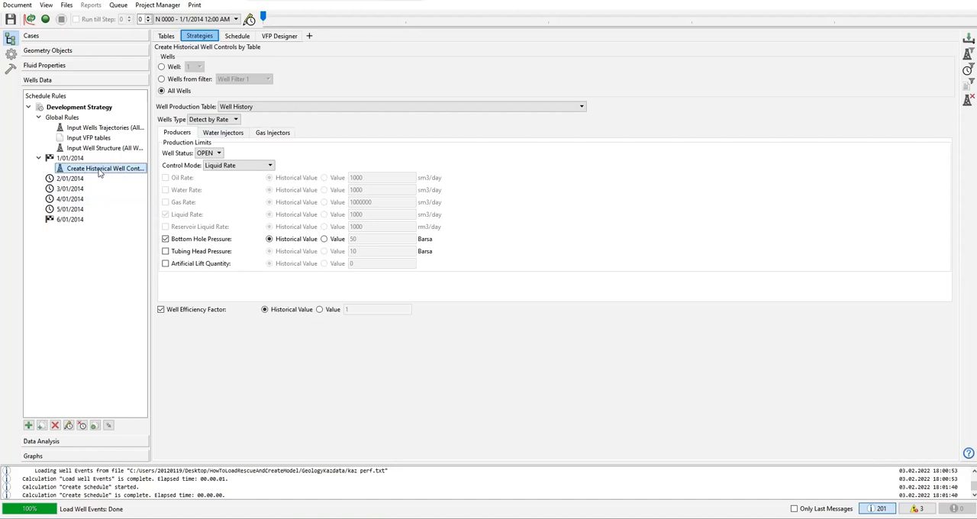
left_click(83, 179)
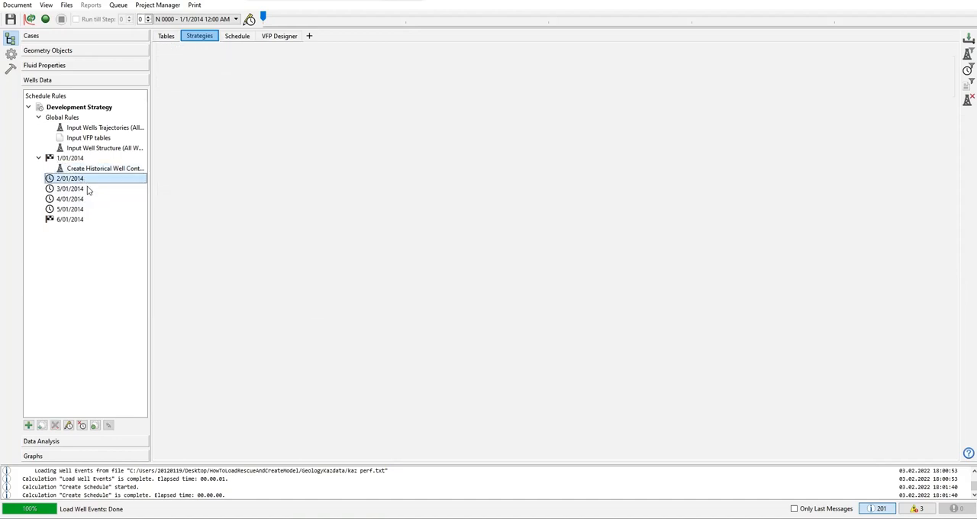
left_click(86, 189)
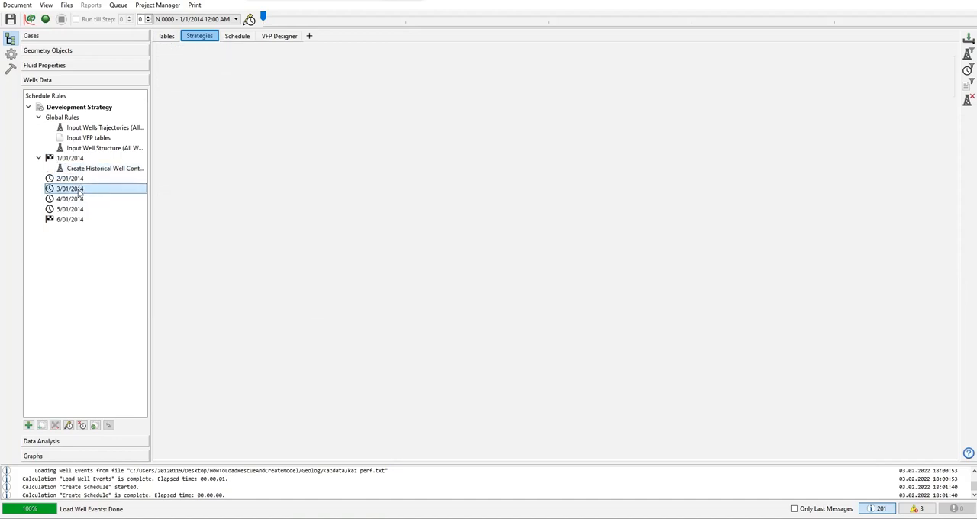
left_click(79, 200)
left_click(81, 210)
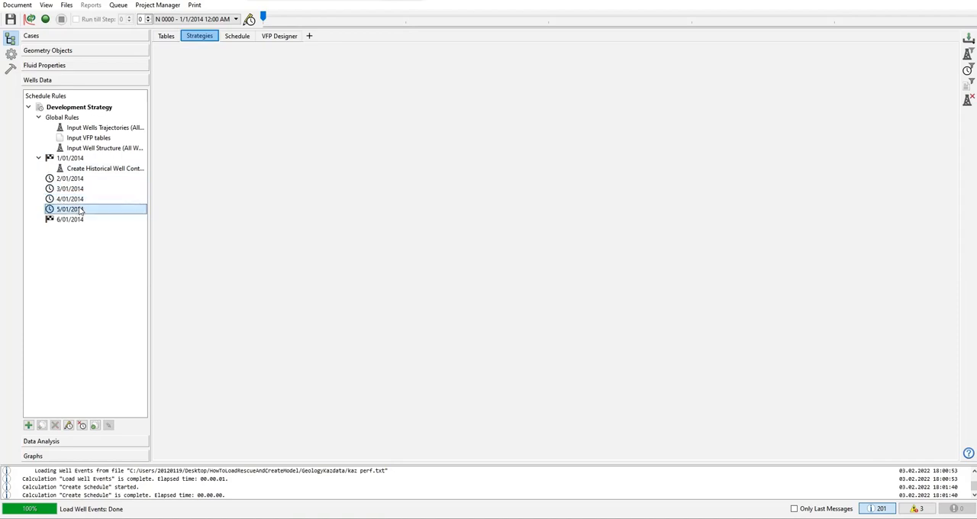
left_click(102, 169)
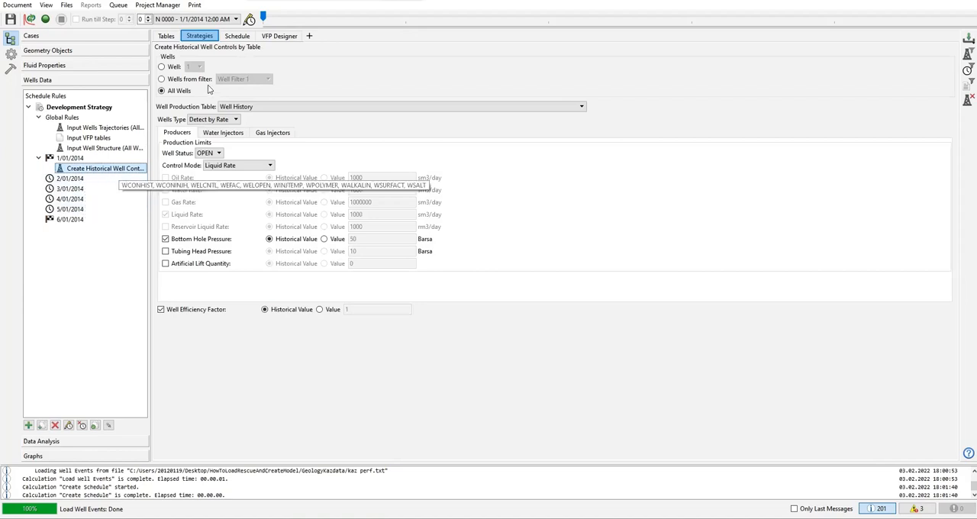
Step: Open the schedule built from the strategy rules and look through its well definition operations from start to end
left_click(234, 39)
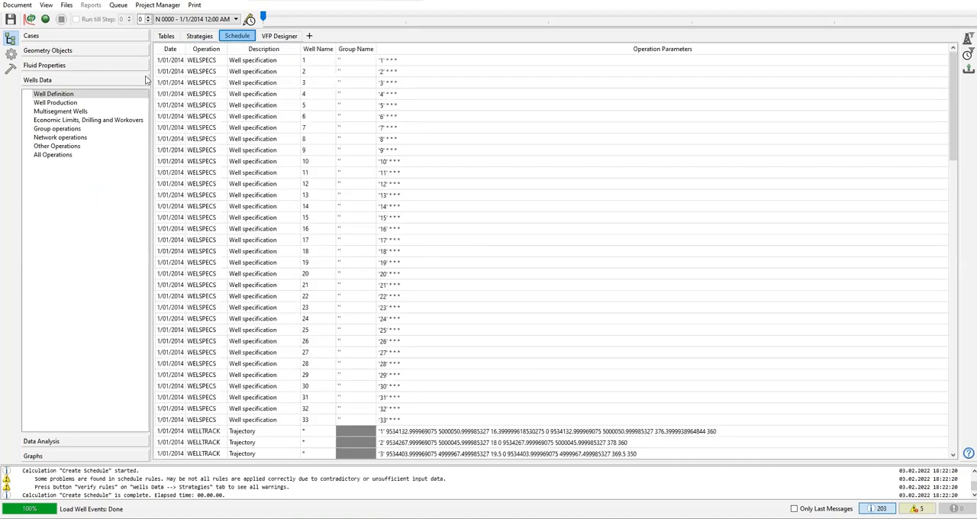
left_click(200, 38)
left_click(229, 37)
left_click_drag(954, 134, 955, 443)
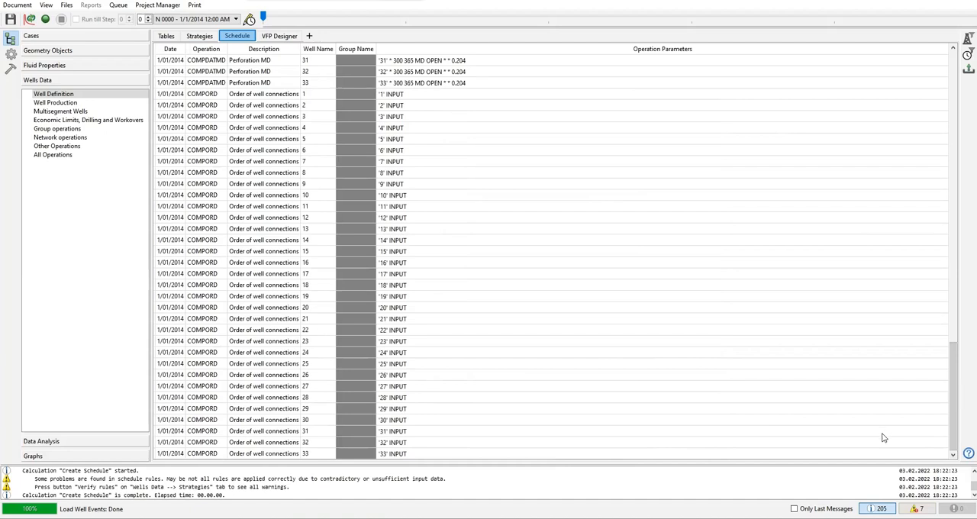
left_click_drag(956, 343, 920, 100)
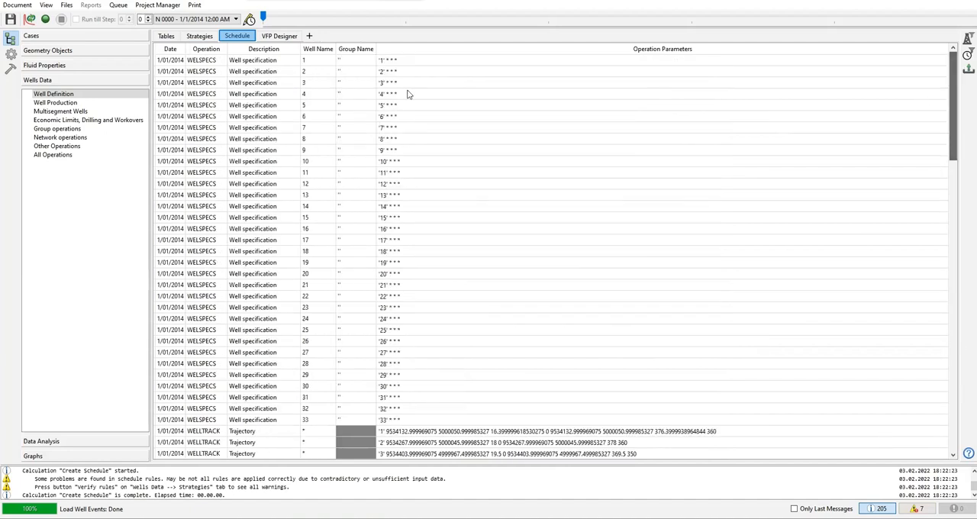
Step: Check the schedule's well production, multisegment well, economic limit, group, network and other operation categories for entries
left_click(69, 104)
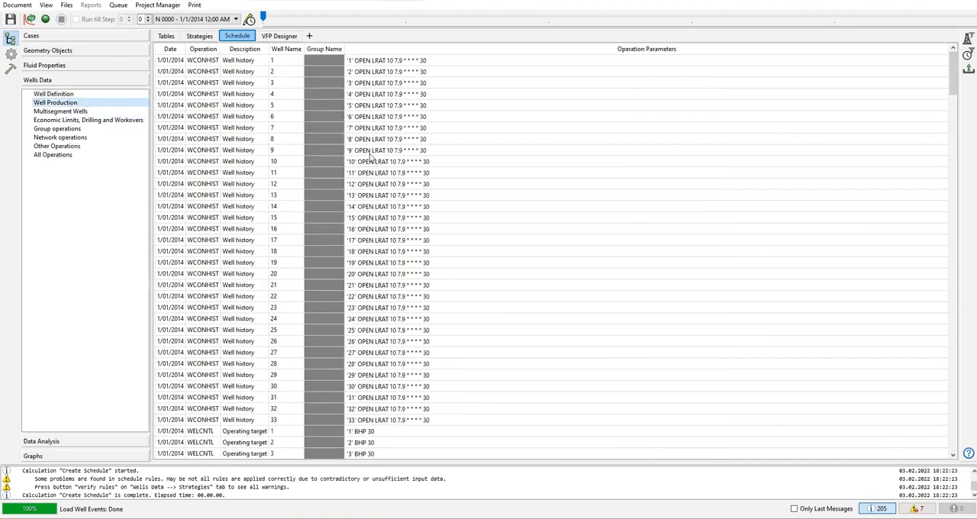
left_click(80, 112)
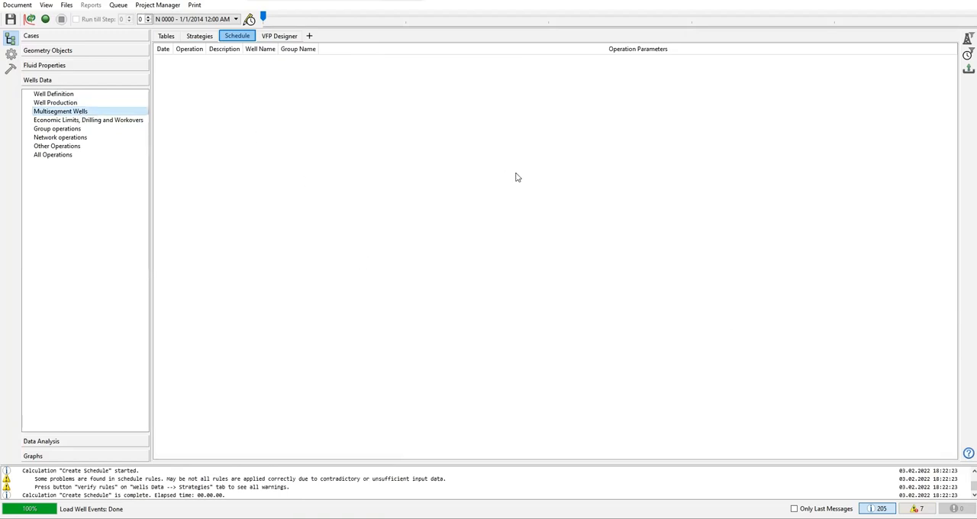
left_click(65, 120)
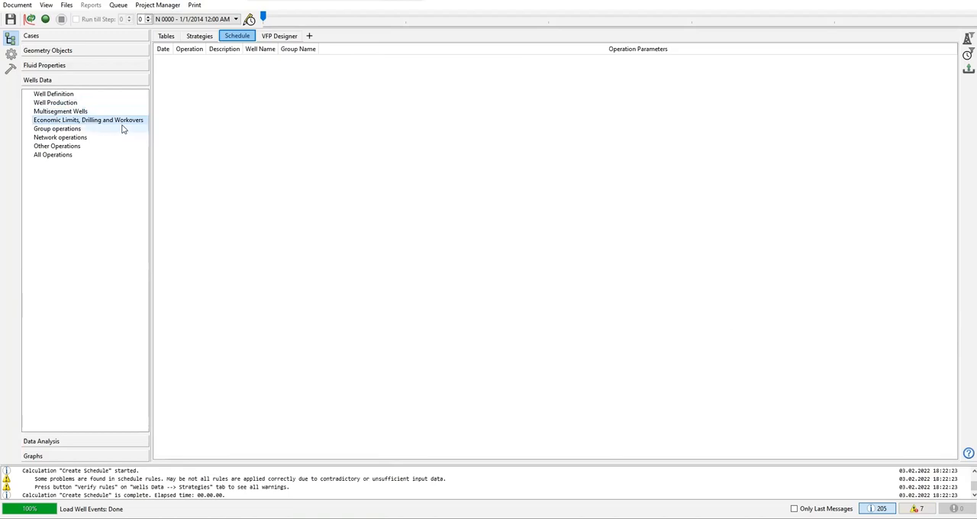
left_click(68, 130)
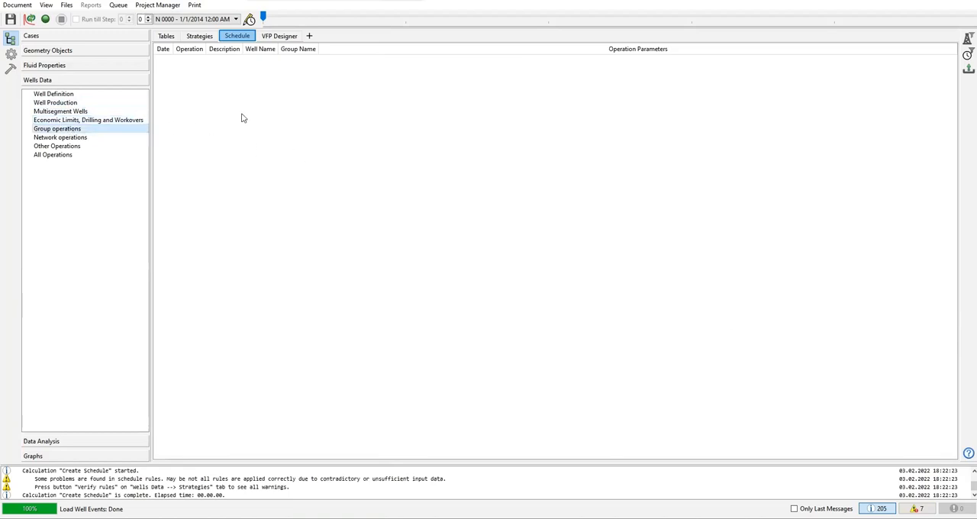
left_click(66, 139)
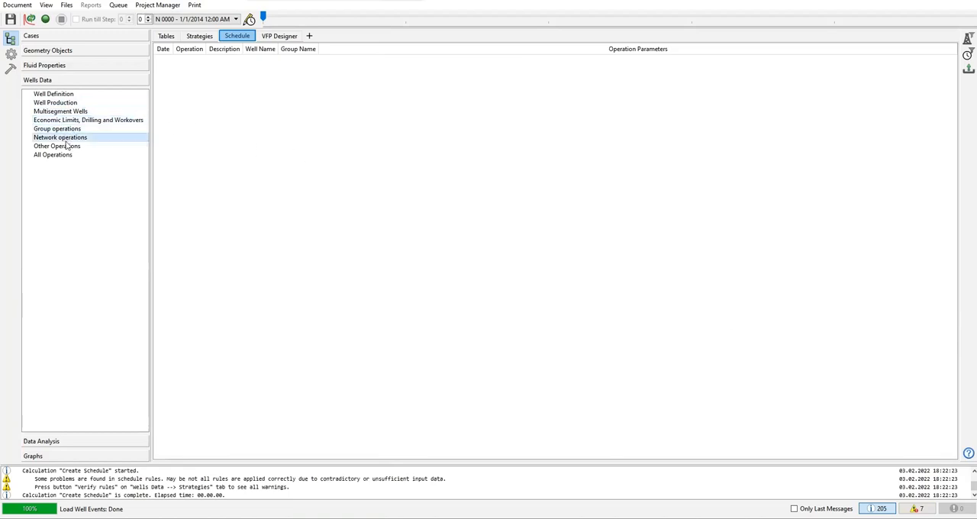
left_click(42, 146)
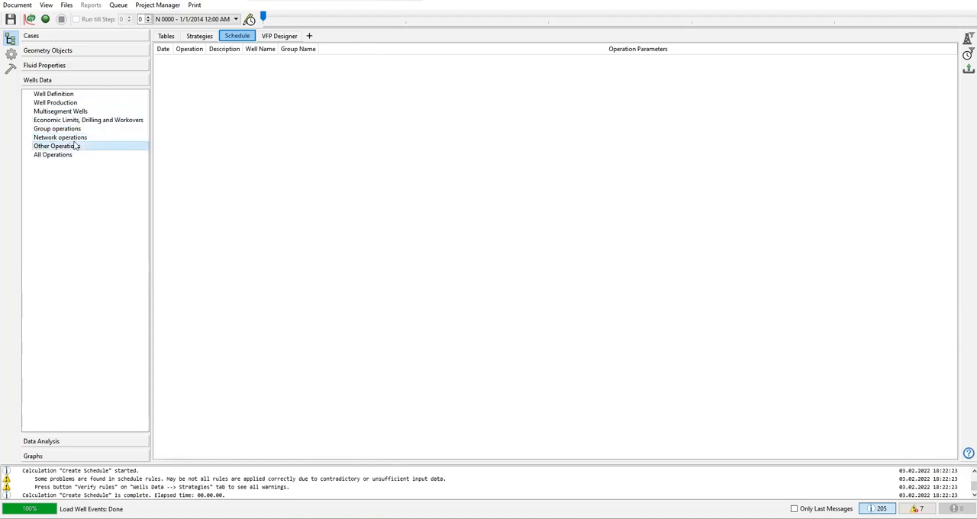
Step: Review the complete list of schedule operations, including the well specifications, trajectories and perforations
left_click(69, 157)
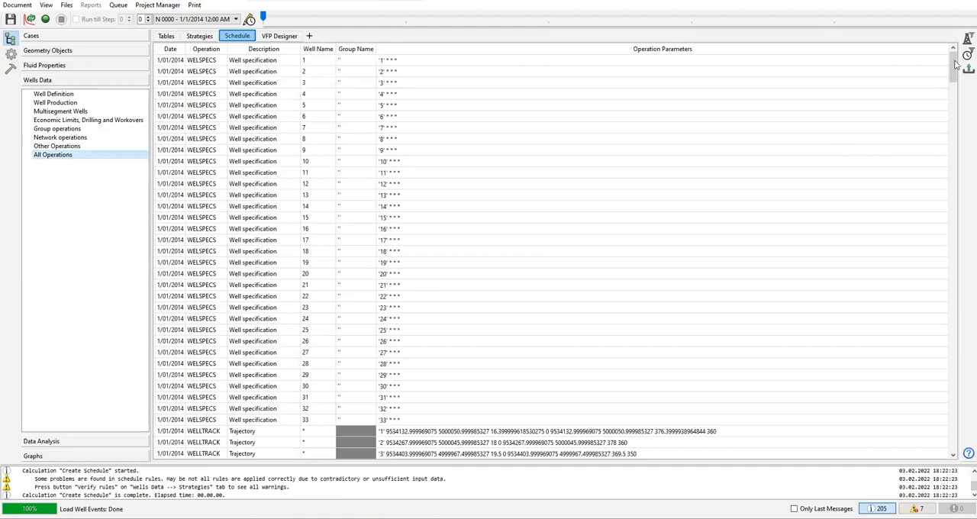
scroll(957, 74, "down", 5)
scroll(958, 75, "down", 12)
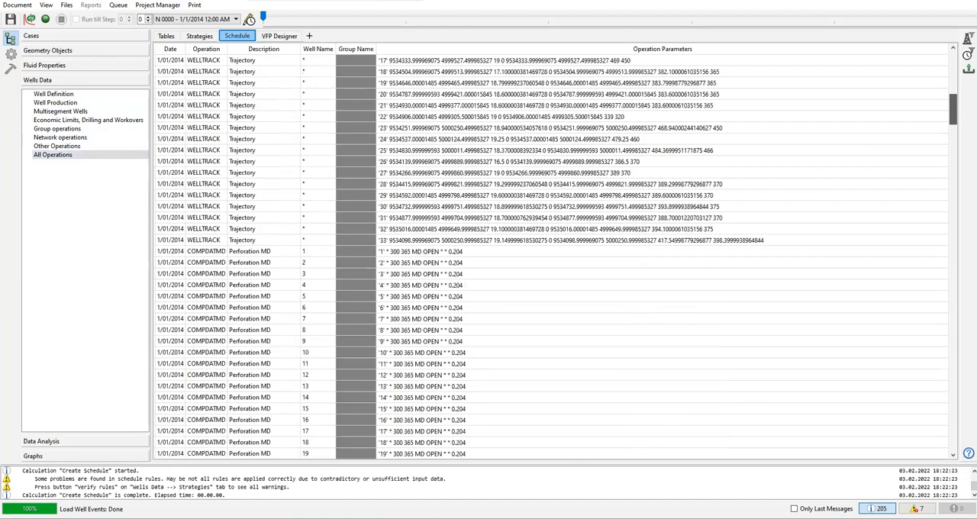
scroll(553, 252, "down", 4)
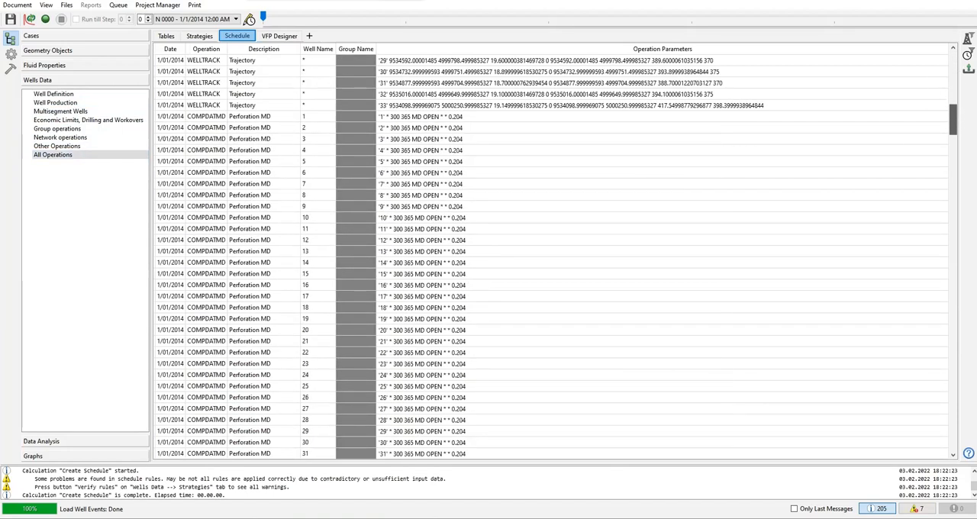
scroll(735, 72, "up", 5)
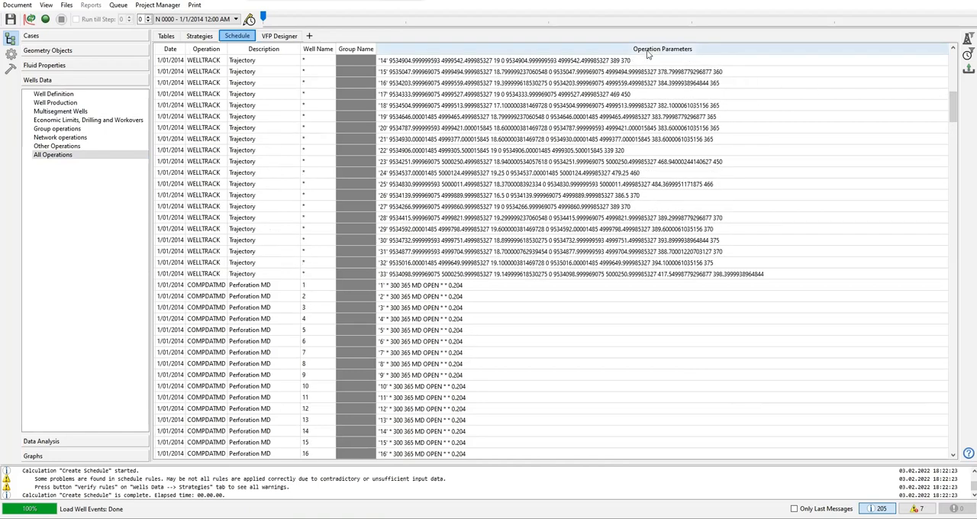
scroll(664, 130, "down", 7)
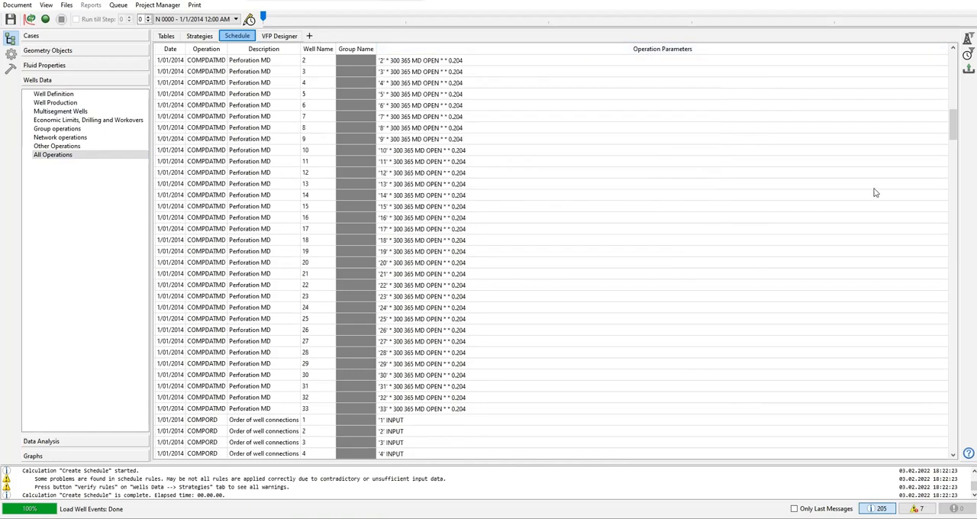
scroll(876, 194, "down", 7)
scroll(940, 76, "up", 20)
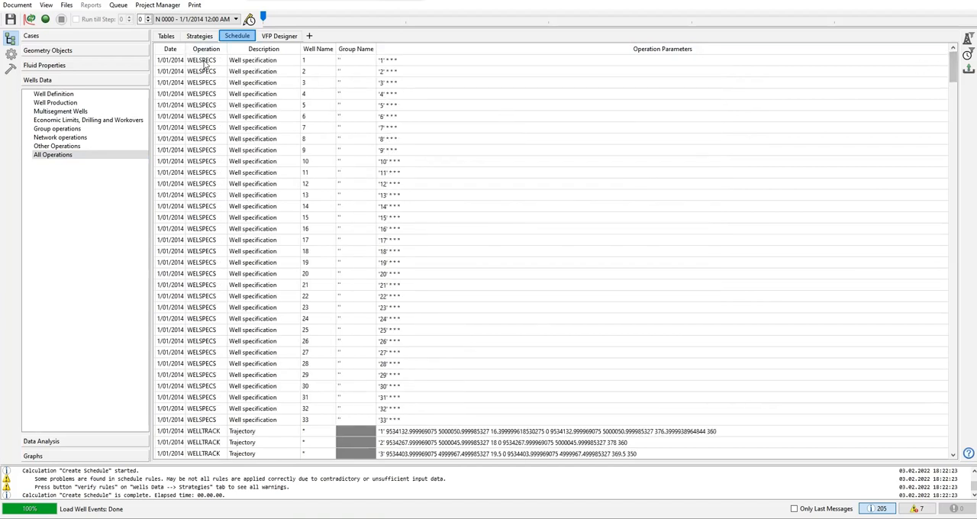
Step: Examine the WELSPECS well specification and WELLTRACK trajectory entries in the schedule's well definition operations
left_click(104, 95)
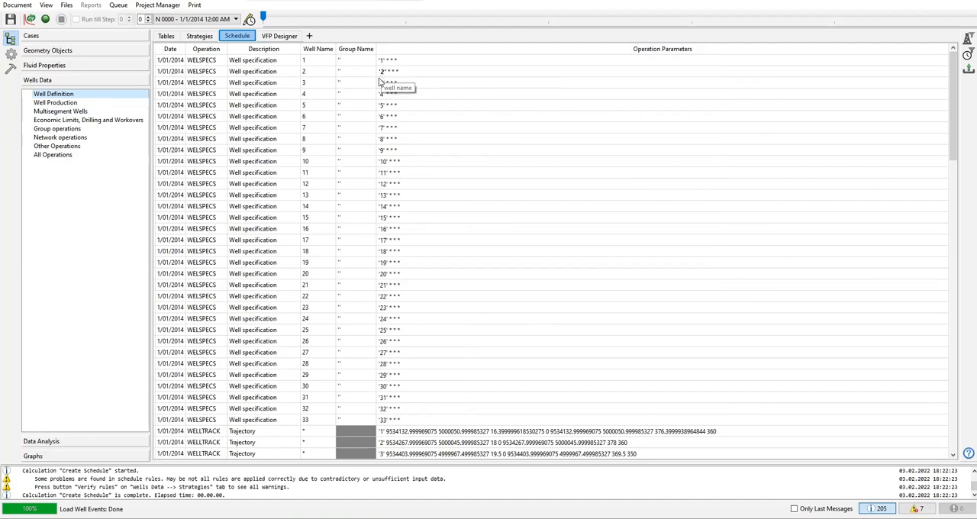
left_click(252, 127)
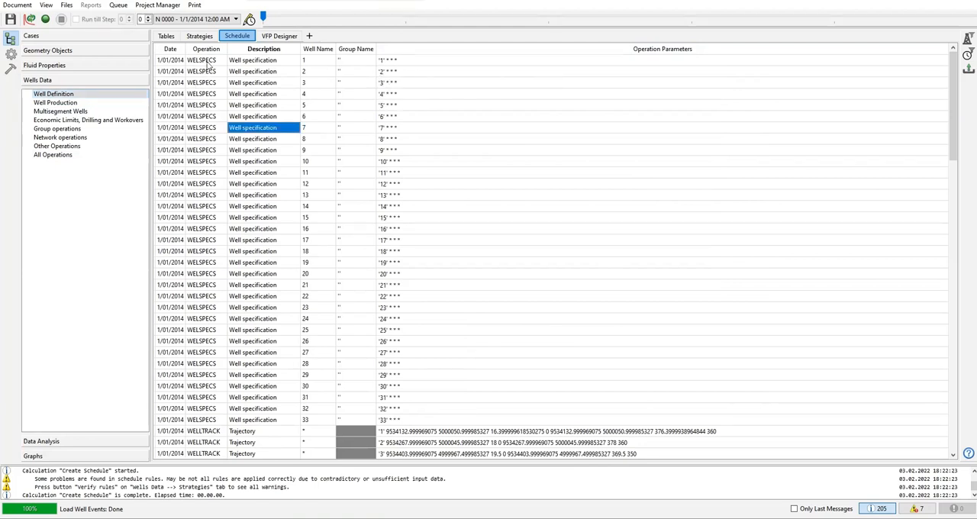
left_click(204, 66)
scroll(253, 217, "down", 4)
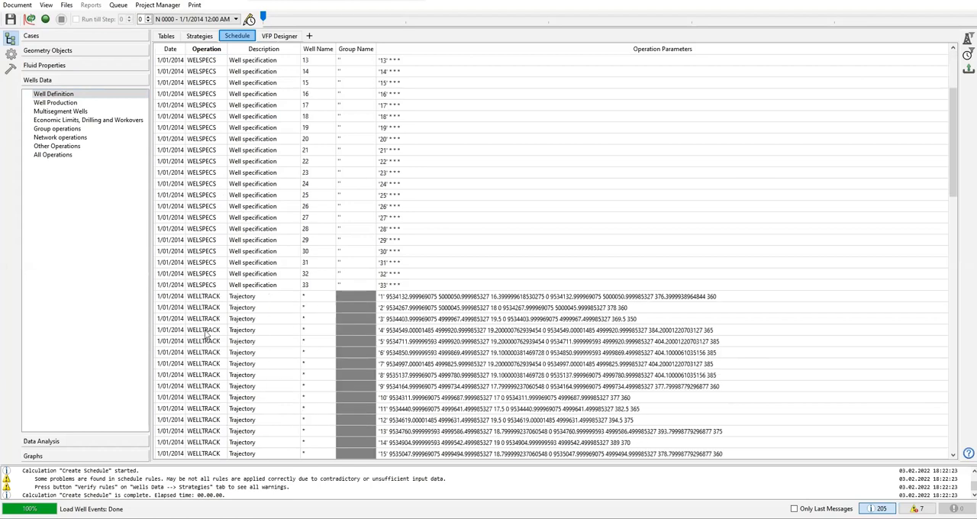
left_click(208, 299)
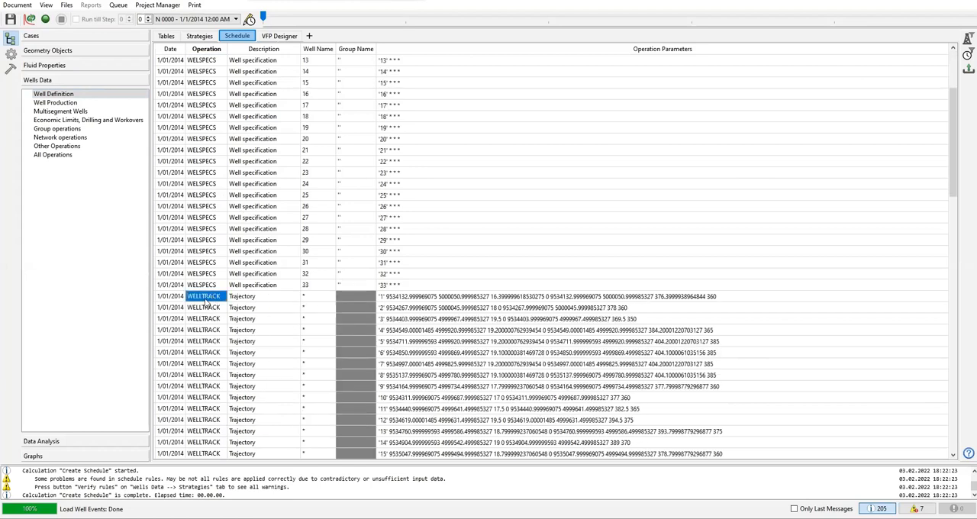
left_click(251, 297)
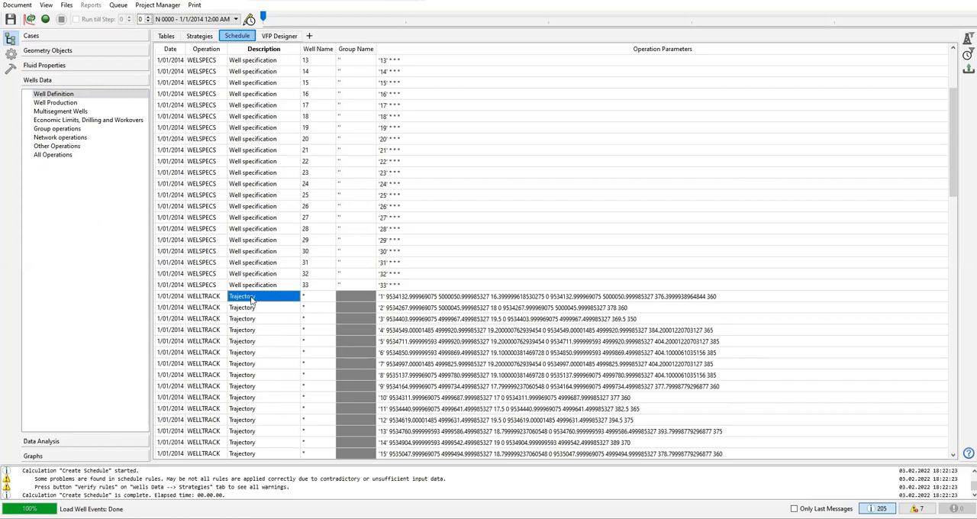
scroll(252, 299, "down", 2)
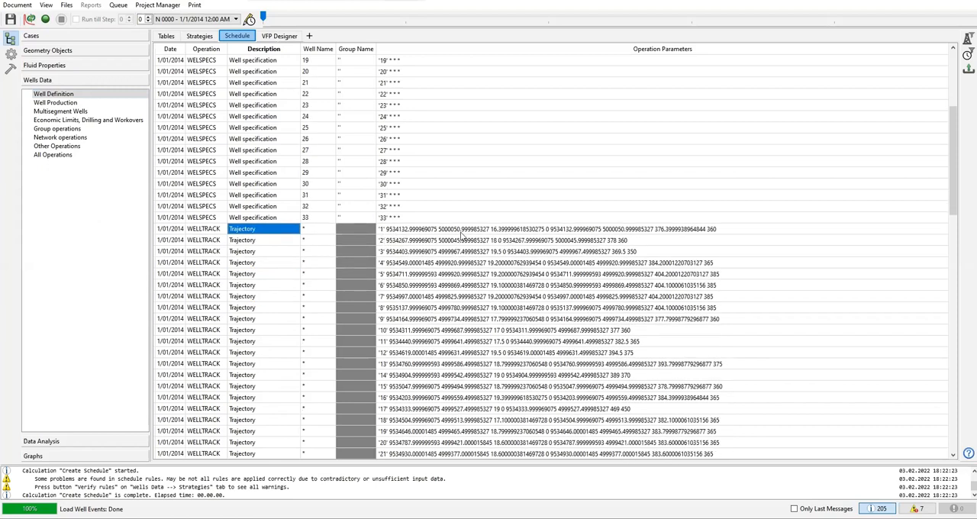
scroll(537, 239, "down", 10)
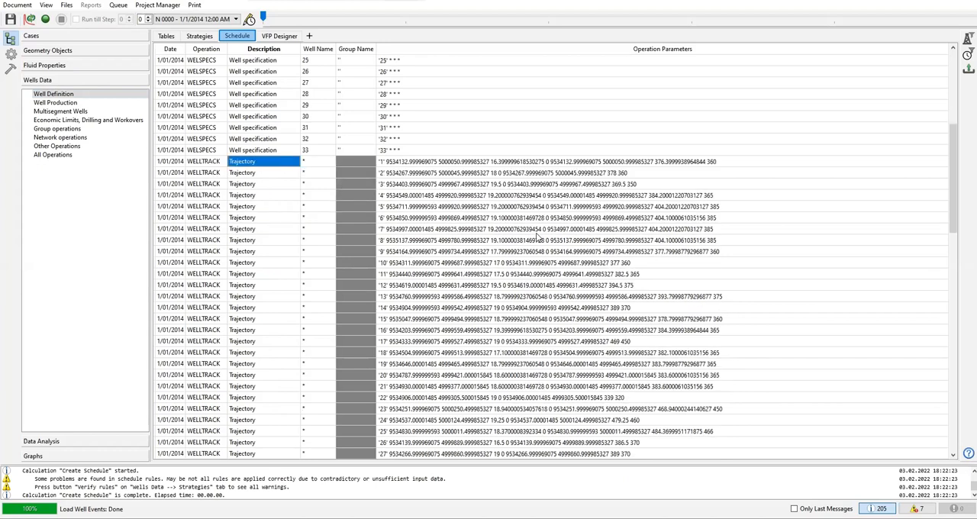
Step: Examine the COMPDATMD perforation parameters and the COMPORD connection order entries of the wells
scroll(538, 238, "down", 1)
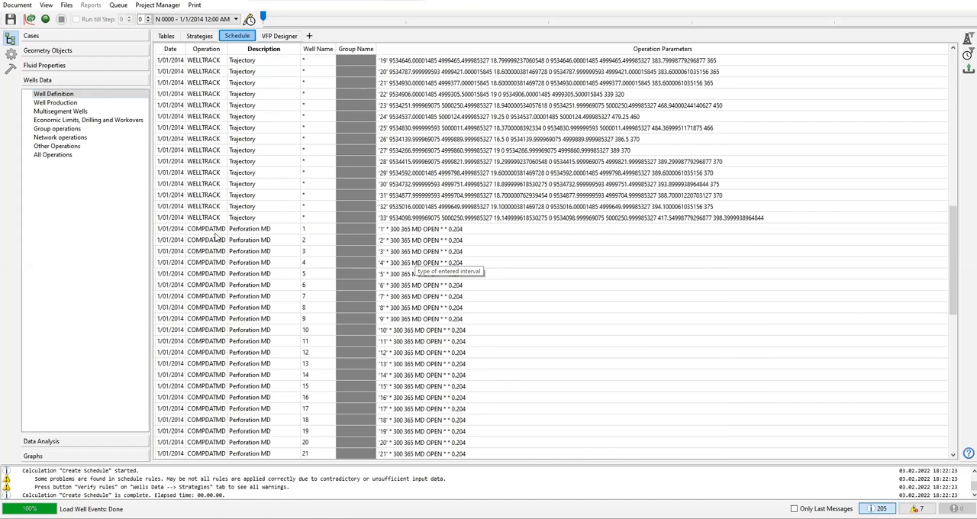
scroll(412, 242, "down", 1)
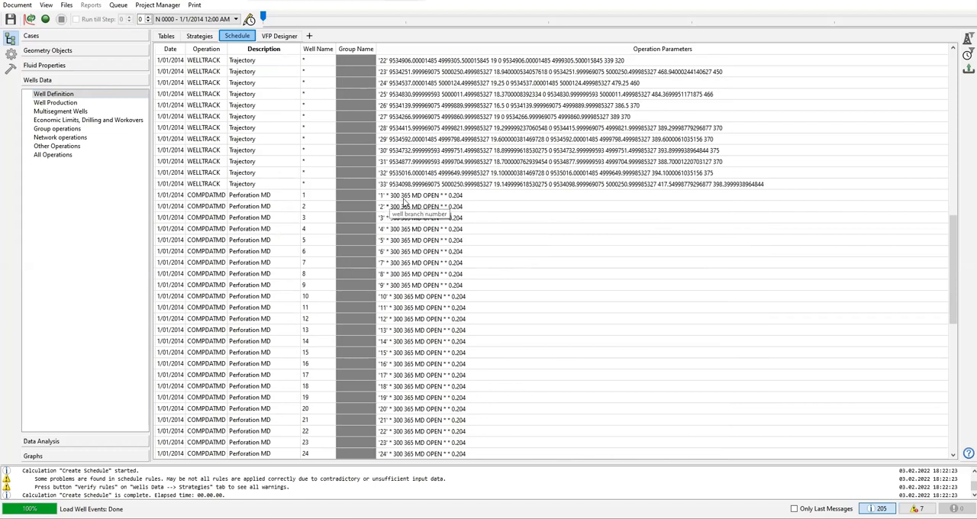
scroll(406, 218, "down", 7)
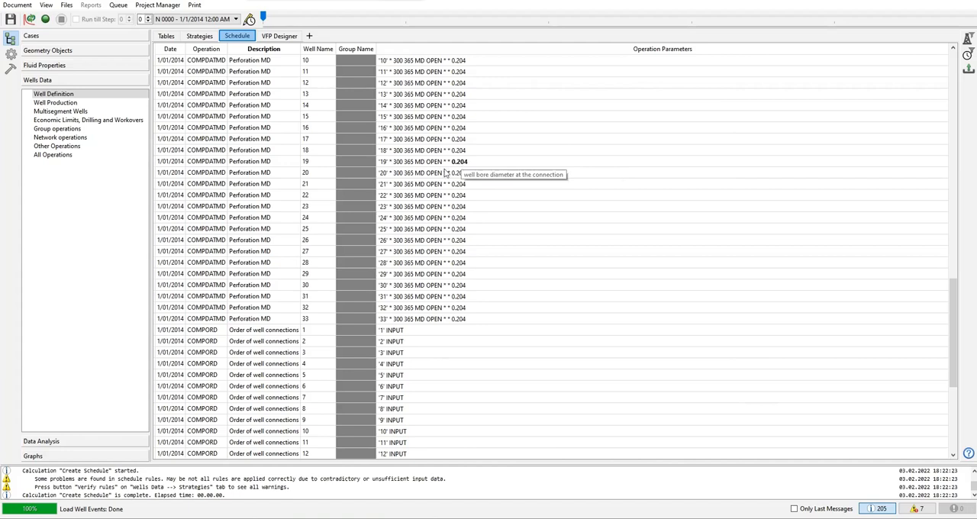
scroll(245, 252, "down", 3)
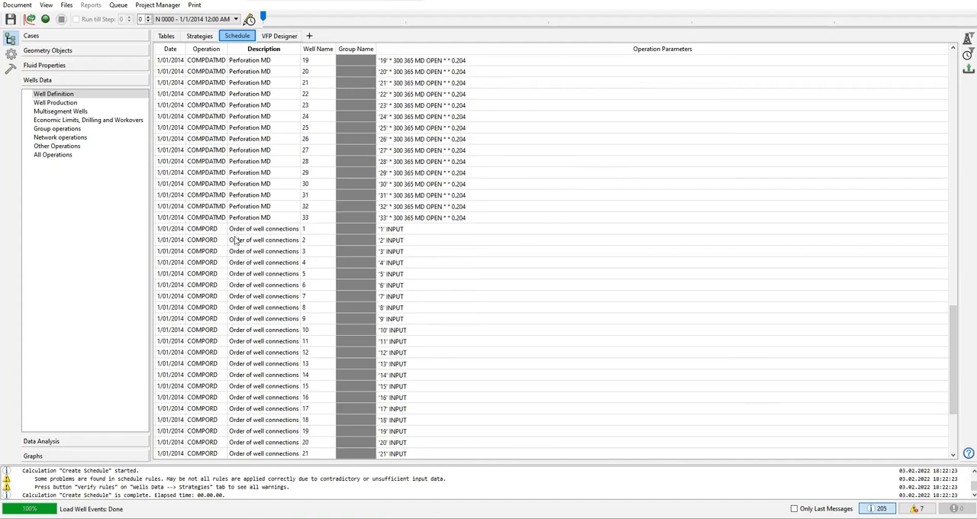
scroll(239, 240, "down", 4)
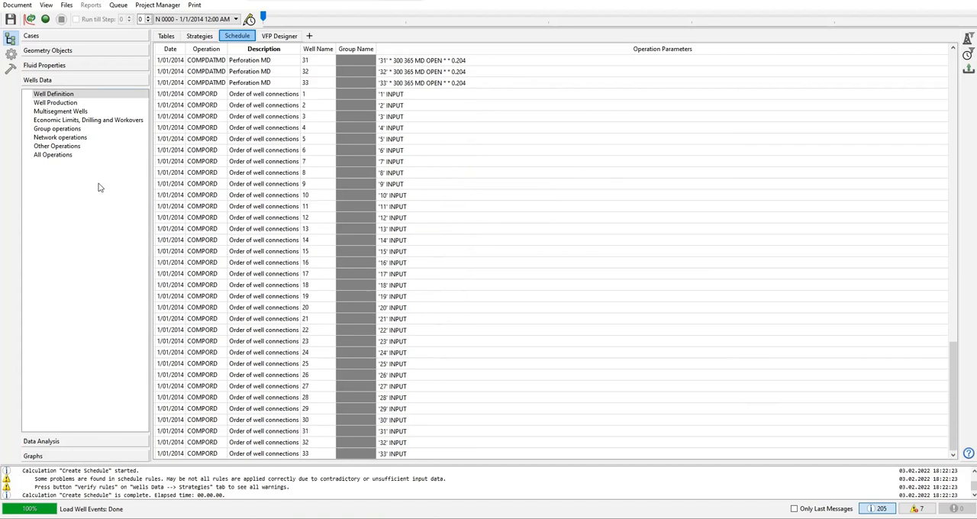
Step: Examine the WCONHIST well history and WELCNTL operating target entries in the schedule's well production operations across all dates
left_click(56, 104)
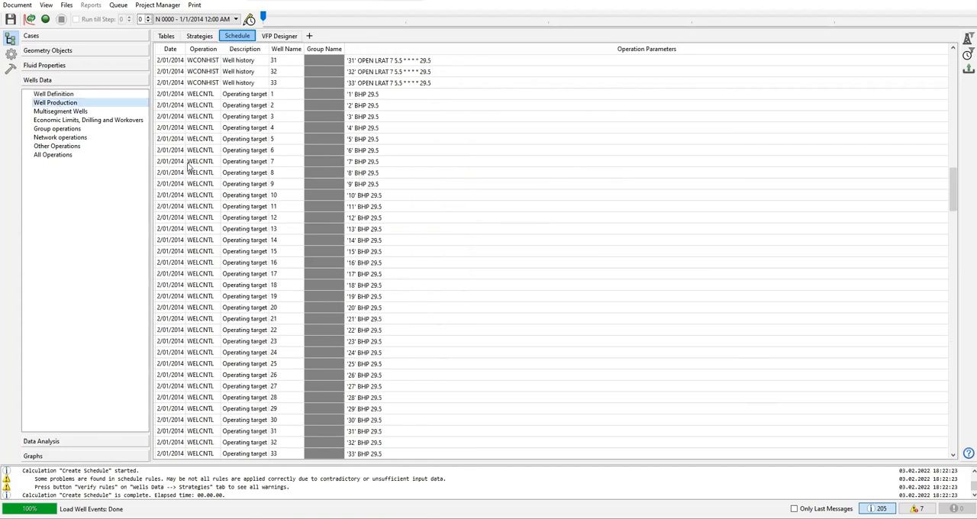
scroll(213, 169, "up", 20)
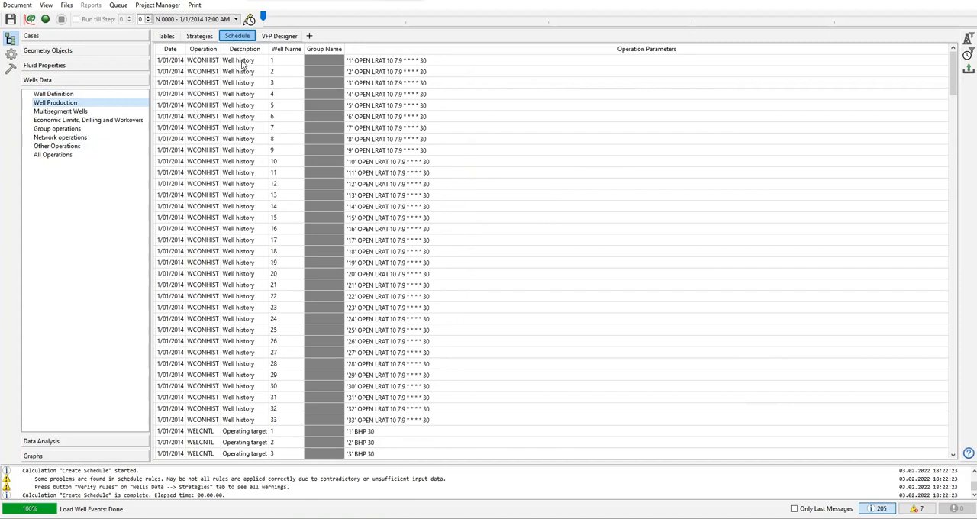
scroll(309, 211, "down", 1)
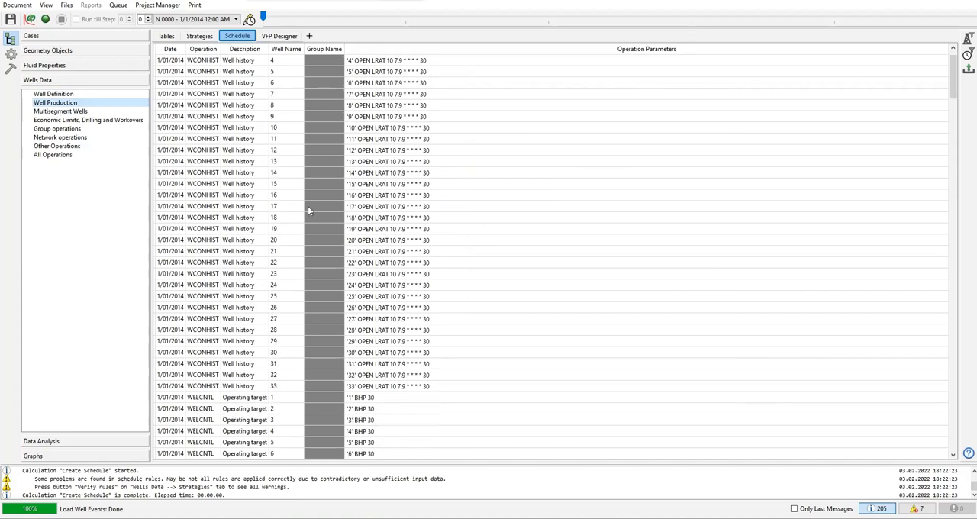
scroll(309, 211, "down", 4)
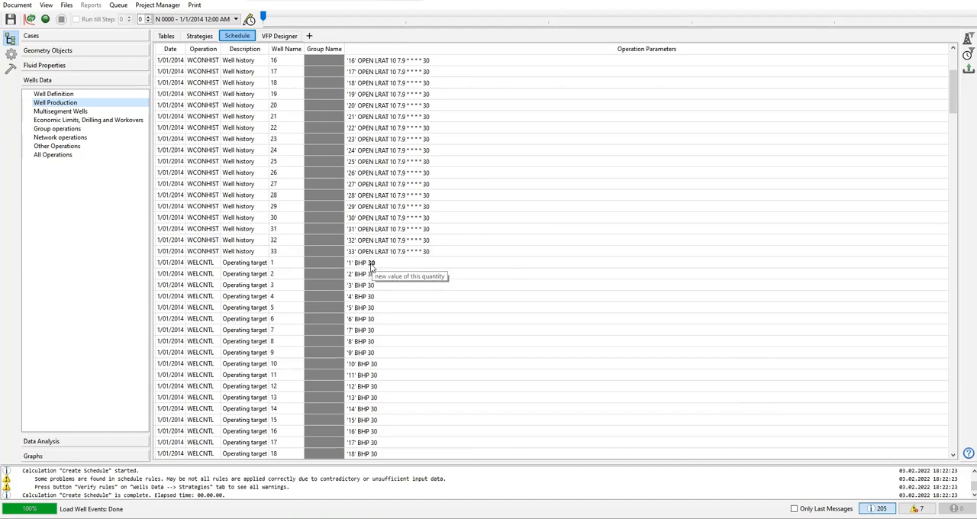
scroll(372, 265, "down", 14)
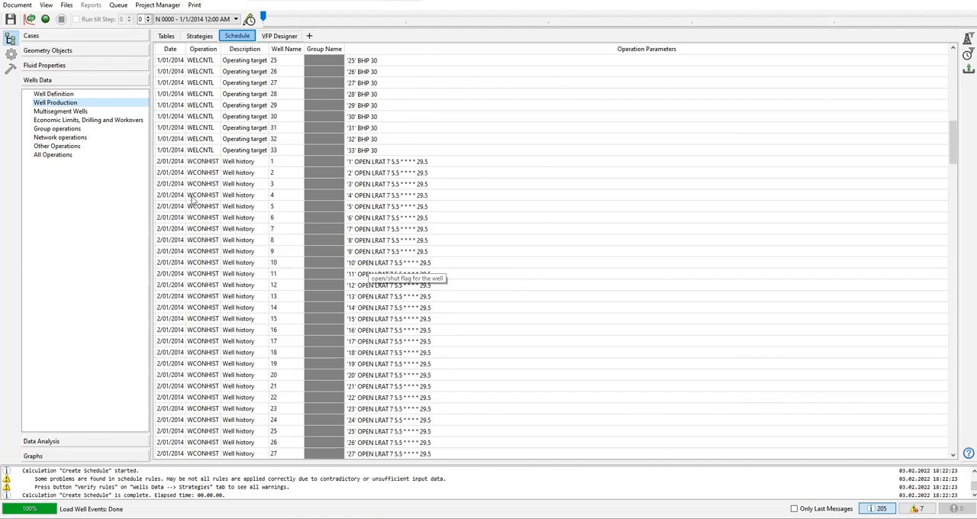
scroll(207, 191, "down", 20)
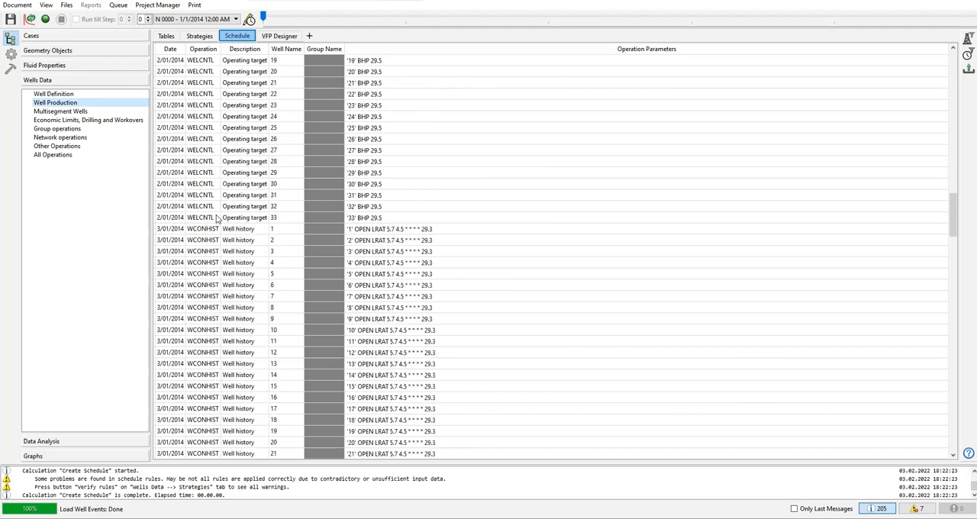
scroll(218, 219, "down", 20)
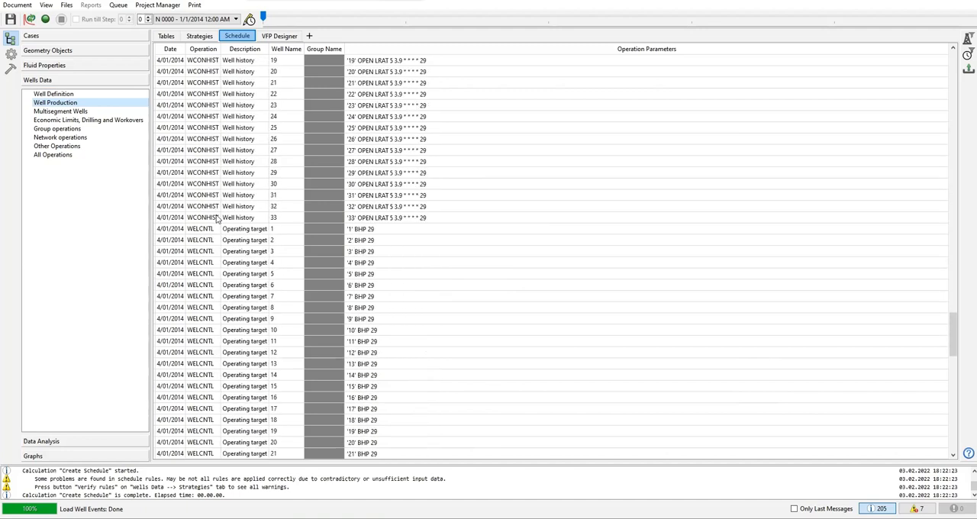
scroll(218, 219, "down", 14)
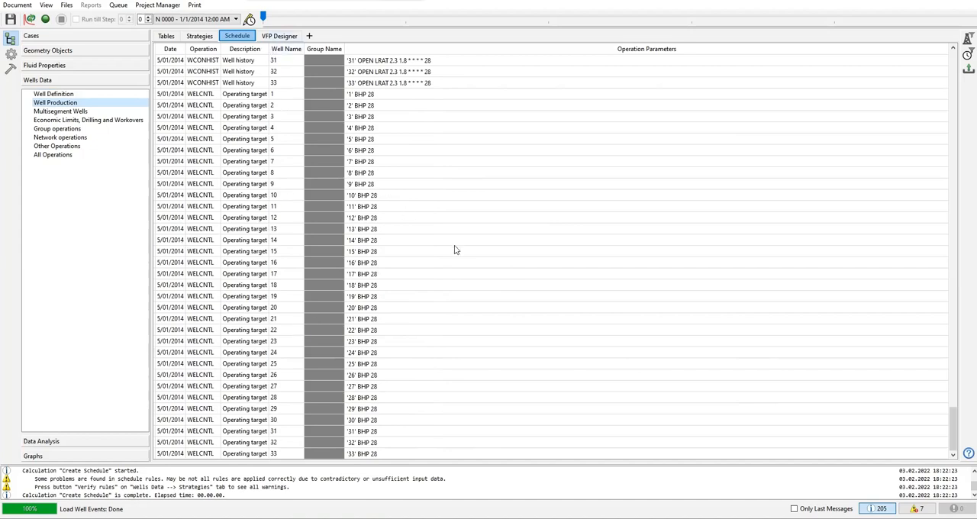
left_click_drag(952, 428, 884, 64)
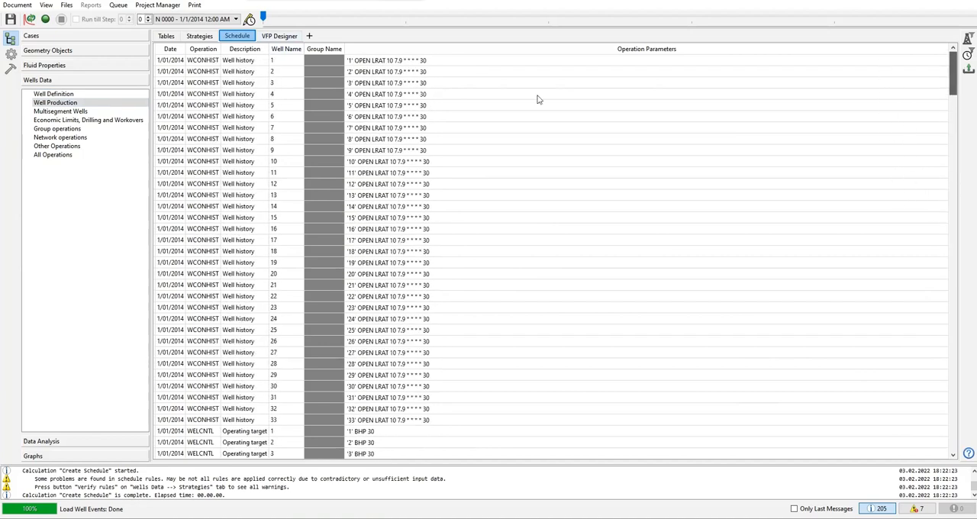
Step: Return to the list of model cases and their Runspec properties
left_click(31, 36)
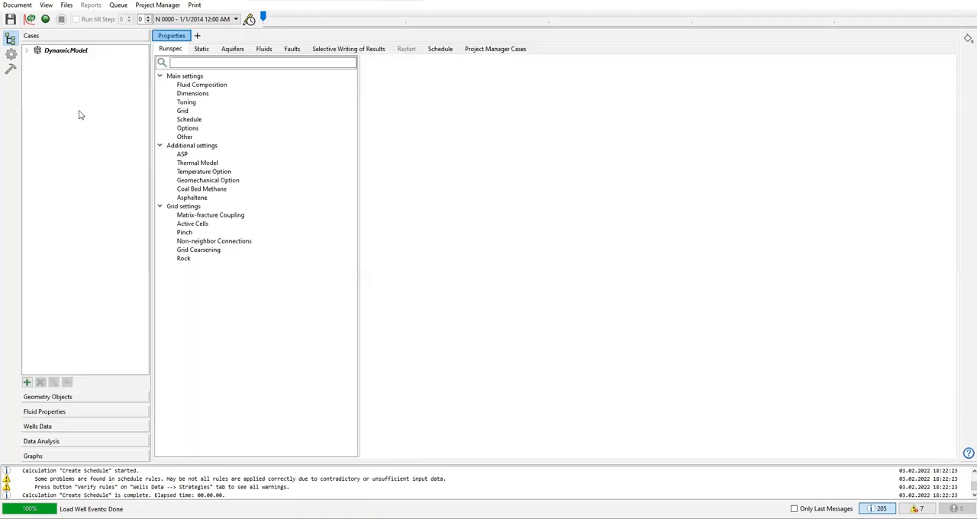